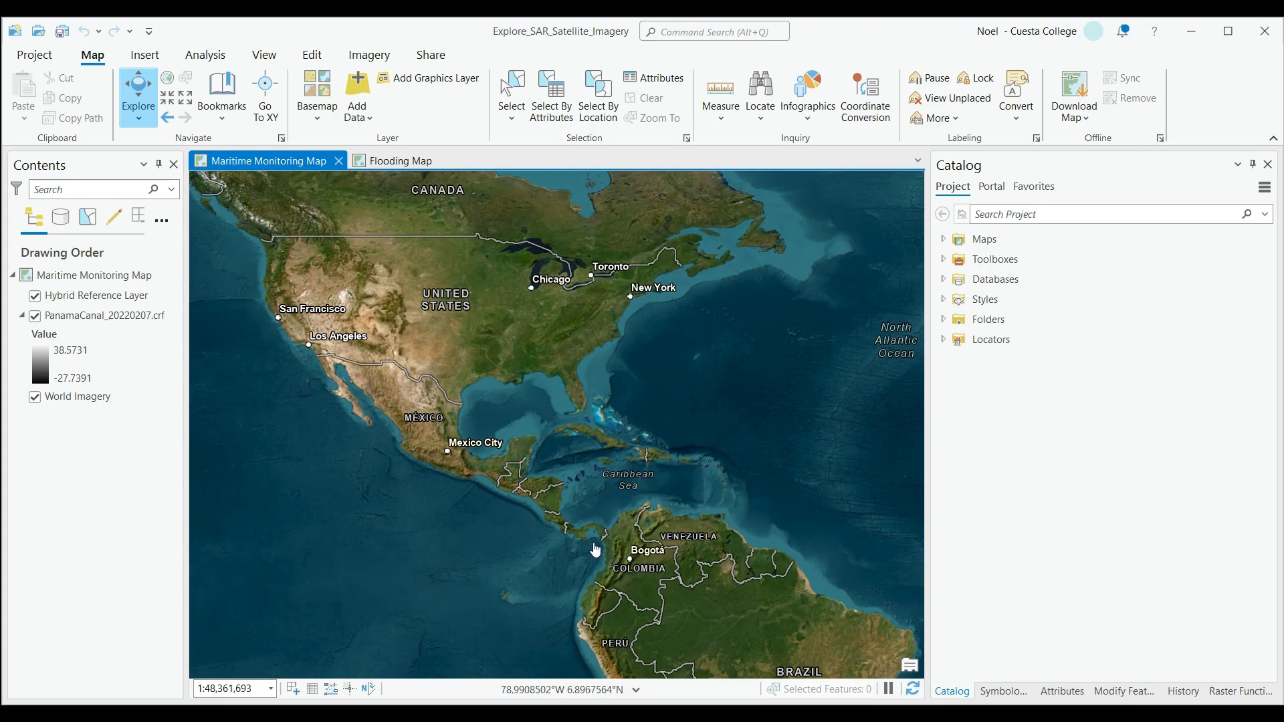
Open the symbology settings of the PanamaCanal_20220207.crf layer and choose Stretch as its primary symbology.
scroll(589, 543, up, 4)
scroll(598, 510, up, 3)
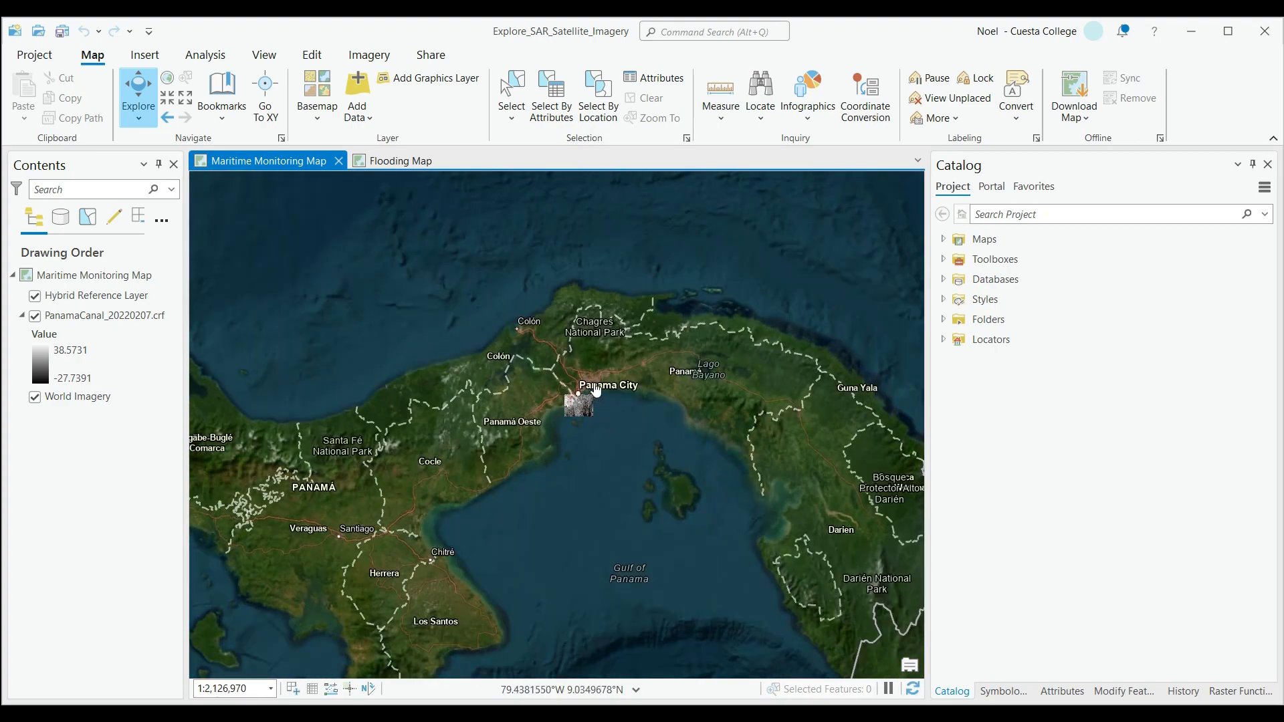
scroll(596, 390, up, 1)
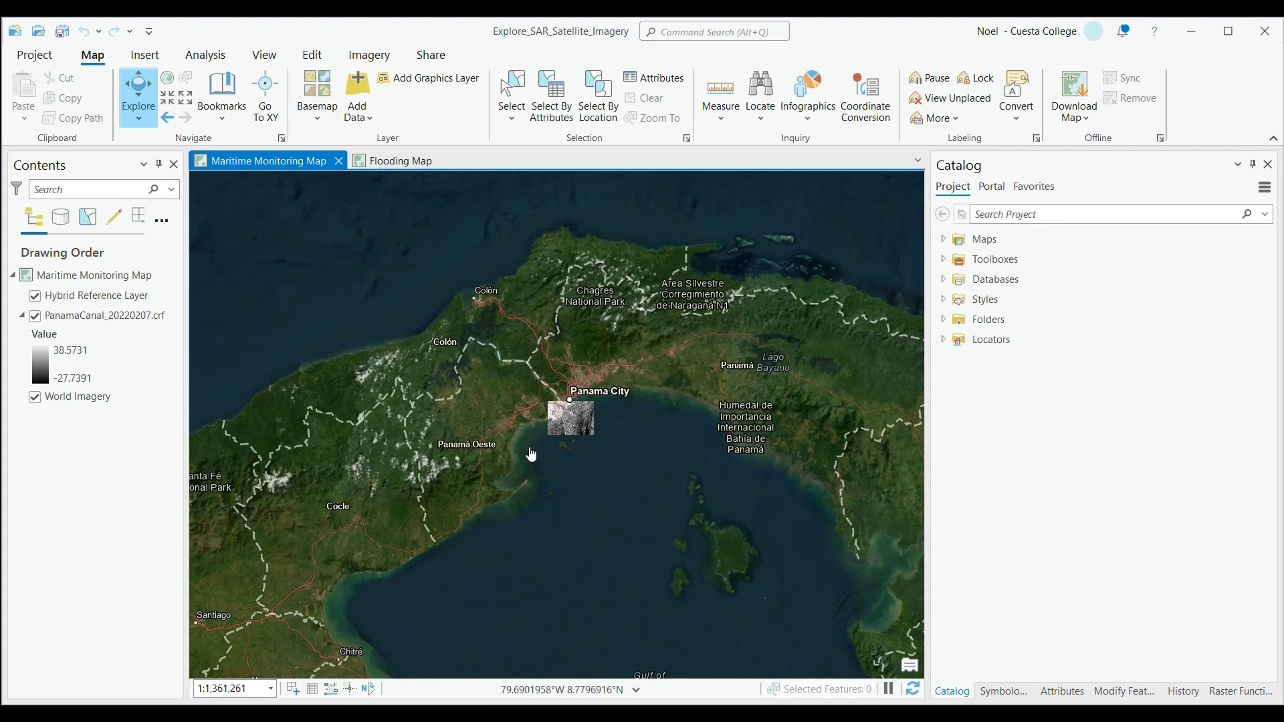
scroll(581, 432, up, 3)
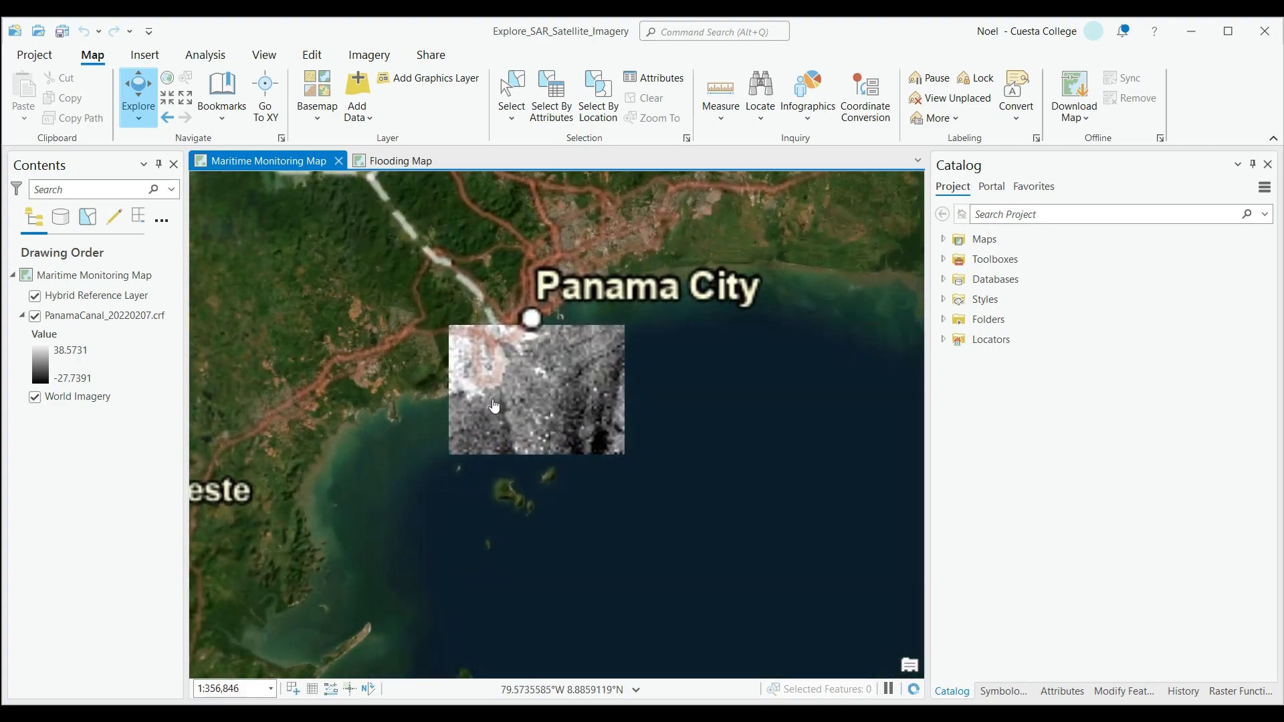
scroll(495, 406, up, 2)
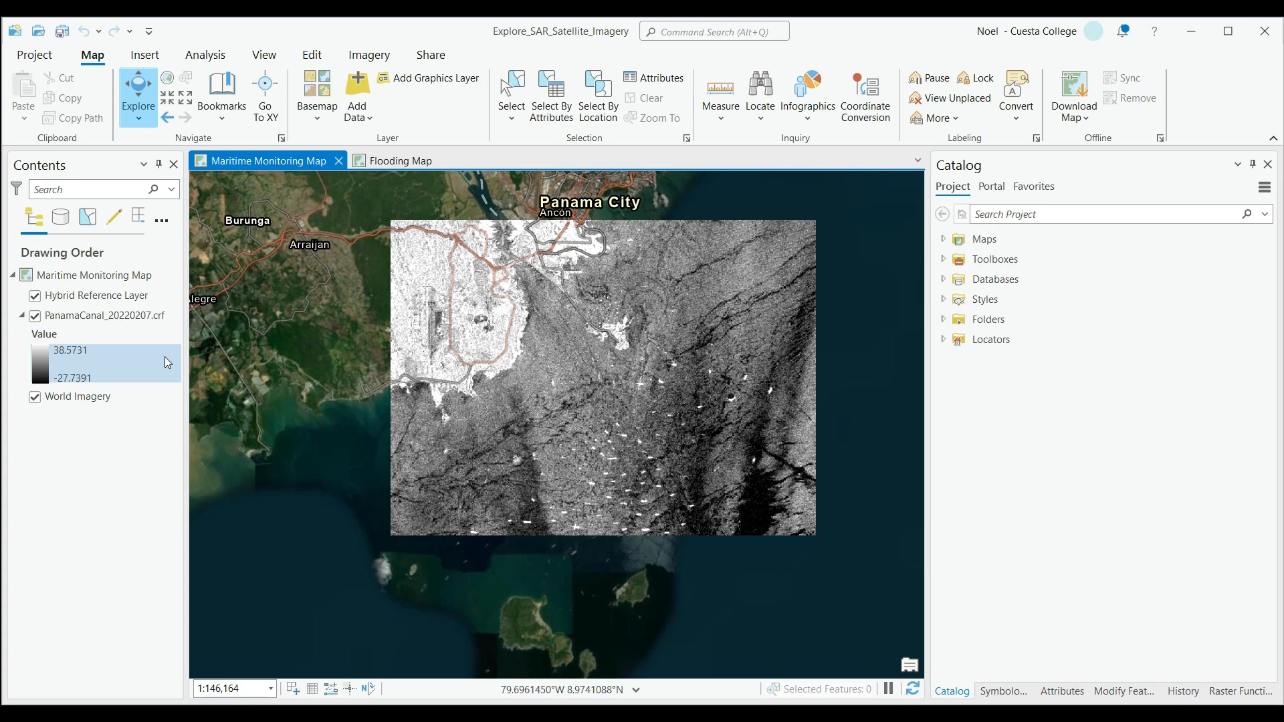
right_click(102, 315)
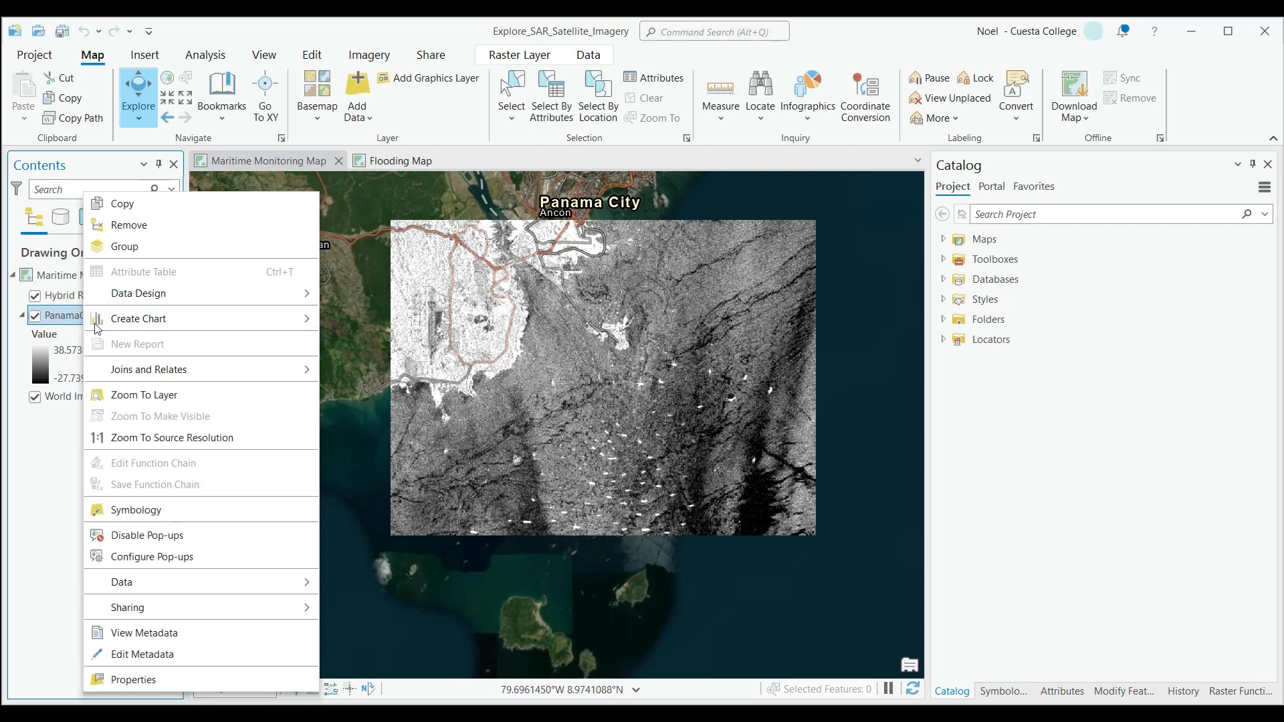
click(160, 509)
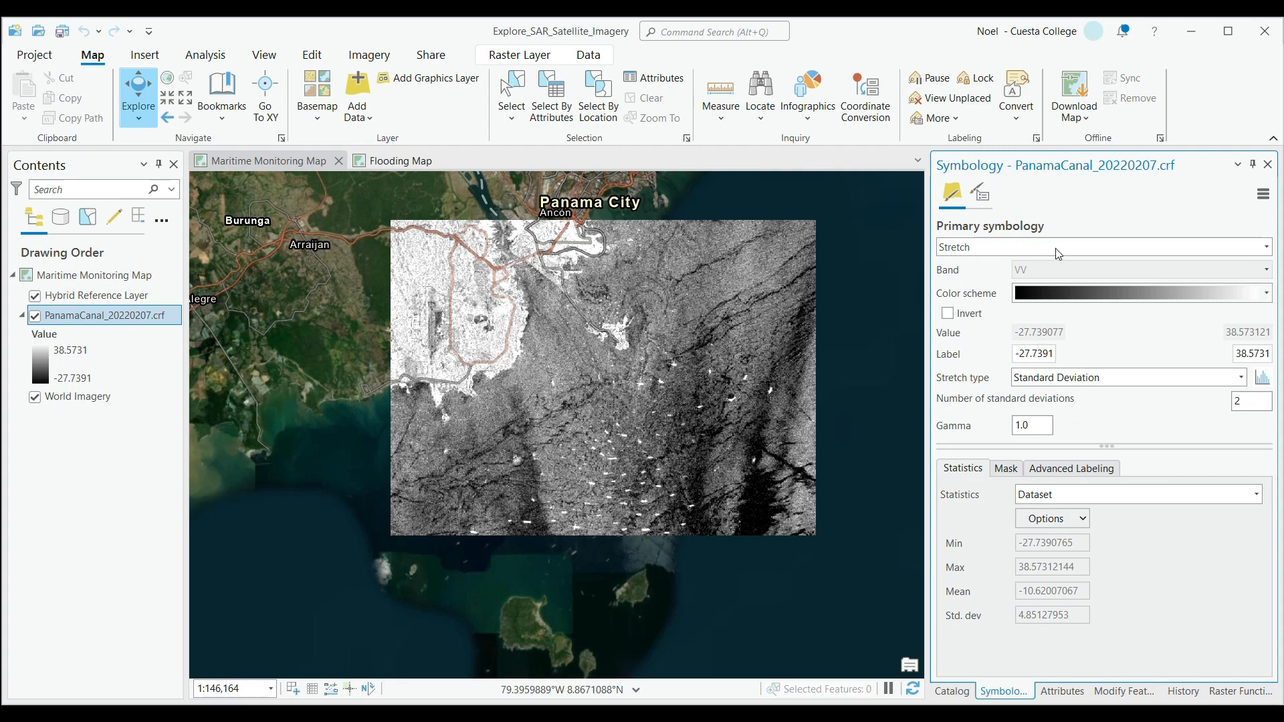
click(1102, 246)
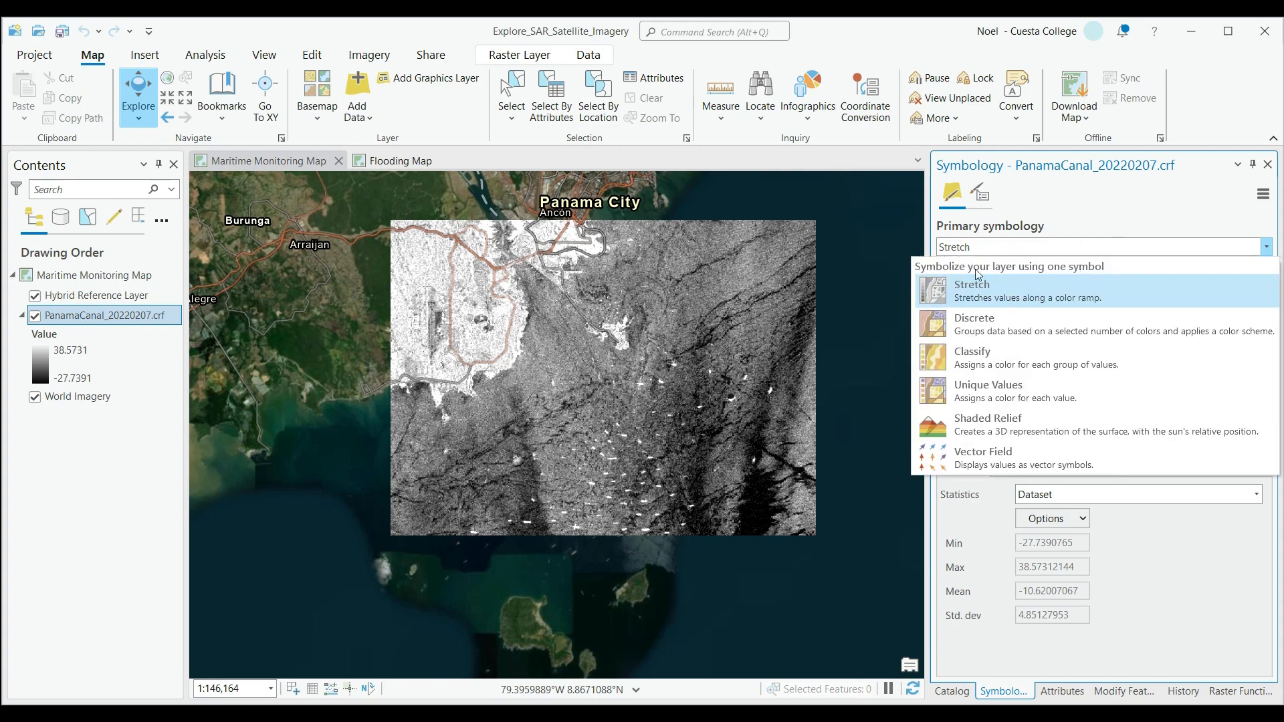
click(991, 290)
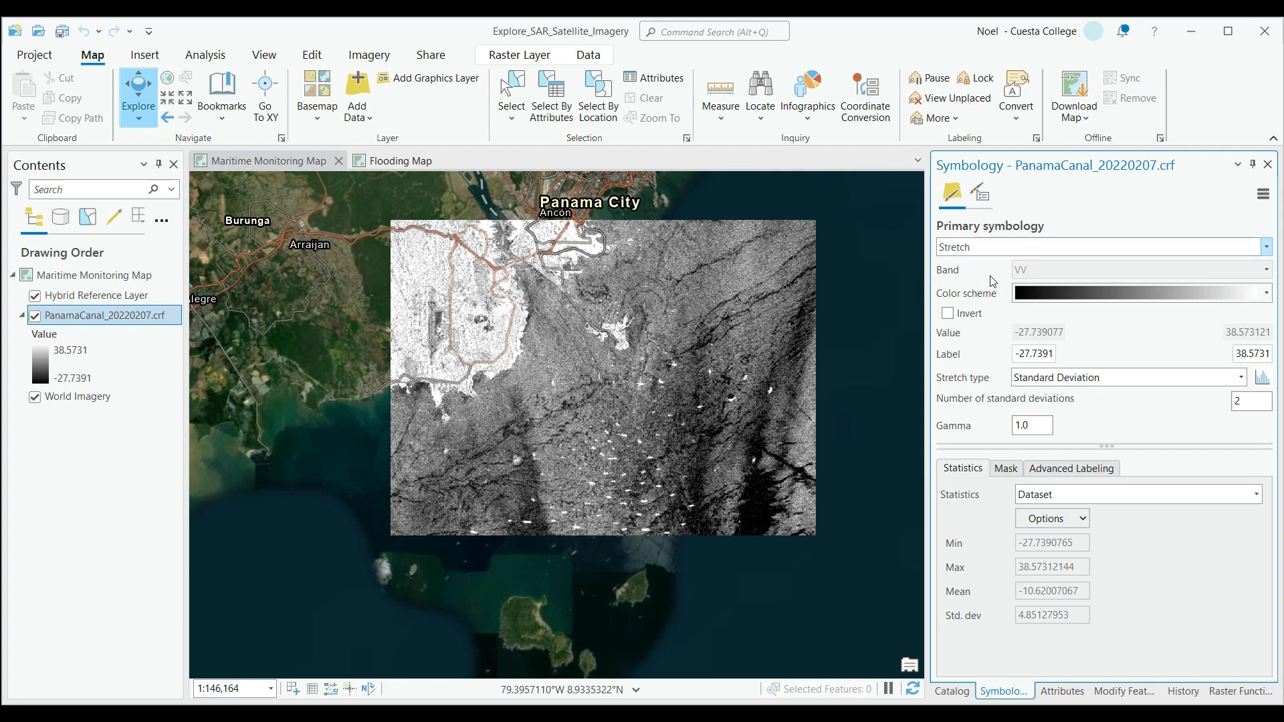
Apply the Viridis color scheme to the PanamaCanal_20220207.crf layer.
click(1266, 294)
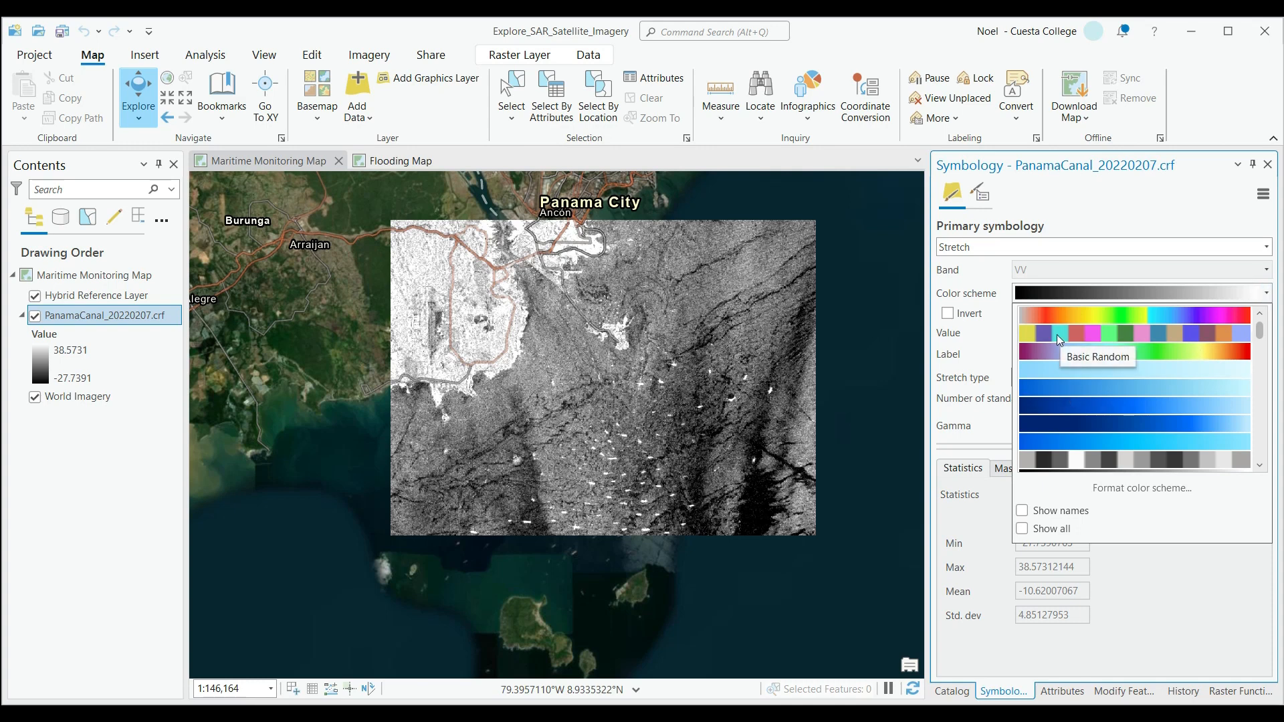
scroll(1053, 383, down, 1)
scroll(1052, 388, down, 4)
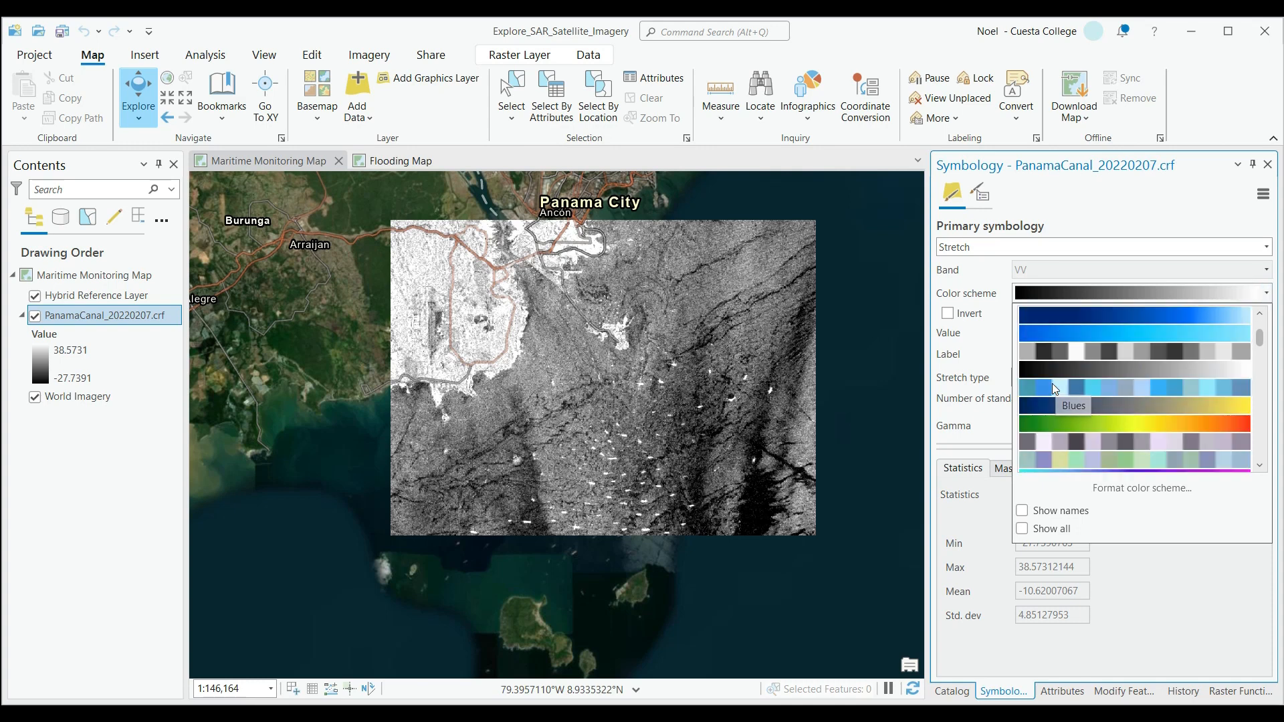
scroll(1053, 383, down, 3)
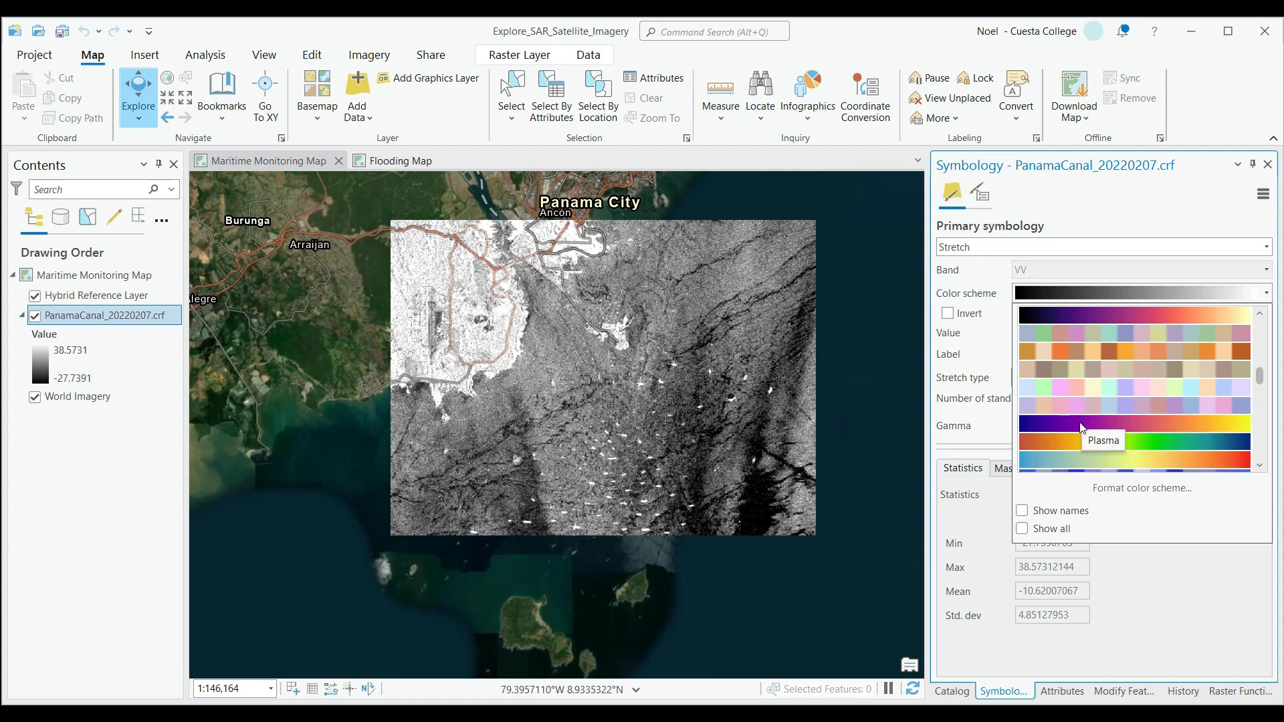
scroll(1082, 428, down, 6)
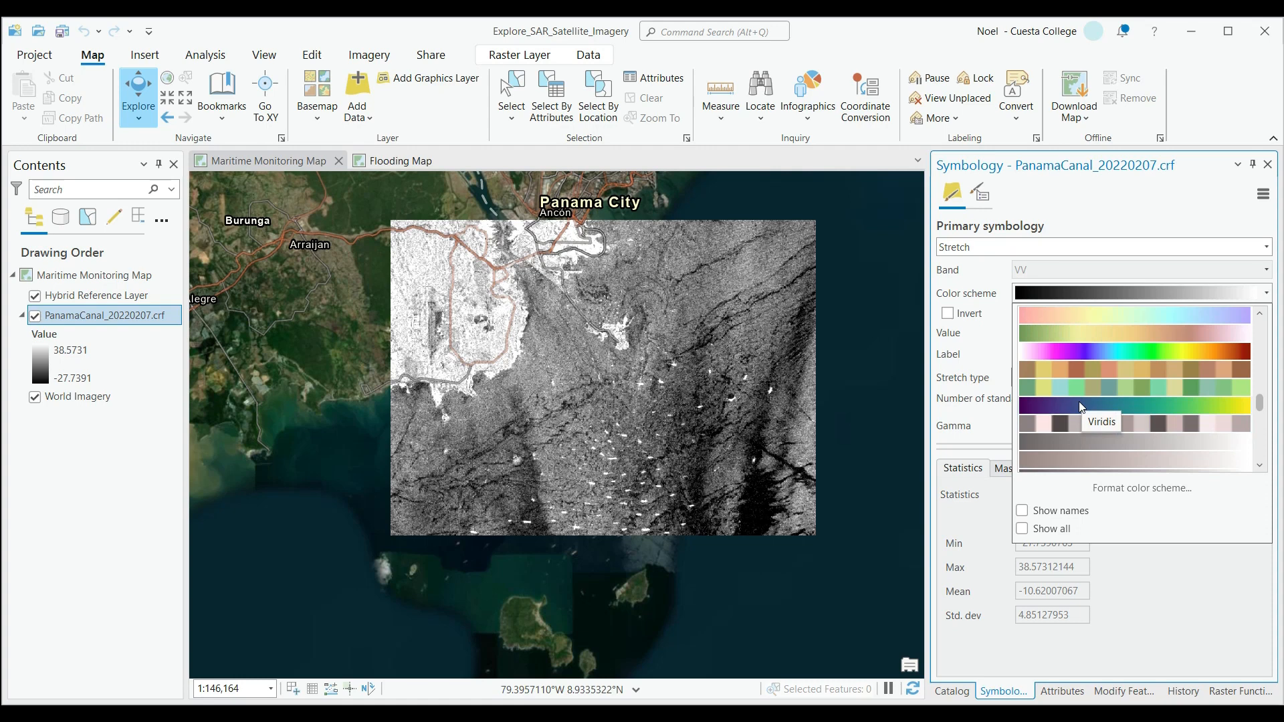
click(1079, 401)
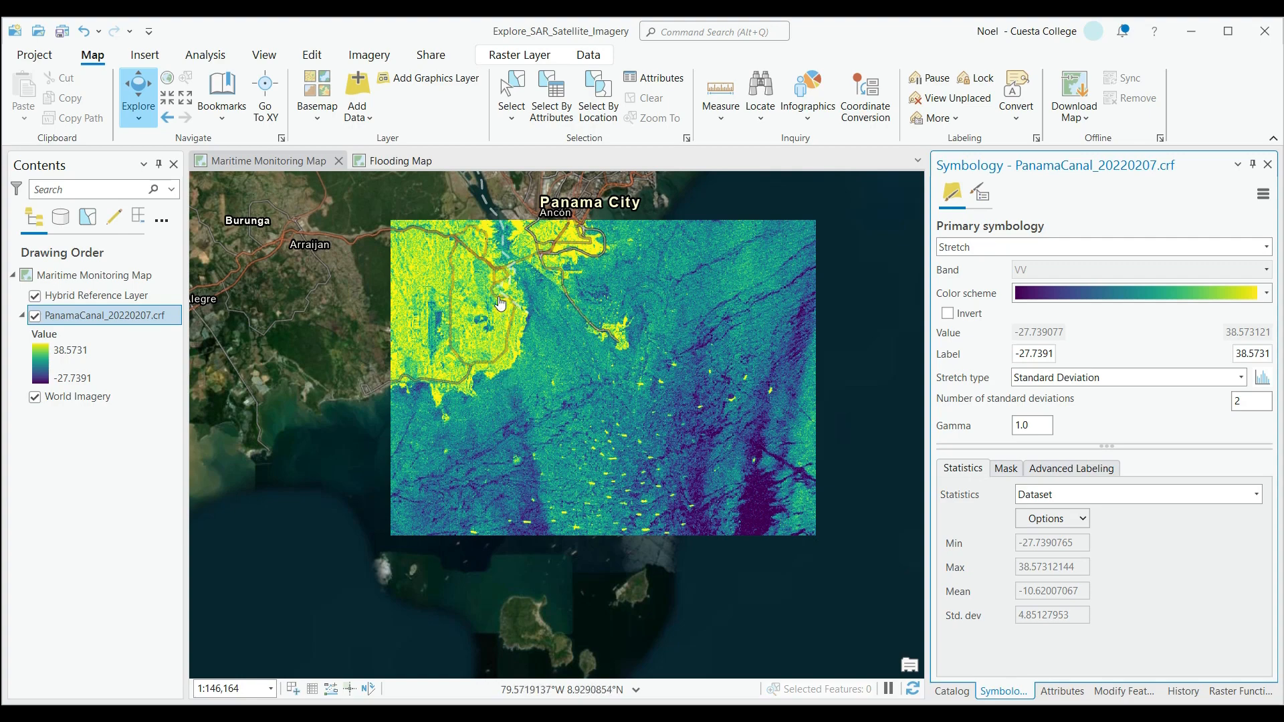
Examine the bright ship returns in the water south and east of the Panama City coast at close range.
scroll(500, 304, up, 2)
scroll(500, 305, up, 2)
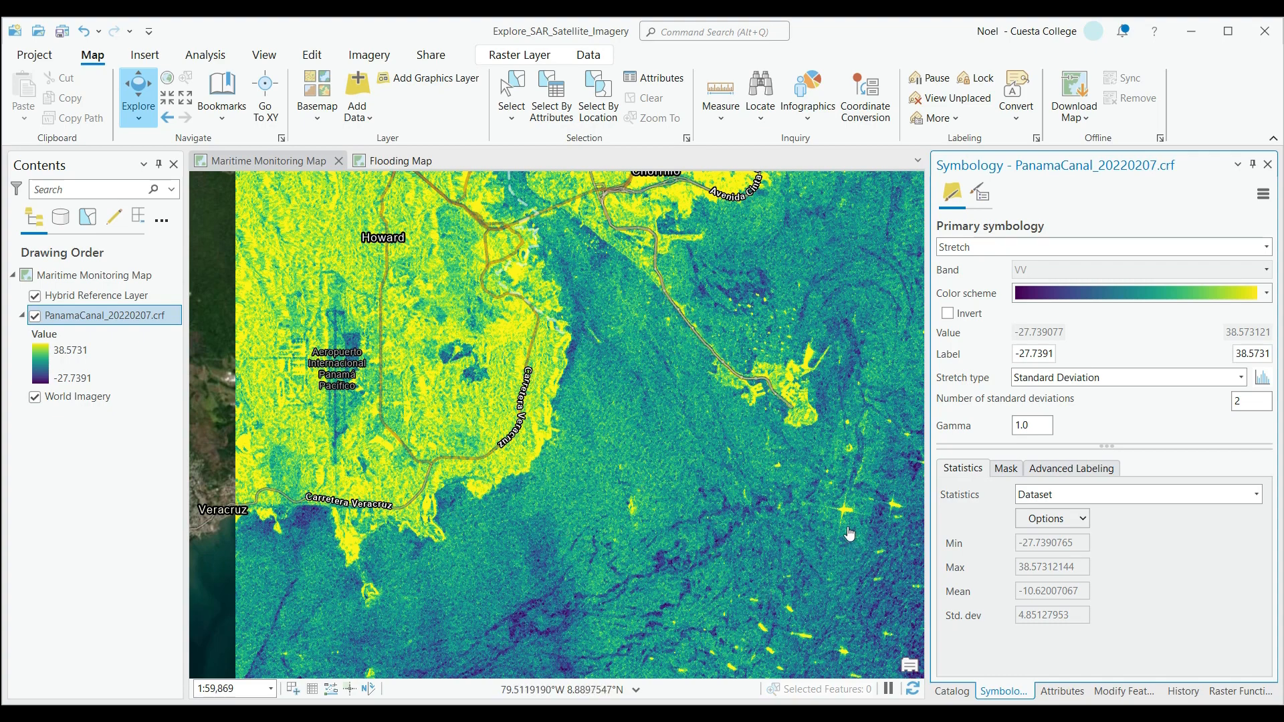
drag(846, 536, 758, 433)
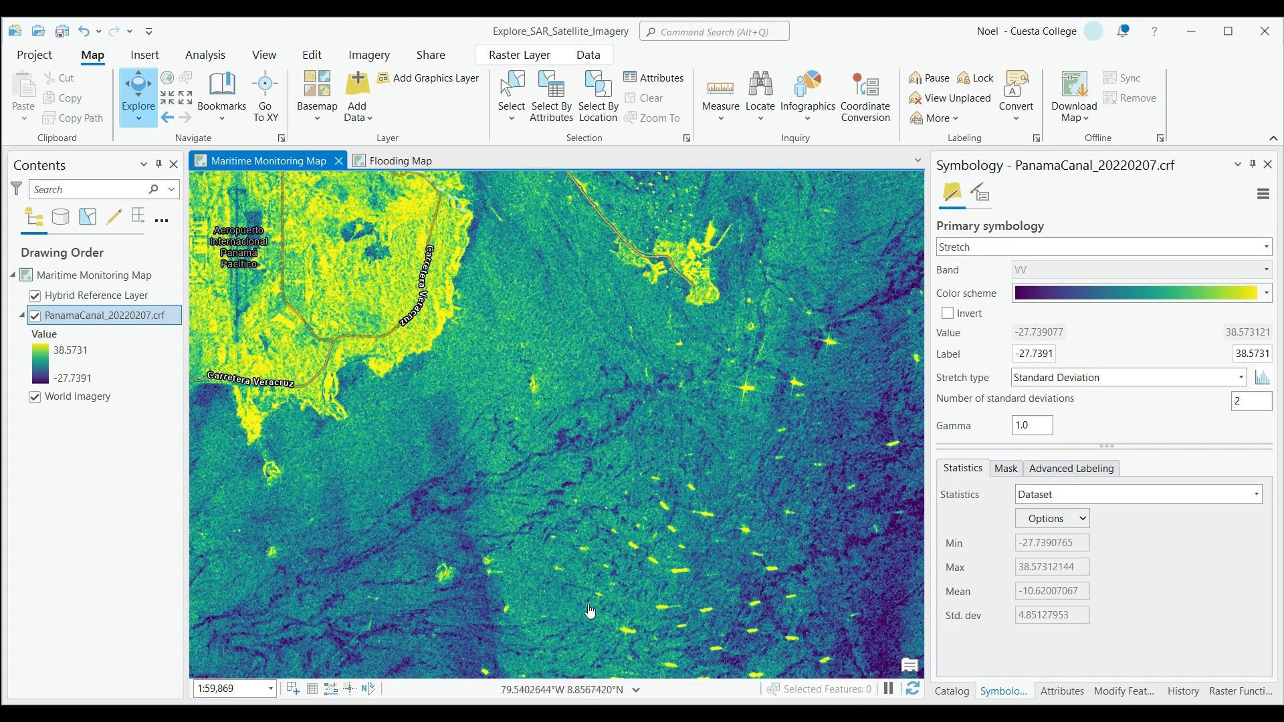
scroll(681, 577, up, 2)
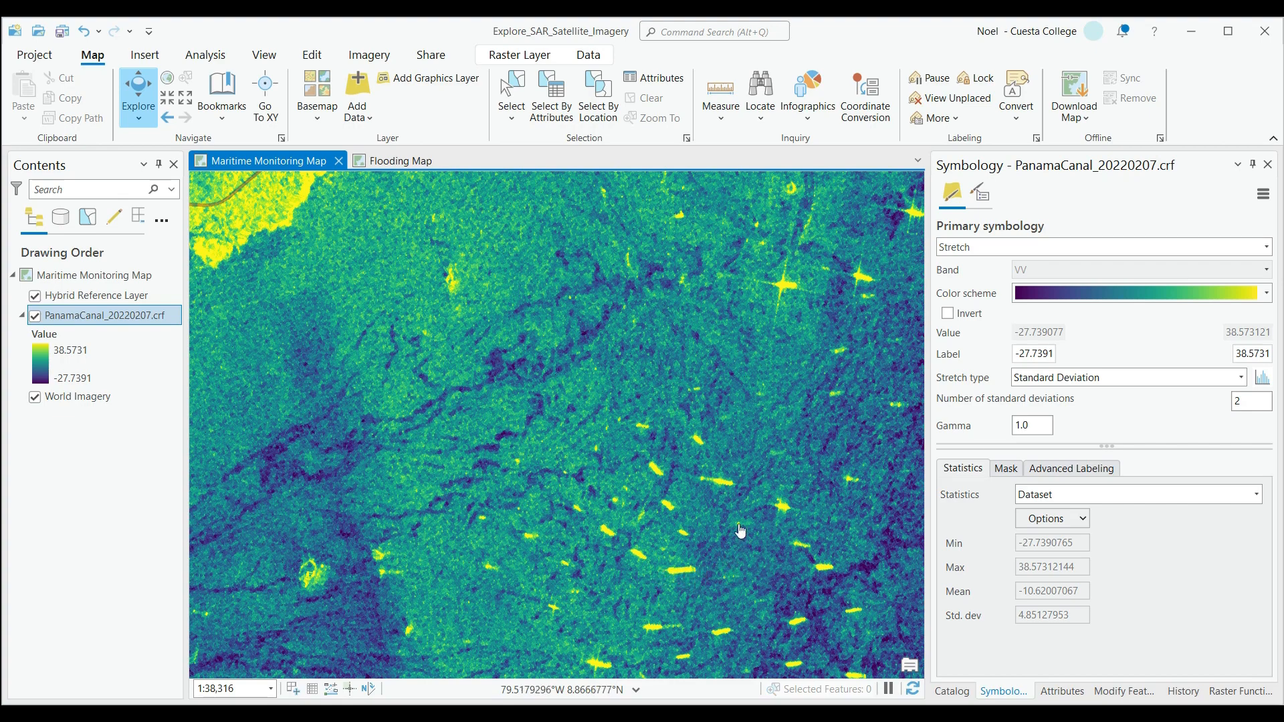
scroll(741, 531, up, 2)
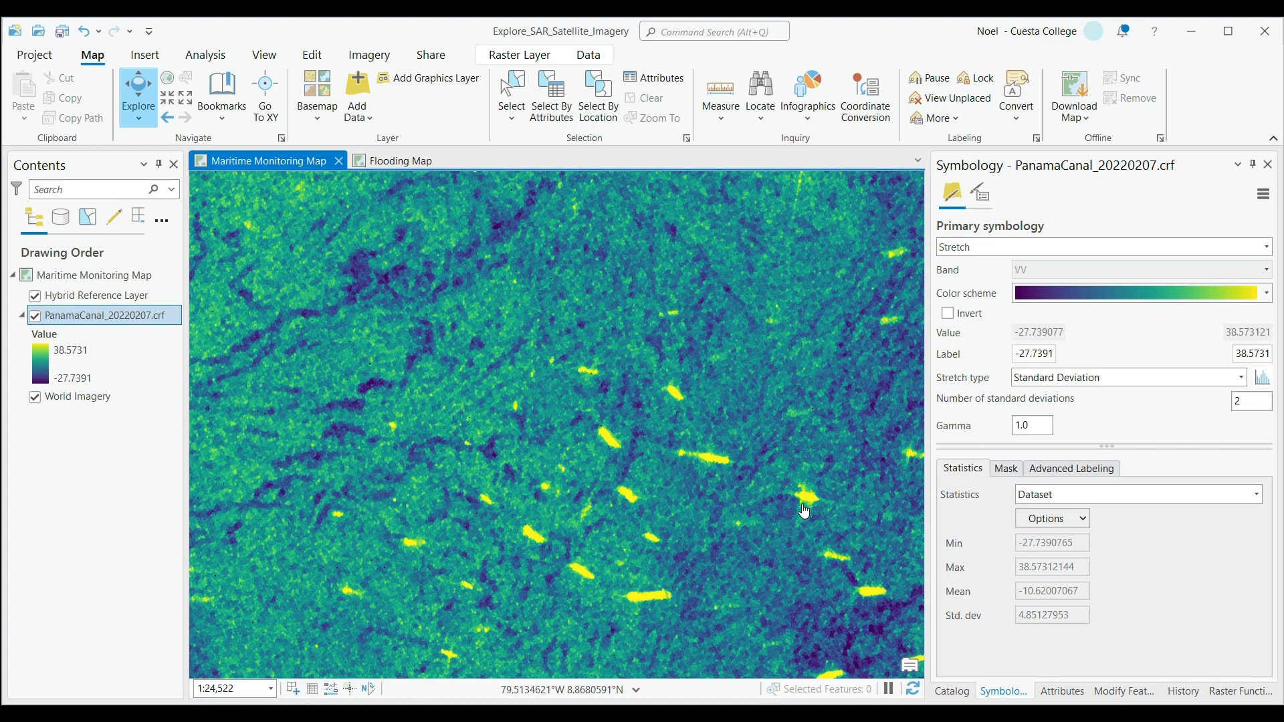
drag(846, 458, 656, 453)
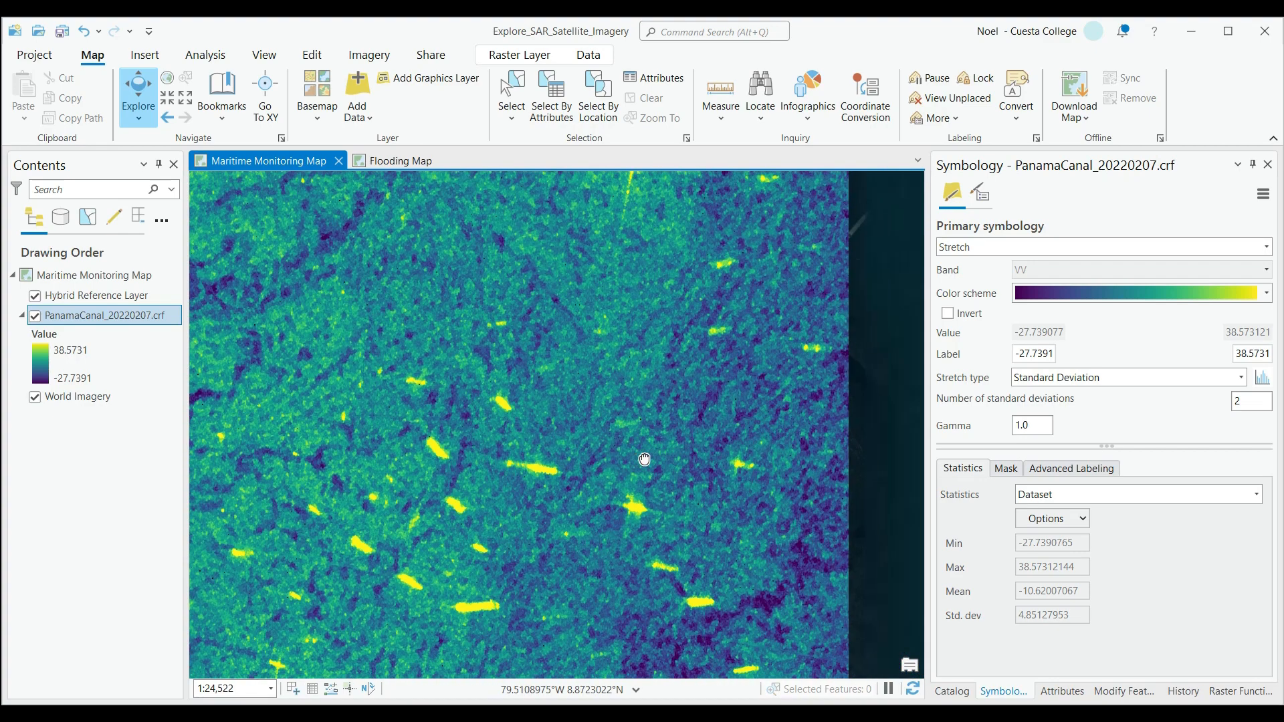
scroll(659, 356, up, 1)
scroll(662, 342, up, 1)
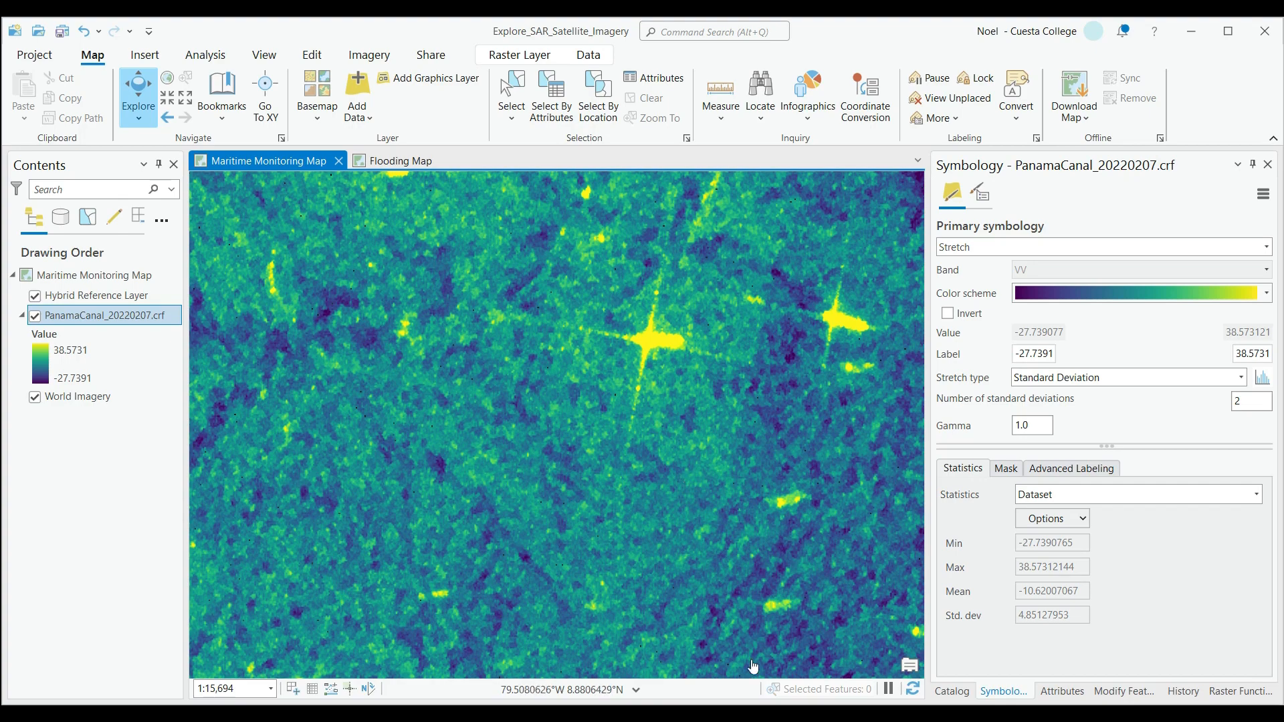
drag(757, 325, 586, 445)
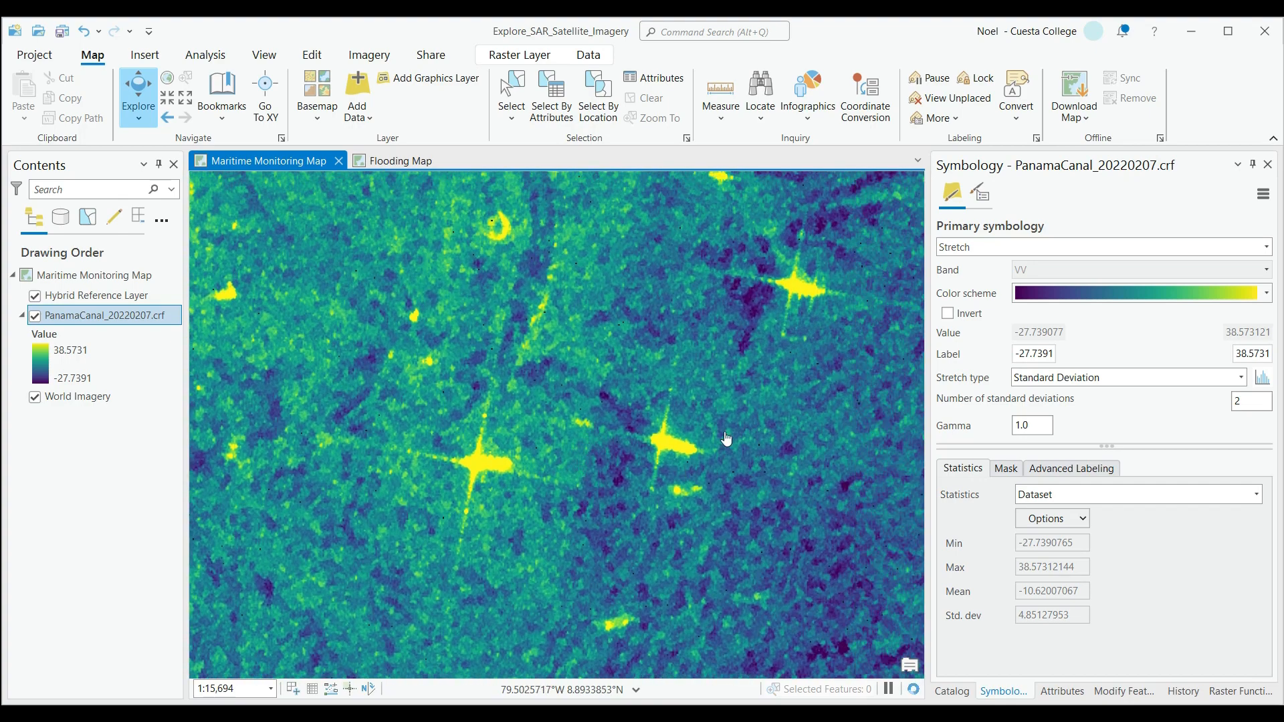
drag(753, 415, 599, 519)
Compare the southern ship cluster with the star-shaped returns farther north, and inspect the radar image as a whole.
scroll(600, 519, down, 4)
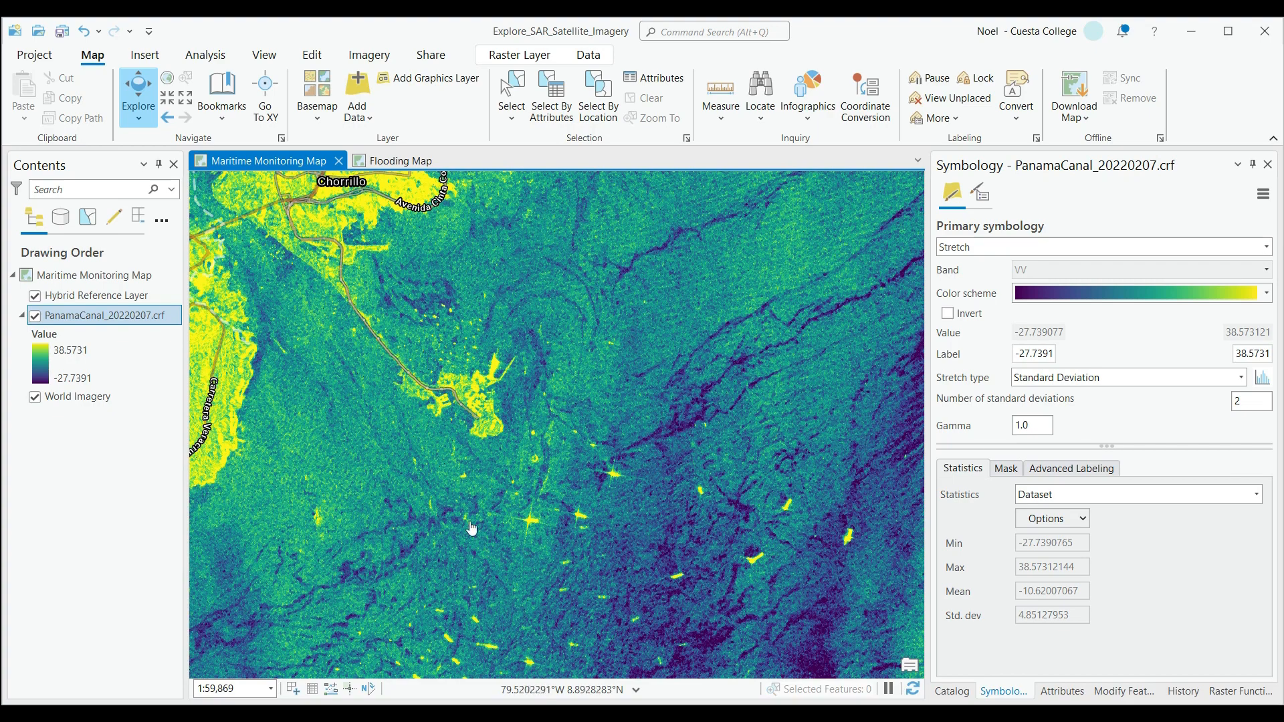
drag(539, 551, 583, 230)
scroll(561, 388, up, 3)
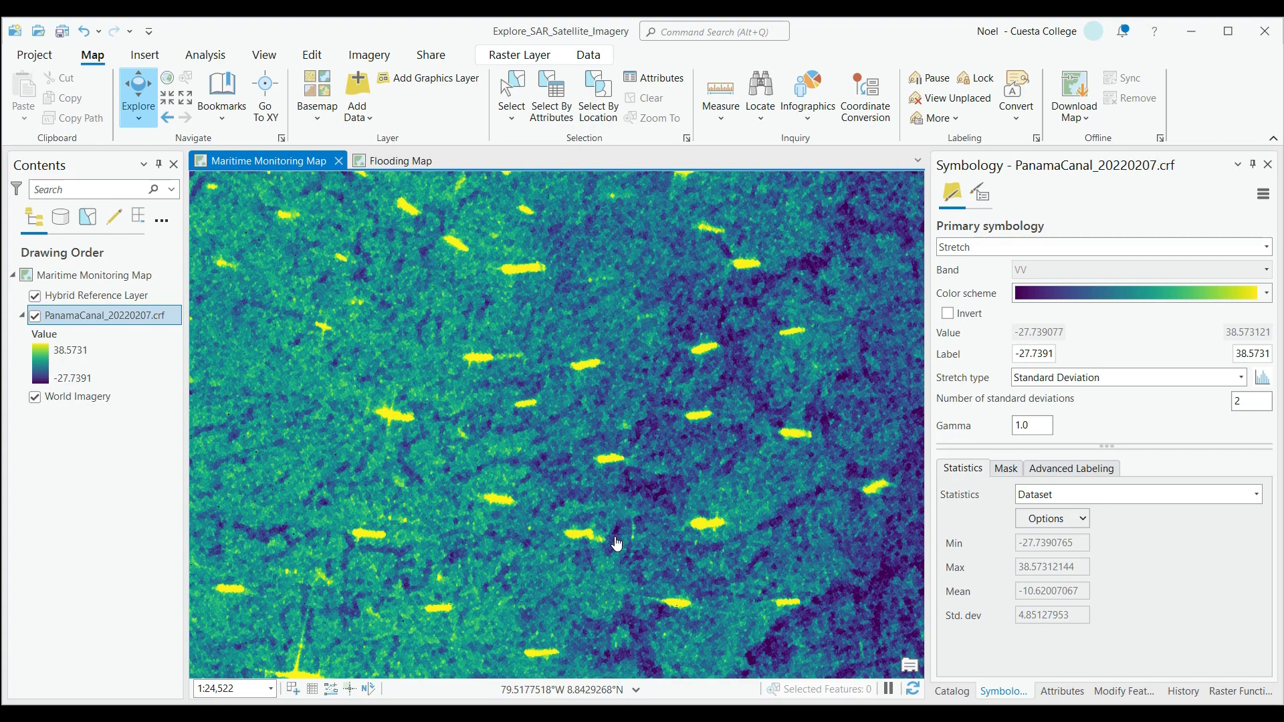
drag(625, 377, 680, 568)
drag(682, 452, 832, 276)
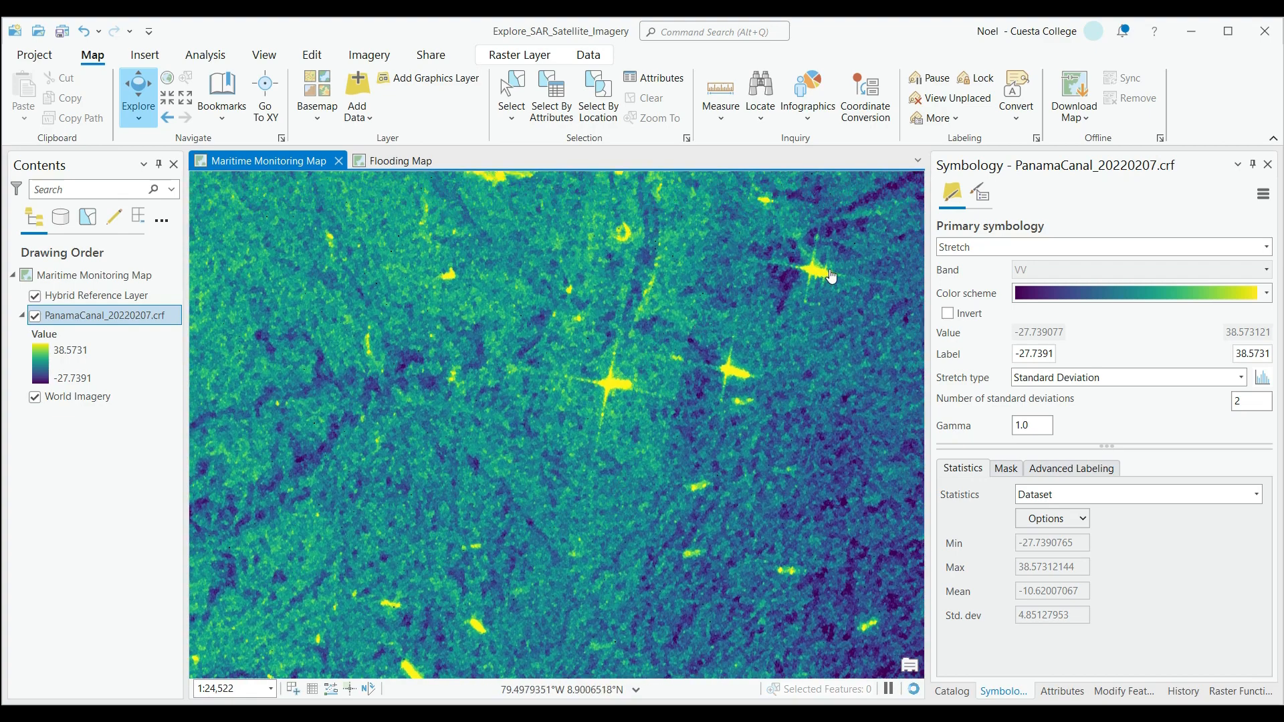
scroll(594, 405, up, 2)
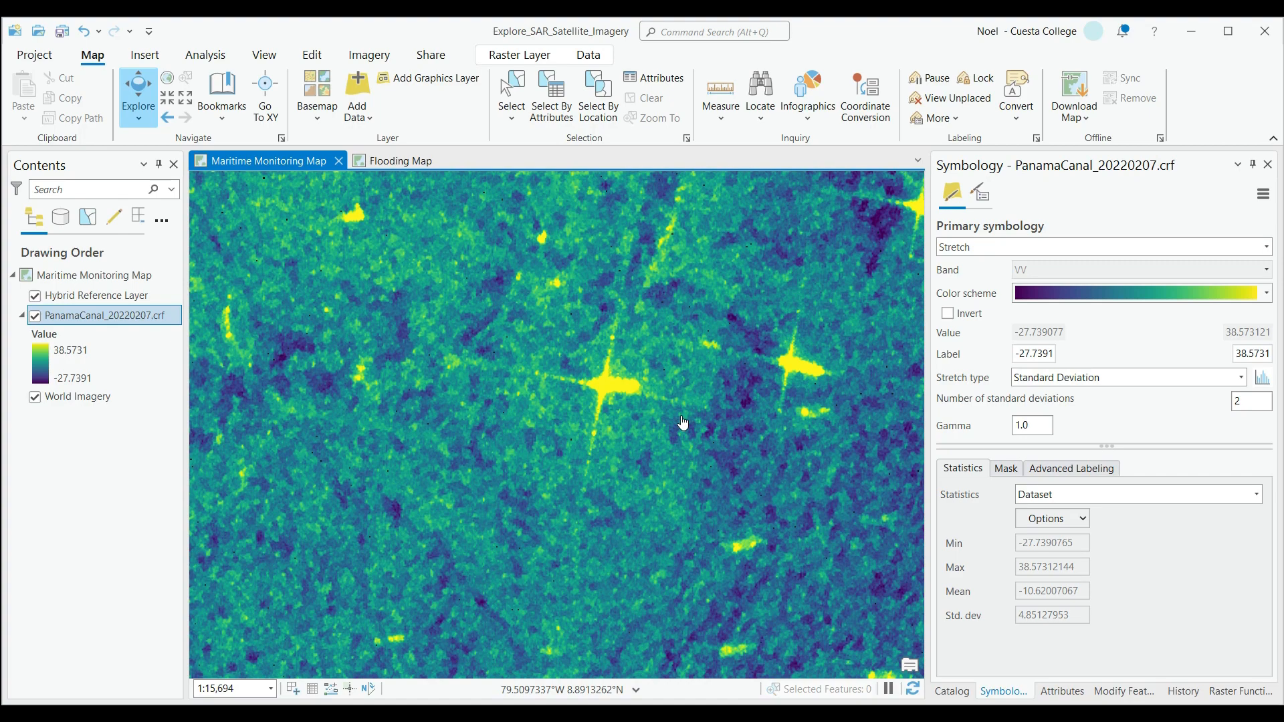
scroll(657, 447, down, 2)
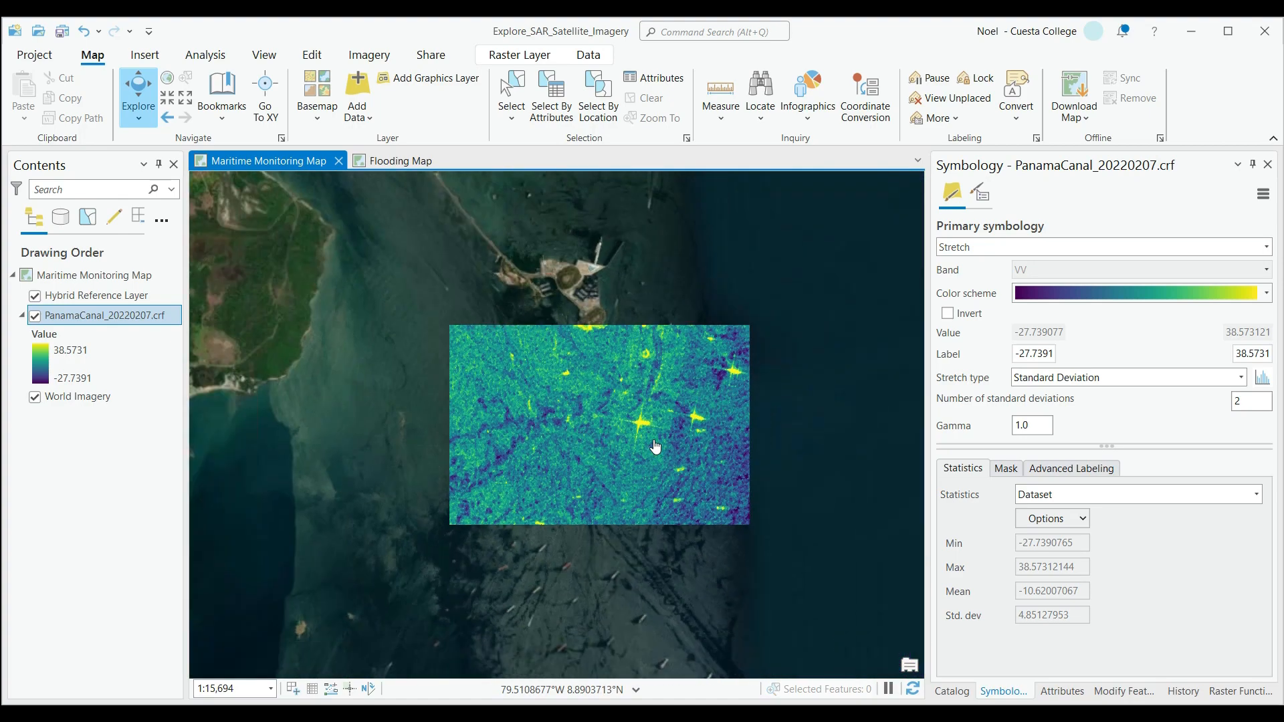
scroll(656, 447, down, 1)
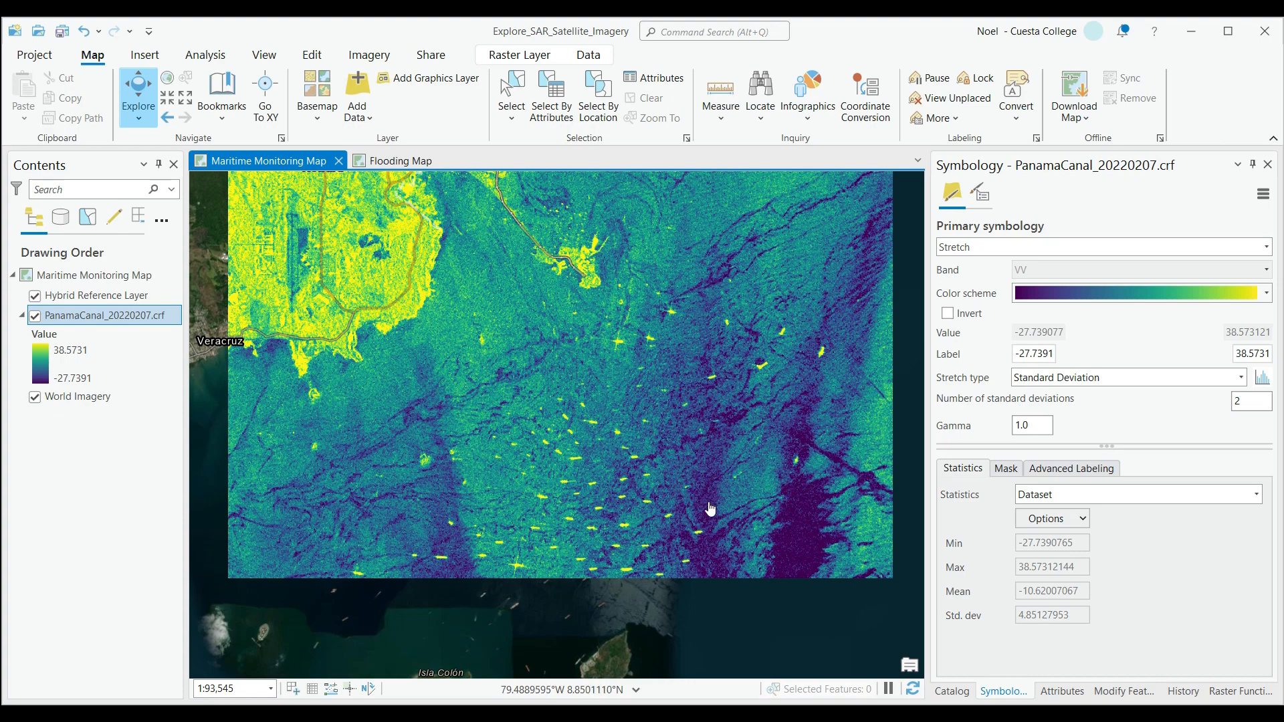
drag(551, 334, 545, 423)
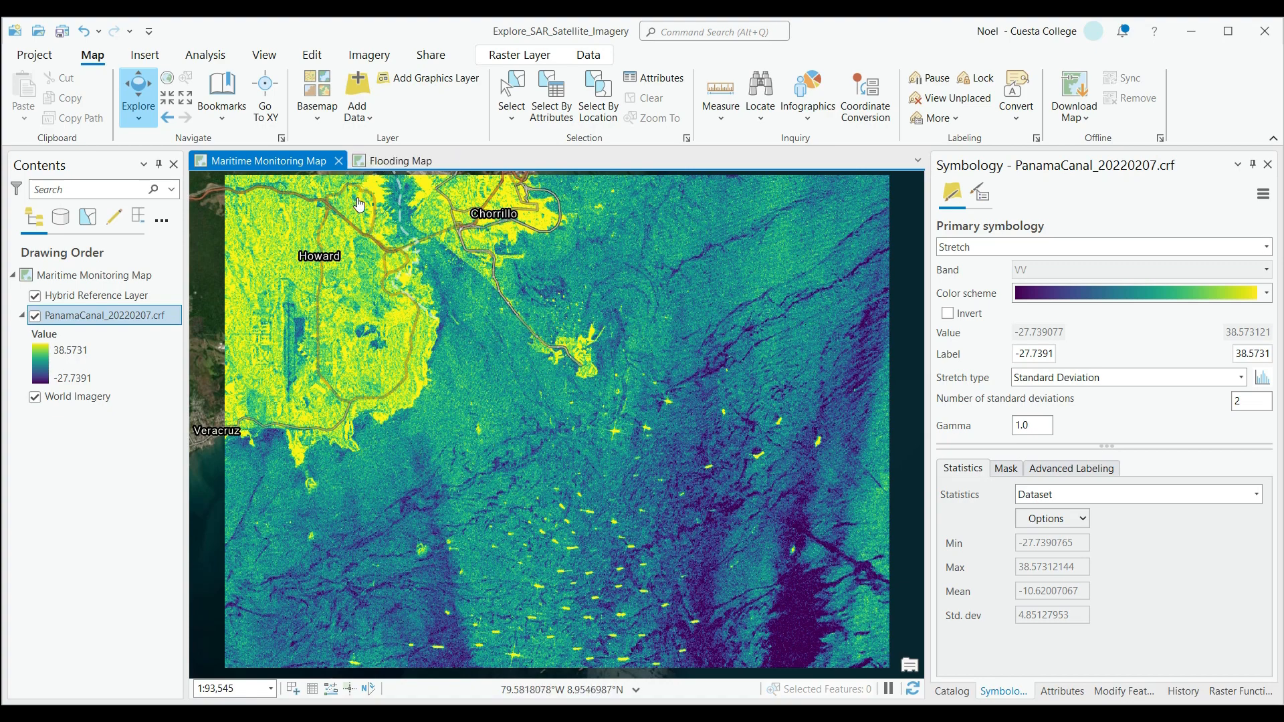
Switch to the Flooding Map and examine where the Texas radar images lie along the Gulf coast south of Houston.
click(394, 167)
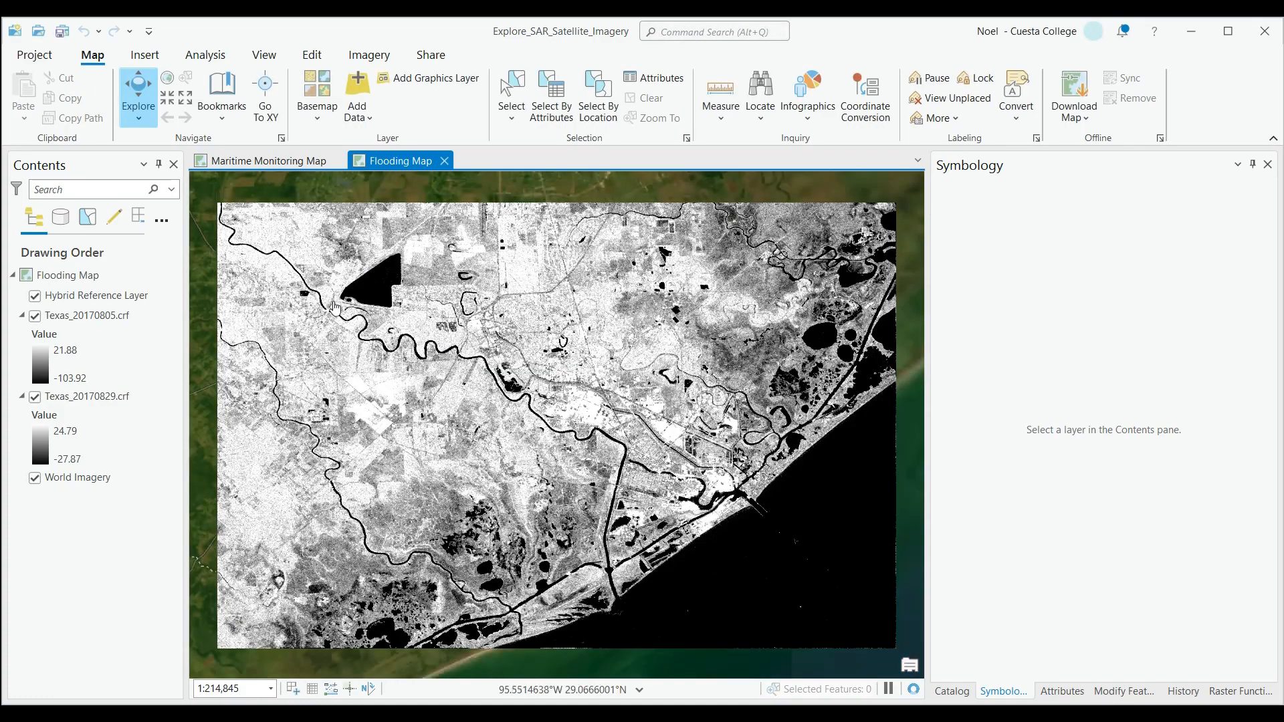
scroll(614, 454, down, 6)
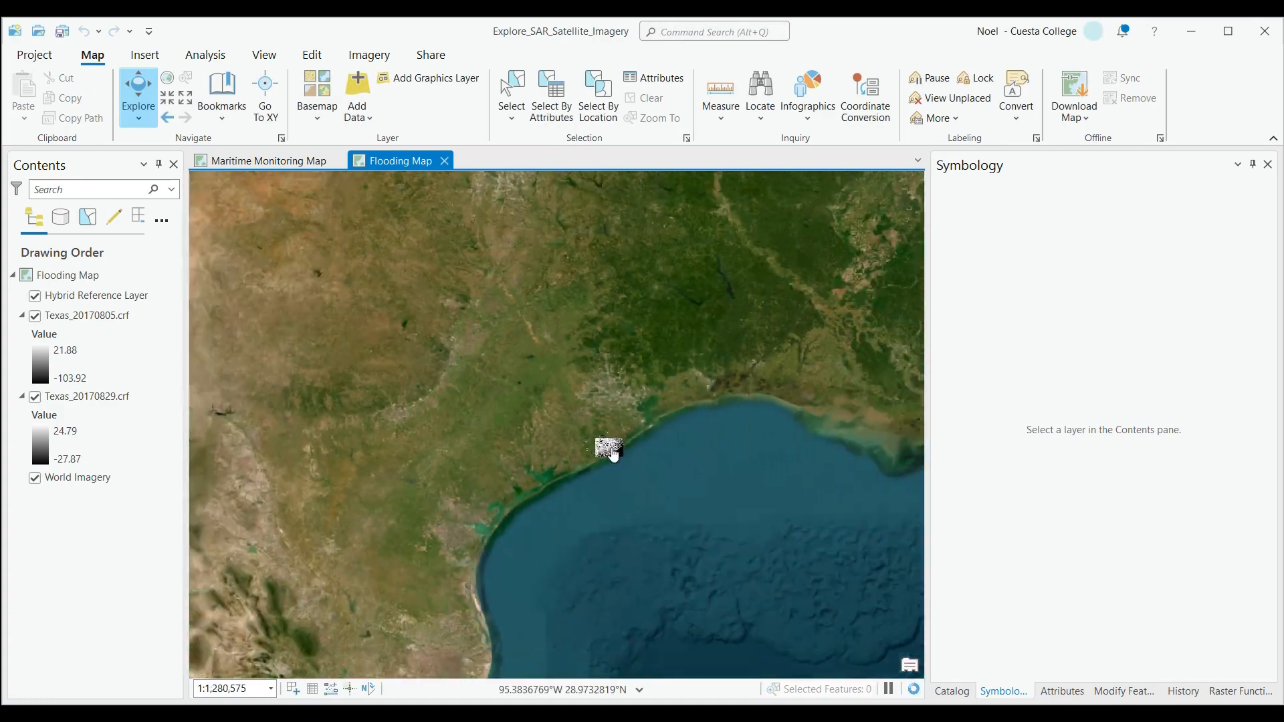
scroll(613, 454, up, 4)
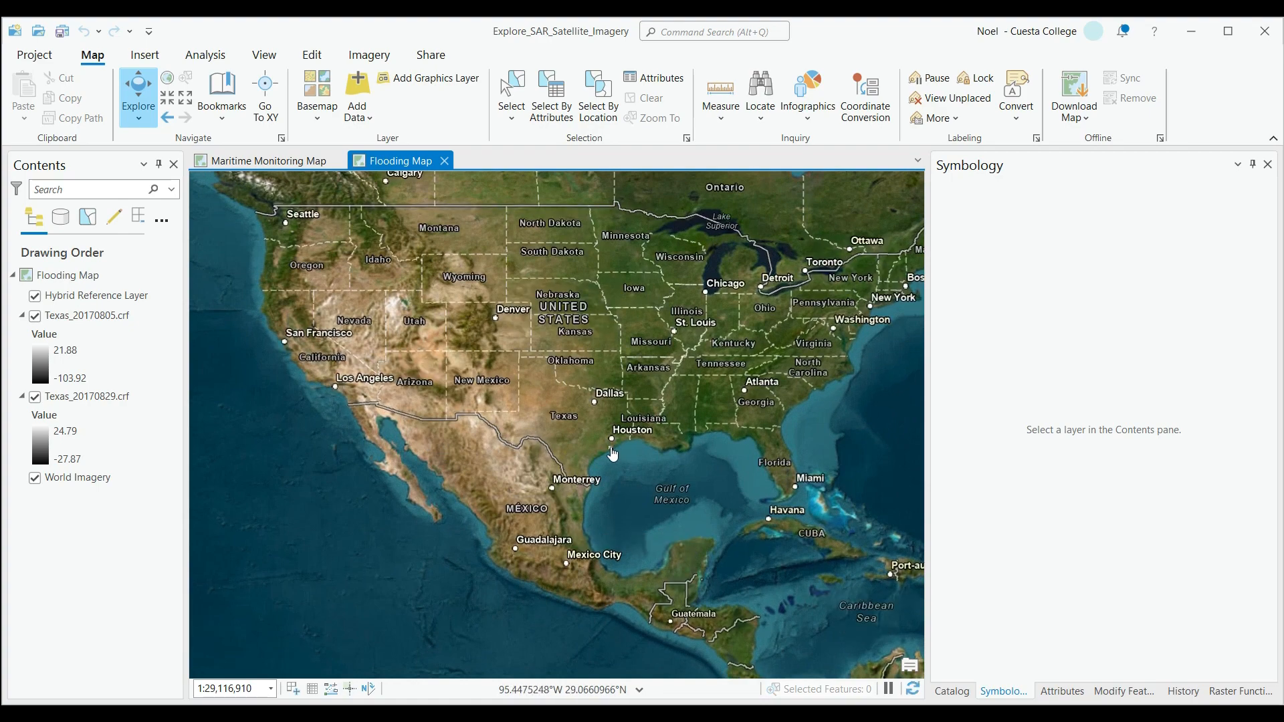
scroll(616, 458, up, 3)
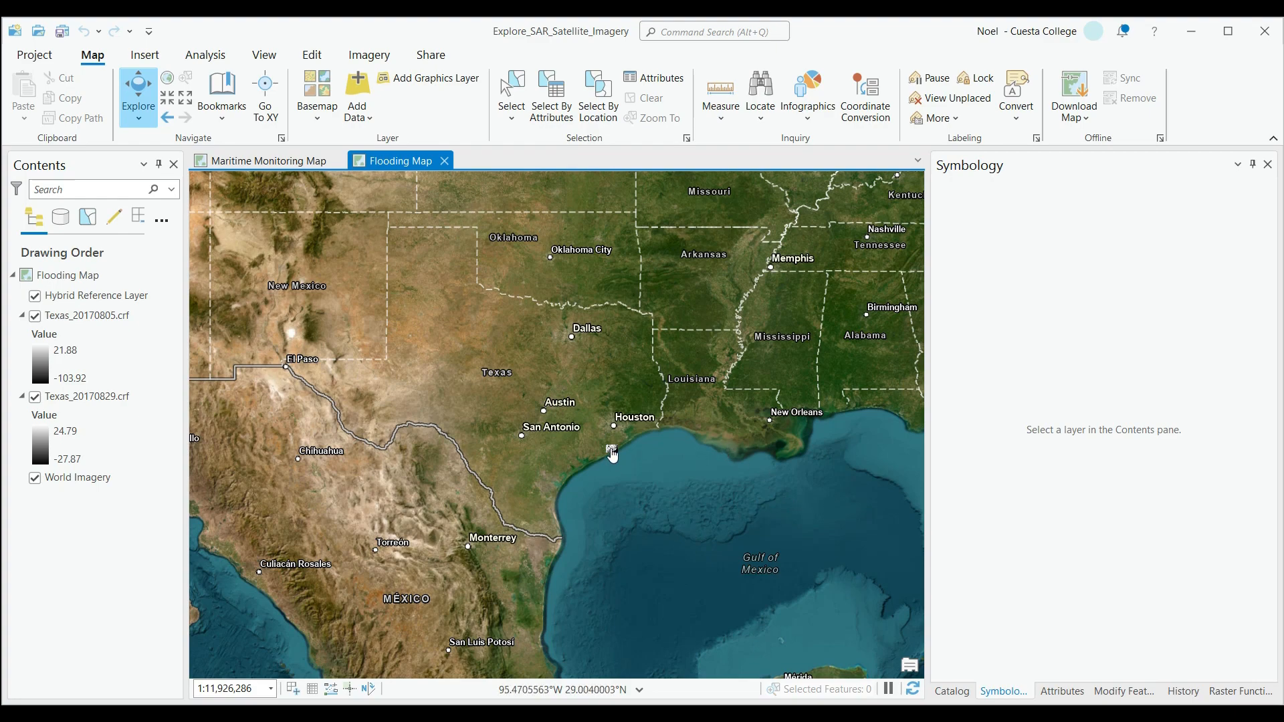
scroll(612, 455, up, 3)
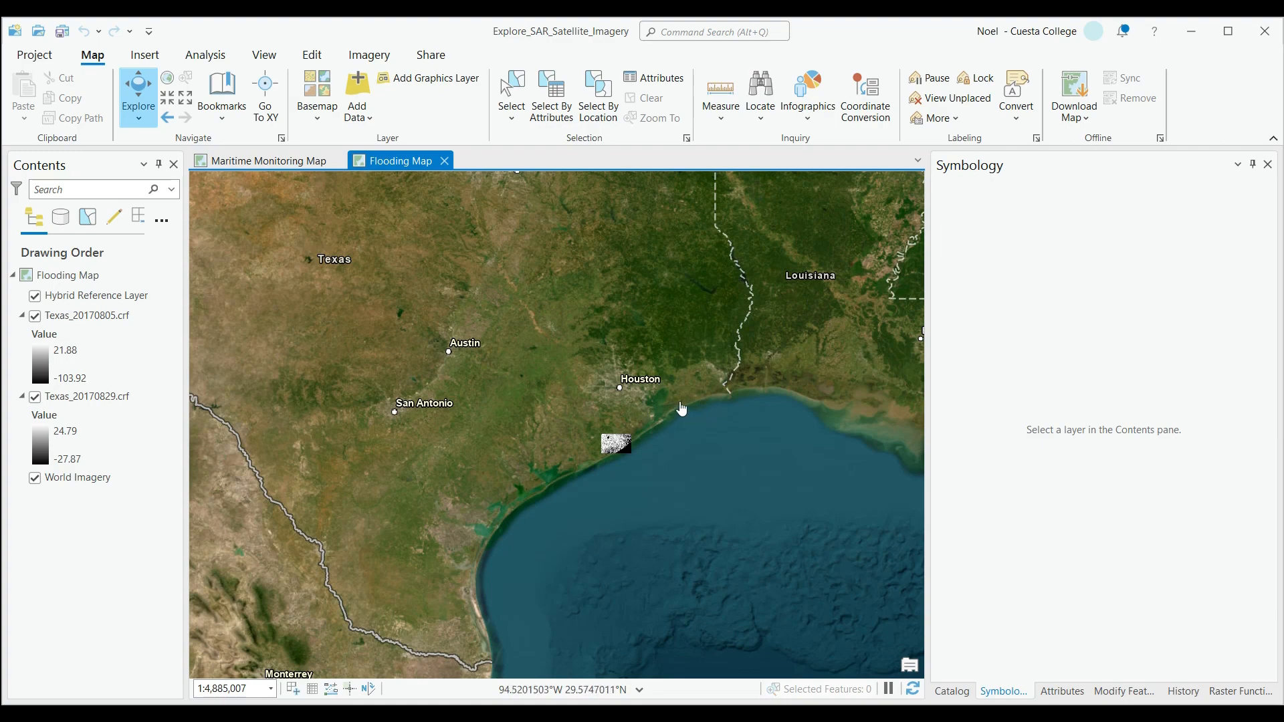
scroll(649, 428, up, 4)
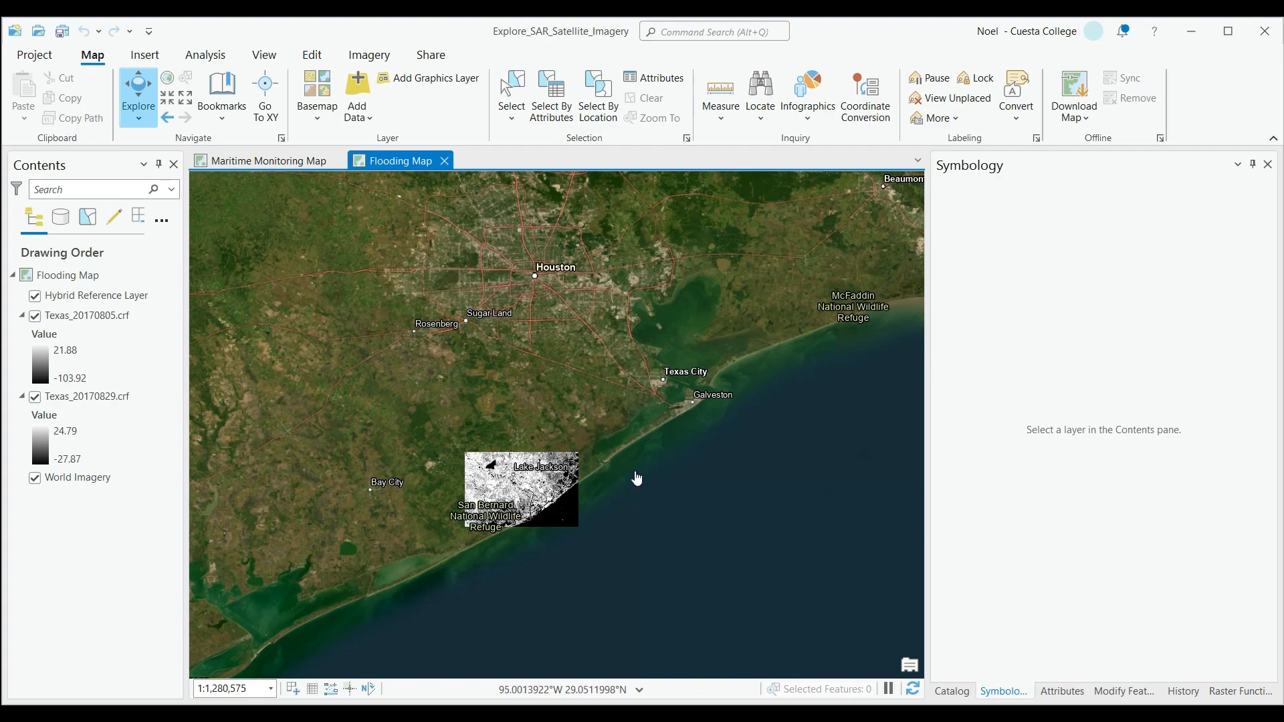
scroll(574, 477, up, 3)
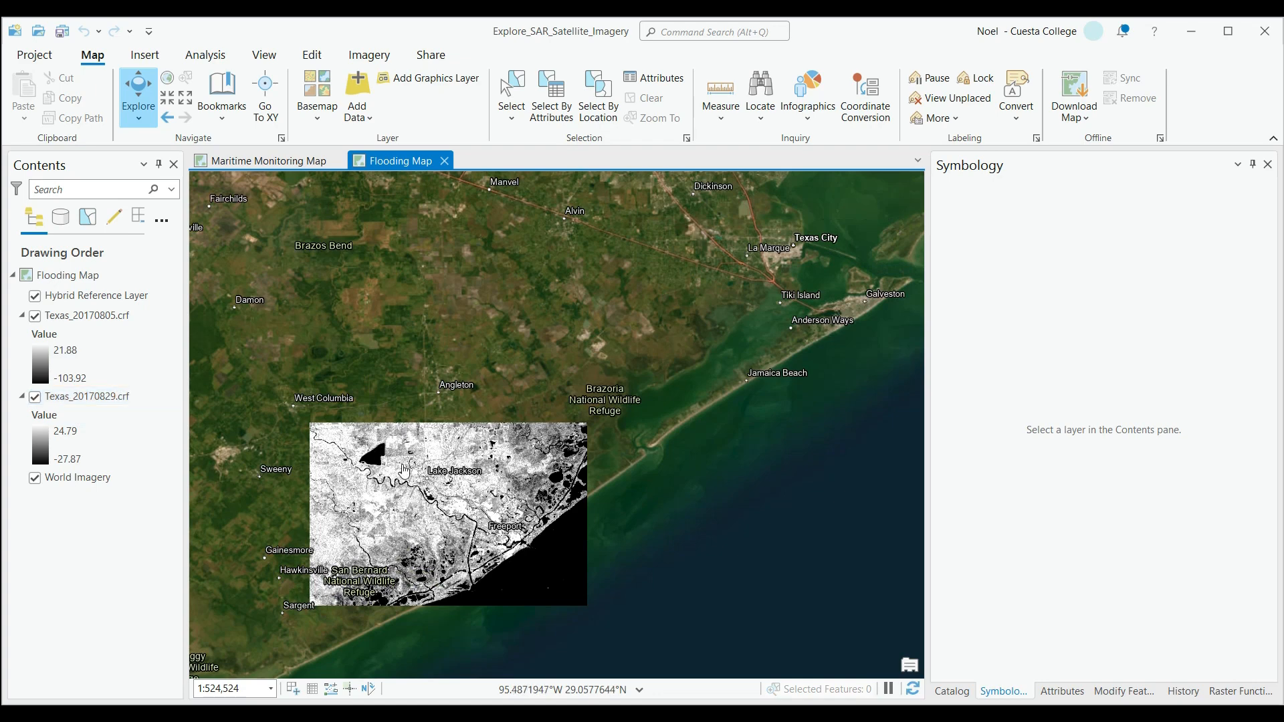
drag(404, 528, 543, 478)
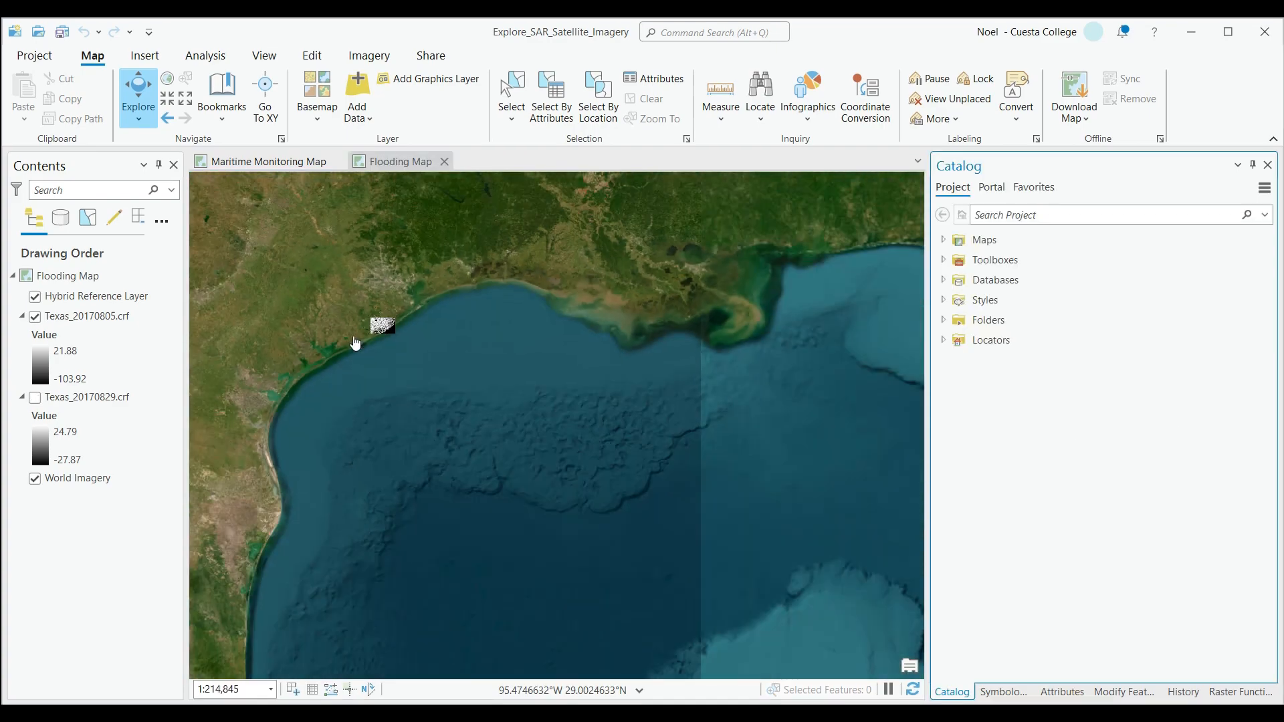
Frame the Texas radar images near Lake Jackson, show Texas_20170829.crf and hide Texas_20170805.crf.
scroll(358, 344, up, 4)
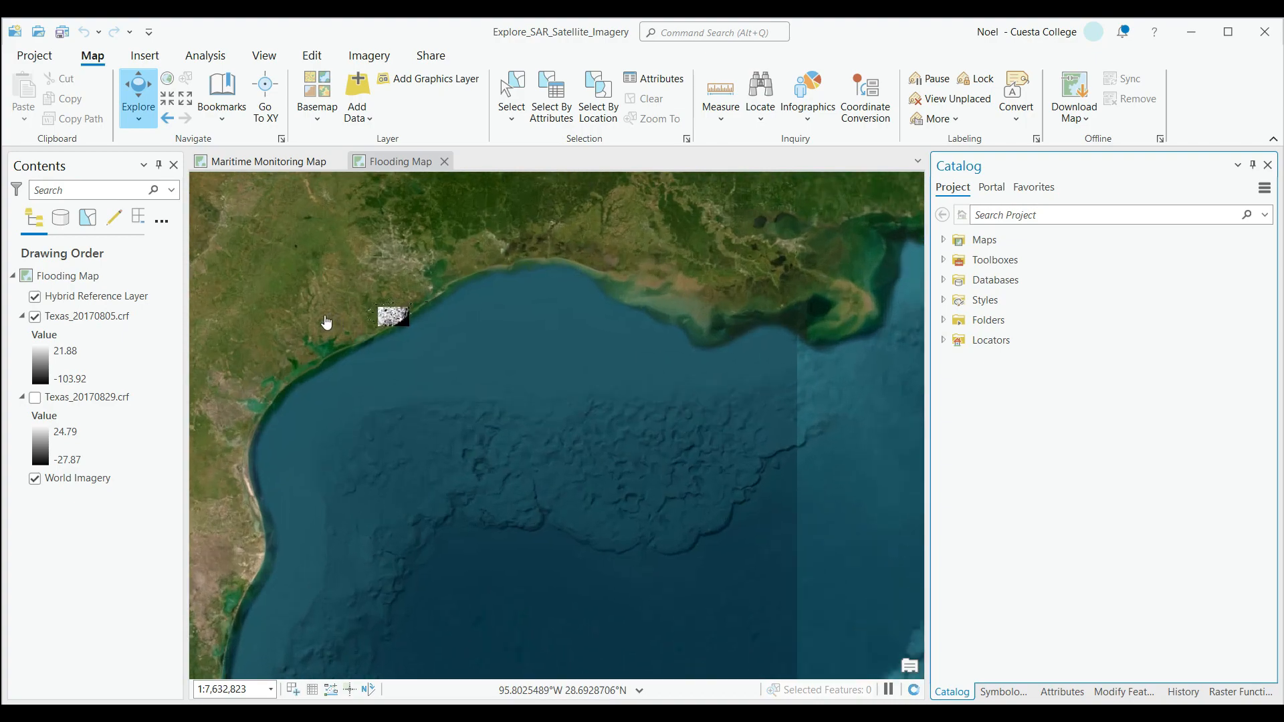
drag(391, 279, 408, 333)
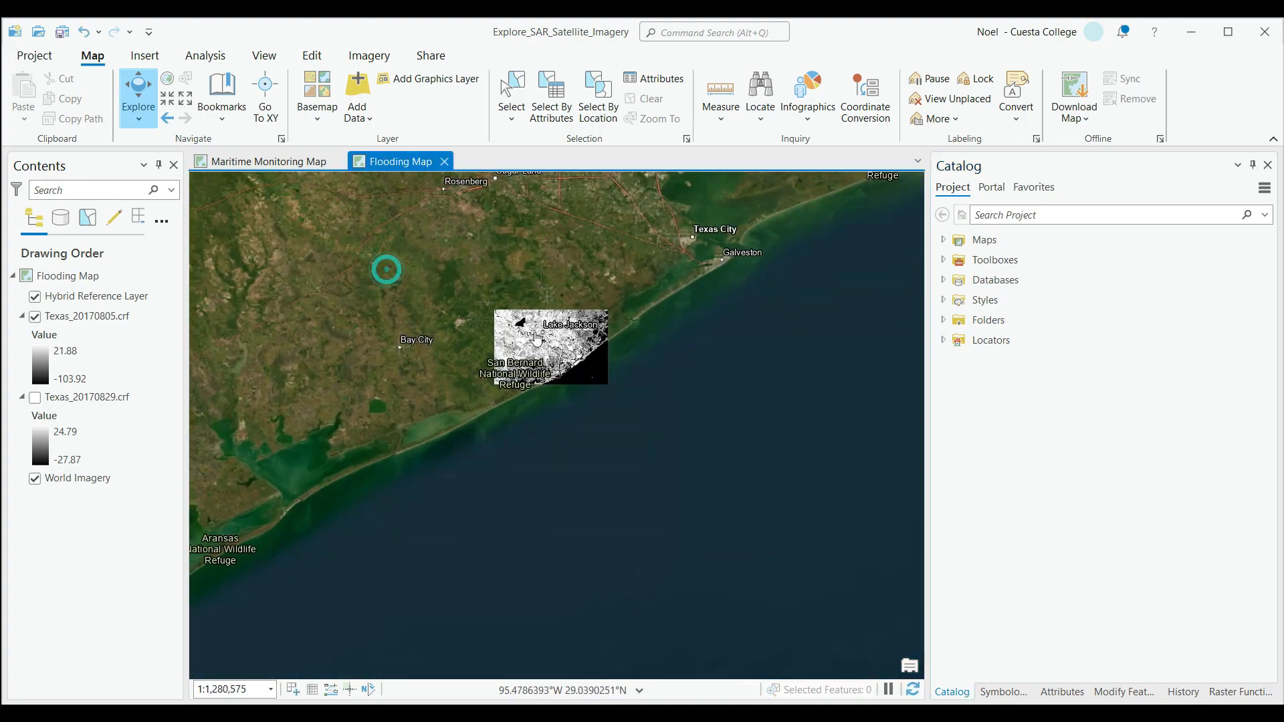
scroll(533, 333, up, 6)
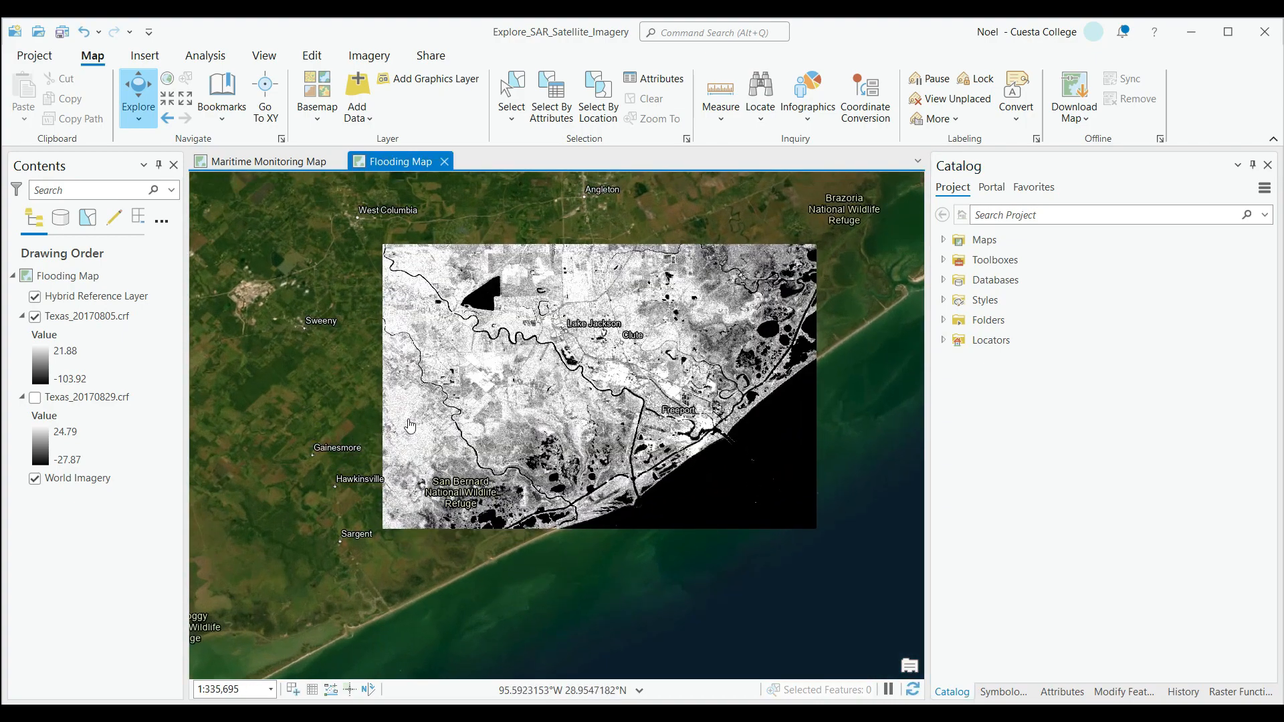
click(35, 398)
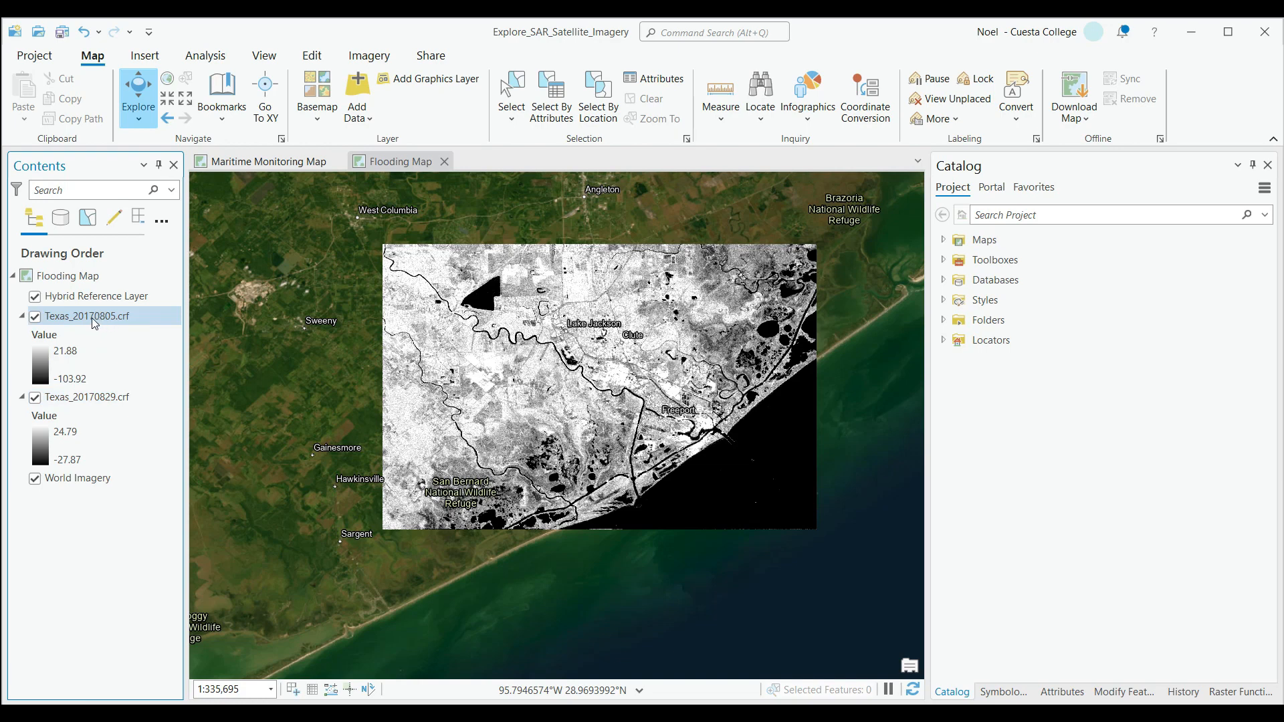
click(35, 316)
Open the symbology of Texas_20170829.crf and set its displayed band to VH.
right_click(59, 399)
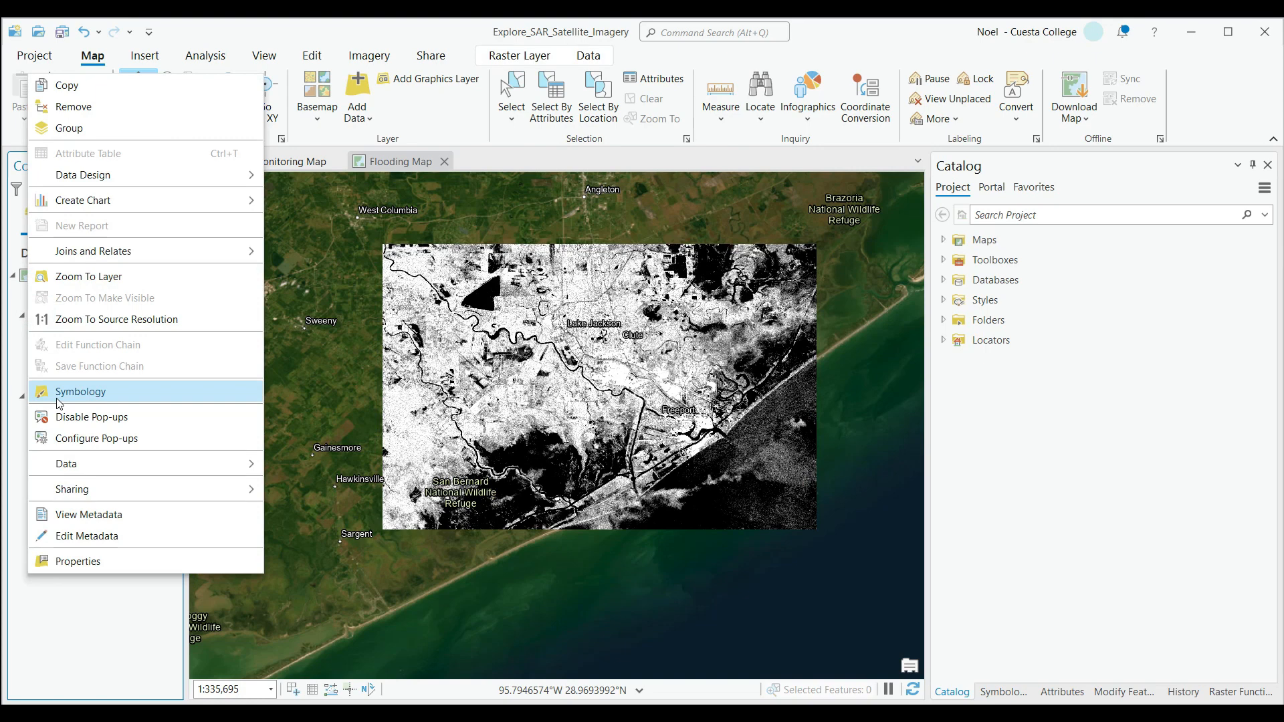
click(126, 401)
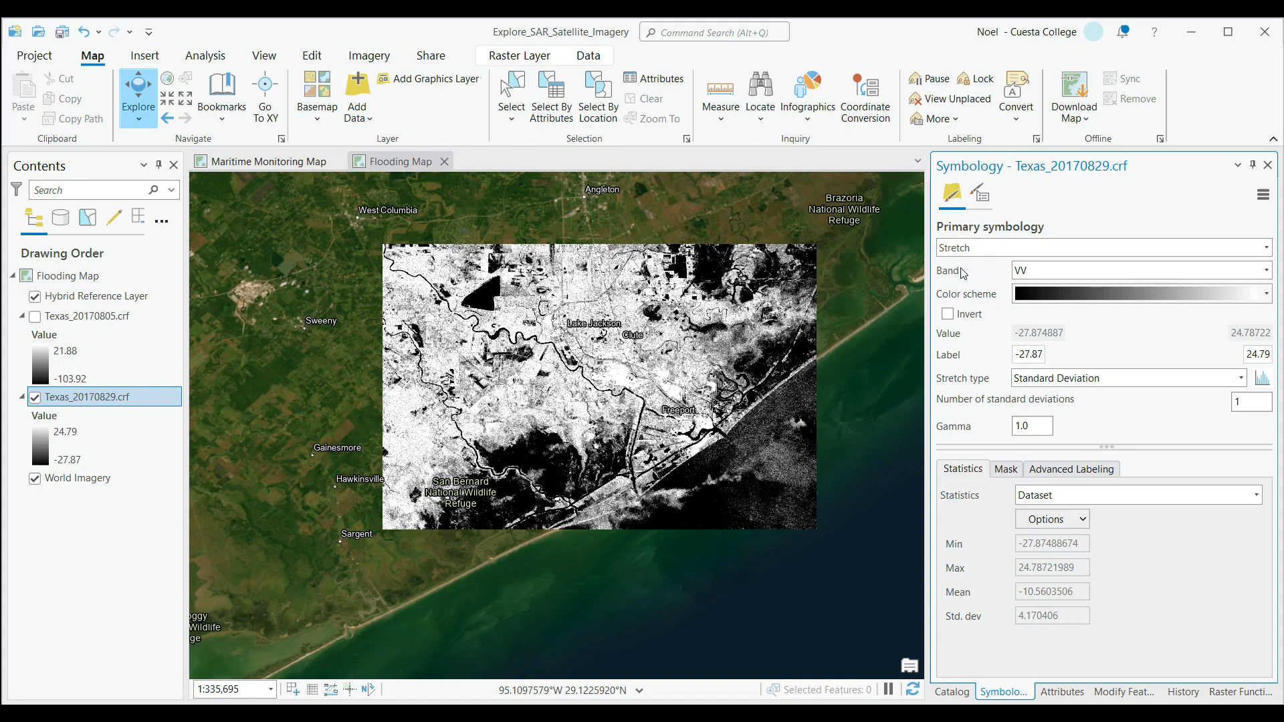
click(1267, 271)
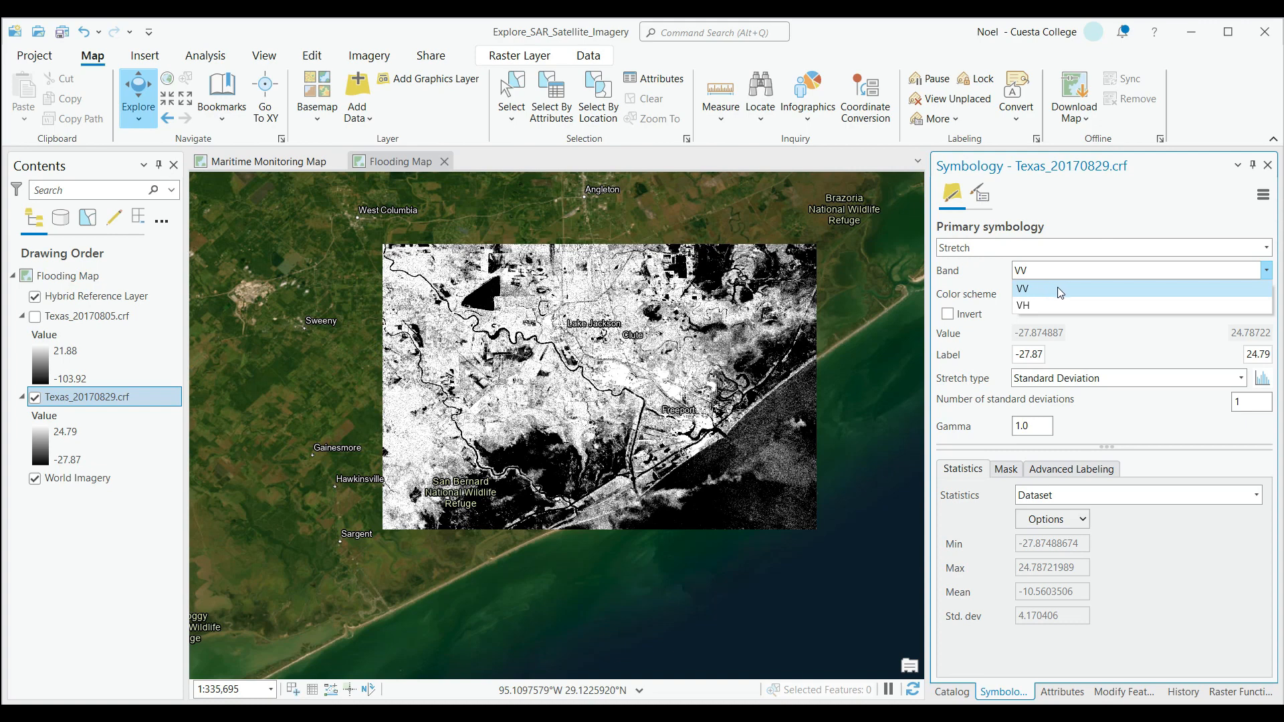
click(1032, 290)
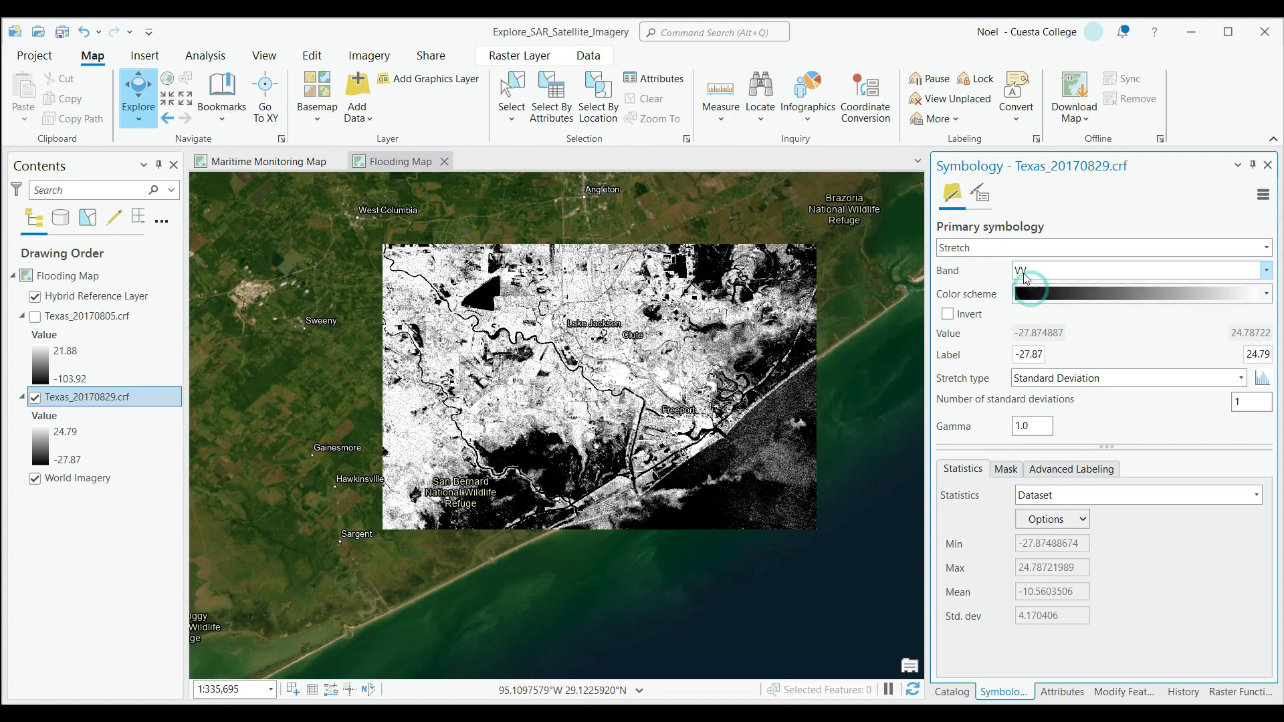
click(1048, 267)
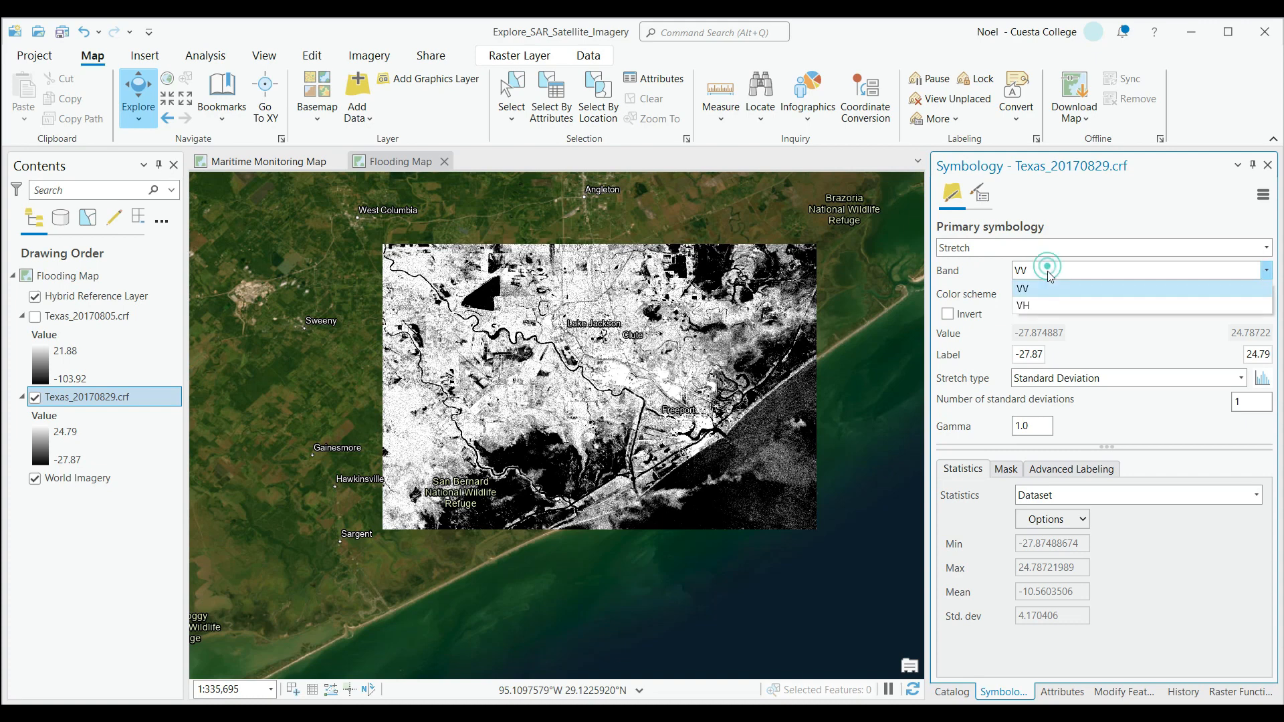
click(1043, 307)
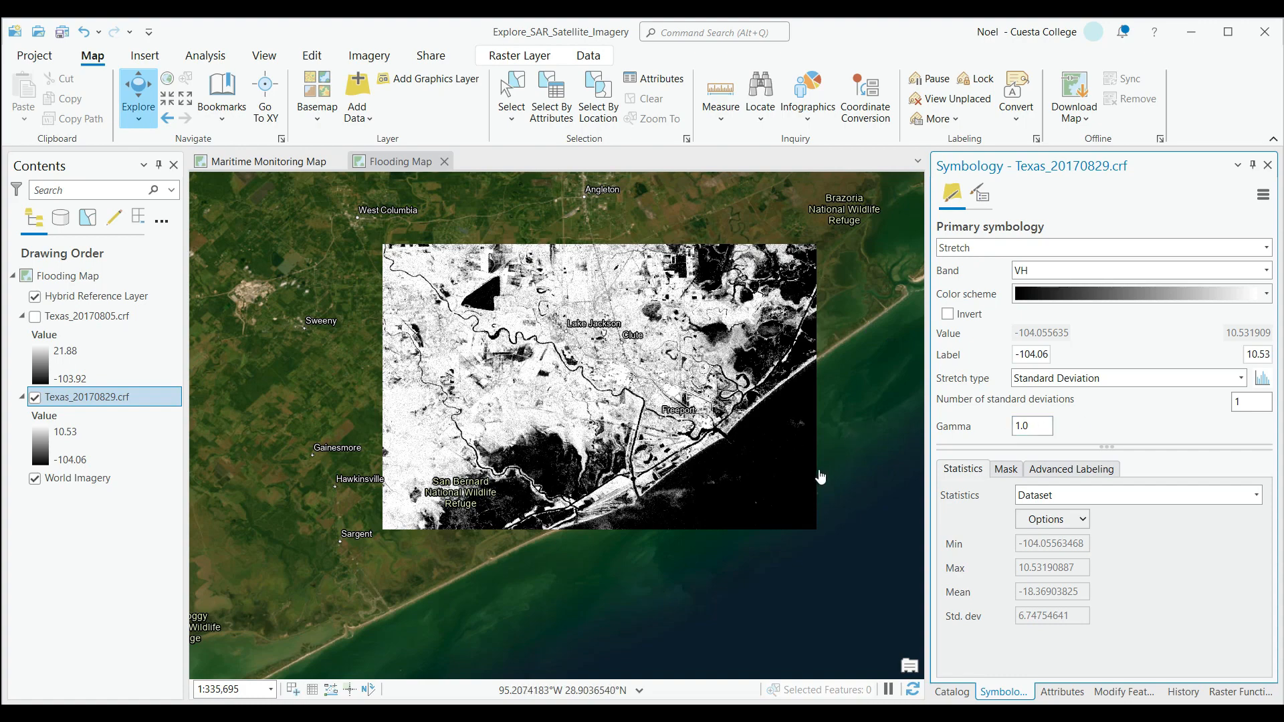
Bring the Freeport area into close view and hide the World Imagery basemap layer.
scroll(617, 418, up, 4)
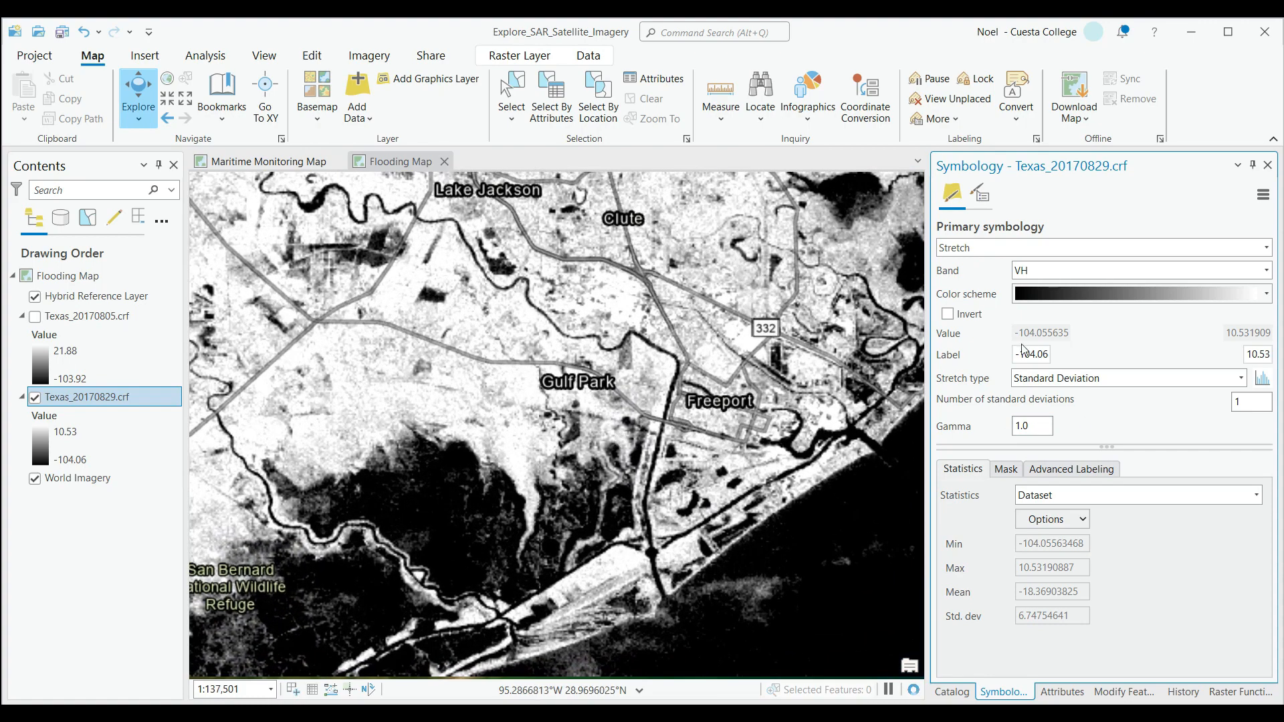
click(1068, 277)
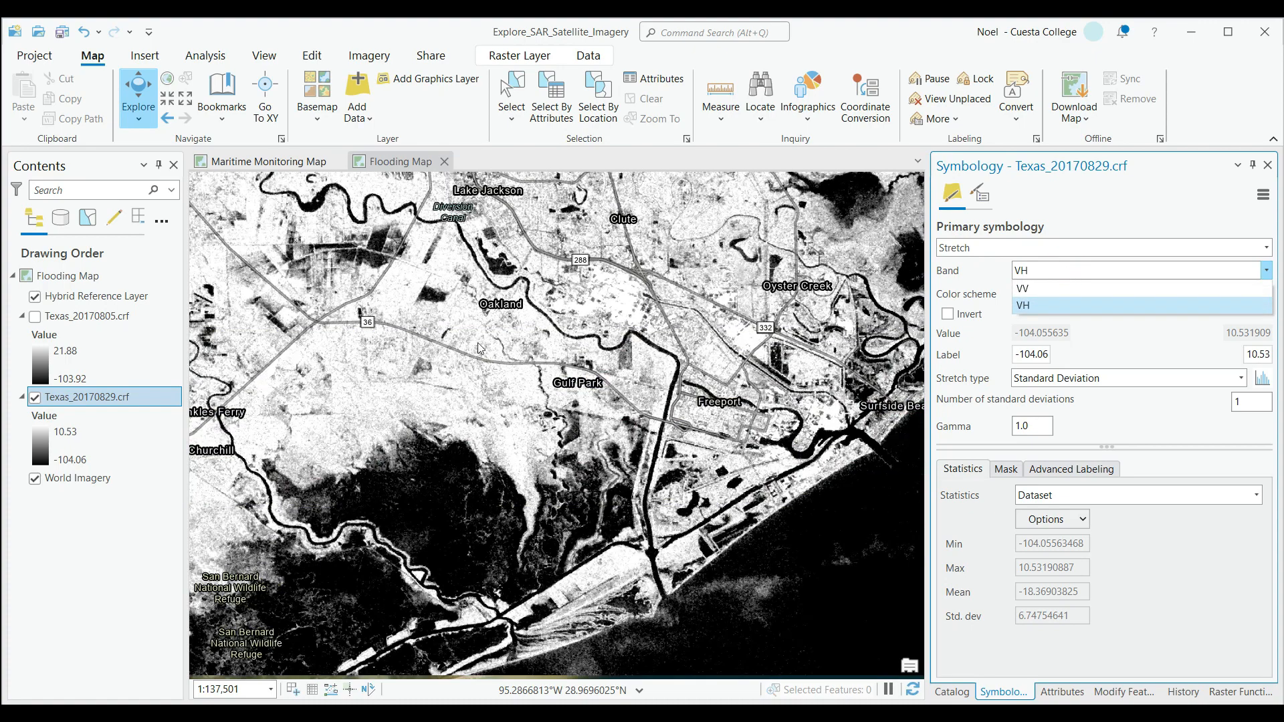
click(33, 487)
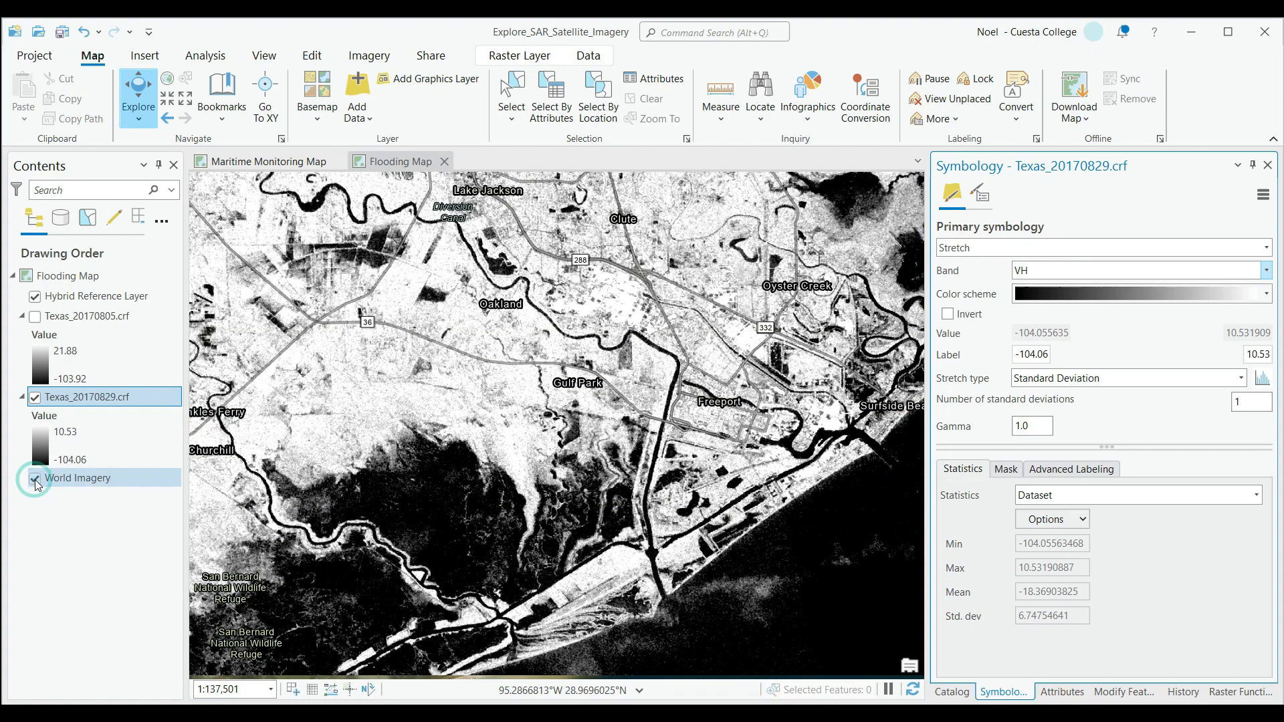
click(35, 479)
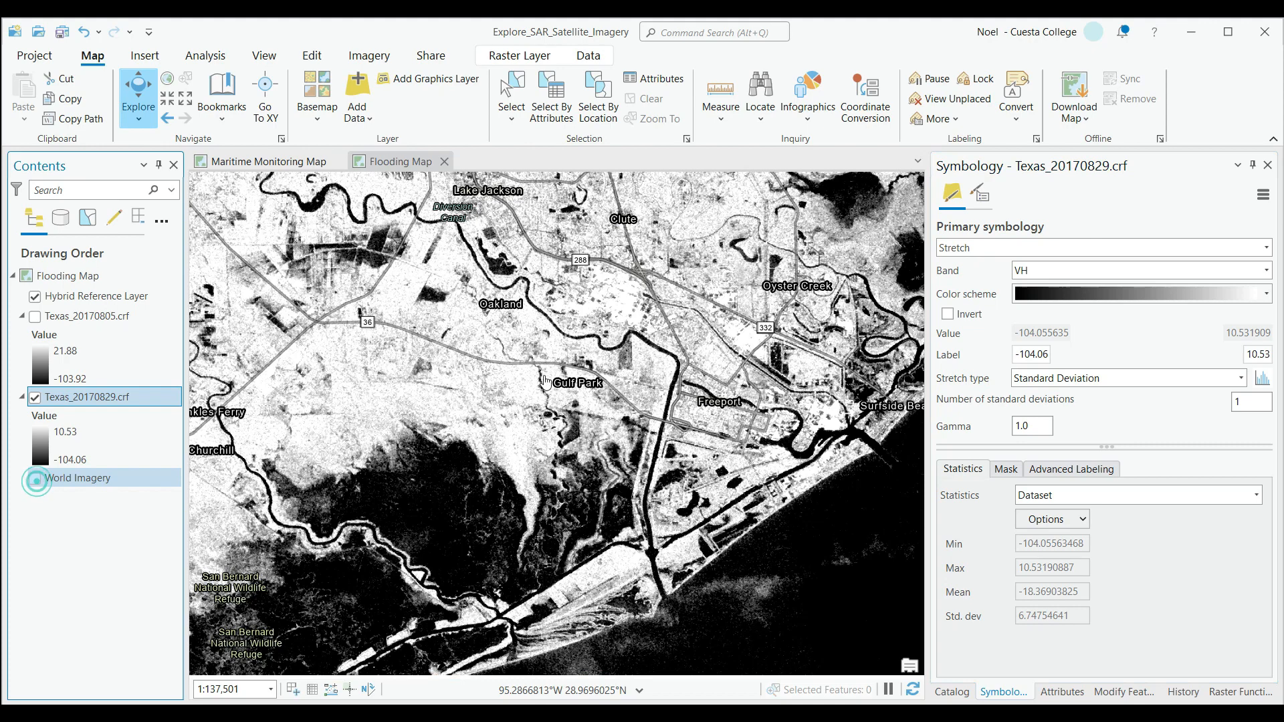
Compare the VV band of Texas_20170829.crf with VH around Freeport, leaving VH displayed, and close the symbology settings.
click(1145, 274)
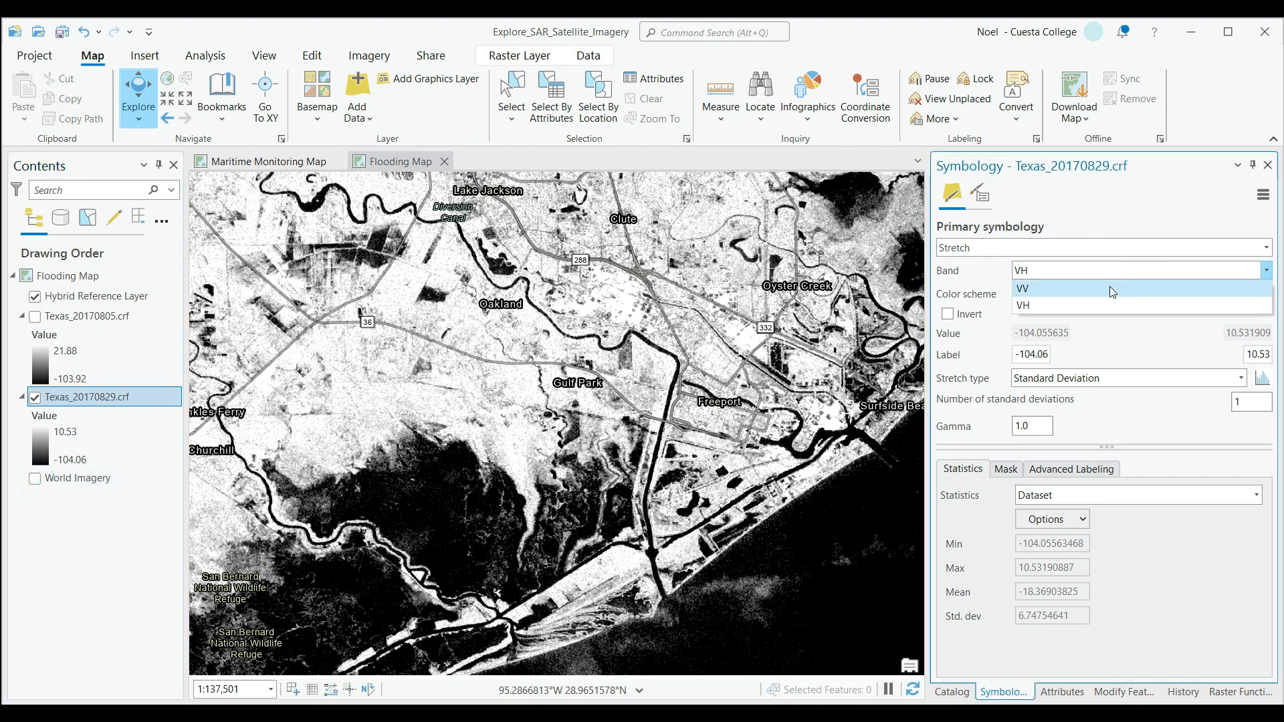
click(1112, 290)
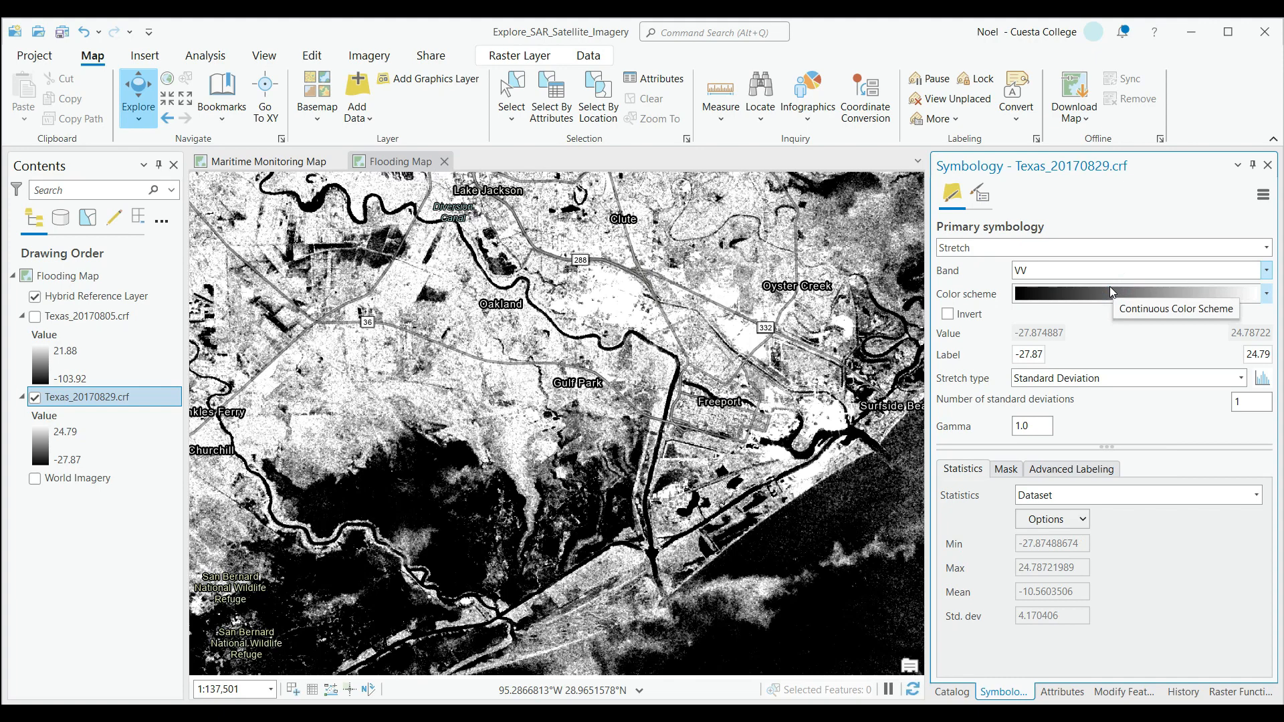
click(1130, 270)
click(1088, 305)
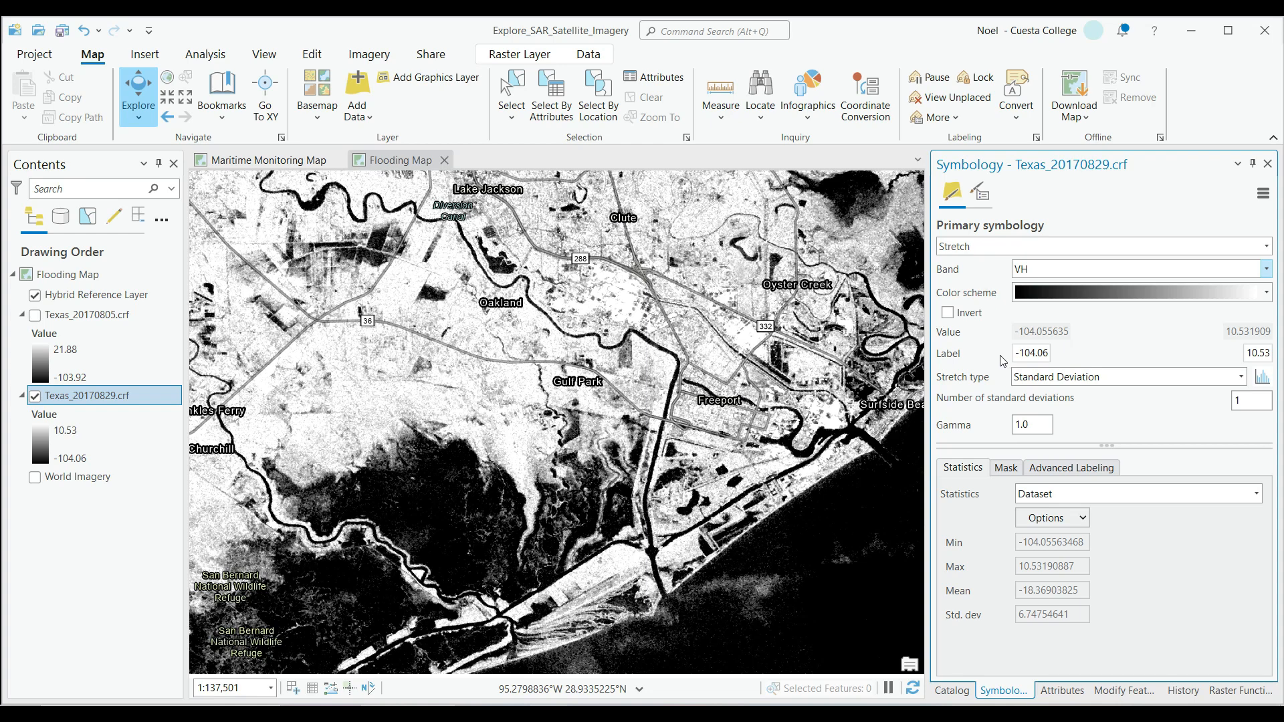
click(1269, 165)
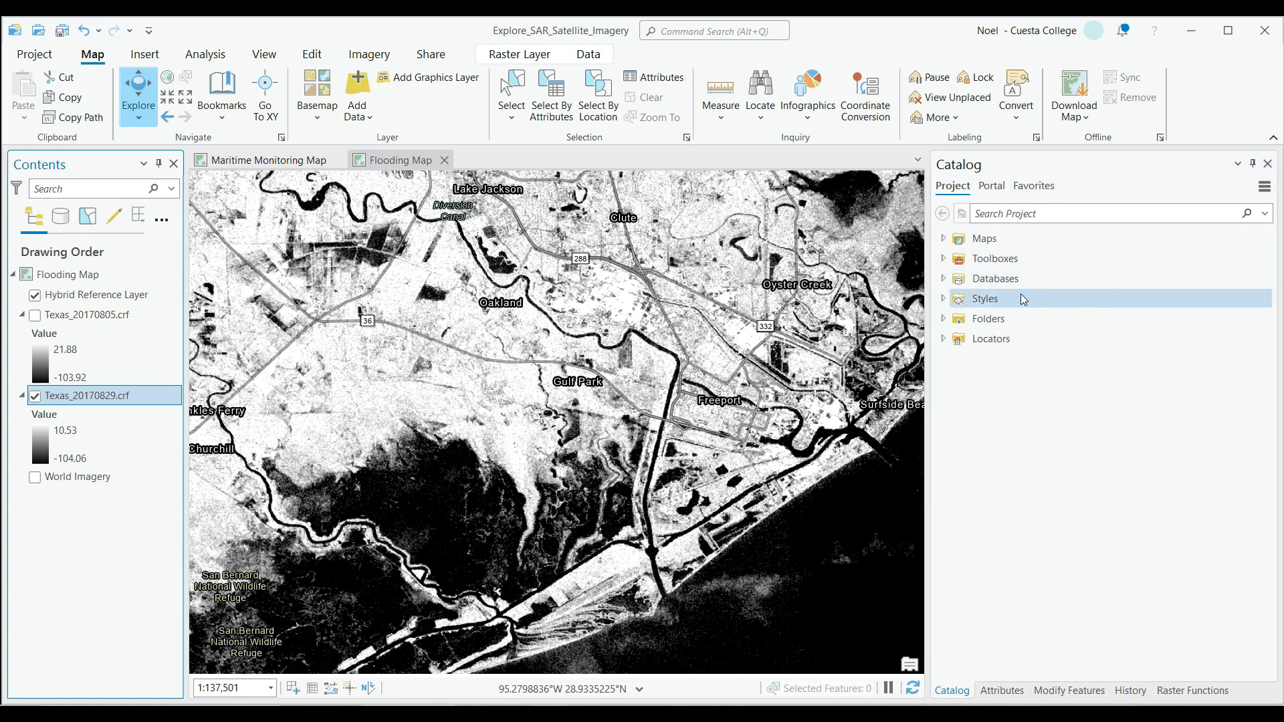
Search the geoprocessing tools for "create color composite" and open the Image Analyst version of Create Color Composite.
click(205, 56)
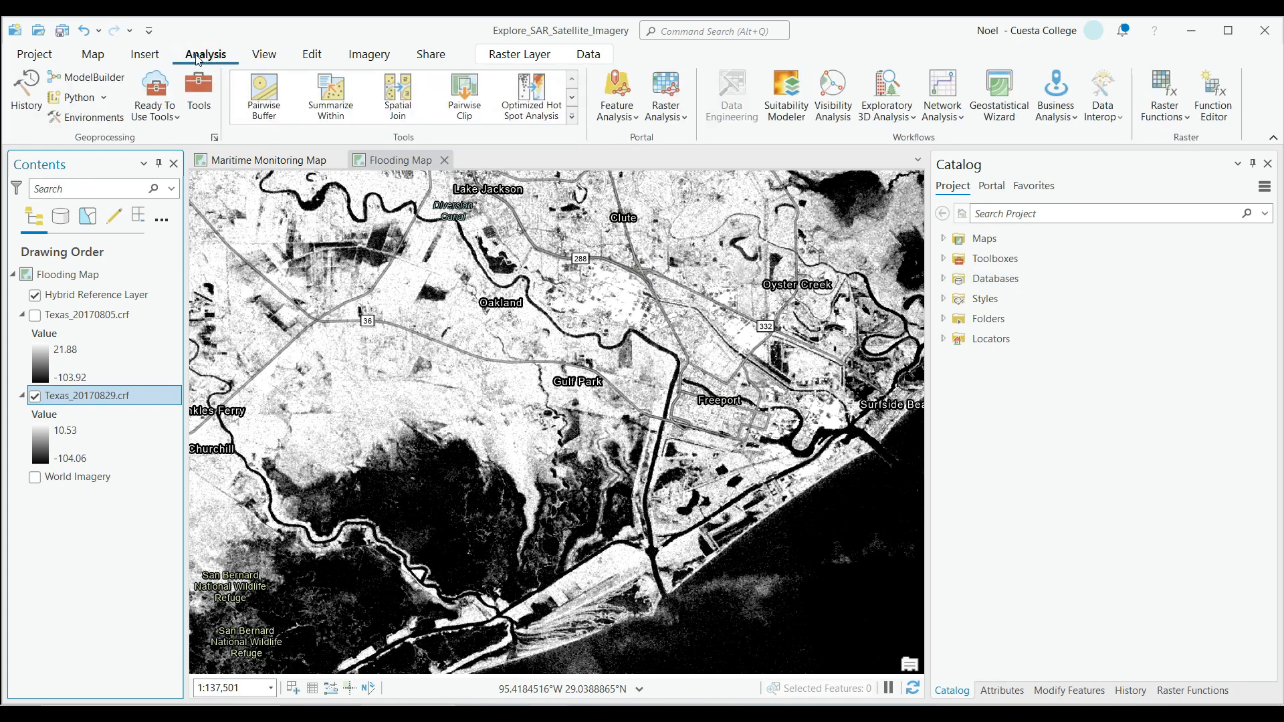
click(198, 94)
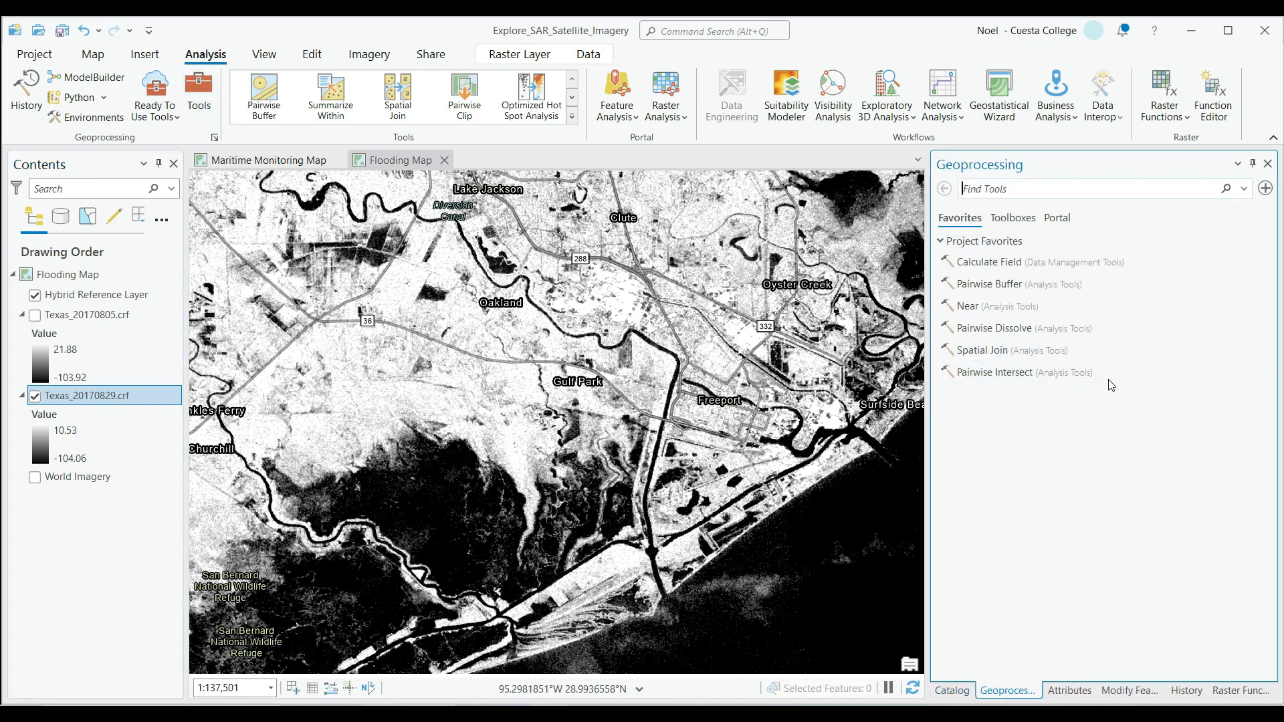
click(1012, 188)
text(cr)
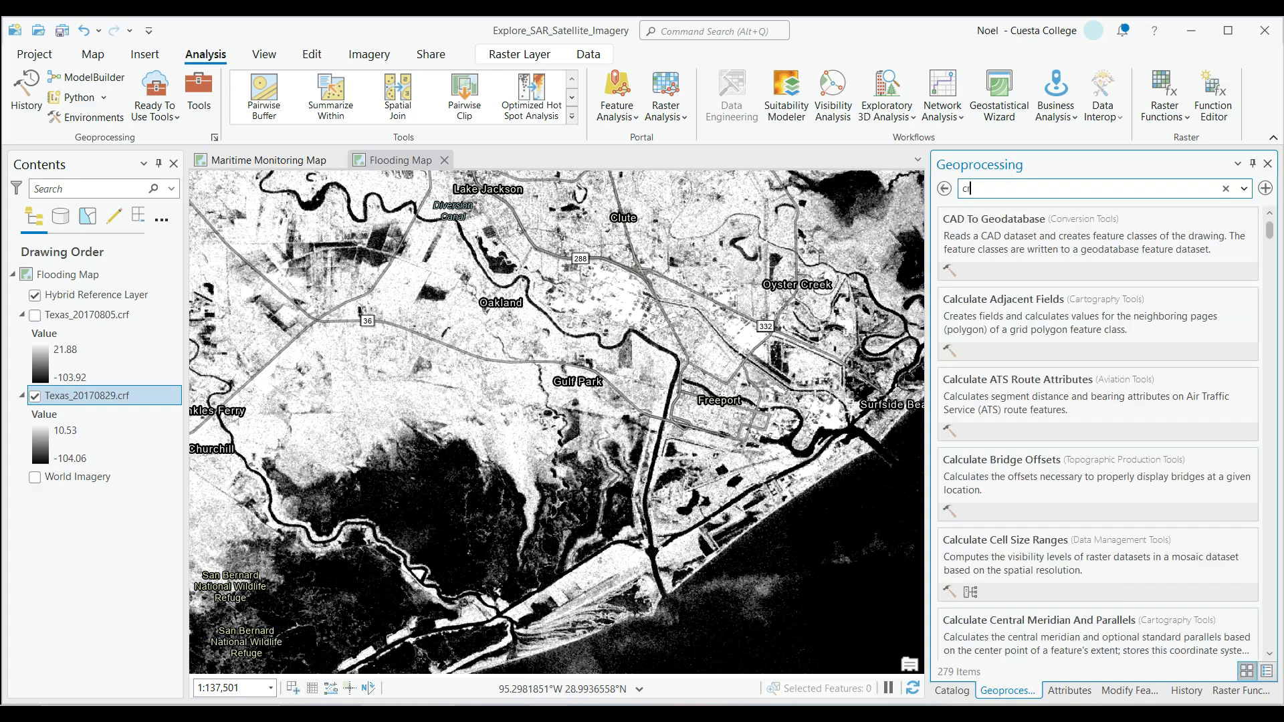
text(eate color composite)
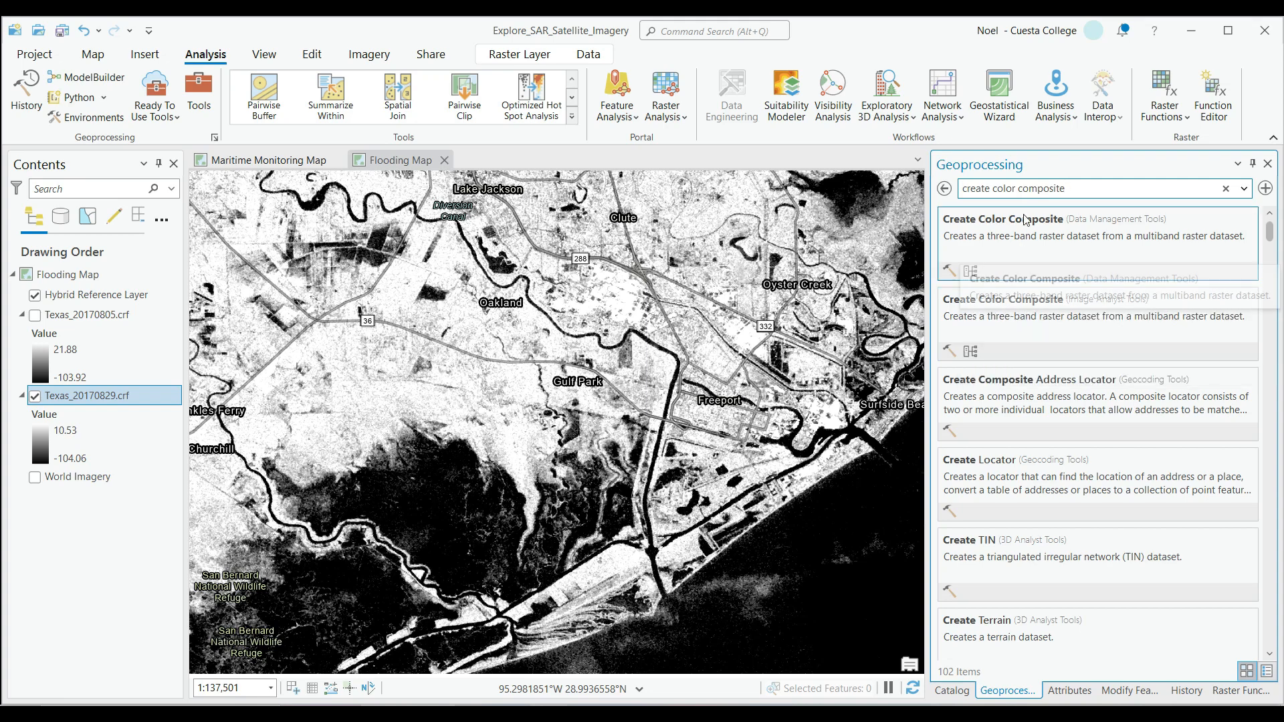
click(1020, 299)
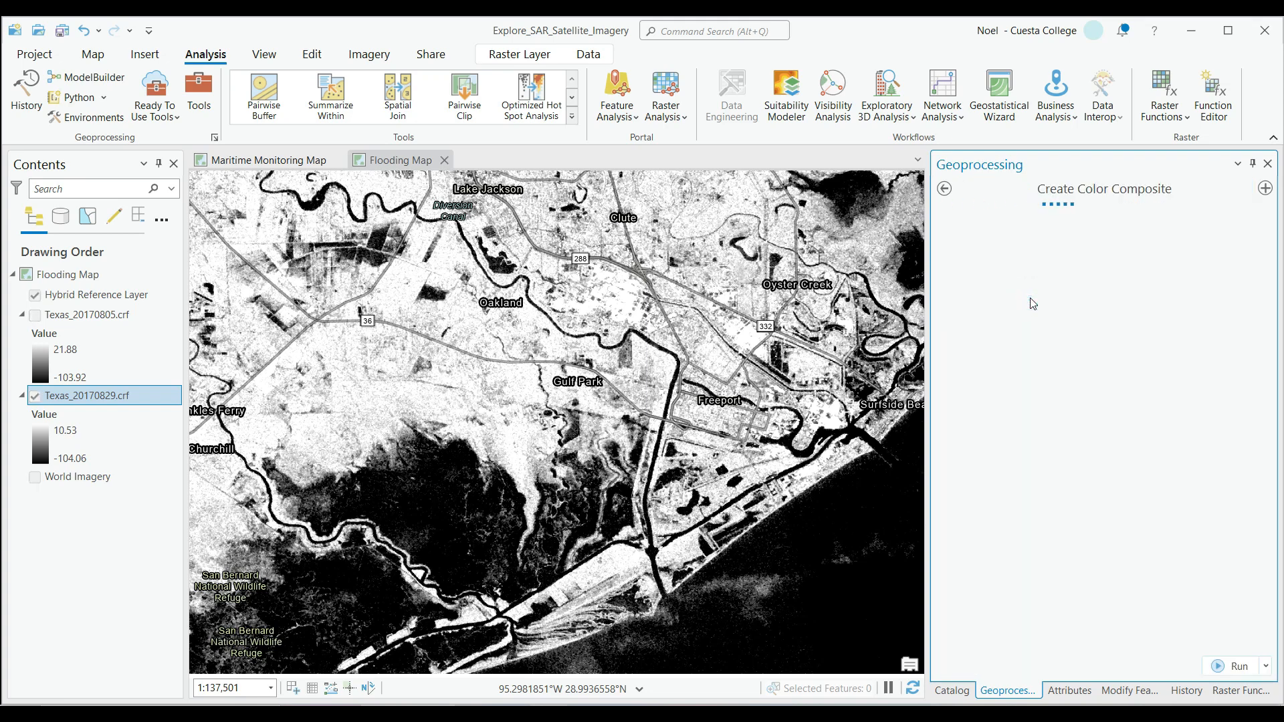
Set the composite's input raster to Texas_20170829.crf and its method to Band names.
click(1126, 260)
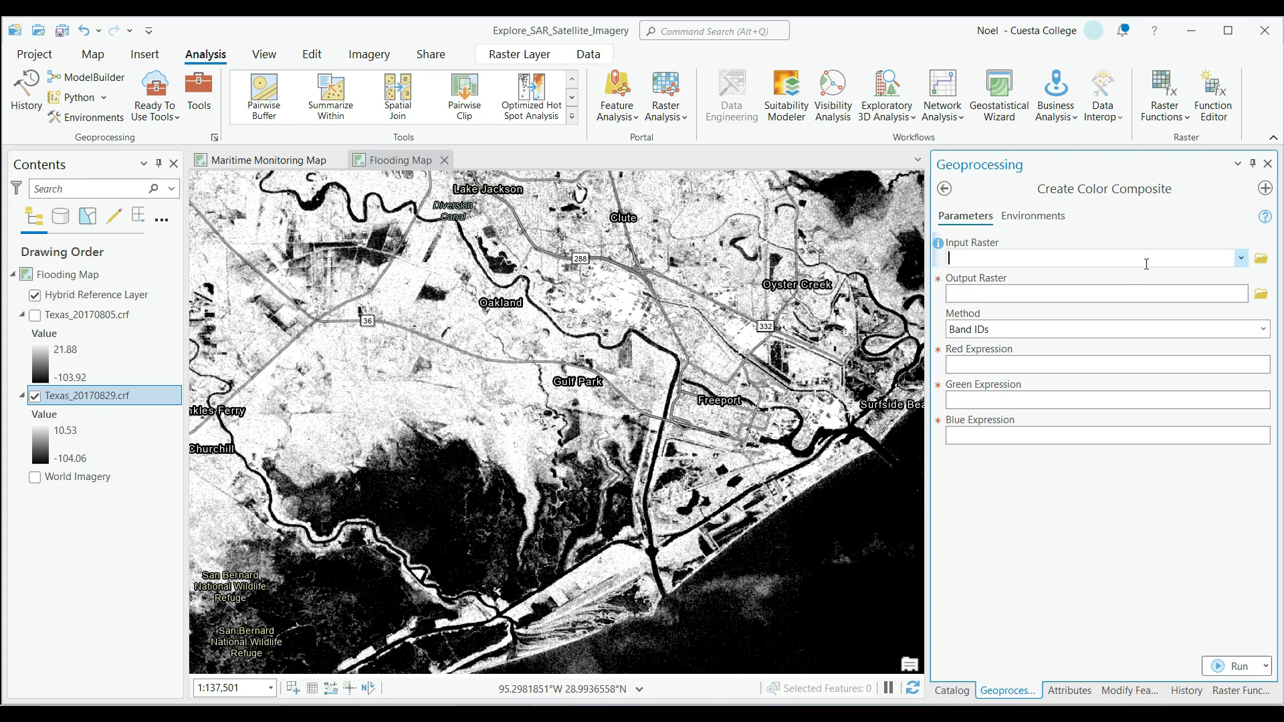
click(1241, 259)
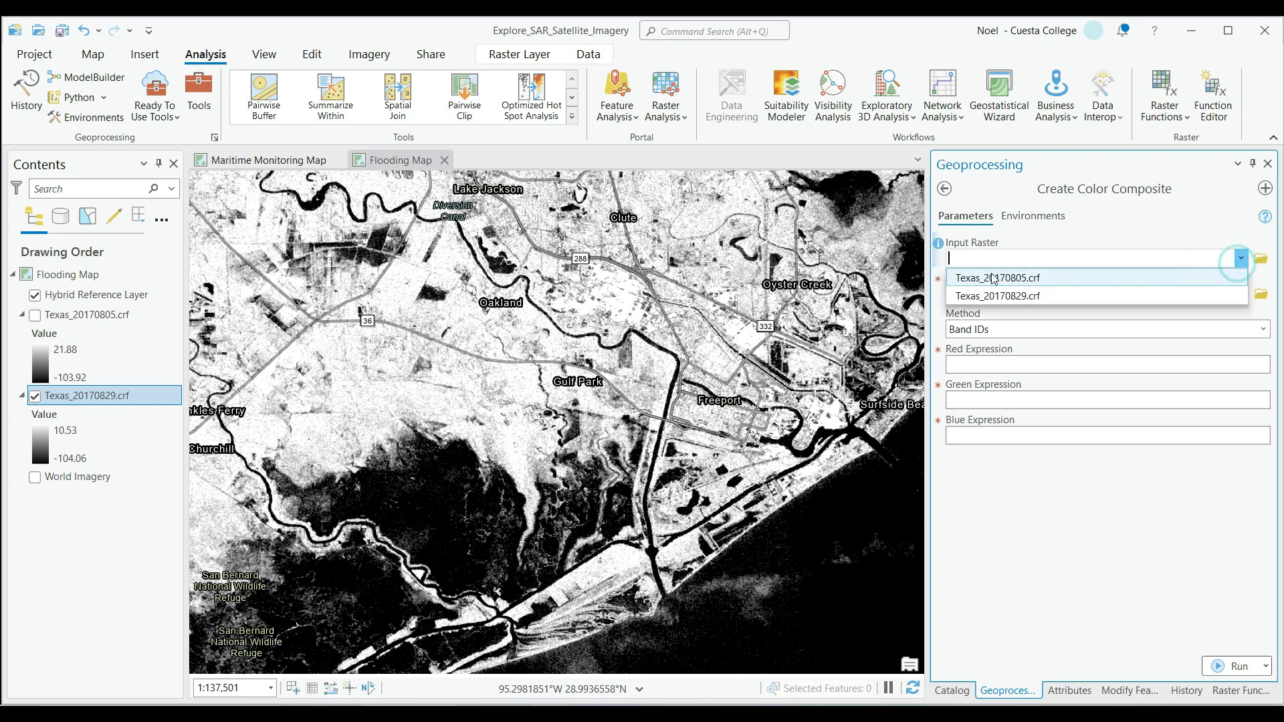
click(1014, 305)
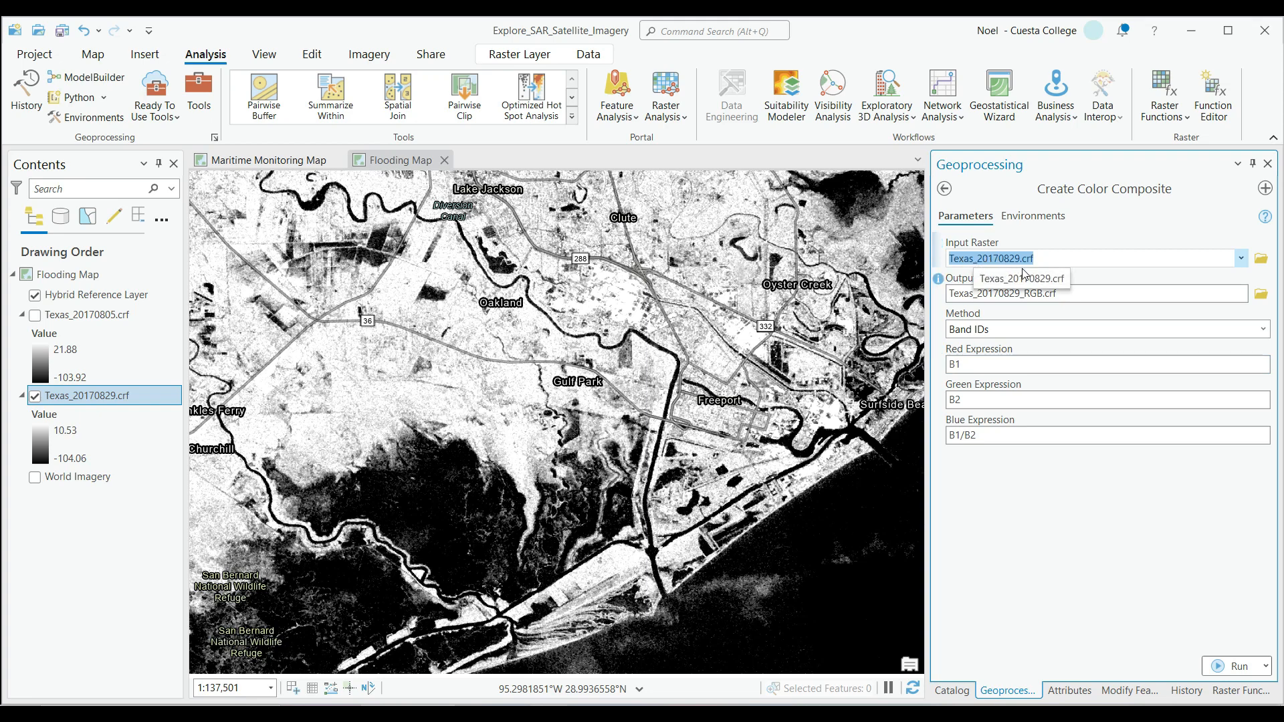
click(1104, 275)
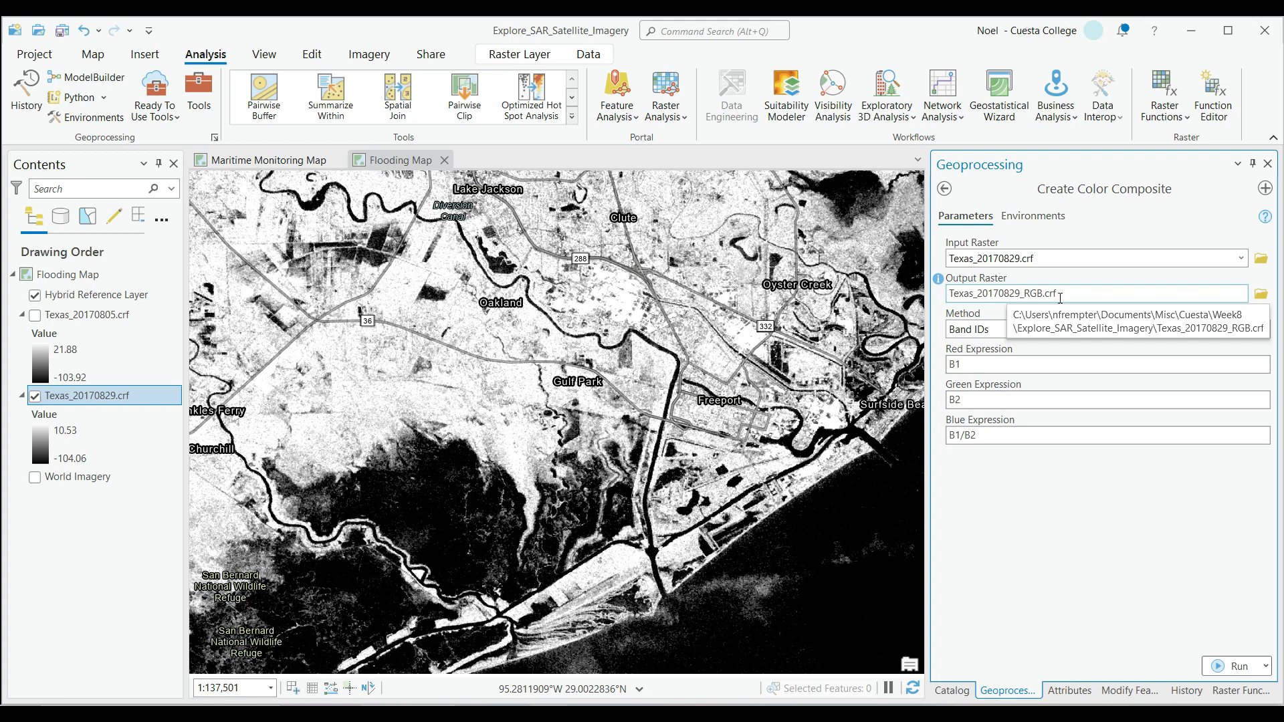
click(1078, 336)
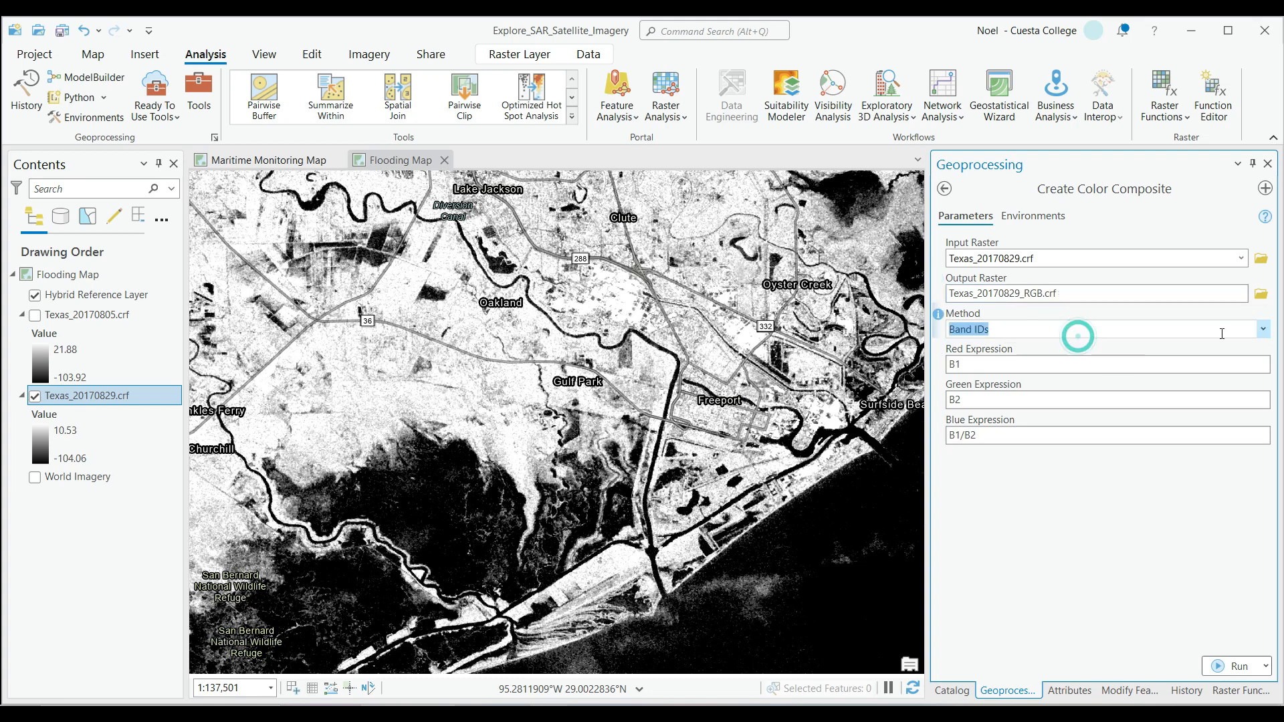
click(1254, 329)
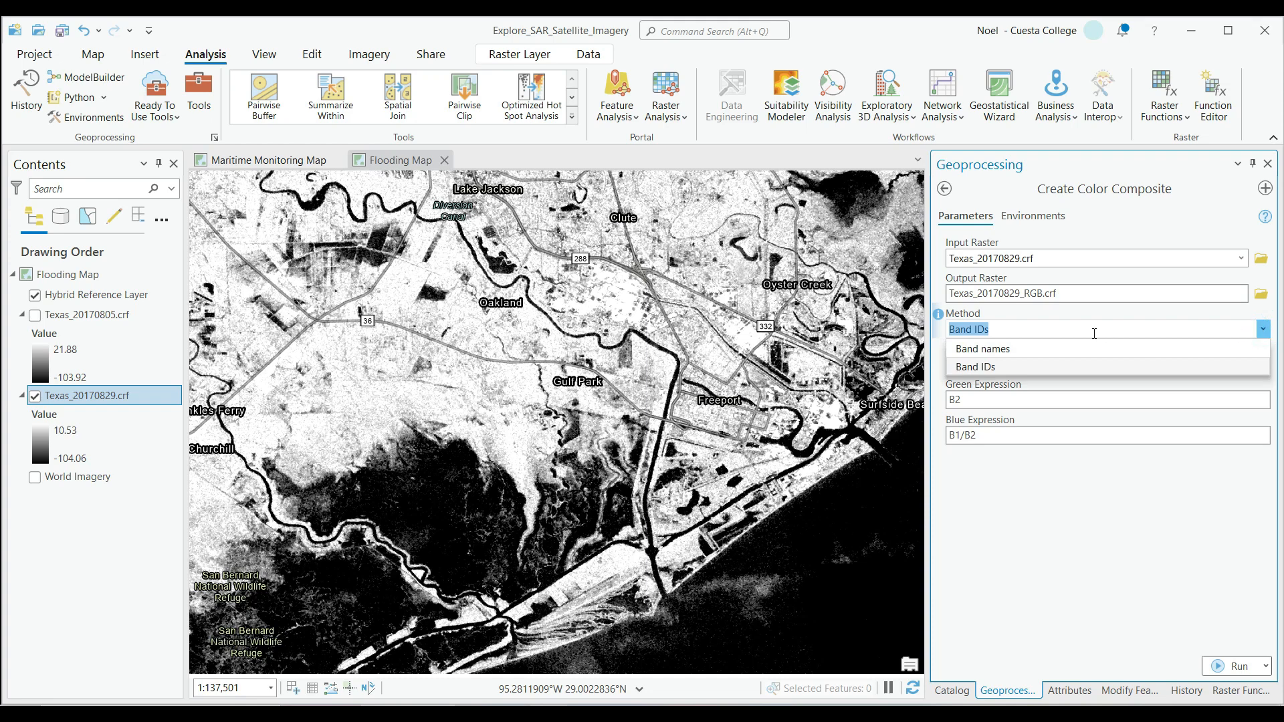
click(1033, 349)
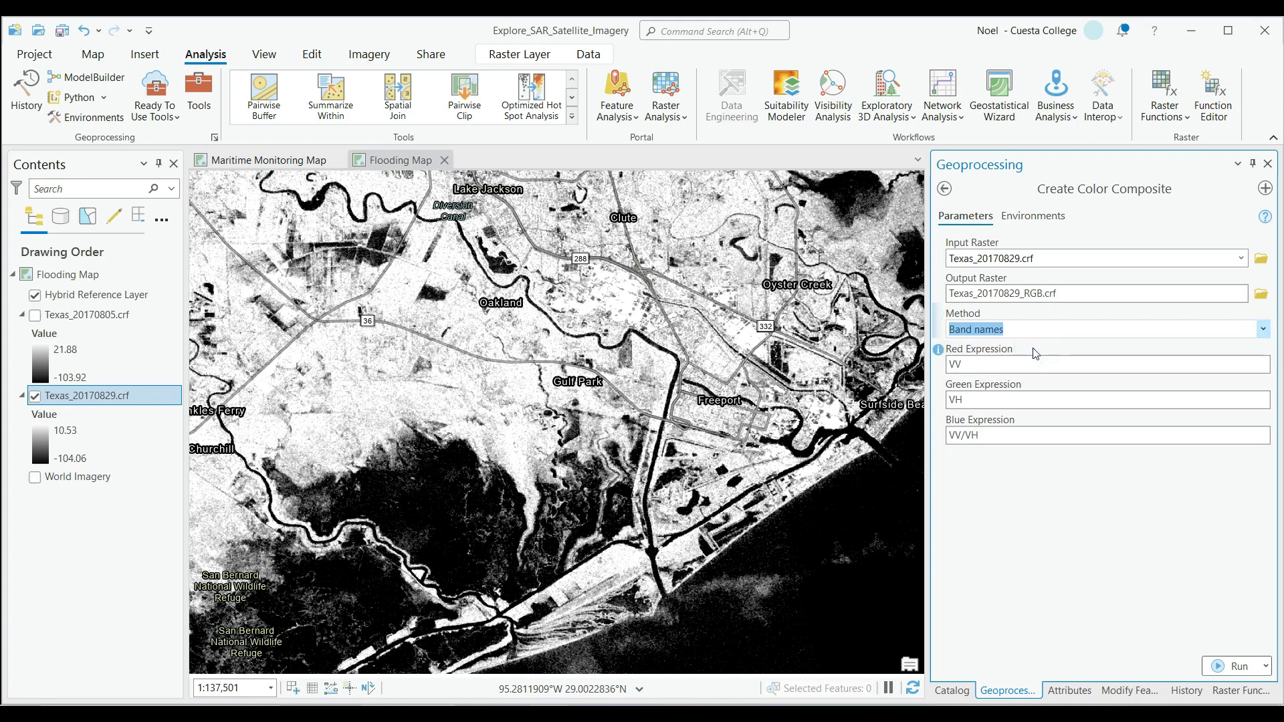
Set the blue expression to VV-VH, keeping VV for red and VH for green, and run the composite to Texas_20170829_RGB.crf.
click(1196, 368)
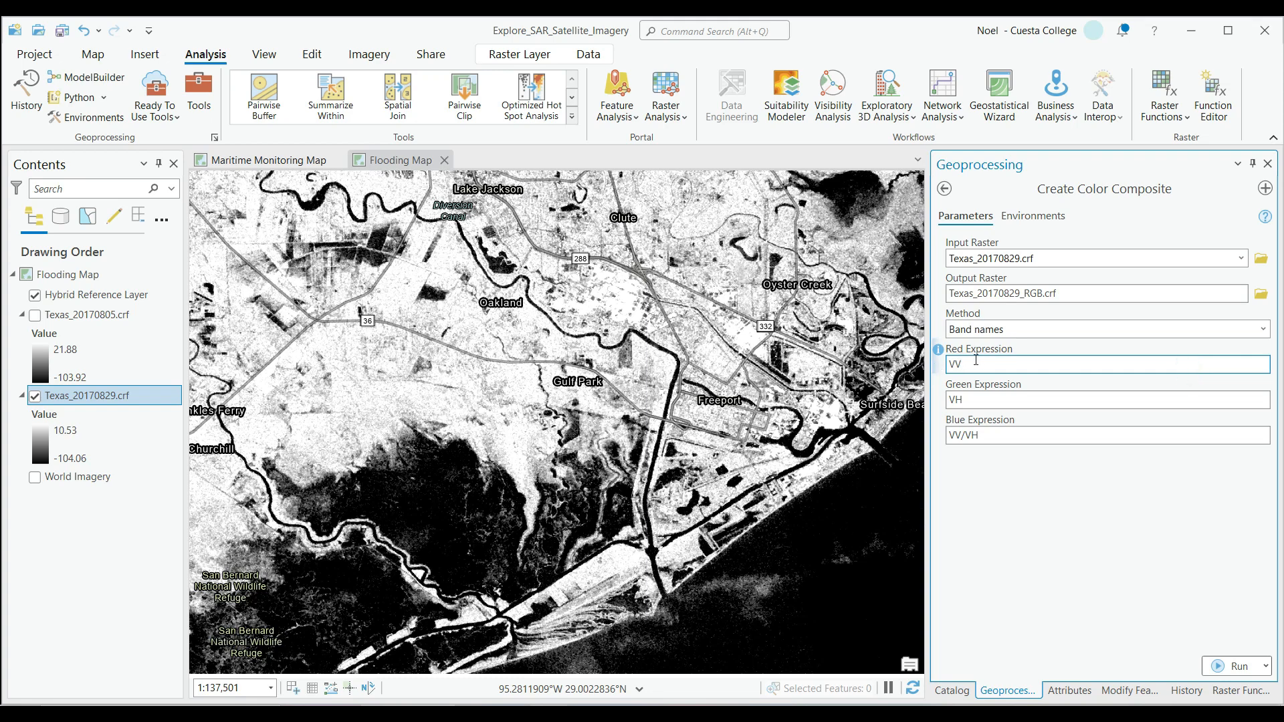
click(978, 399)
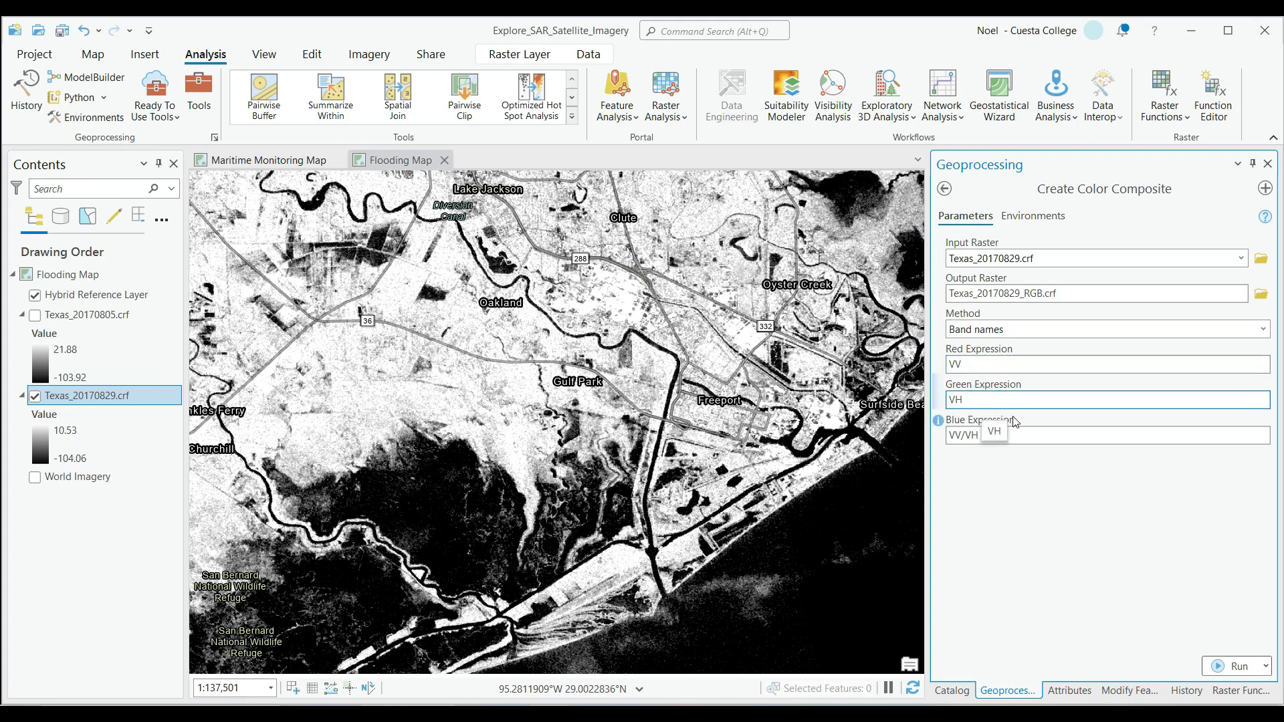
click(1009, 435)
key(BackSpace)
key(BackSpace)
key(BackSpace)
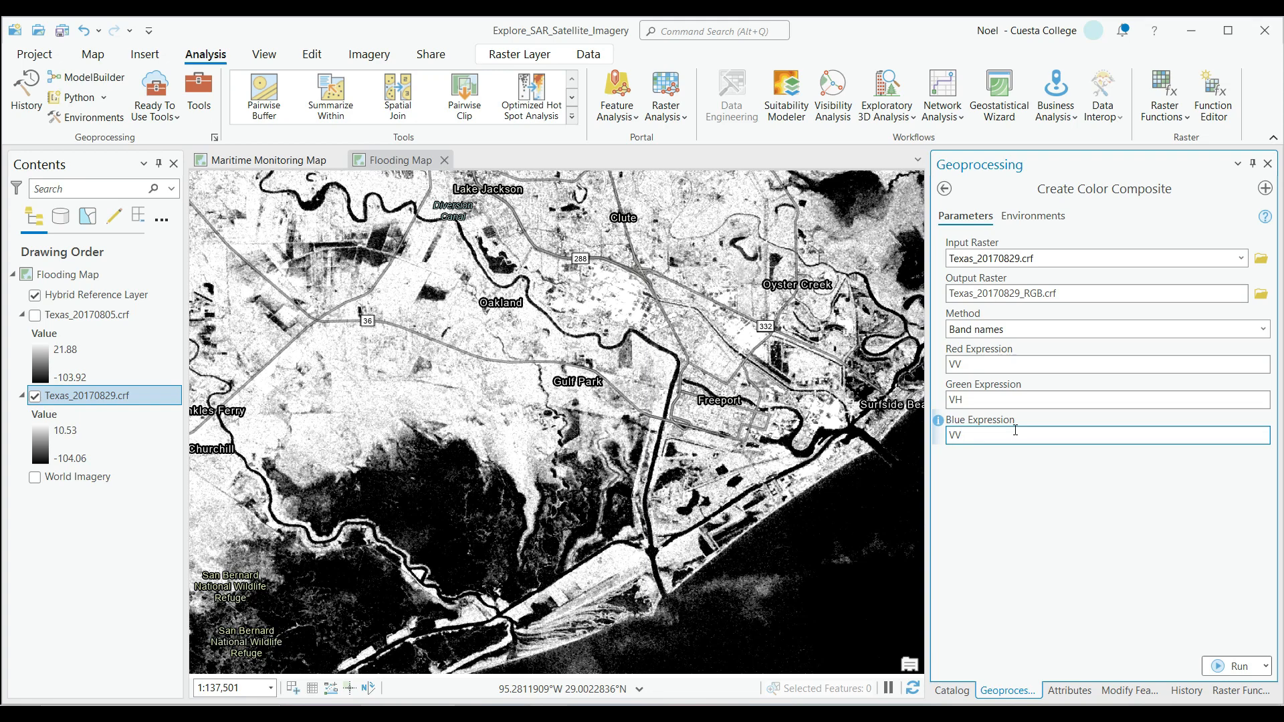
text(-VH)
click(1056, 519)
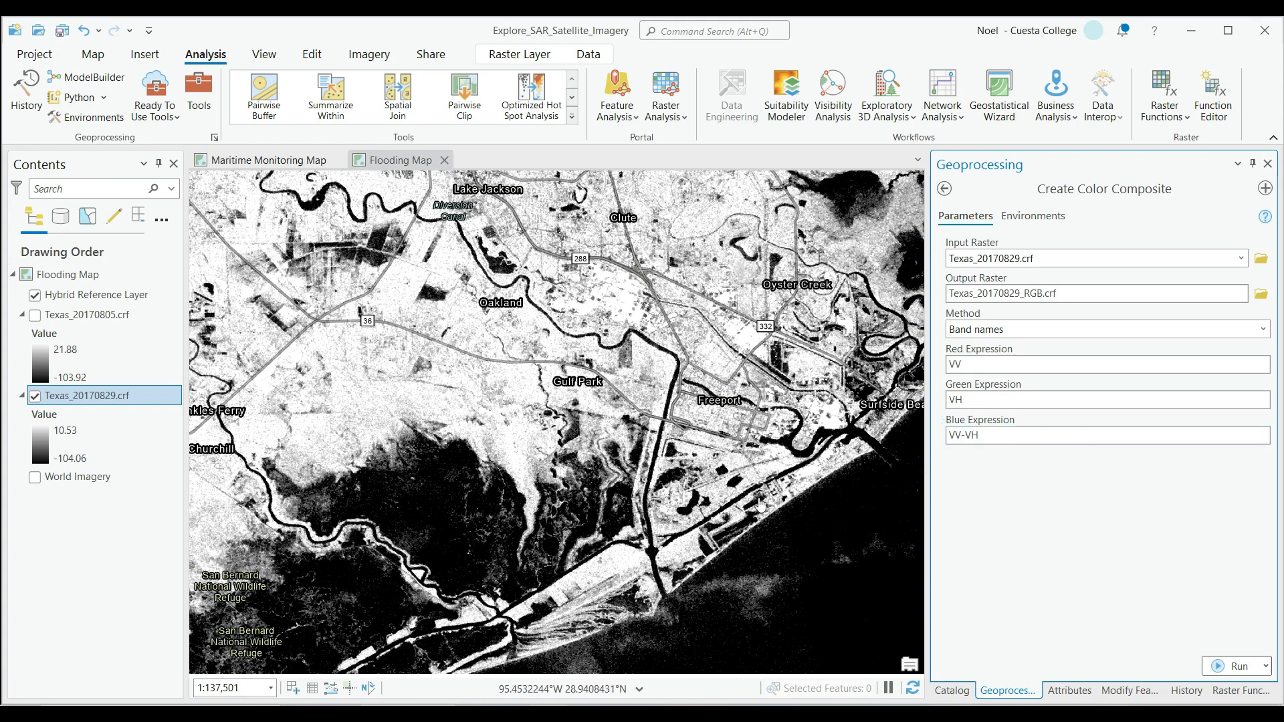
click(1227, 664)
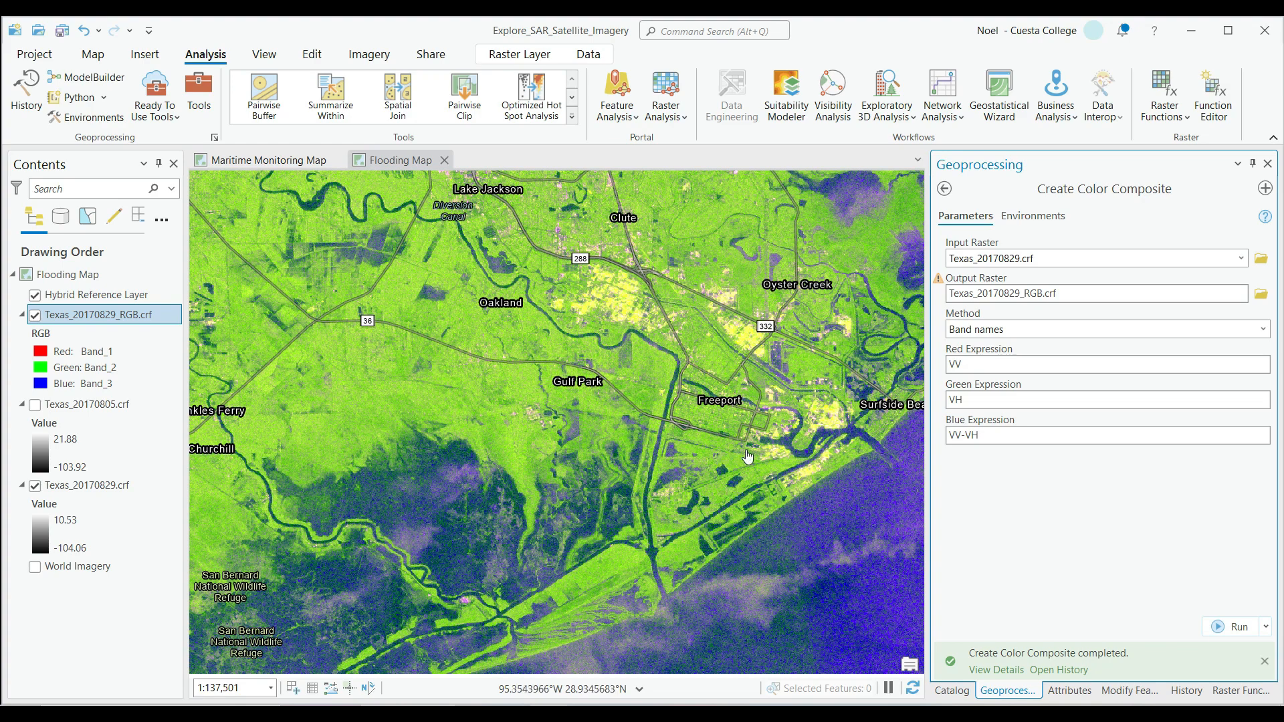
Examine the Texas_20170829_RGB.crf composite around Freeport, the flooded refuge area and the Gulf coastline at several scales.
scroll(857, 515, down, 2)
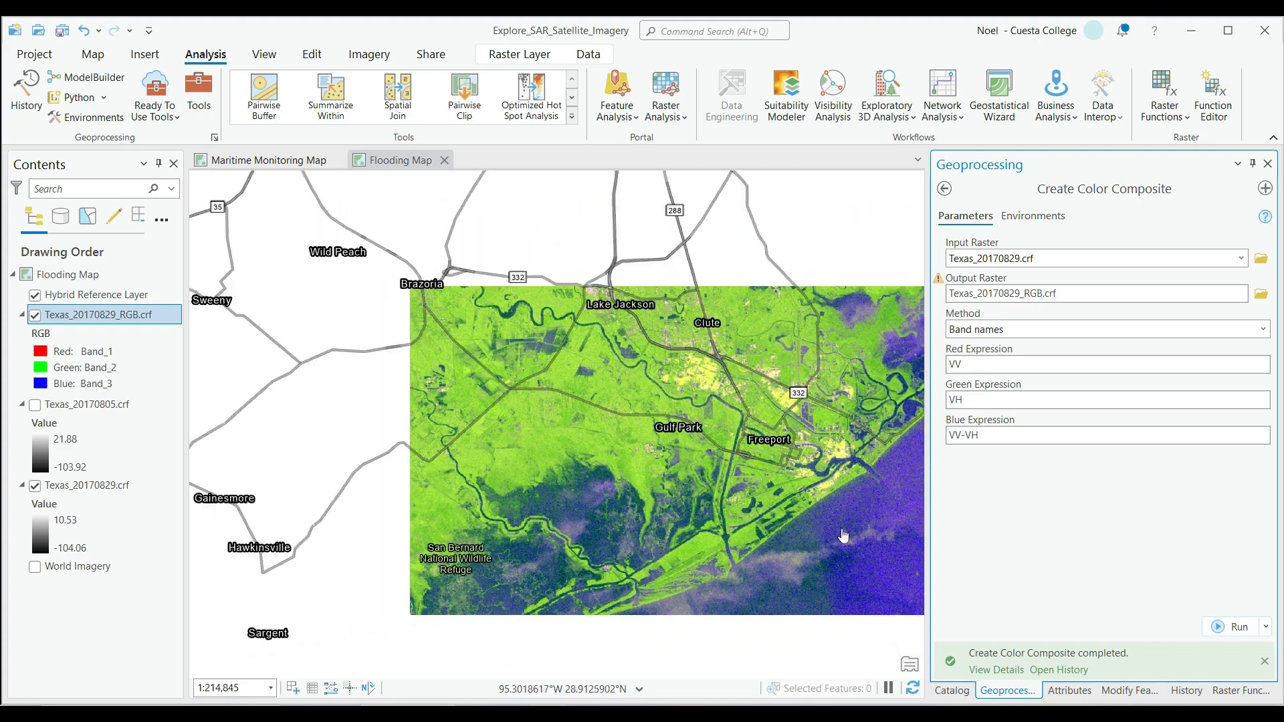
drag(892, 506, 817, 361)
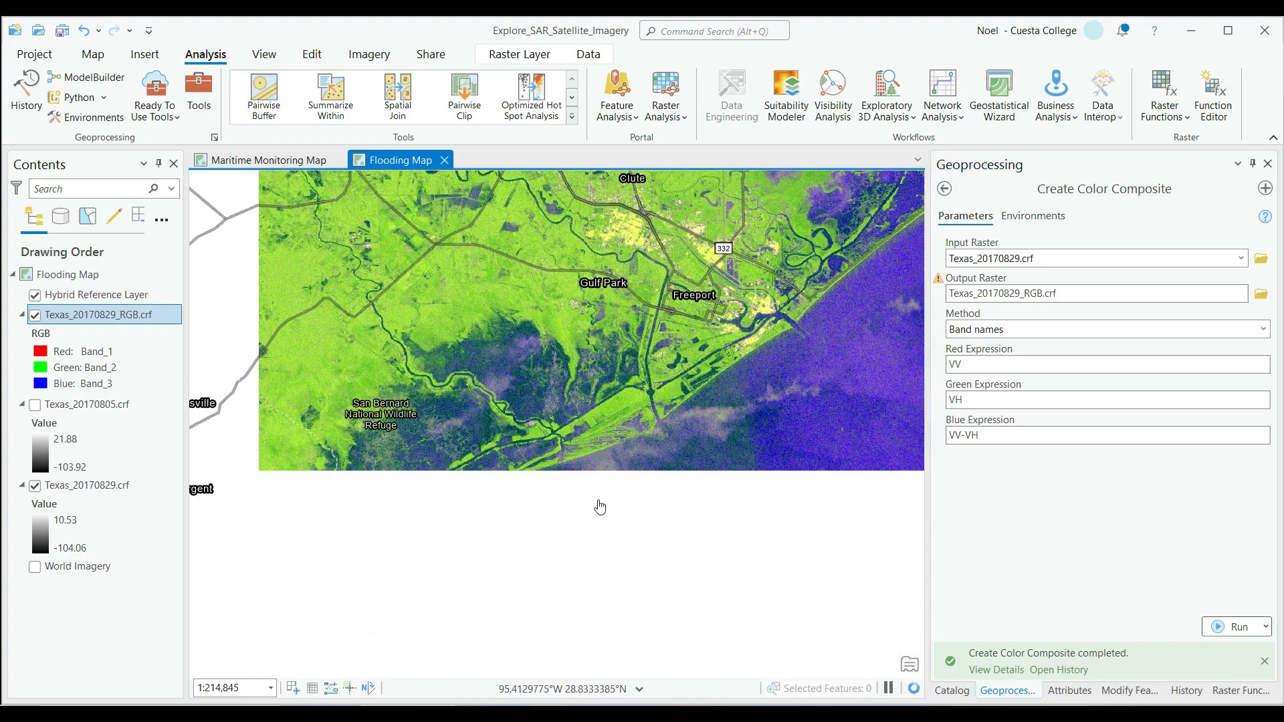
scroll(798, 411, down, 2)
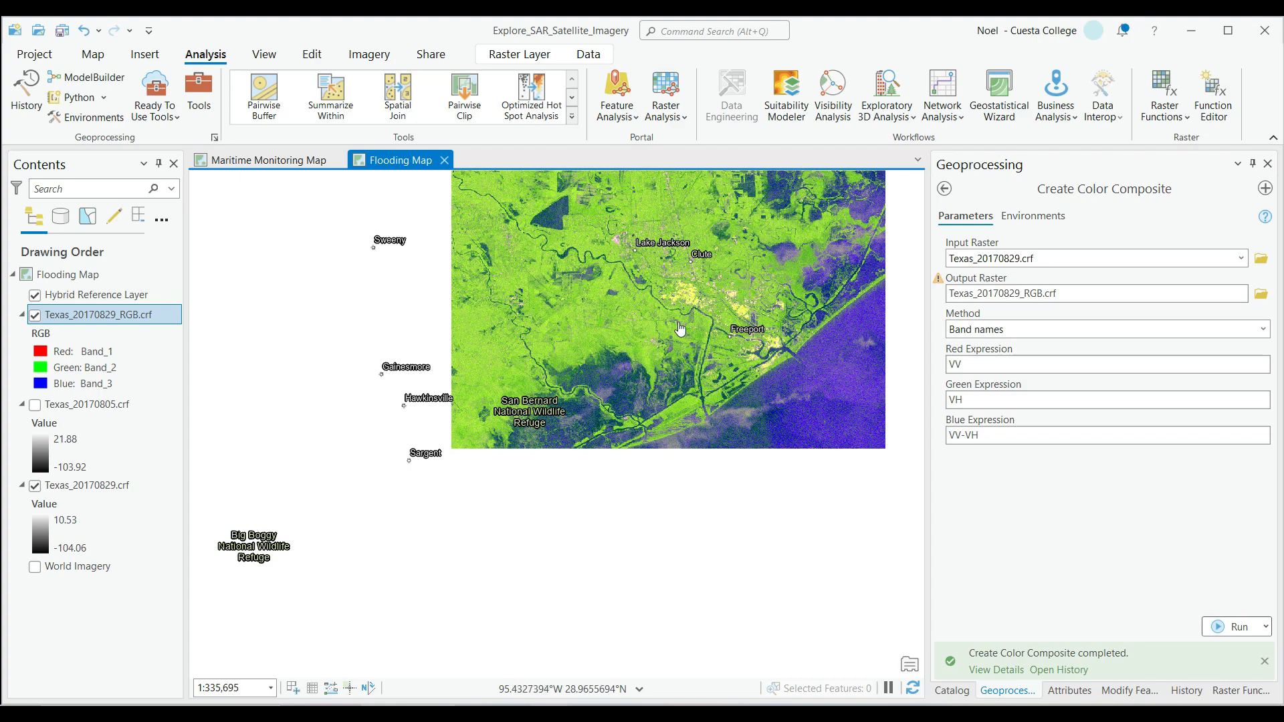
scroll(676, 298, up, 3)
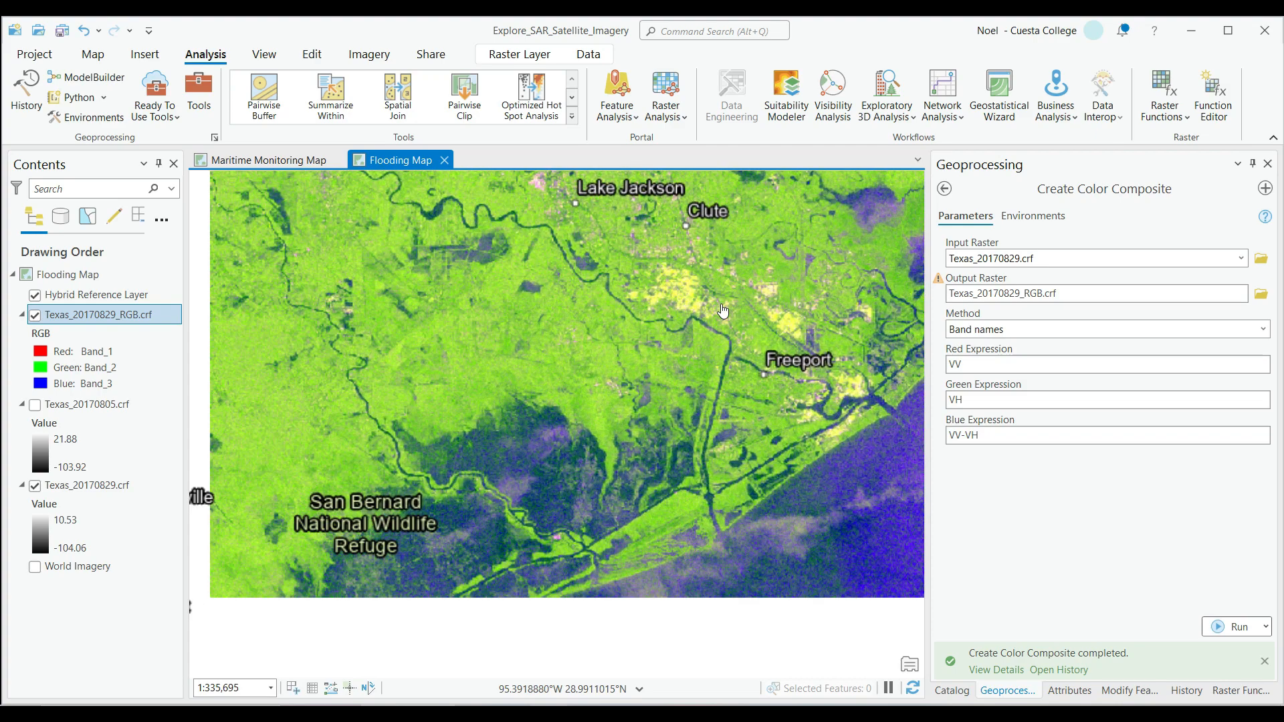
scroll(644, 324, up, 2)
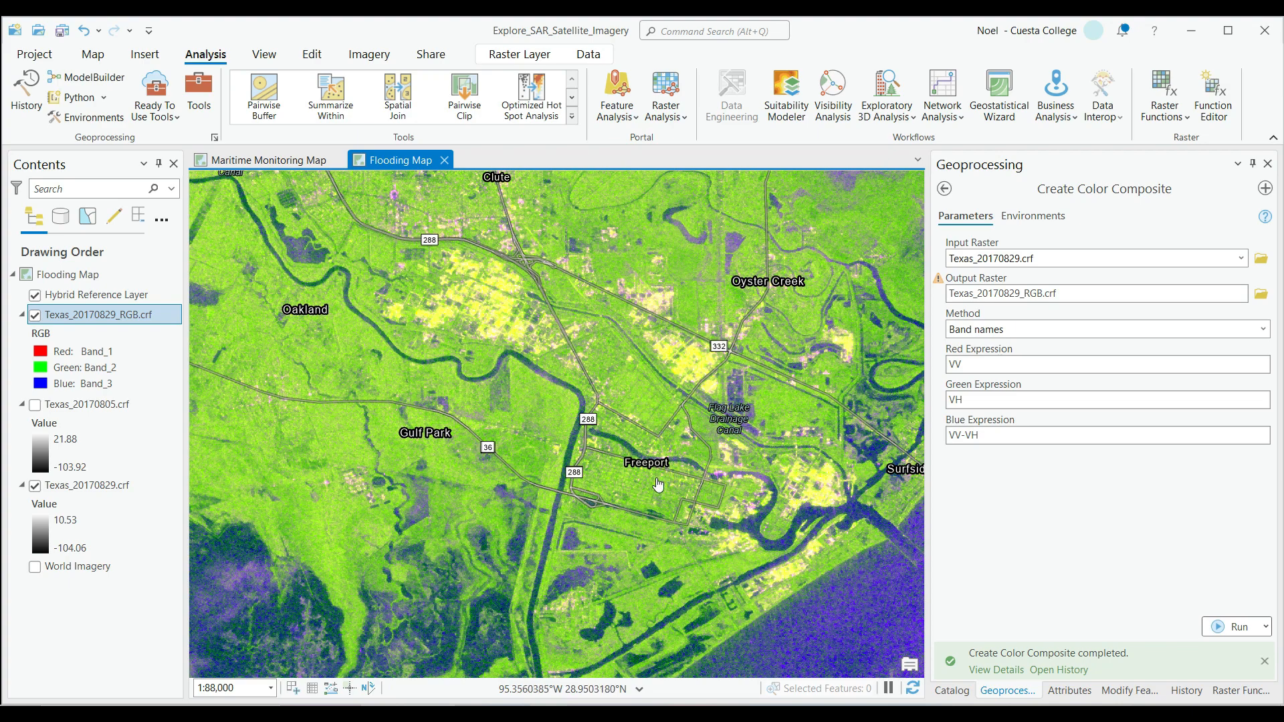
scroll(745, 480, down, 1)
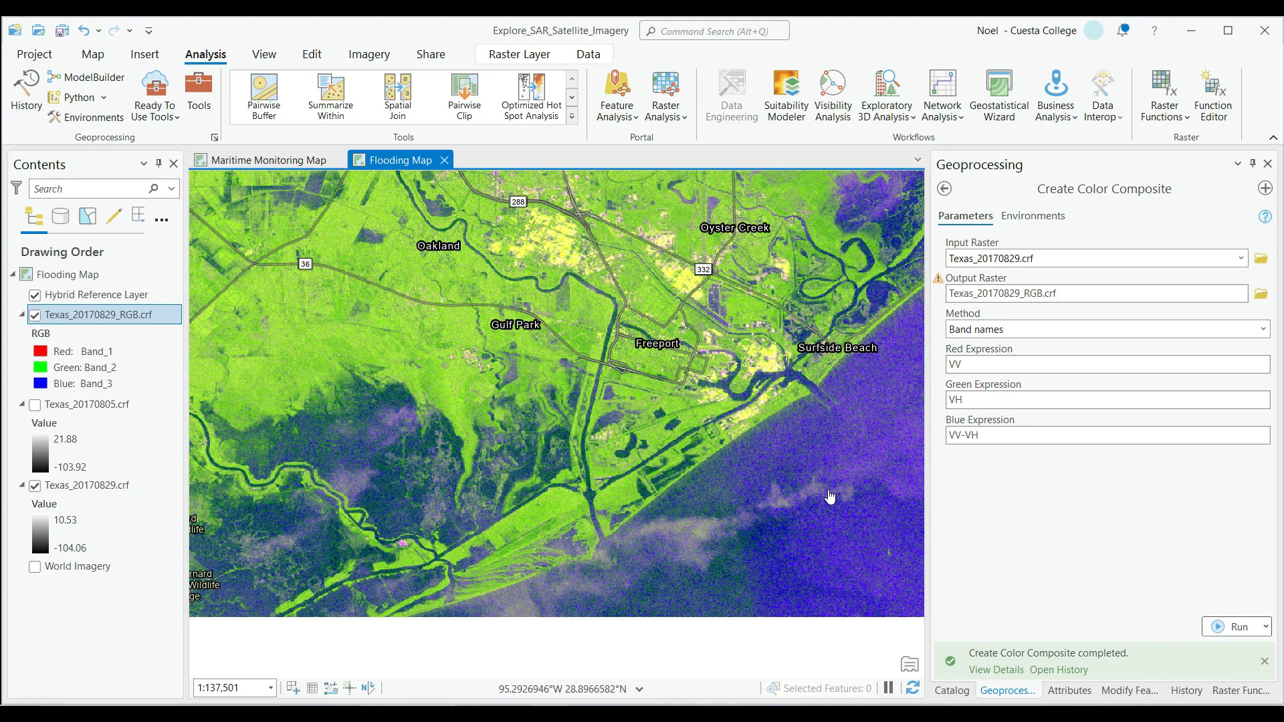
drag(723, 526, 704, 444)
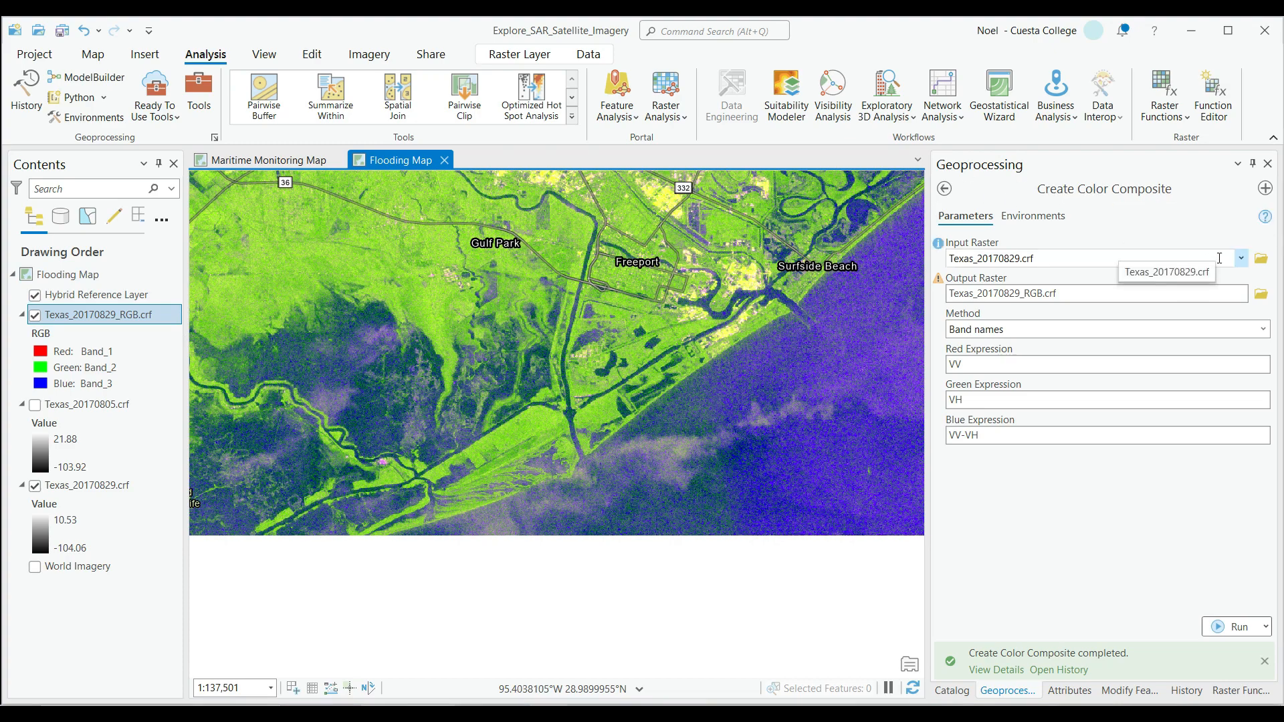
Run Create Color Composite on Texas_20170805.crf with output Texas_20170805_RGB.crf, keeping the VV, VH and VV-VH expressions.
click(1242, 258)
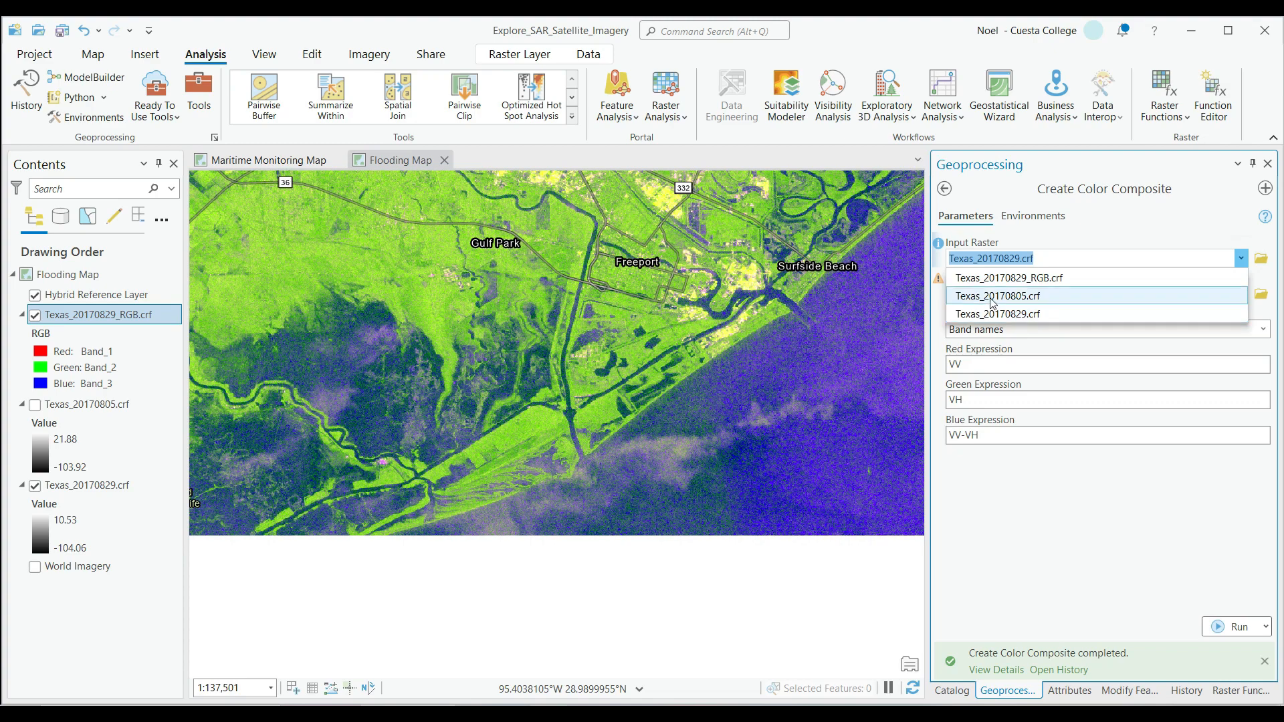
click(1024, 298)
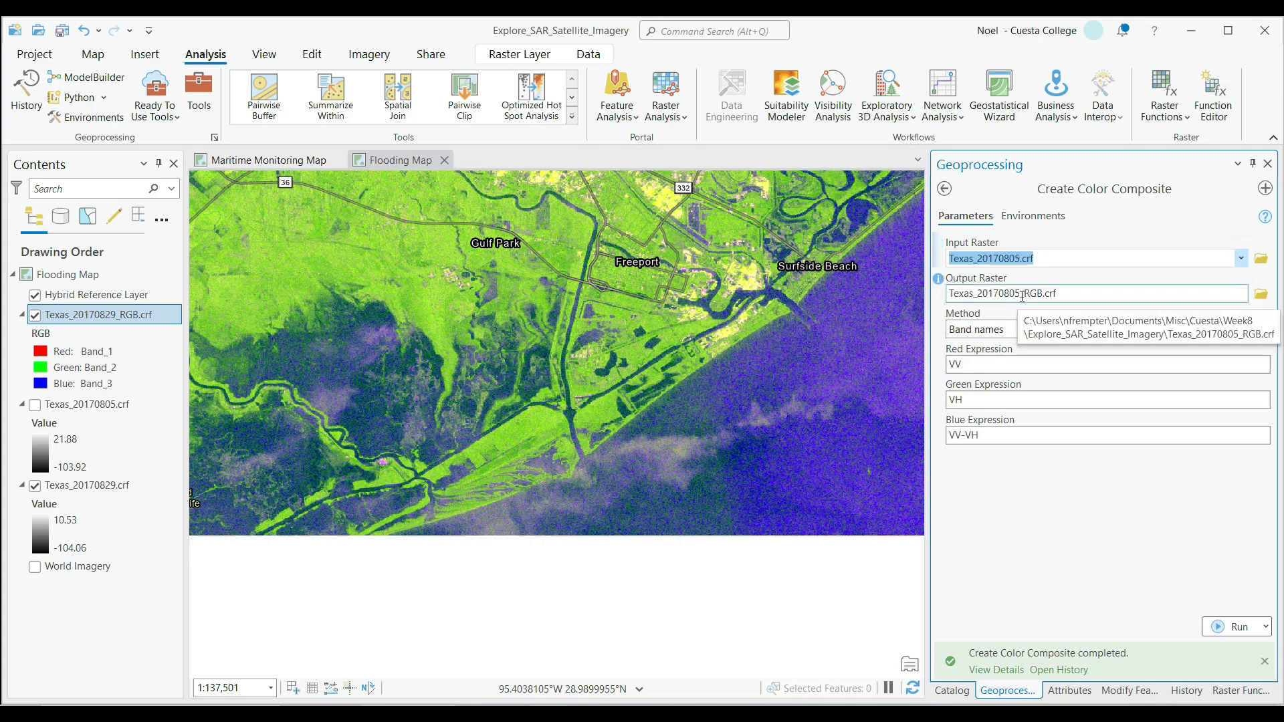
click(1044, 295)
click(1155, 293)
drag(1153, 293, 1254, 292)
click(1217, 294)
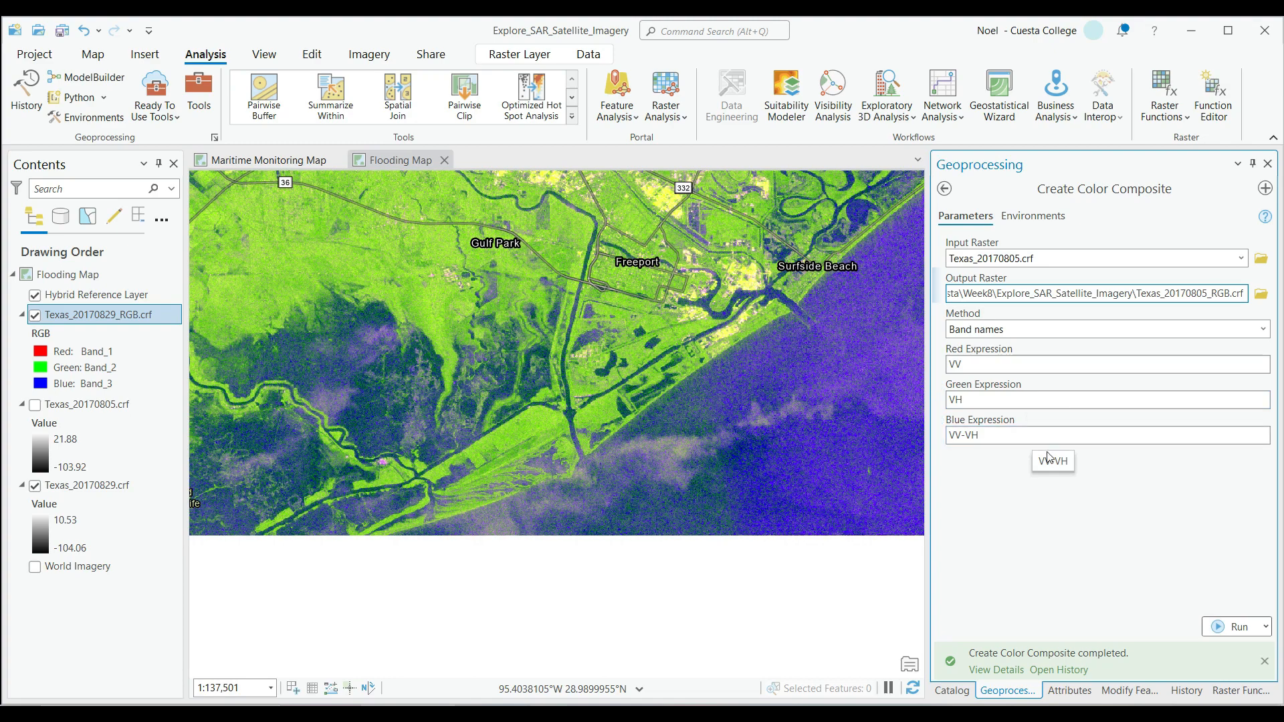
click(1239, 627)
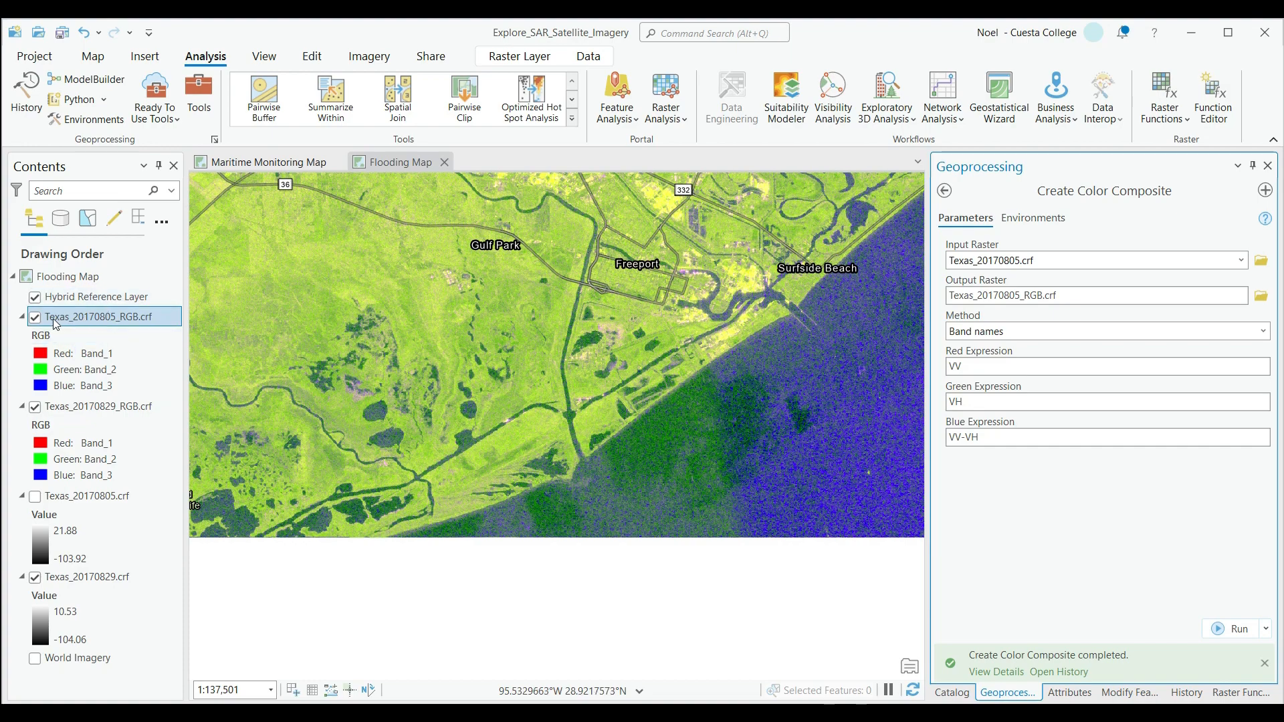
Compare the two RGB composites by repeatedly hiding and showing Texas_20170805_RGB.crf, leaving it visible.
click(33, 321)
click(33, 321)
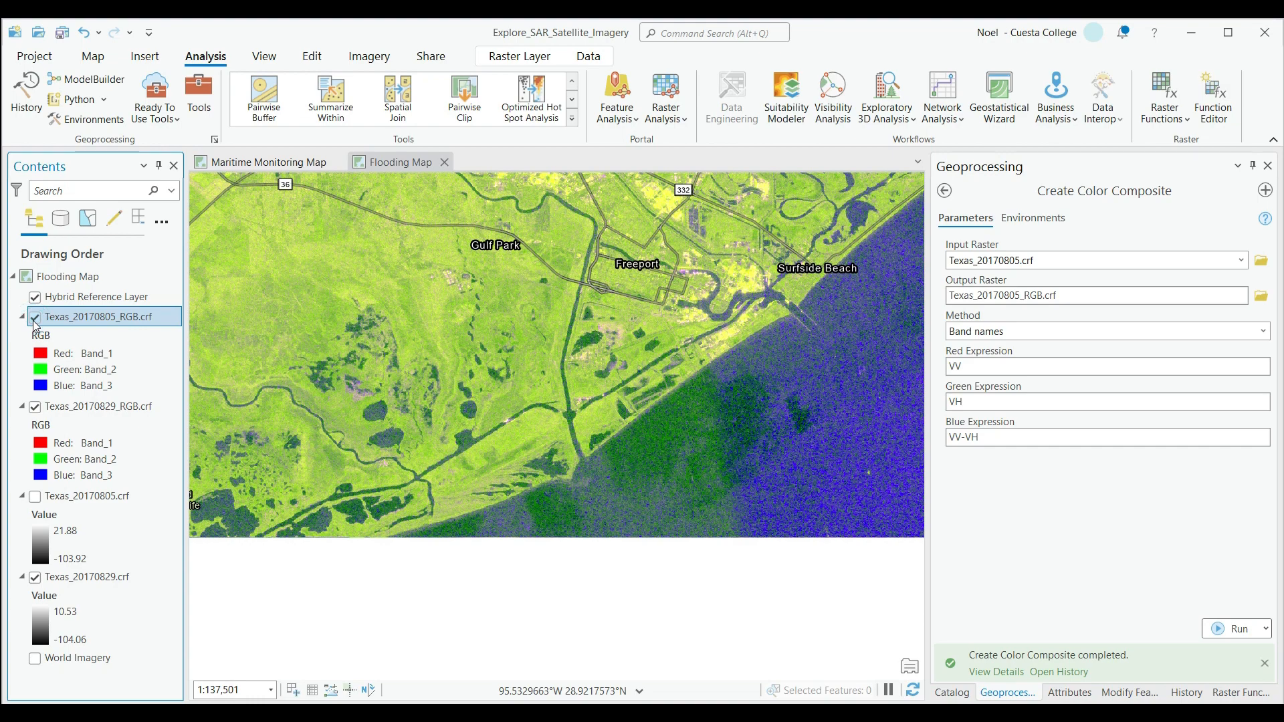
click(33, 318)
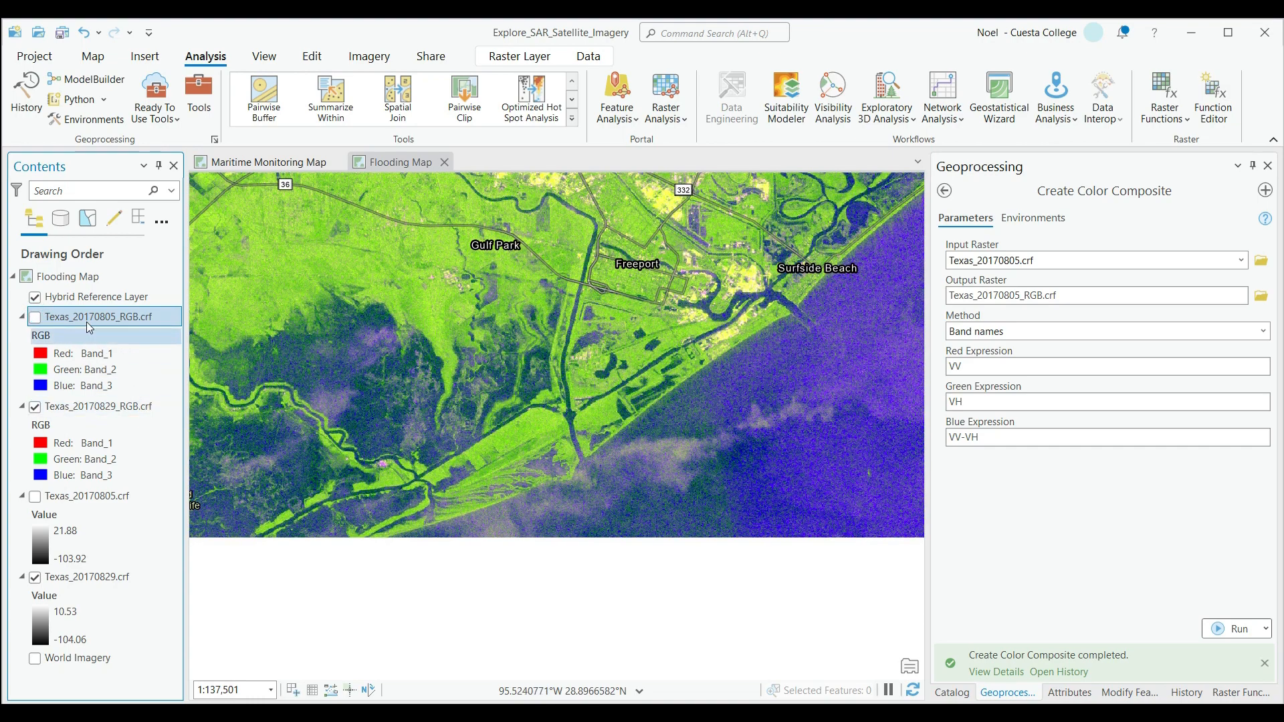
click(37, 319)
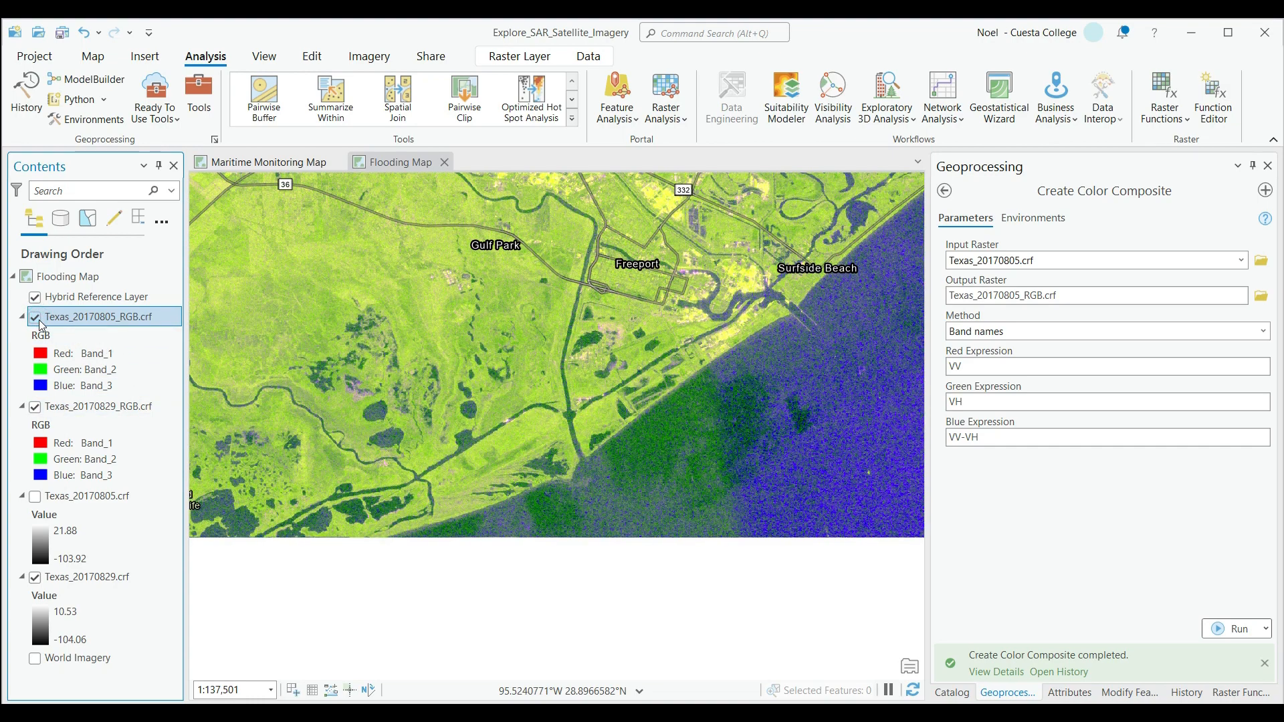
click(35, 319)
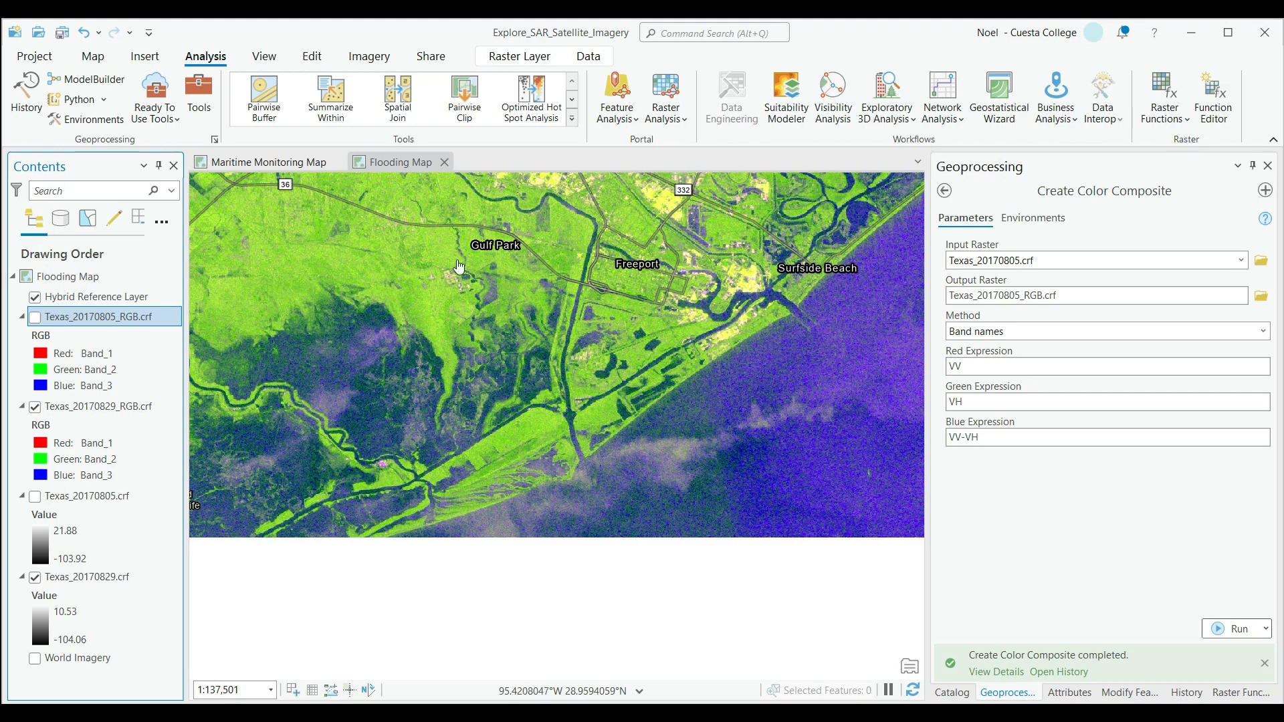
click(34, 317)
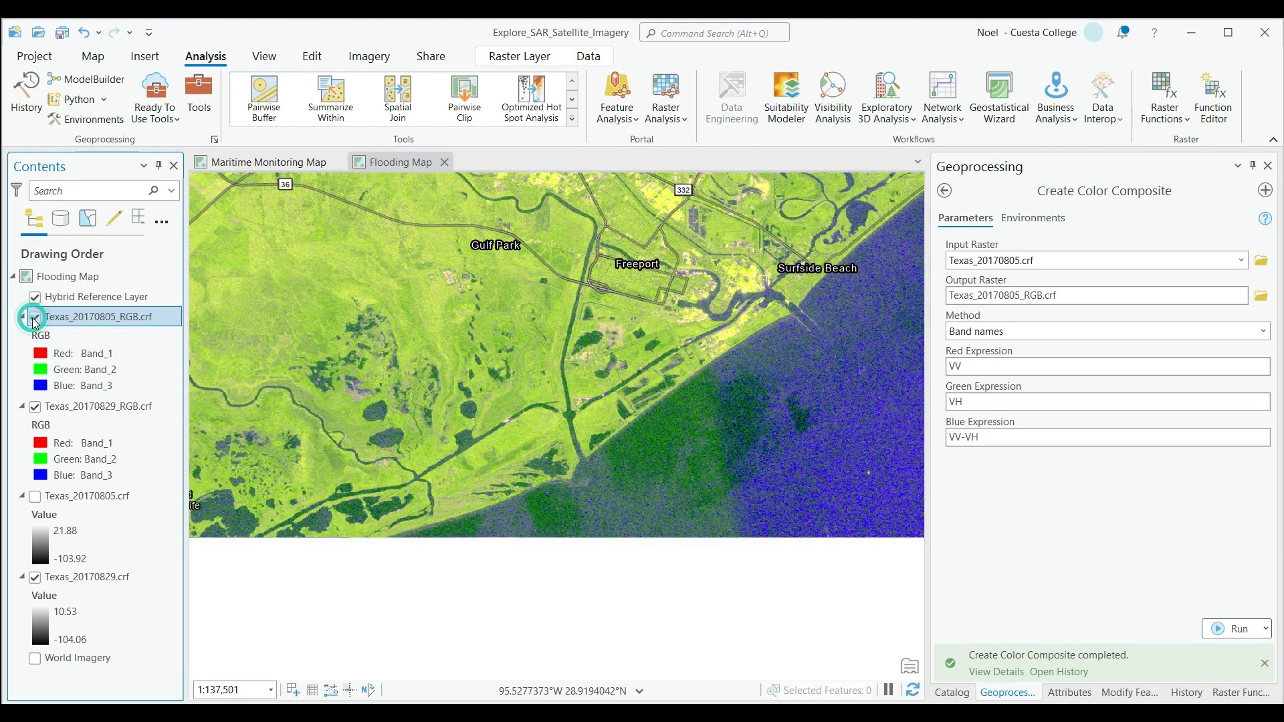
click(35, 317)
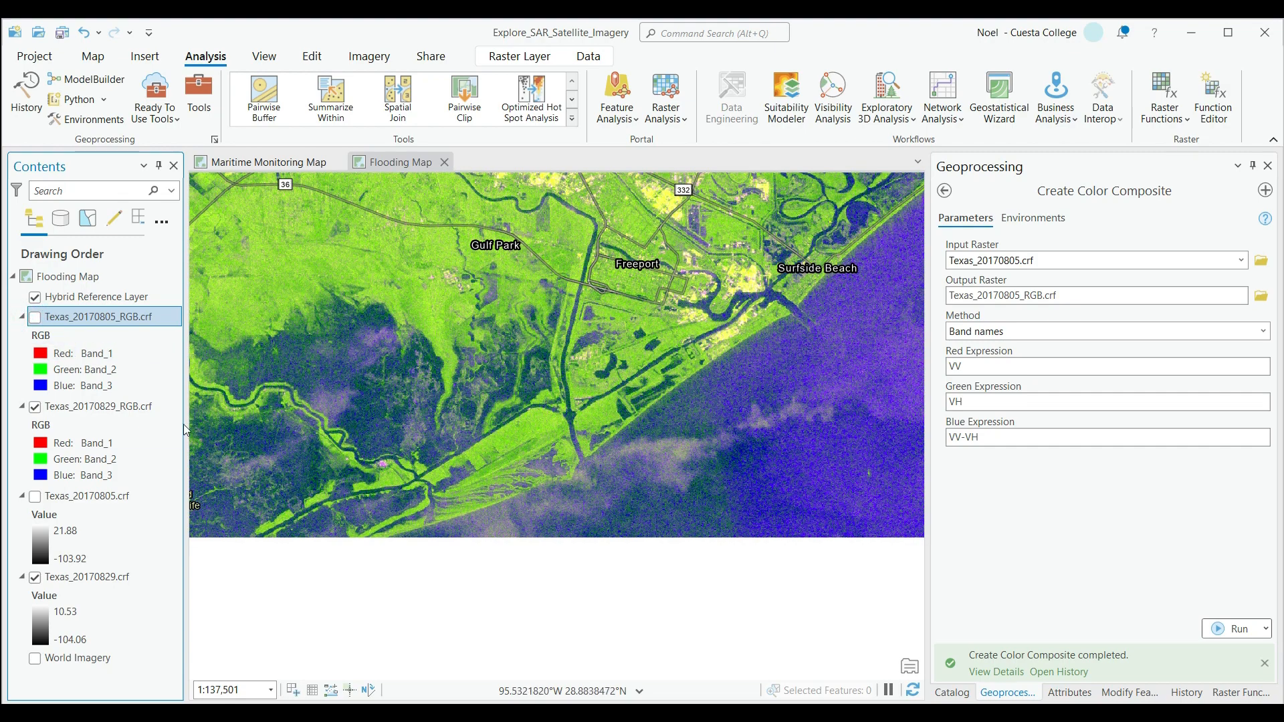
click(35, 320)
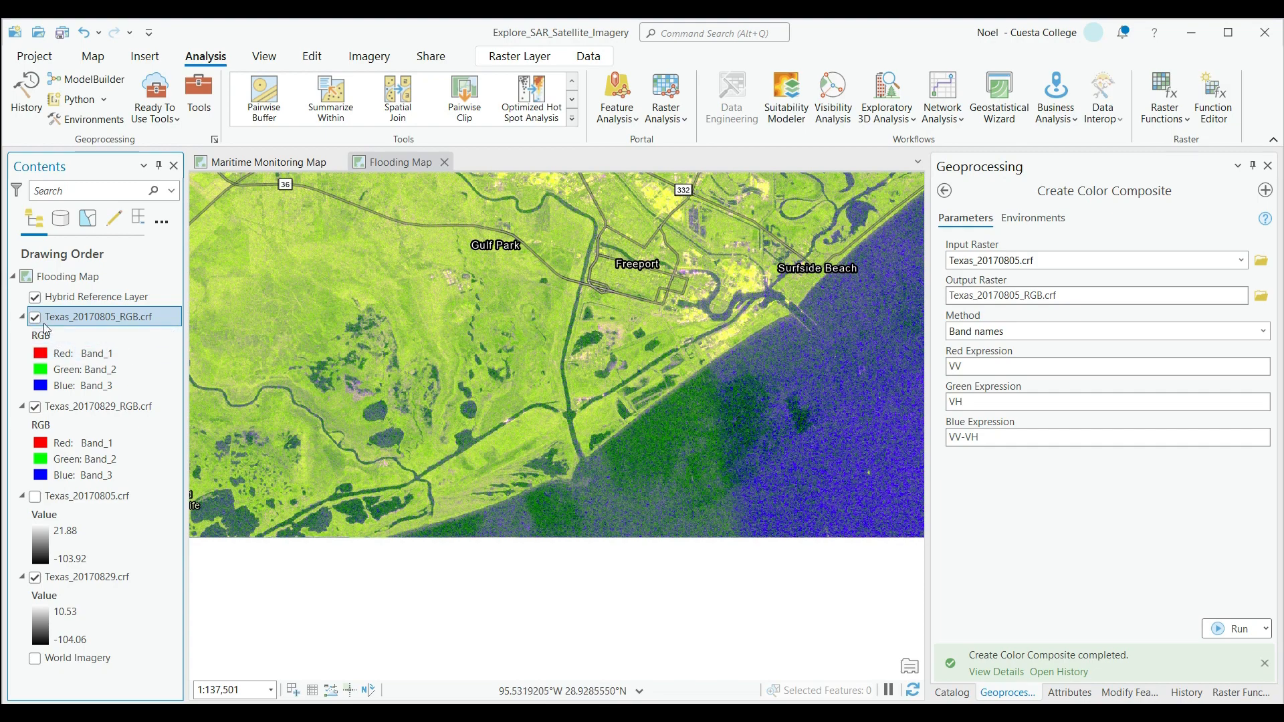
click(34, 318)
click(34, 318)
Import the symbology of Texas_20170805_RGB.crf into Texas_20170829_RGB.crf with Apply Symbology From Layer, maintaining ranges.
right_click(53, 408)
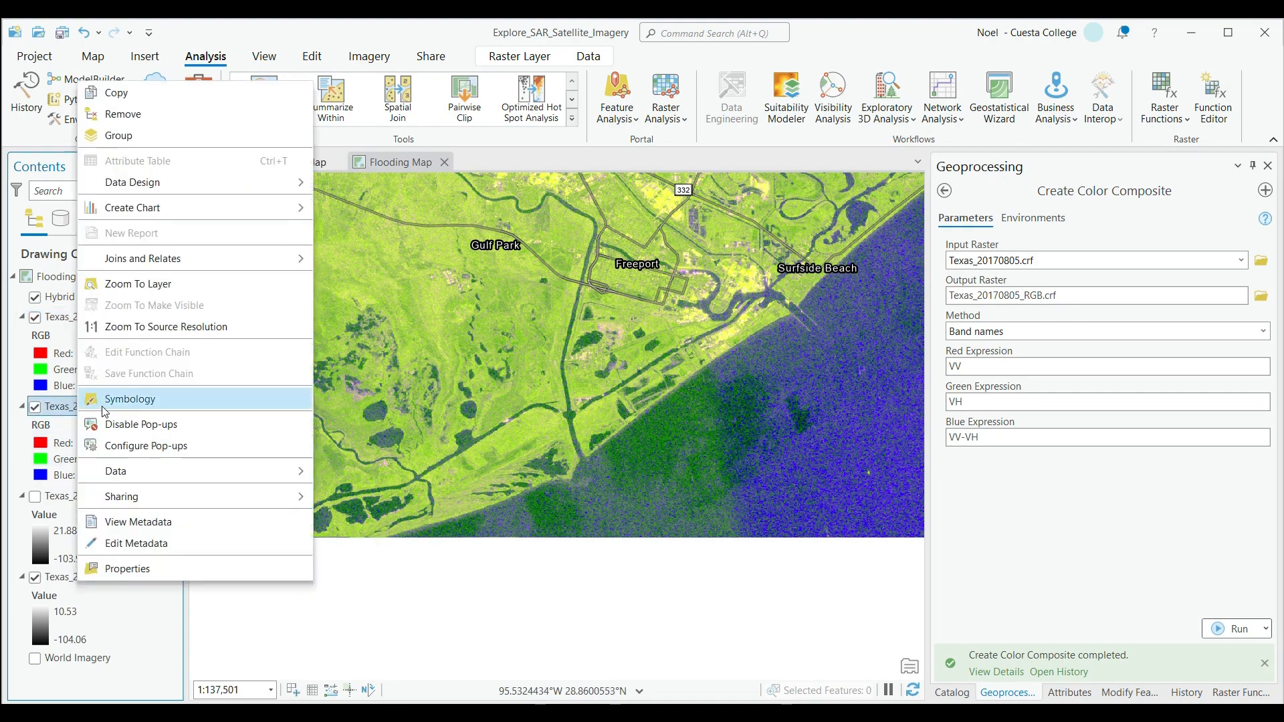
click(61, 415)
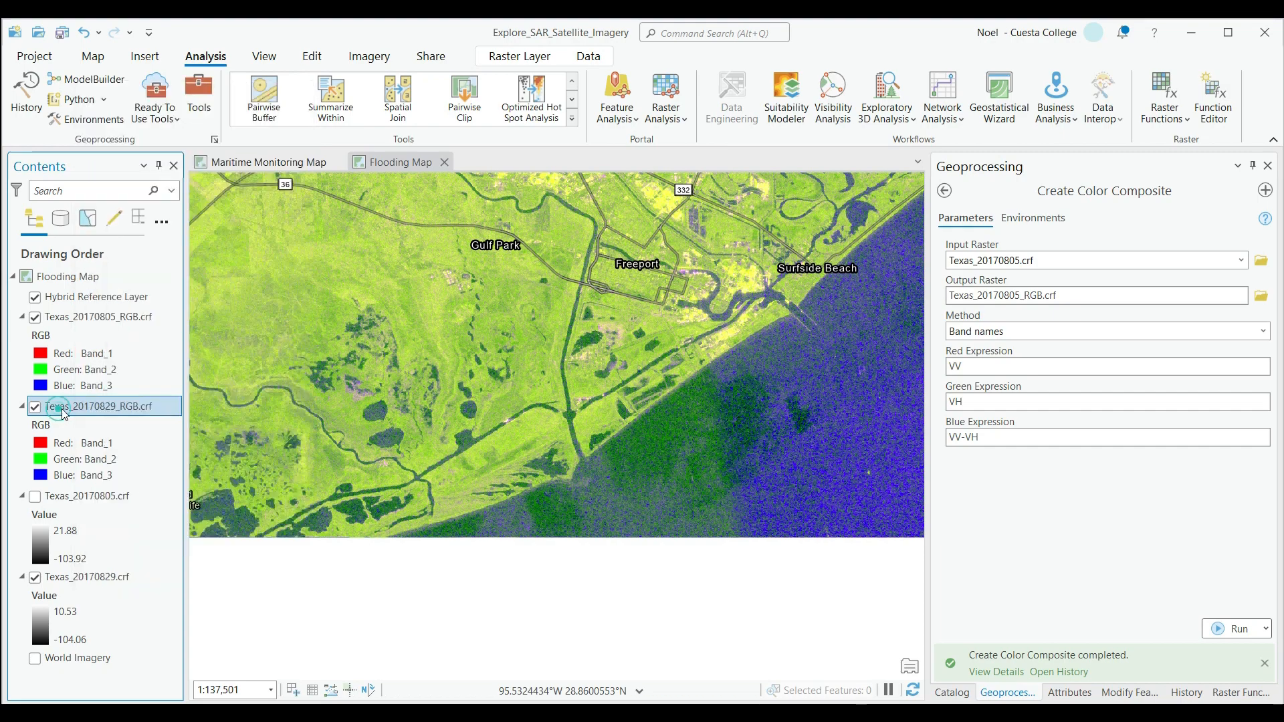
right_click(169, 408)
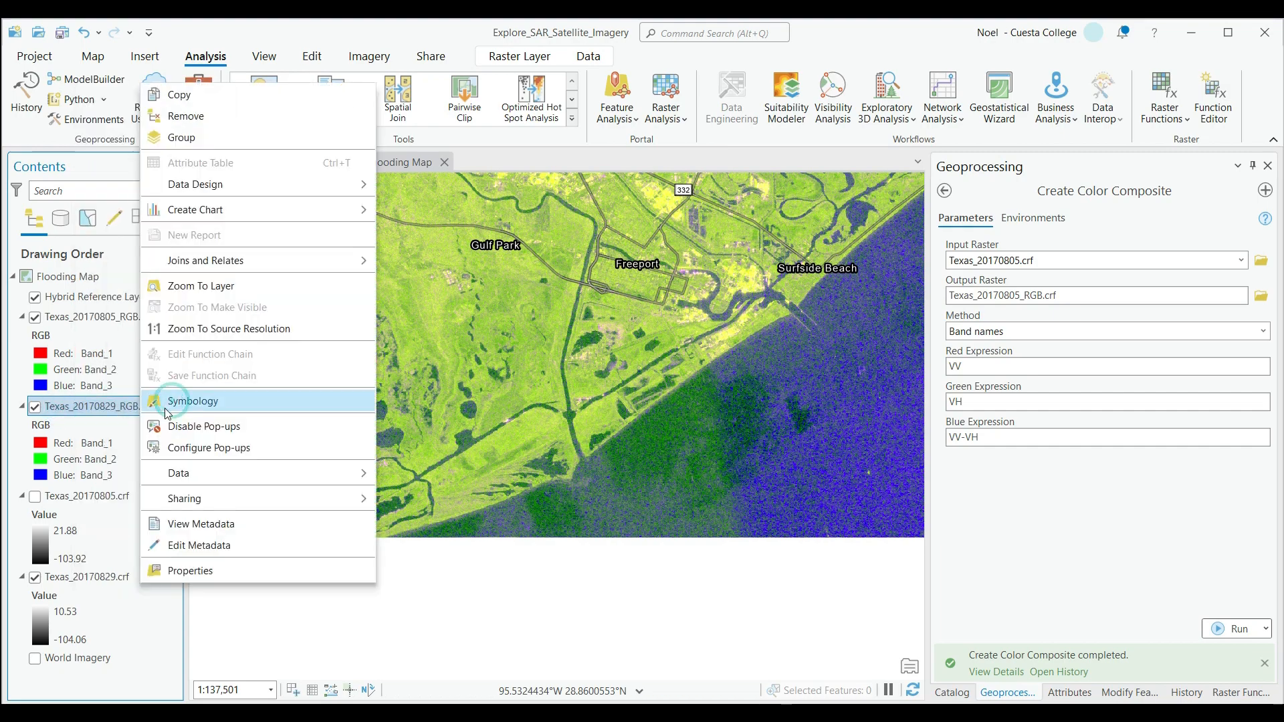
click(177, 408)
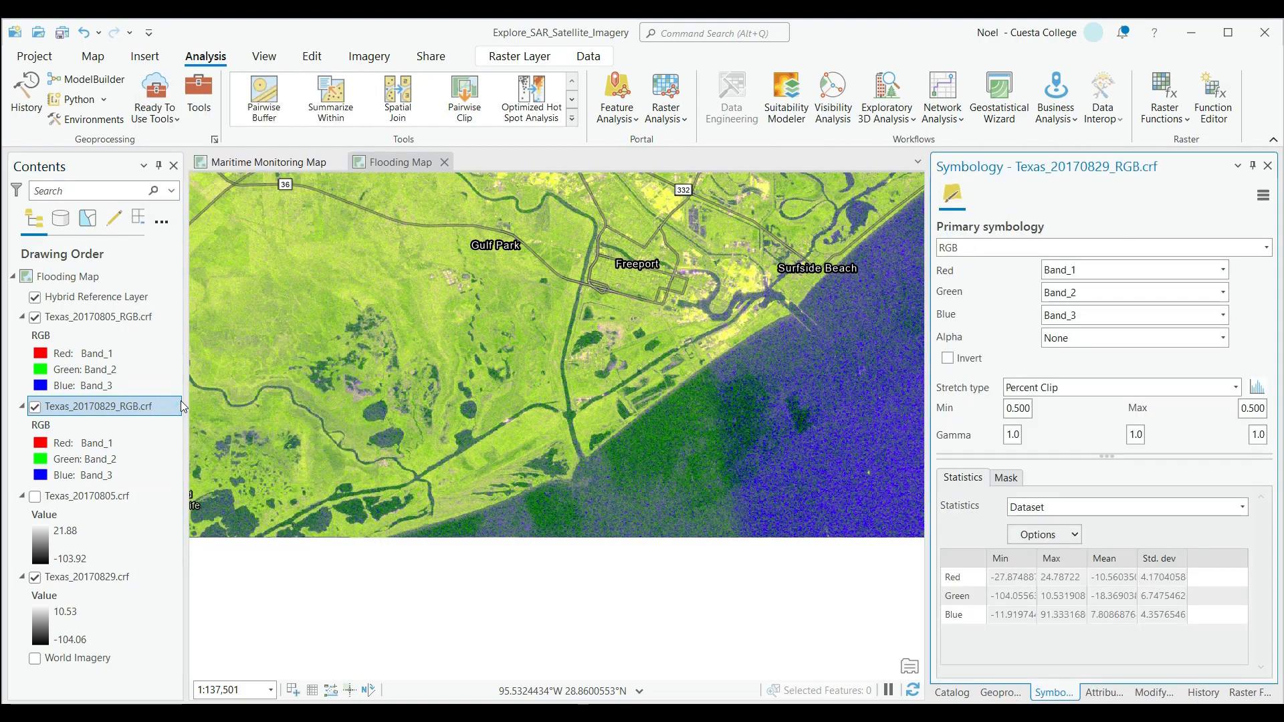
click(1269, 200)
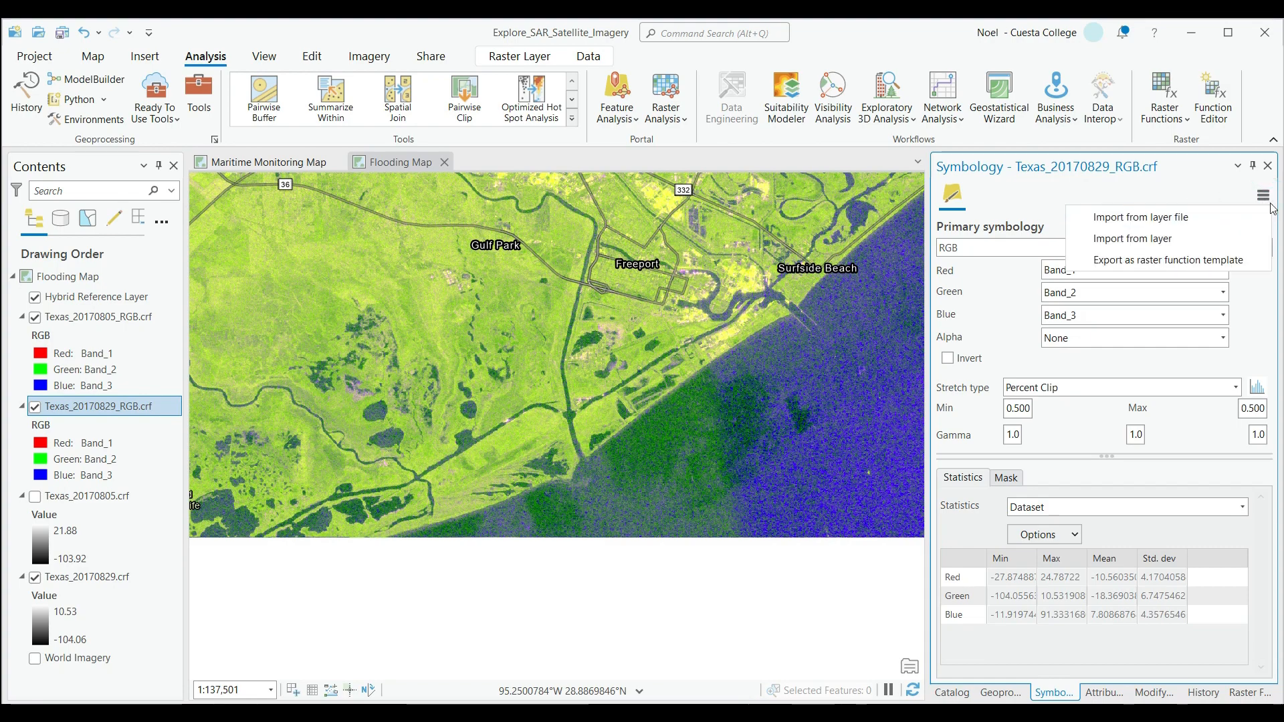
click(1145, 238)
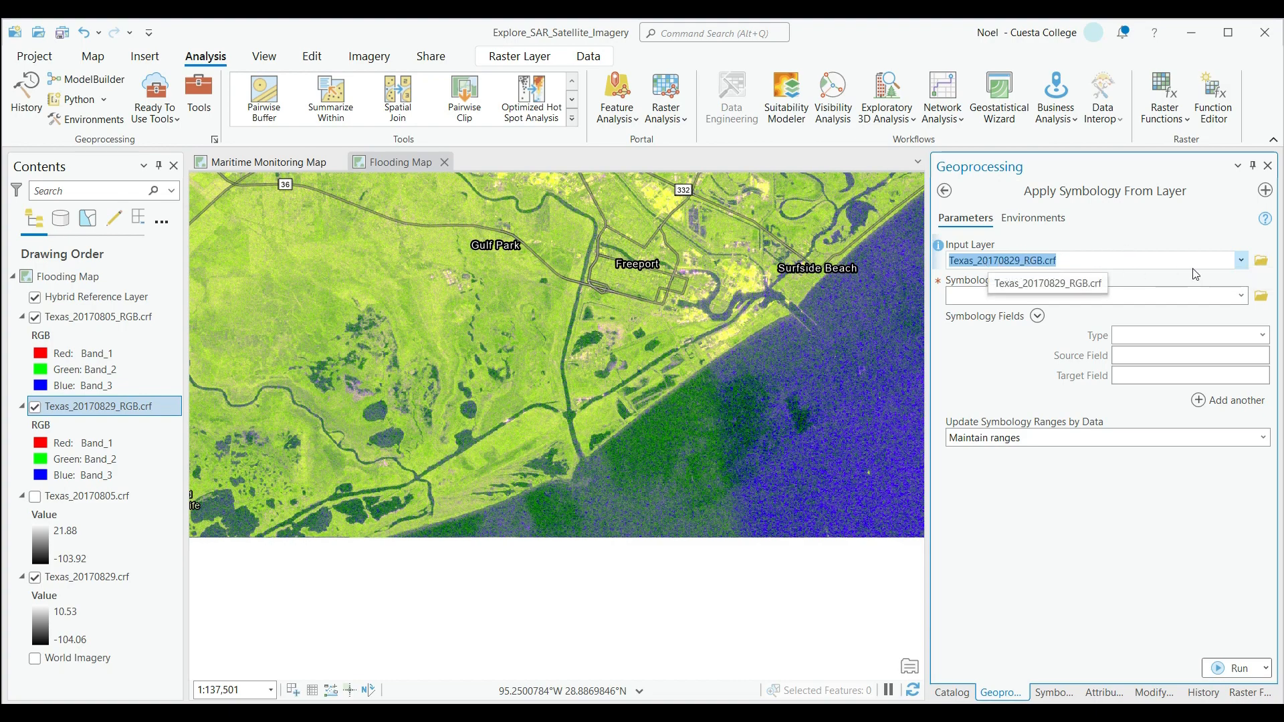
click(1243, 294)
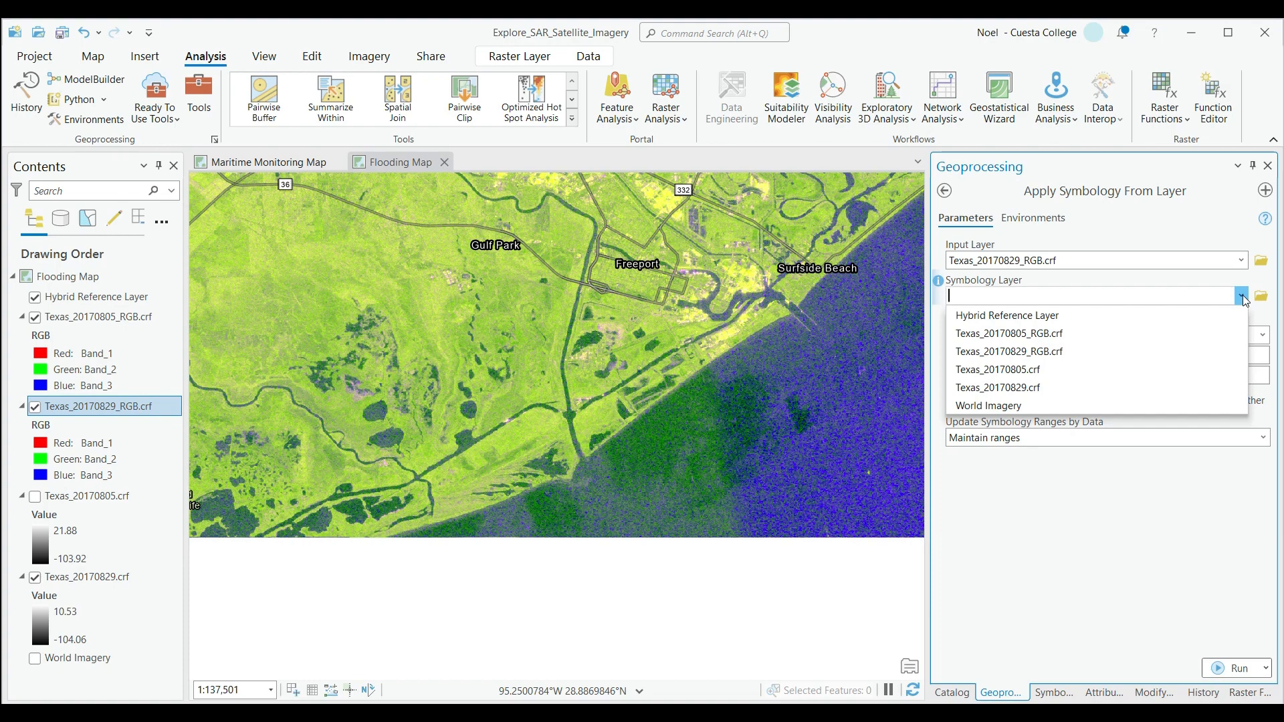
click(1059, 336)
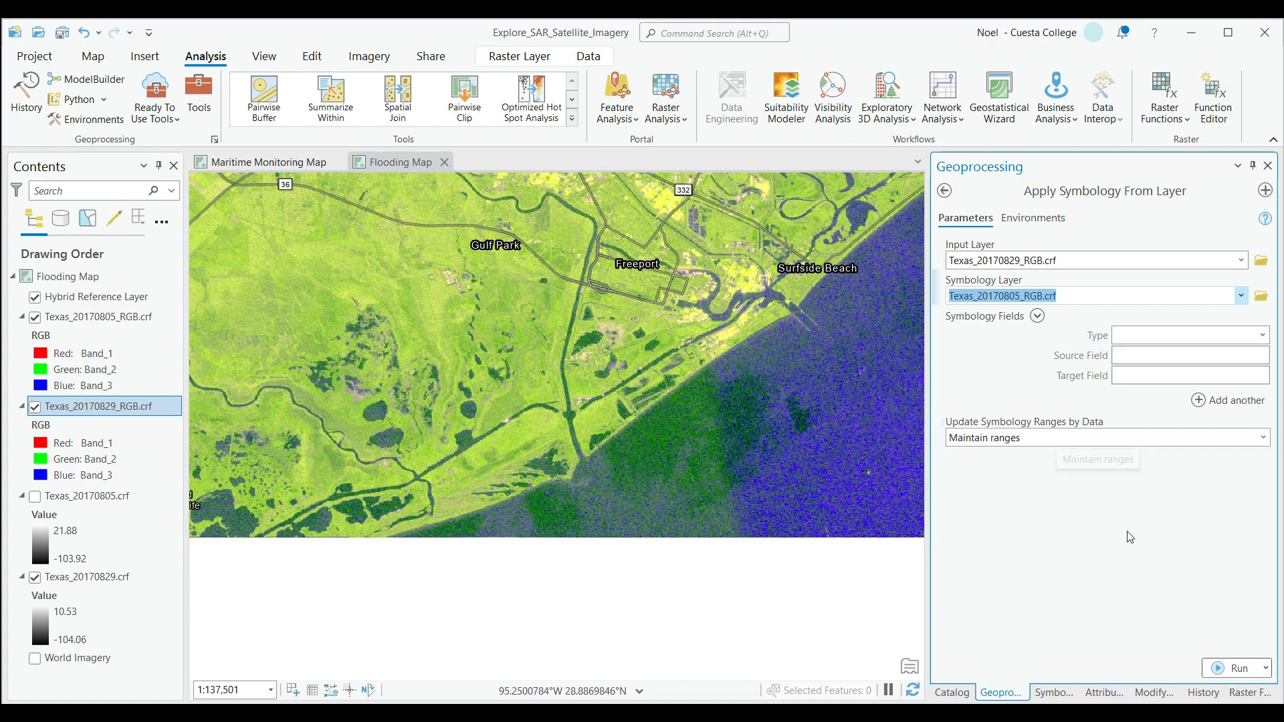
click(1243, 669)
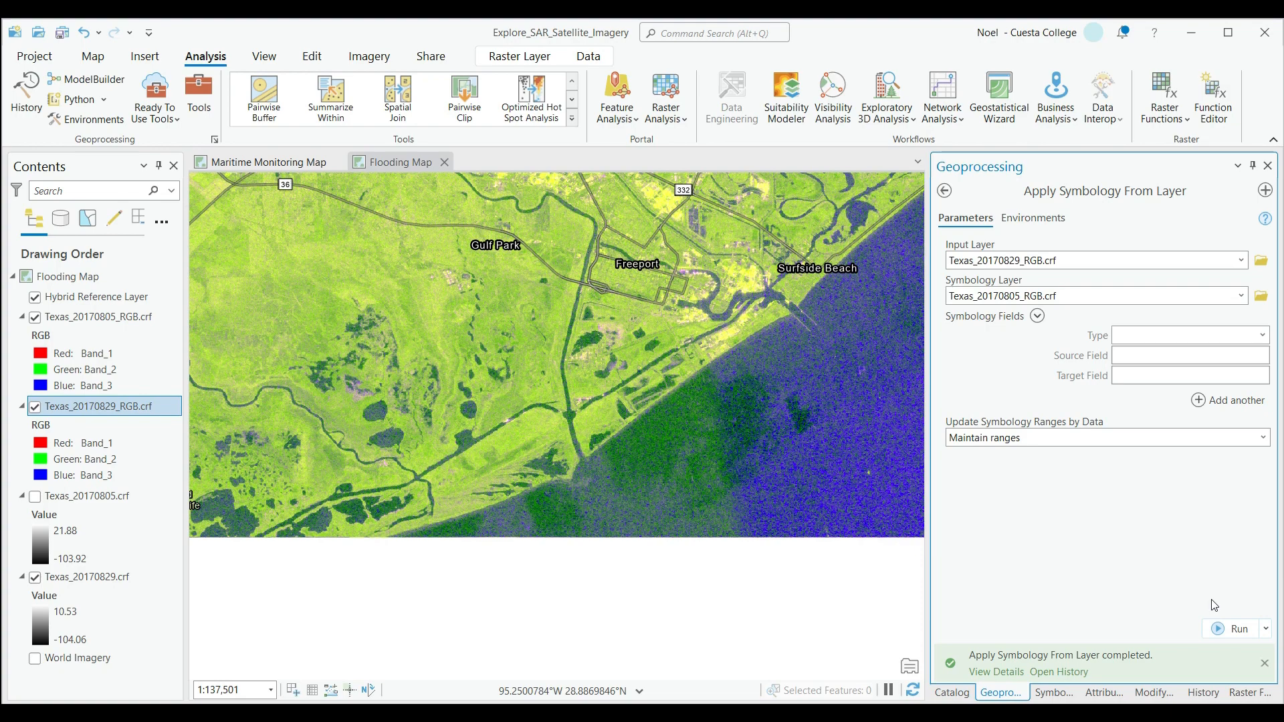
Close the tool result details, the geoprocessing tool and the symbology settings, and widen the map view.
mouse_move(1113, 677)
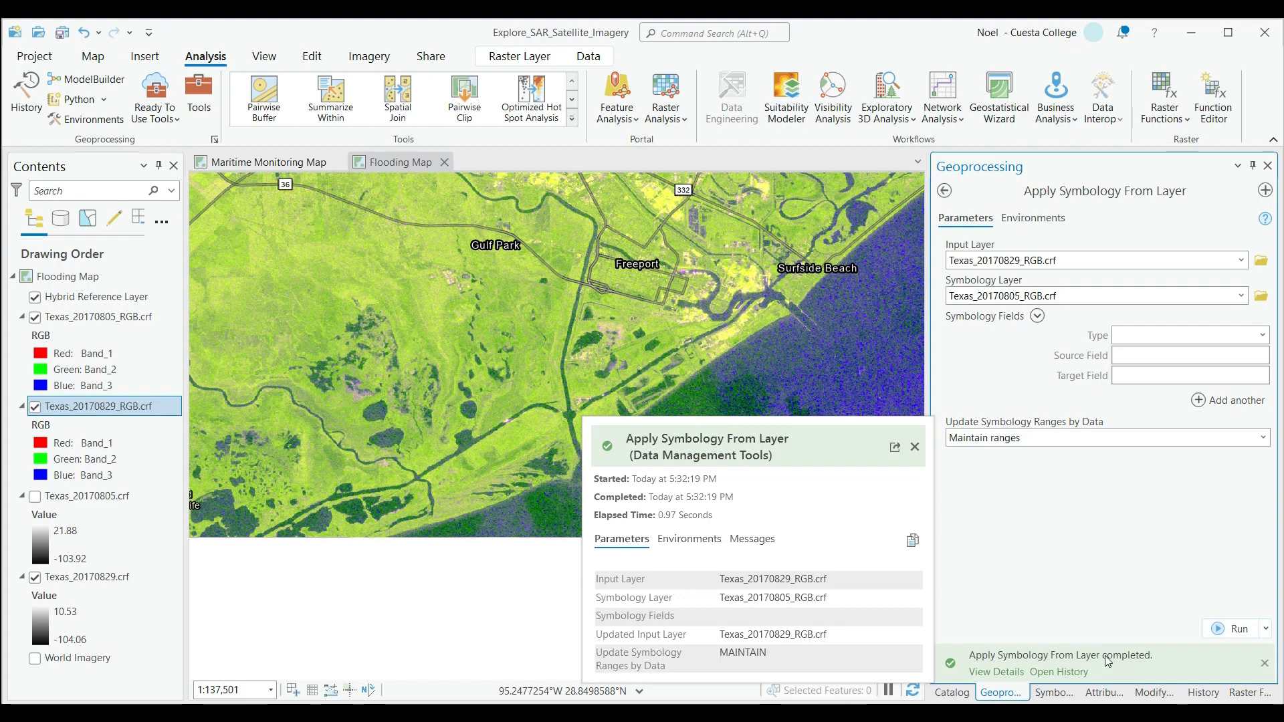
click(914, 447)
click(1268, 165)
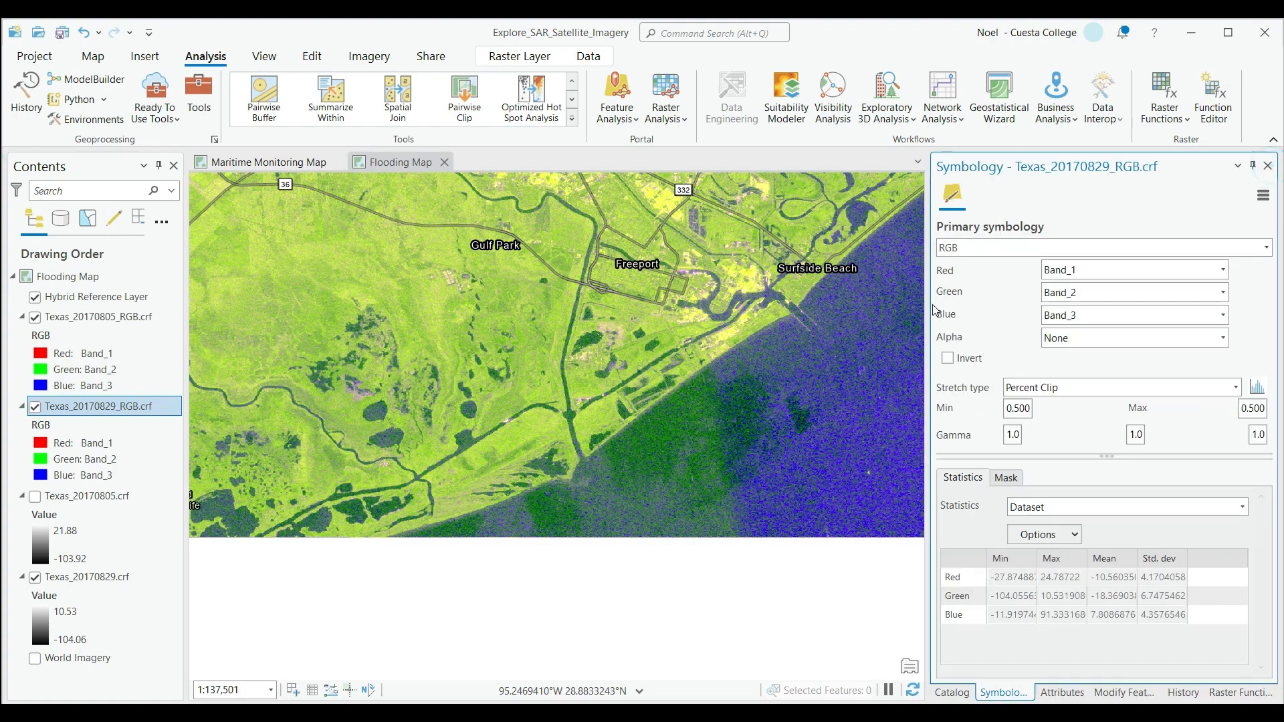
drag(927, 301, 1014, 302)
click(1267, 166)
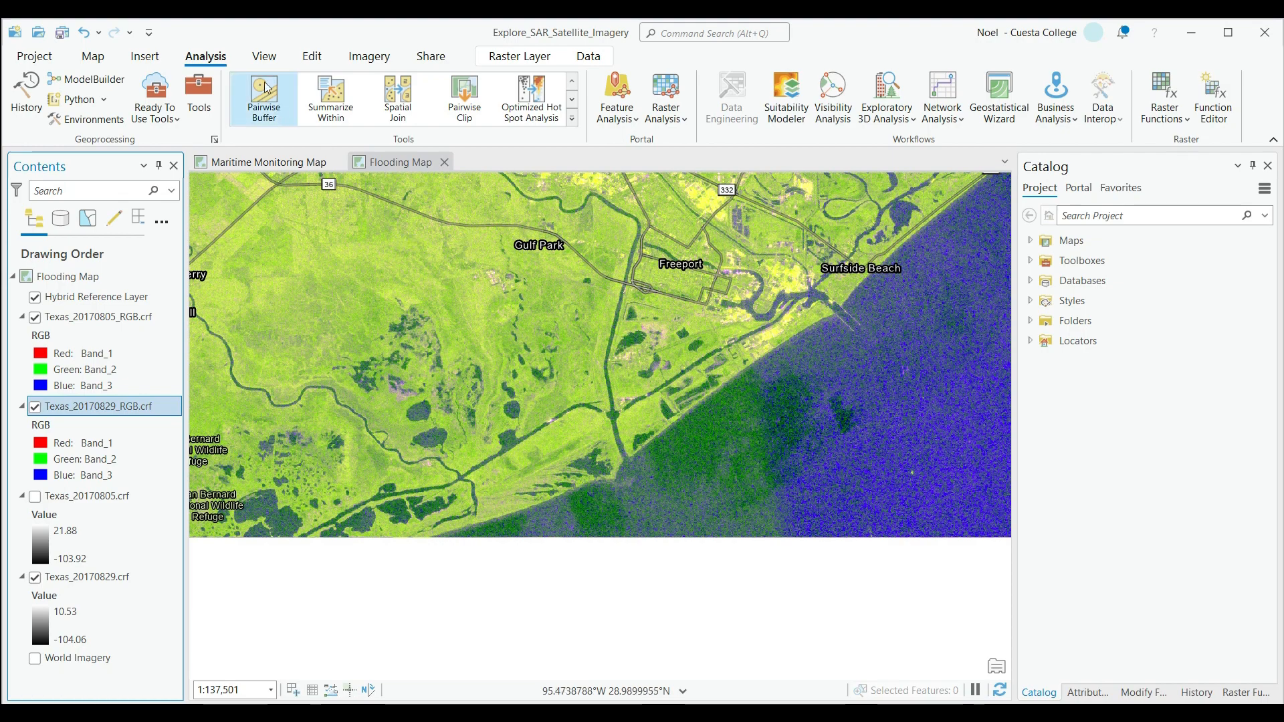
Try the Swipe tool on the map with the Texas_20170829_RGB.crf composite selected.
click(503, 59)
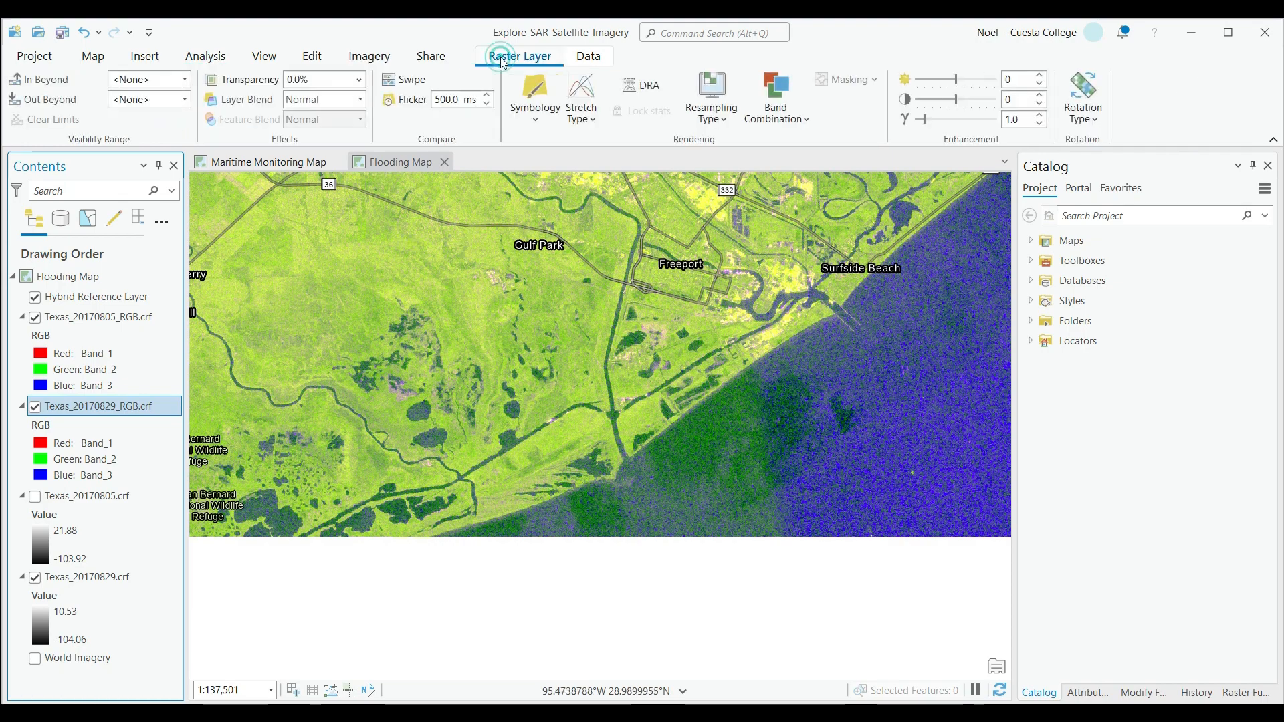
click(414, 81)
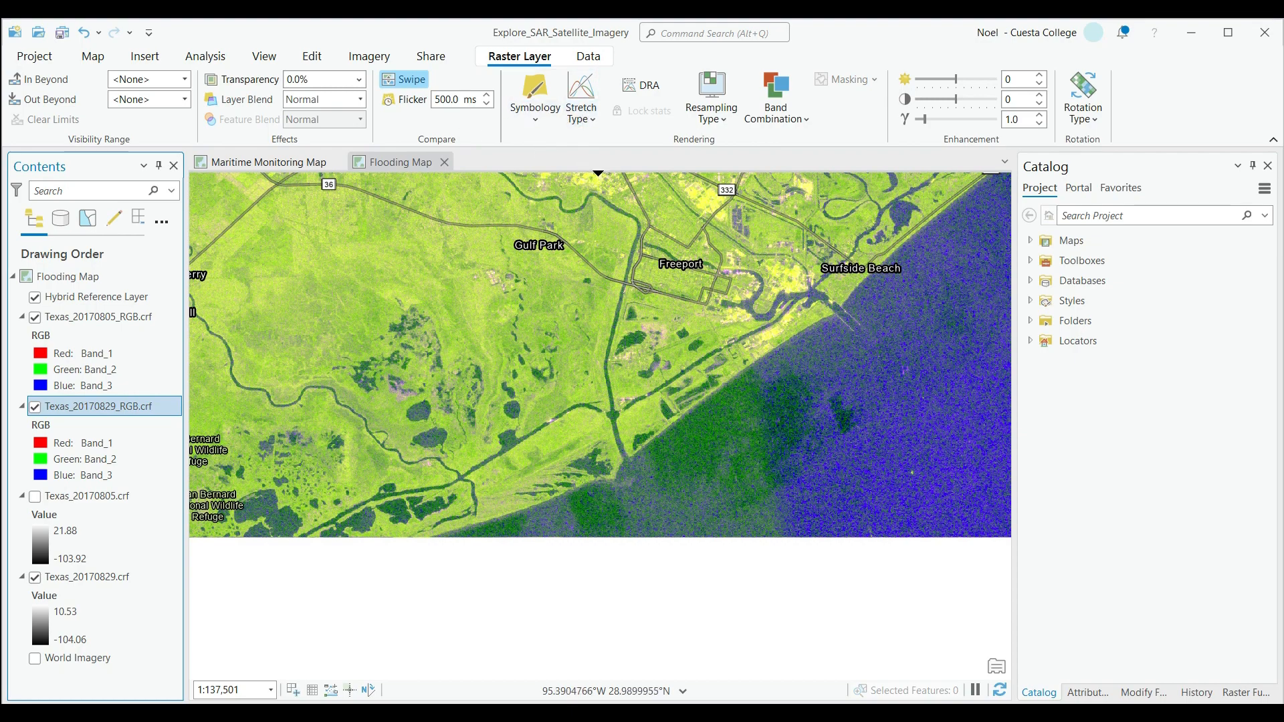
click(598, 172)
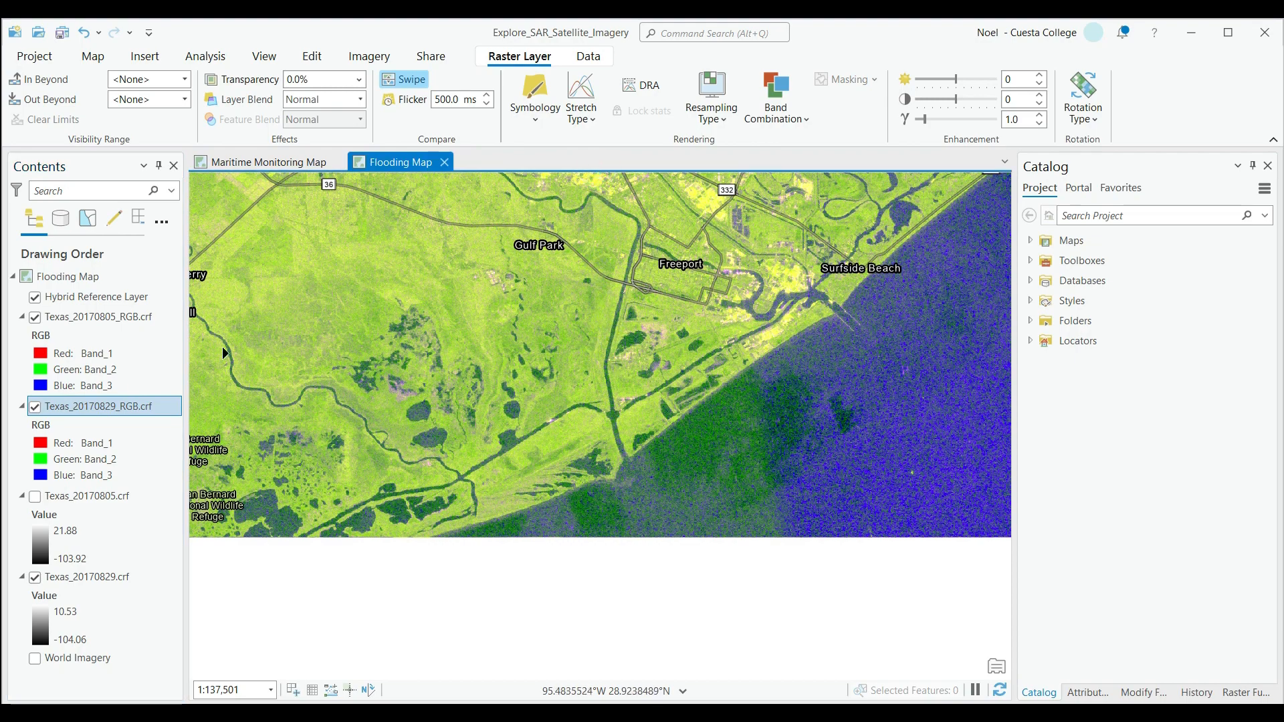
Swipe the Texas_20170805_RGB.crf composite down and back up over the map to compare it with the August 29 composite.
click(78, 317)
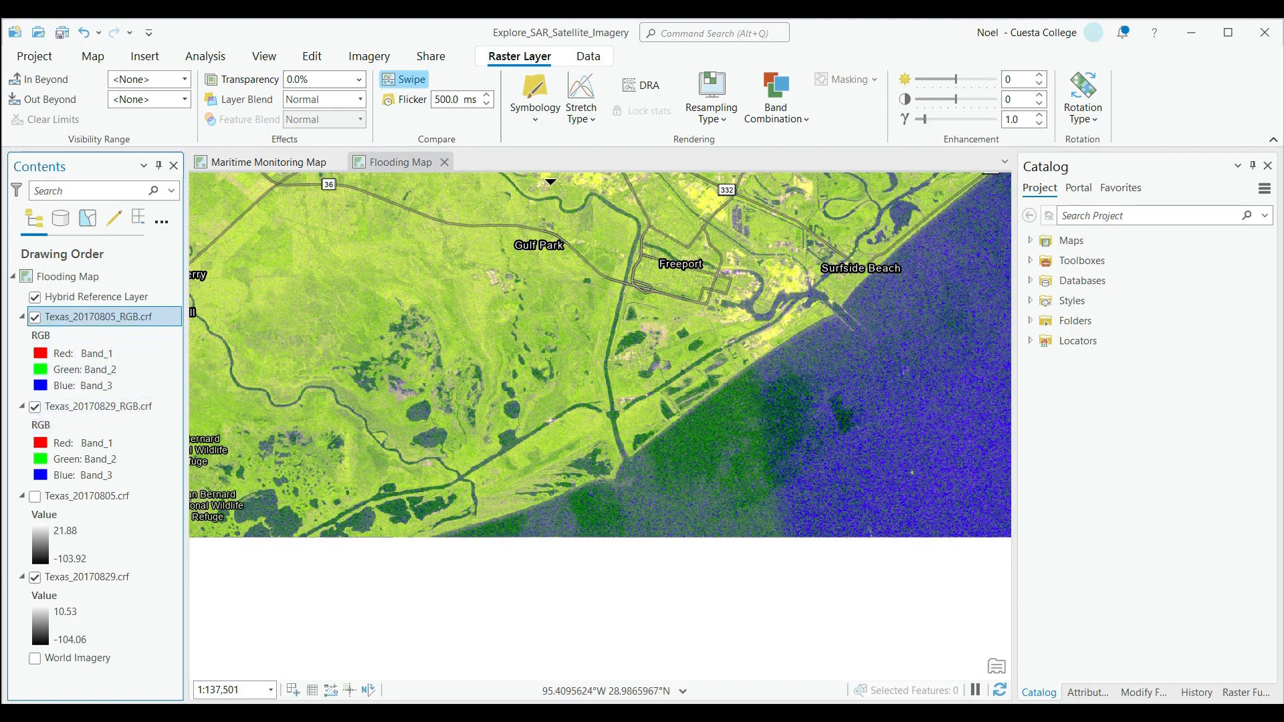
mouse_move(559, 176)
mouse_down()
mouse_move(584, 331)
mouse_move(586, 512)
mouse_move(585, 201)
mouse_move(597, 491)
mouse_move(601, 459)
mouse_move(584, 177)
mouse_up()
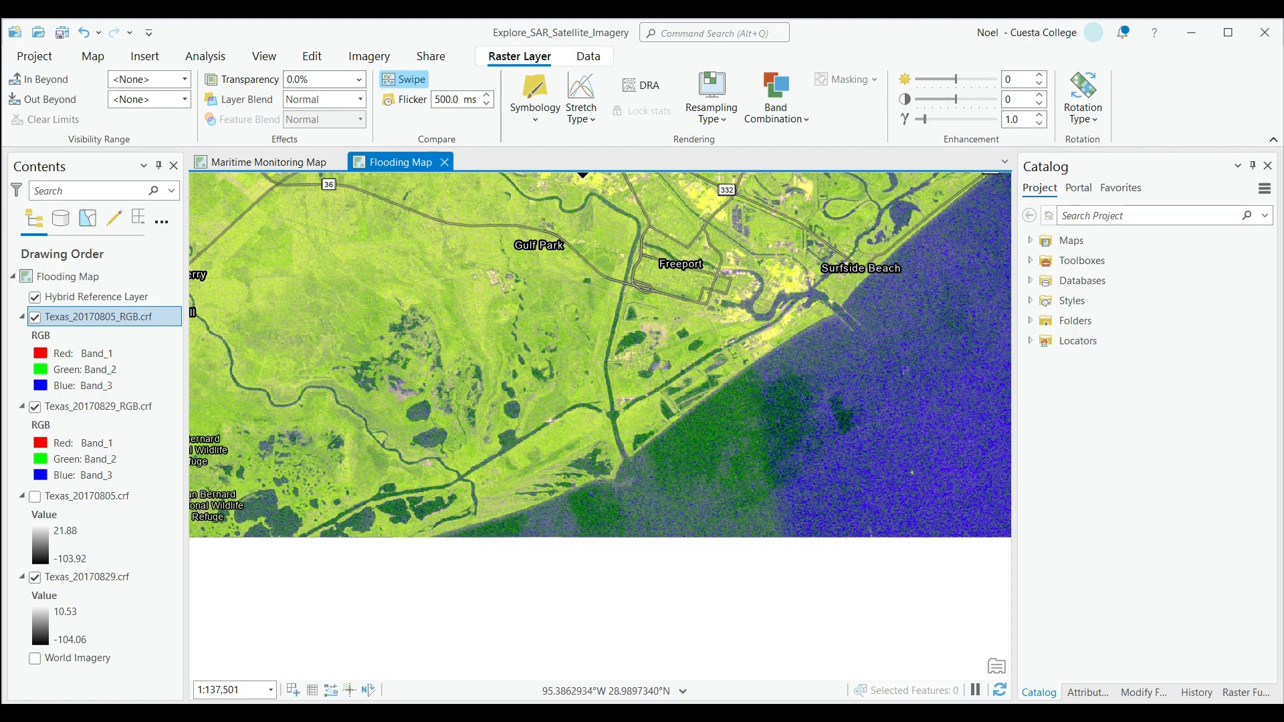
drag(595, 175, 616, 235)
drag(578, 178, 584, 276)
drag(590, 284, 618, 493)
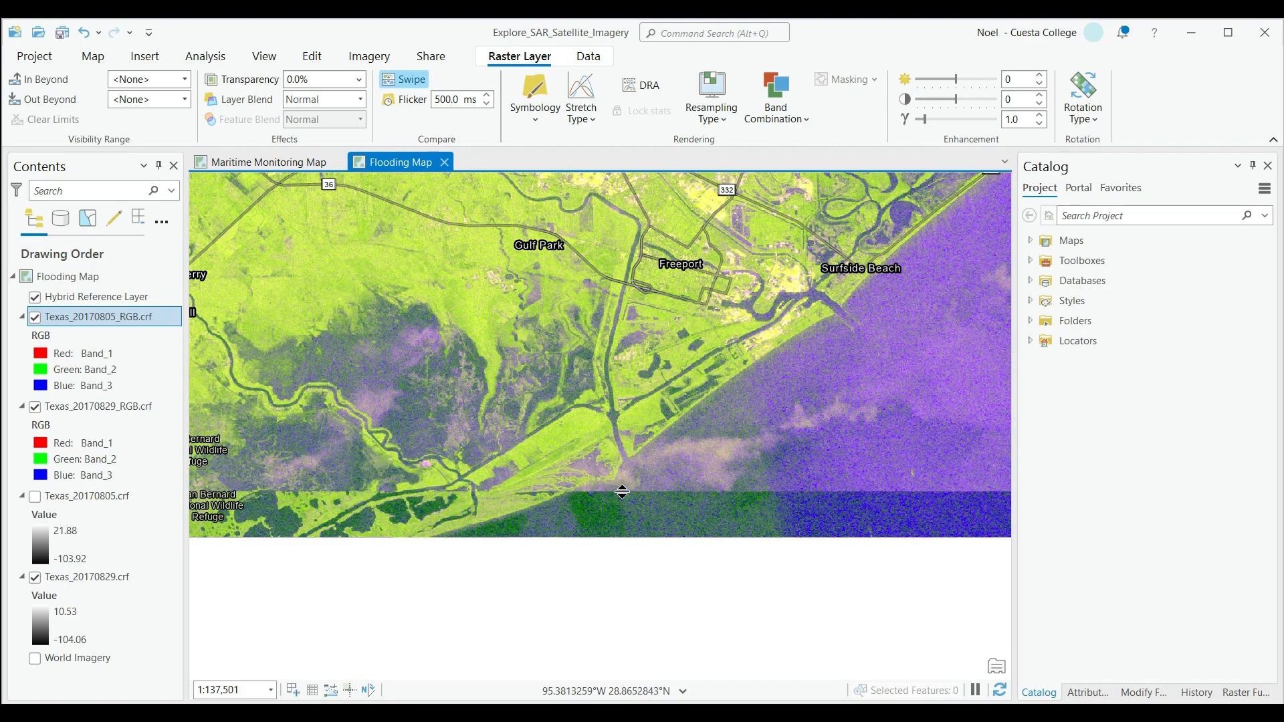
drag(625, 492, 588, 175)
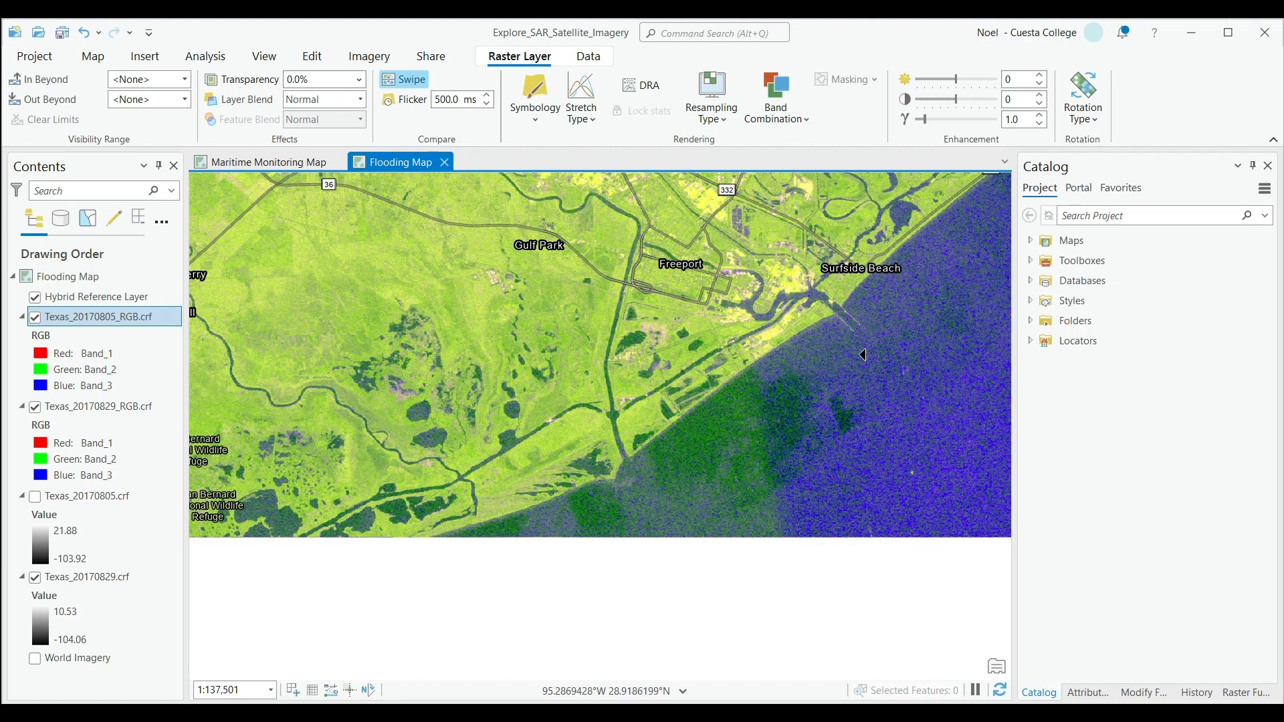
Switch back to the Explore tool and pan the Flooding Map so the imagery around Gulf Park and Freeport fills the view.
click(94, 56)
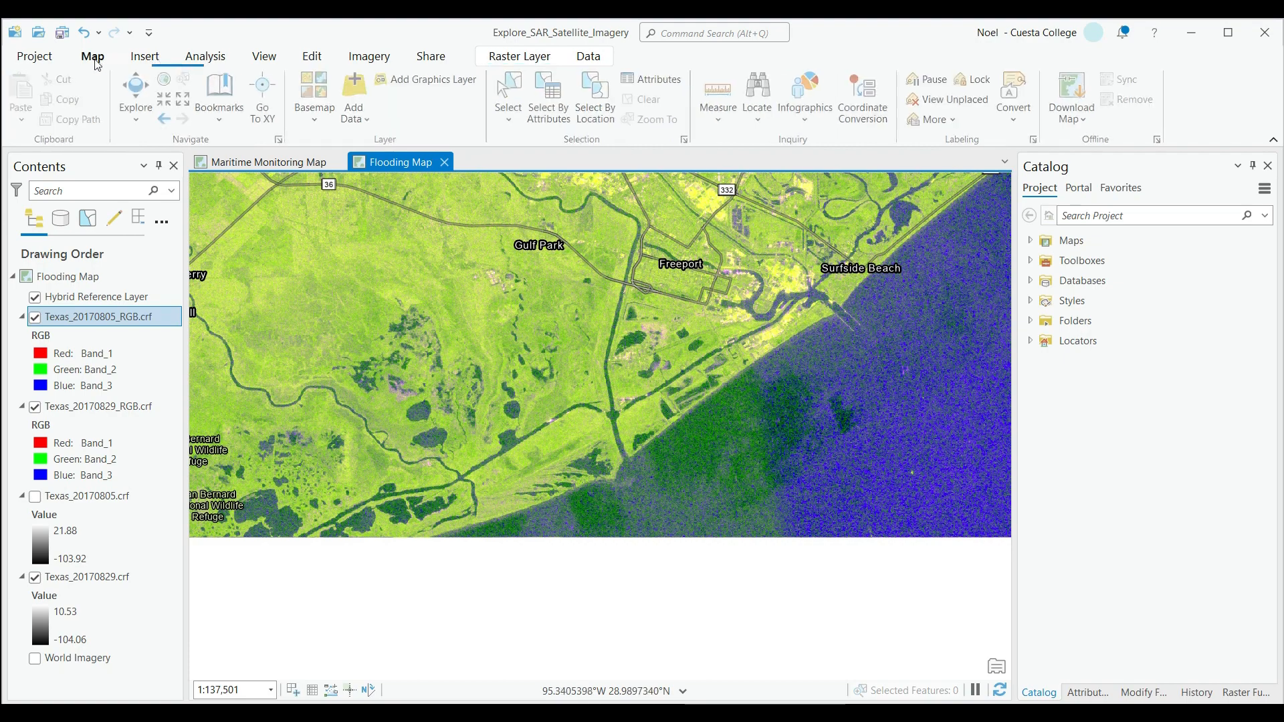
click(139, 94)
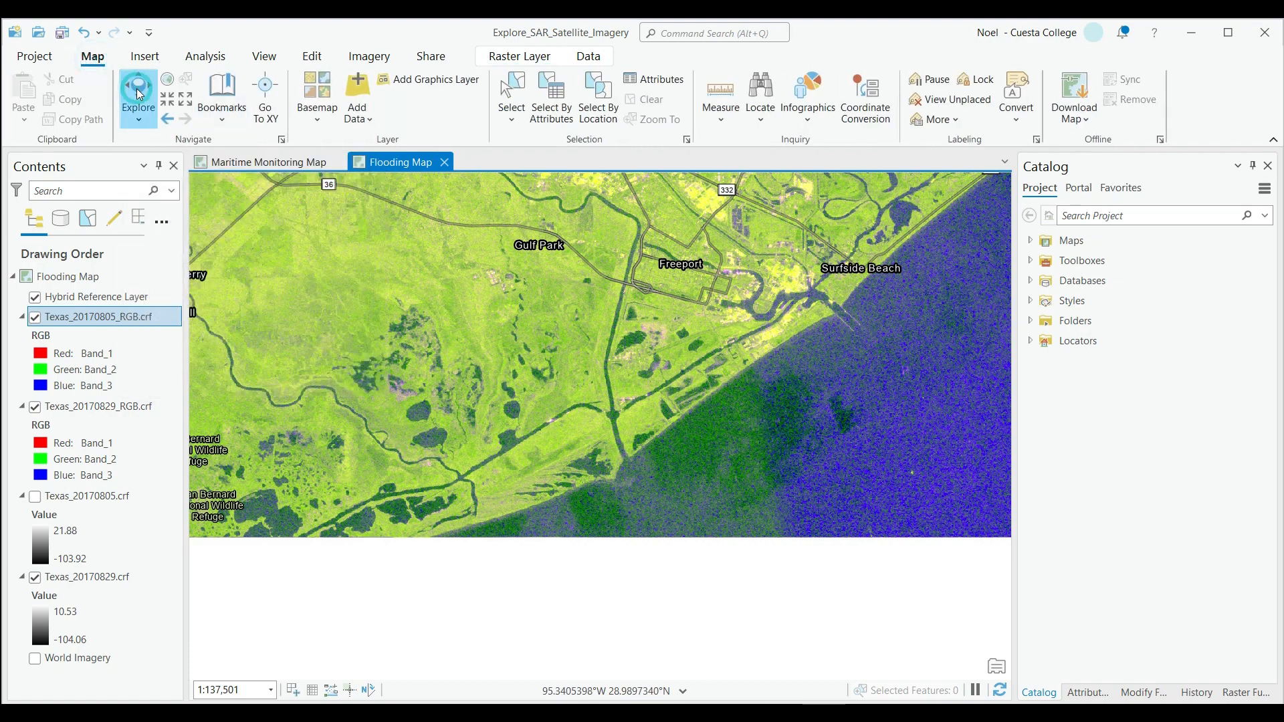
drag(581, 395, 755, 522)
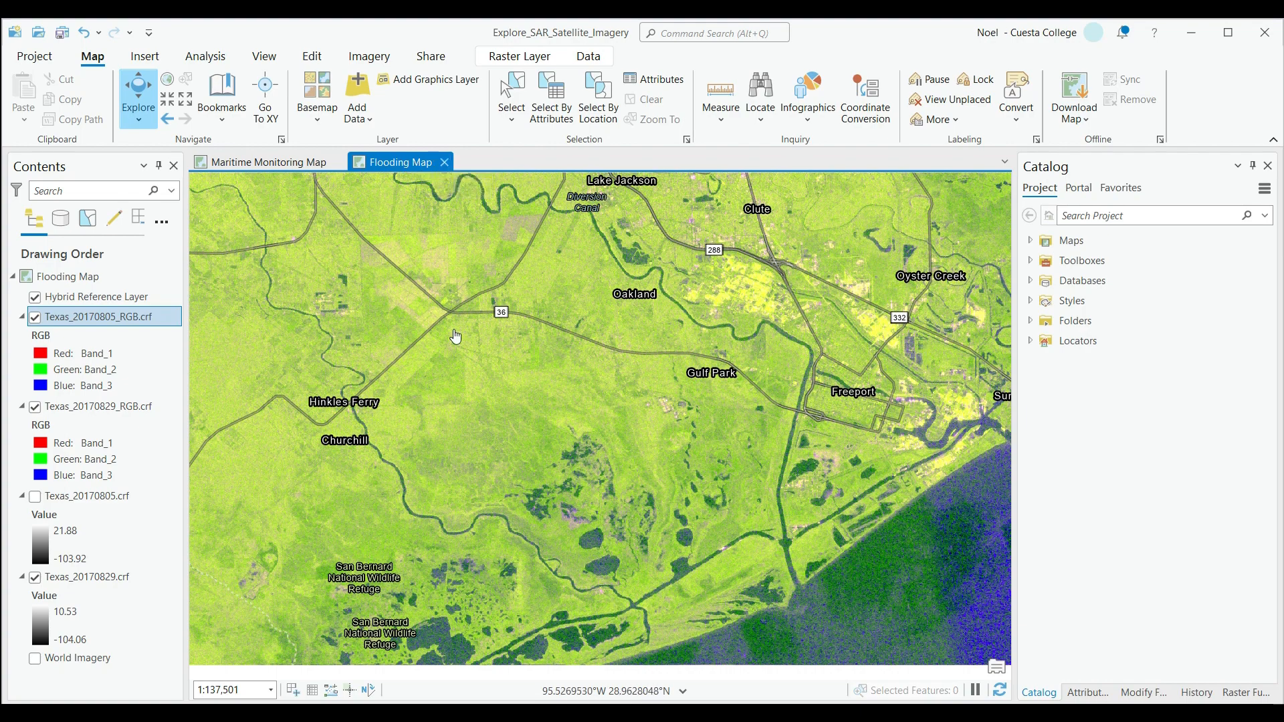
Create a new ANSI portrait layout in Letter size, 8.5 by 11 inches.
click(154, 55)
click(60, 123)
click(102, 222)
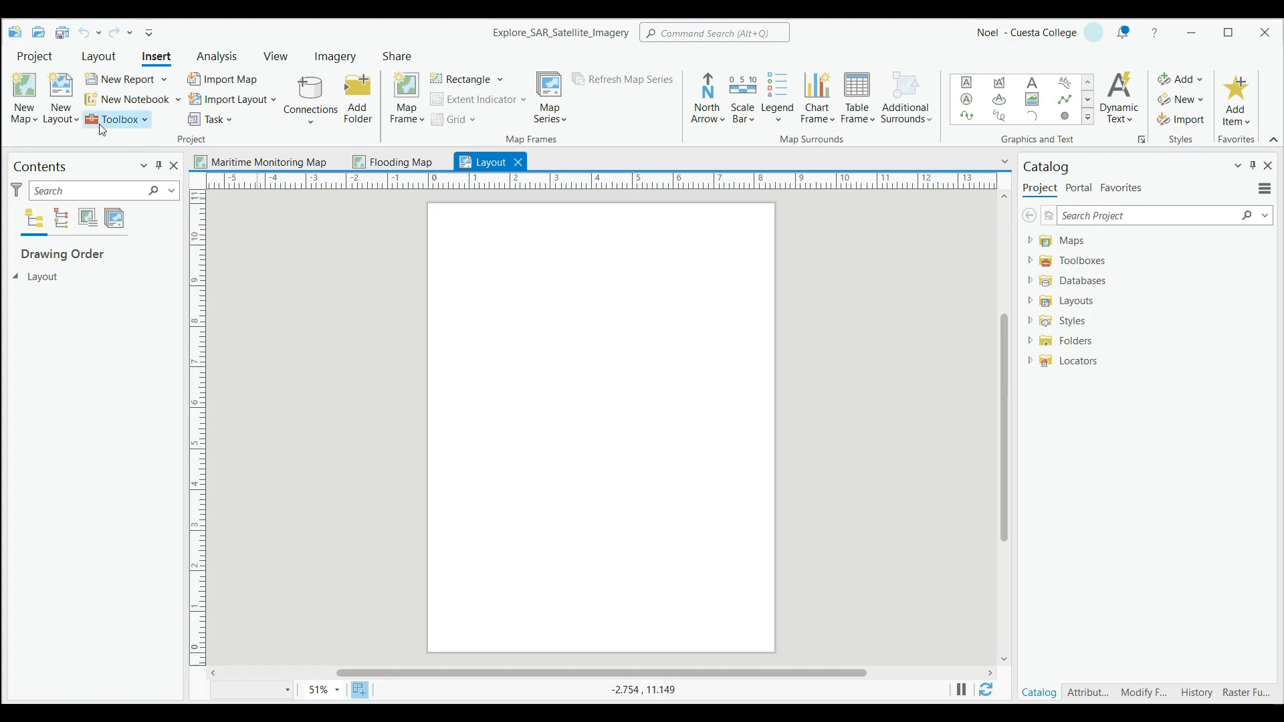
click(18, 120)
click(67, 119)
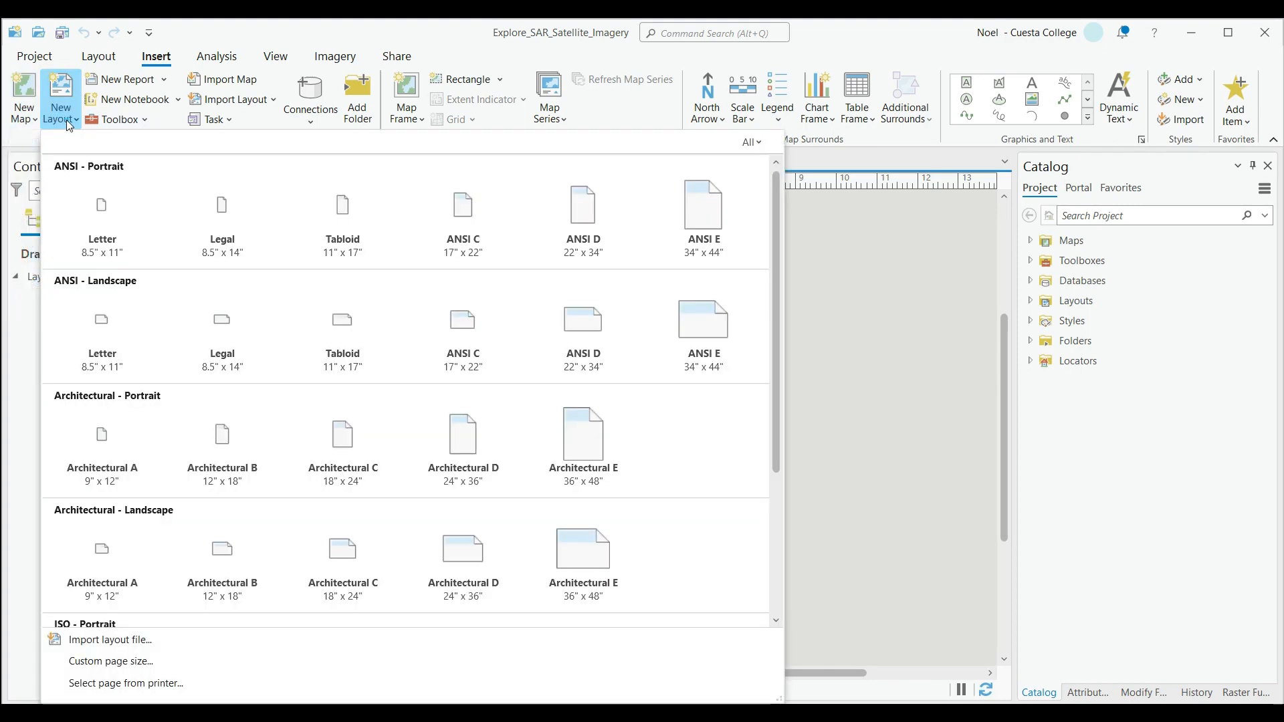
click(66, 119)
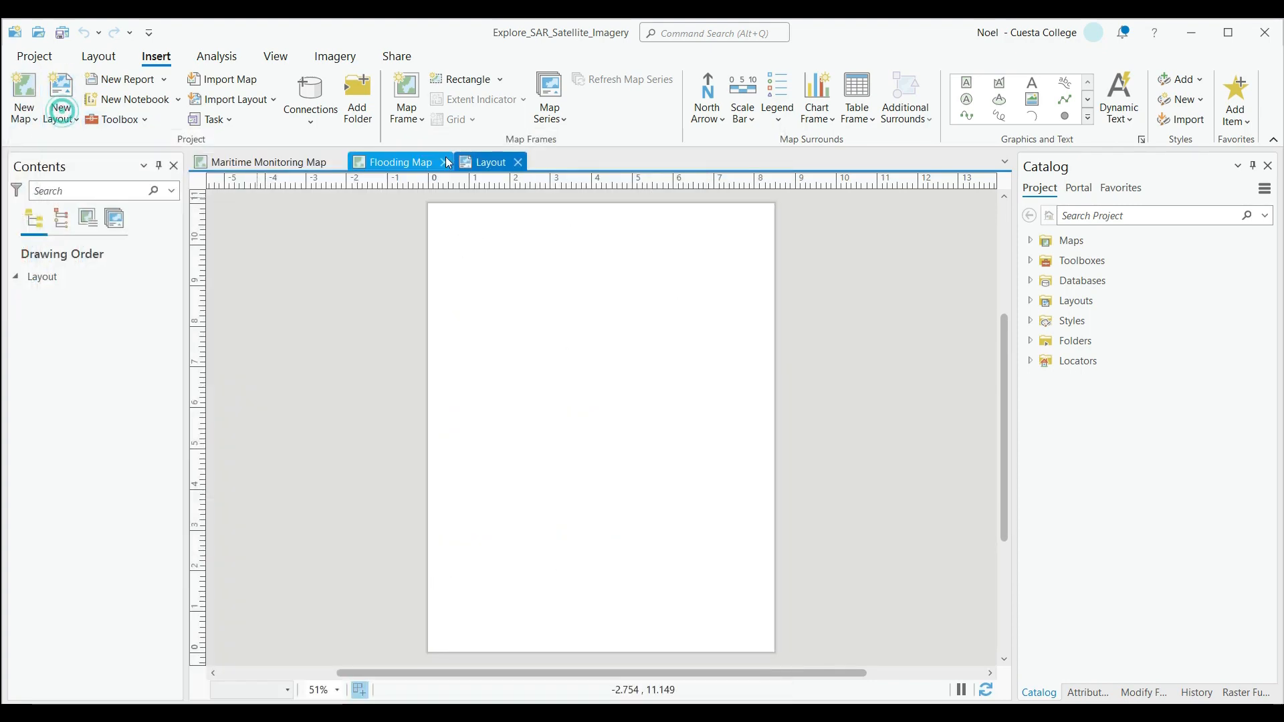
Insert a Flooding Map frame using the 1:137,501 extent, drawn over nearly the whole layout page.
click(406, 110)
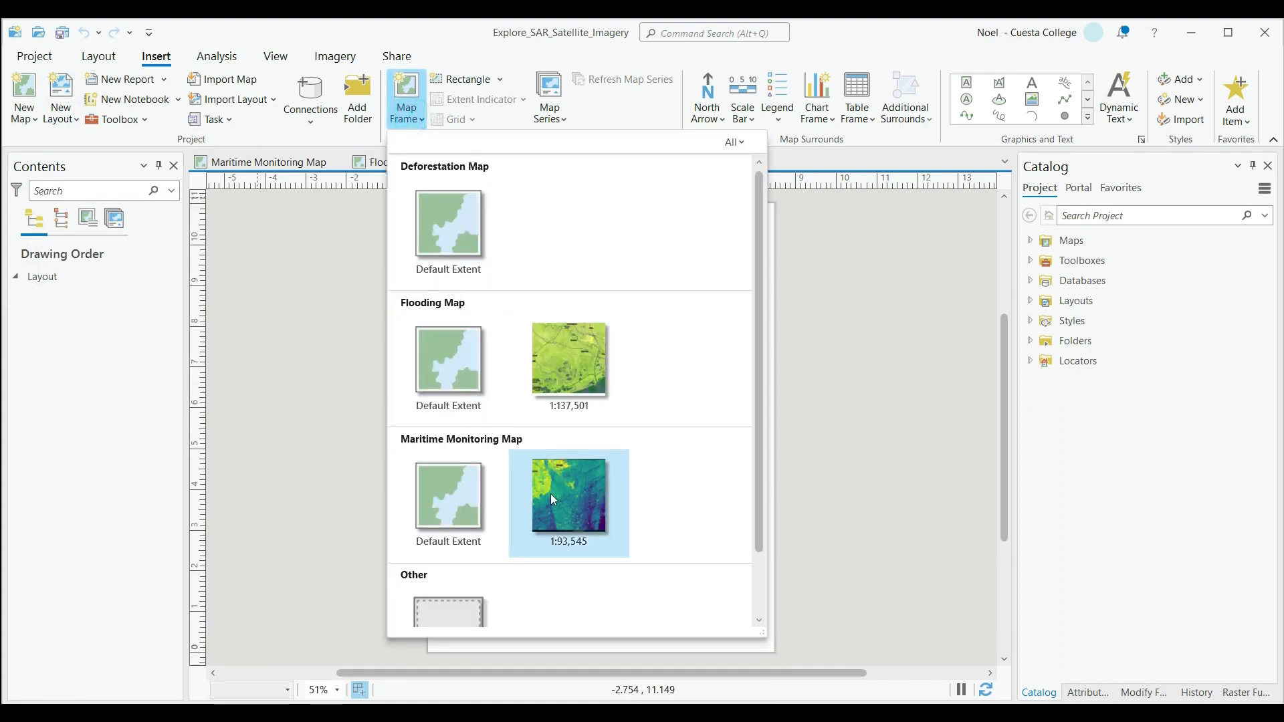
click(541, 361)
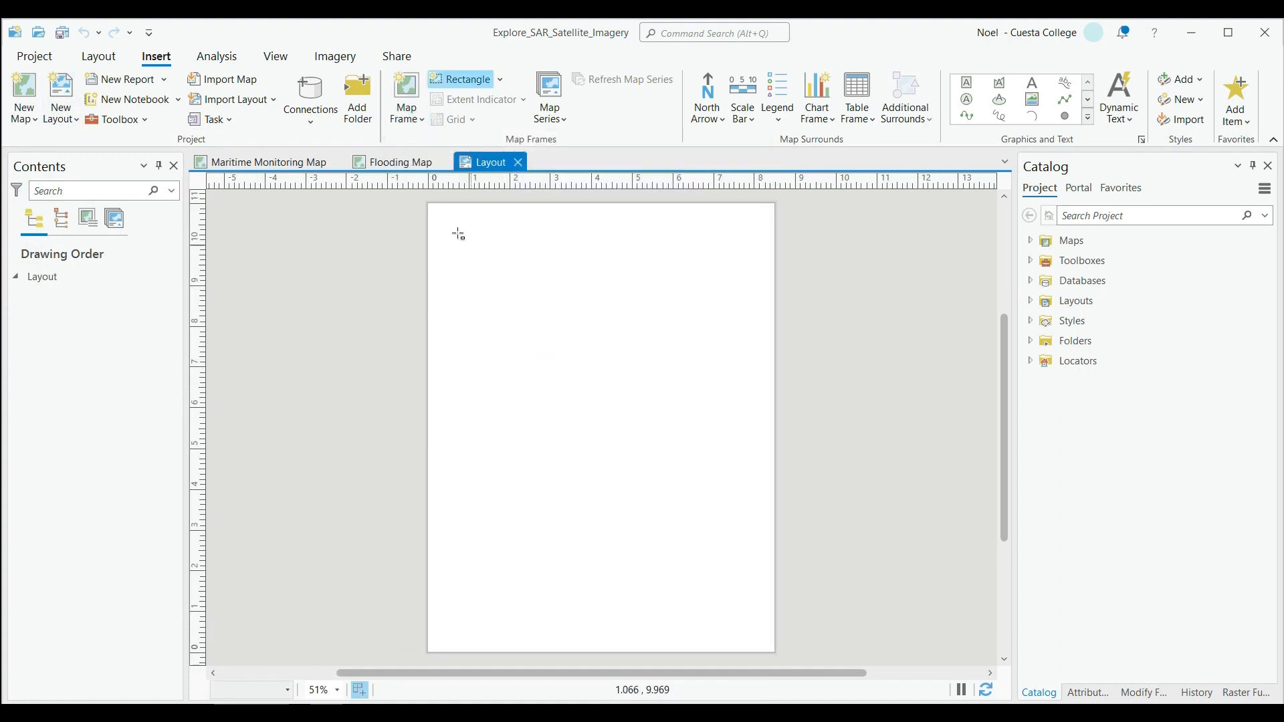
drag(435, 211, 775, 635)
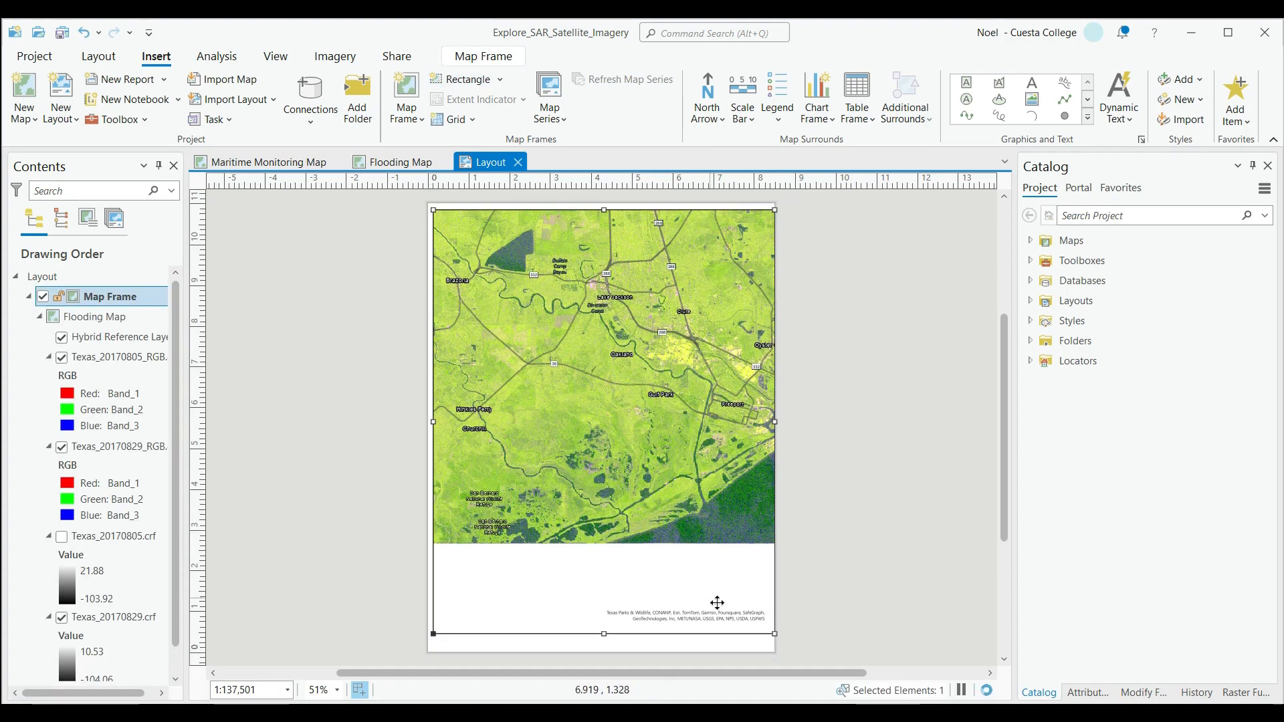
Add vertical layout guides just inside the page's left and right edges and a horizontal guide near its top edge.
right_click(769, 189)
click(823, 198)
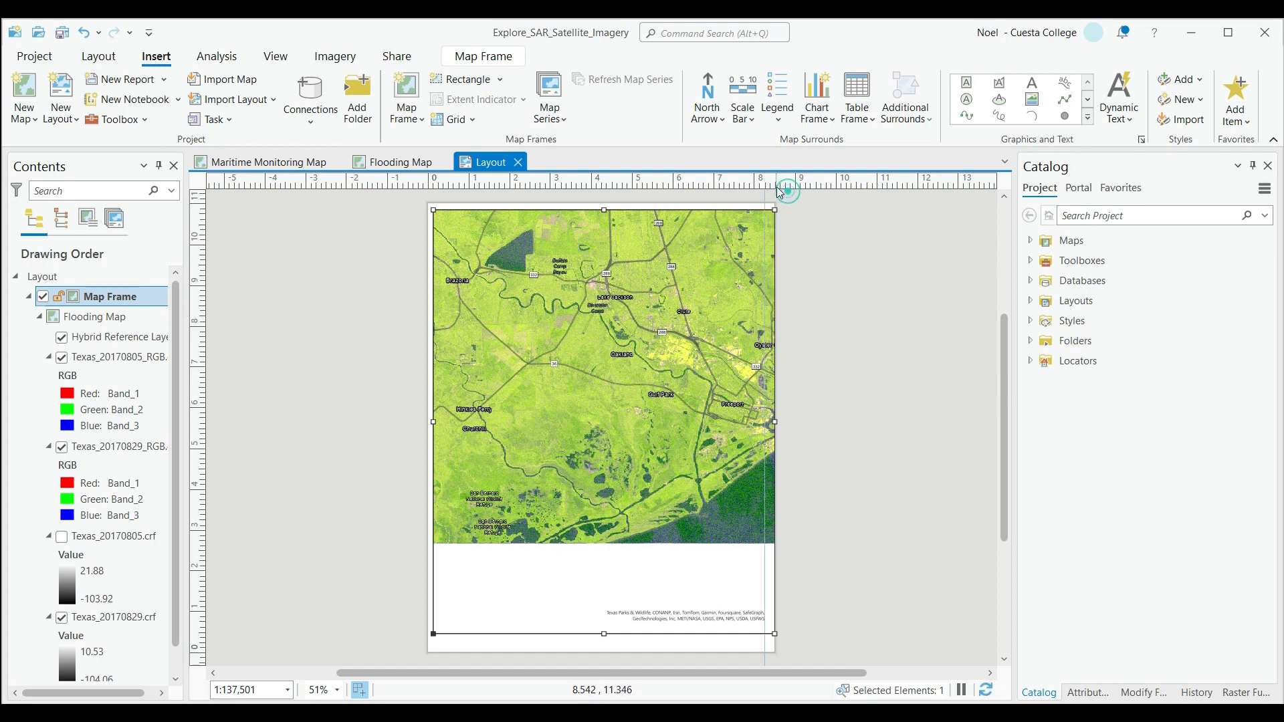
drag(766, 182, 765, 182)
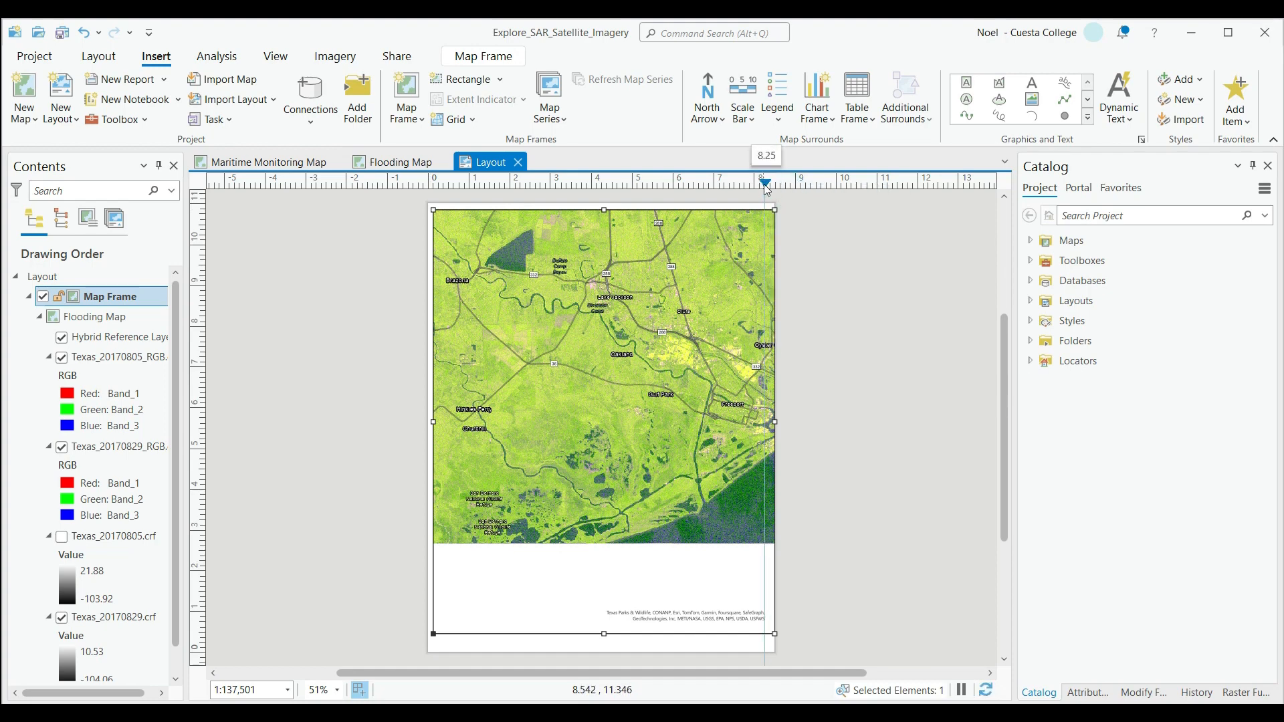
click(434, 183)
drag(436, 186, 441, 185)
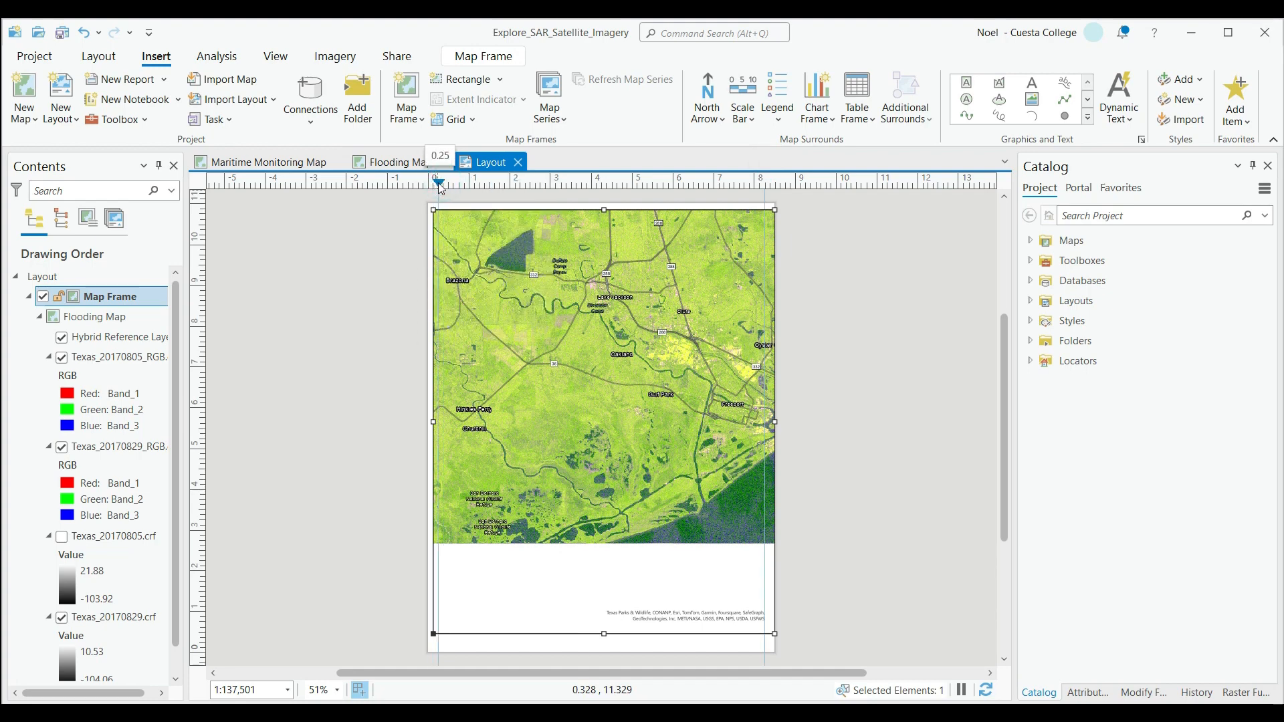
right_click(198, 214)
click(224, 219)
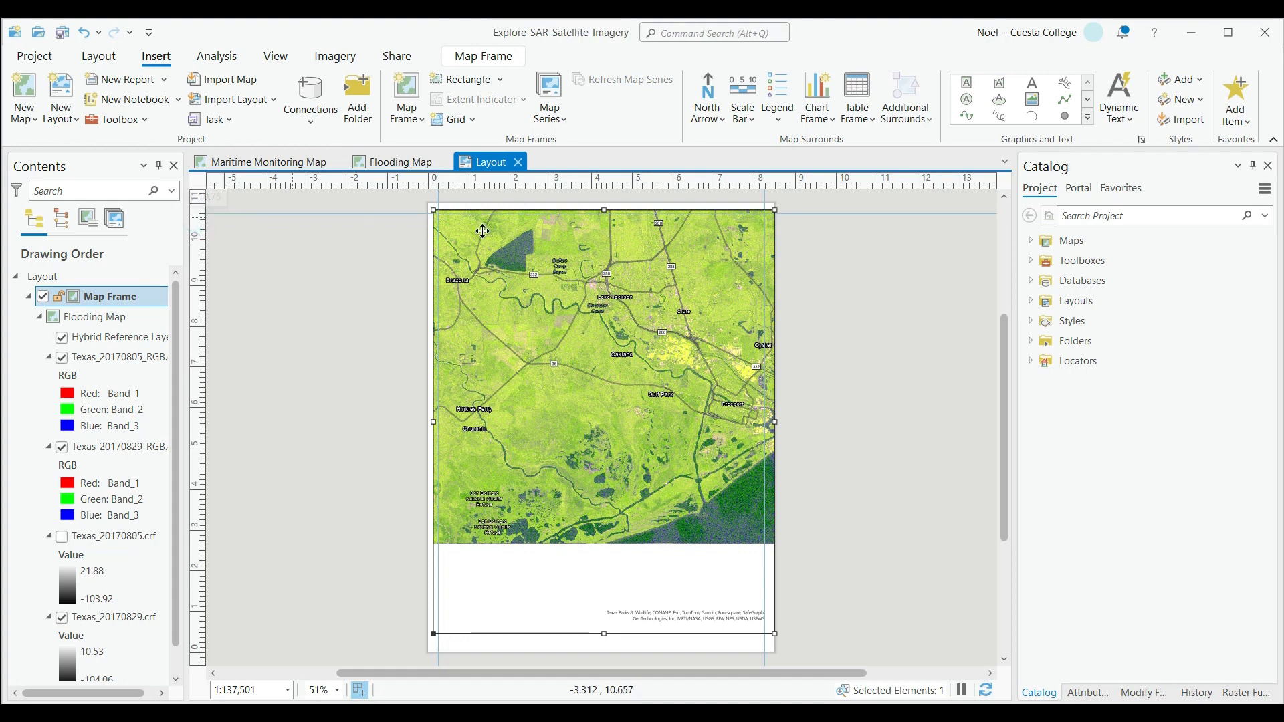
Fit the map frame to the side and top guides, and snap its lower edge to a new horizontal guide at 1.50.
drag(442, 211, 447, 215)
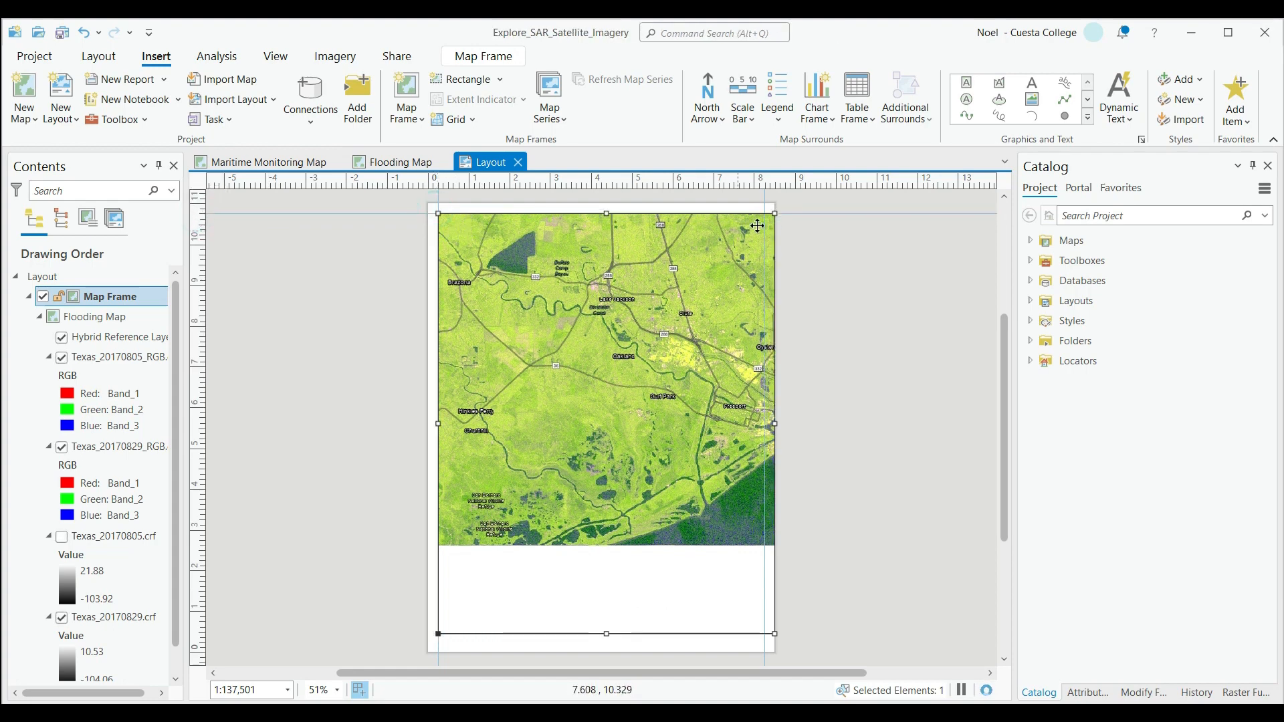
drag(775, 214, 765, 214)
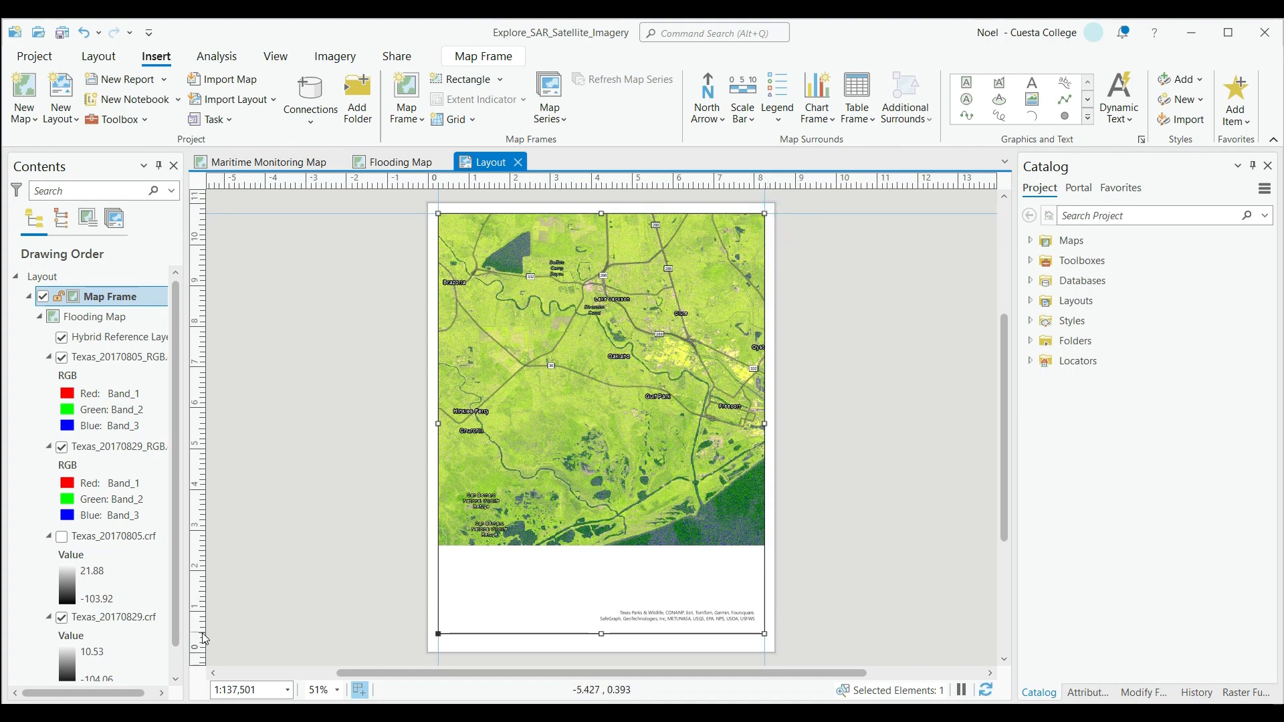
right_click(205, 596)
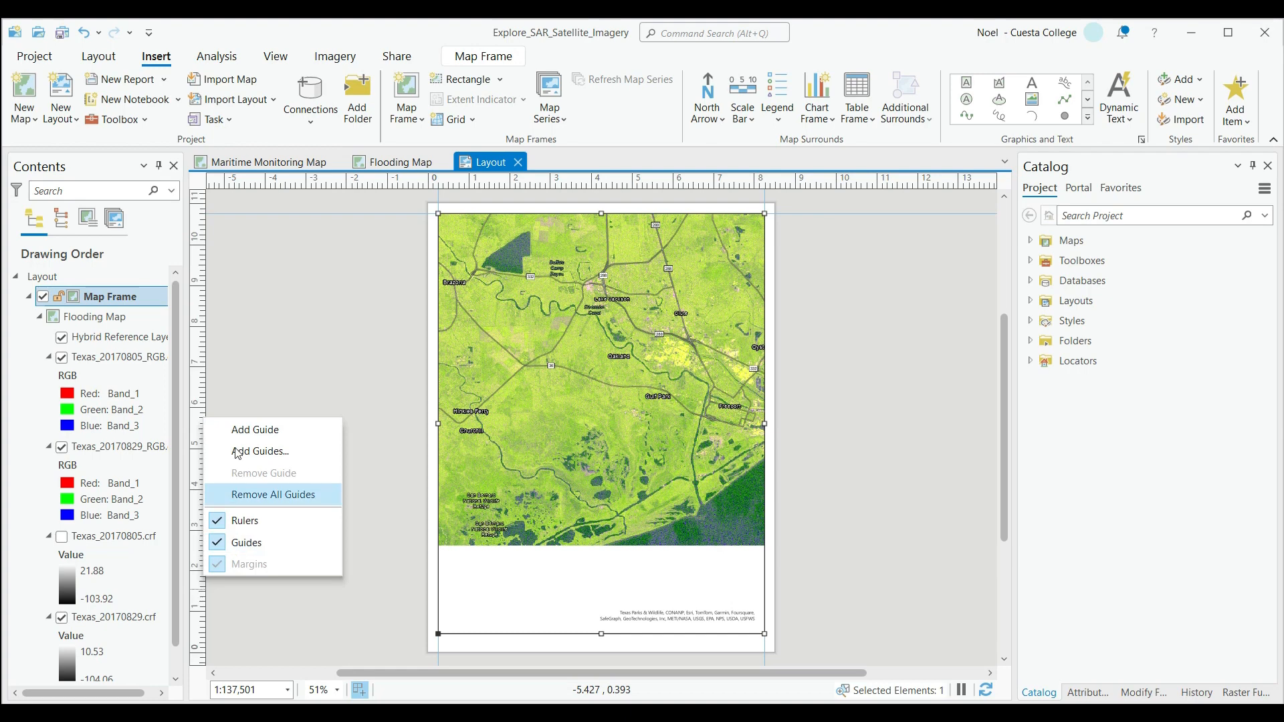
click(240, 421)
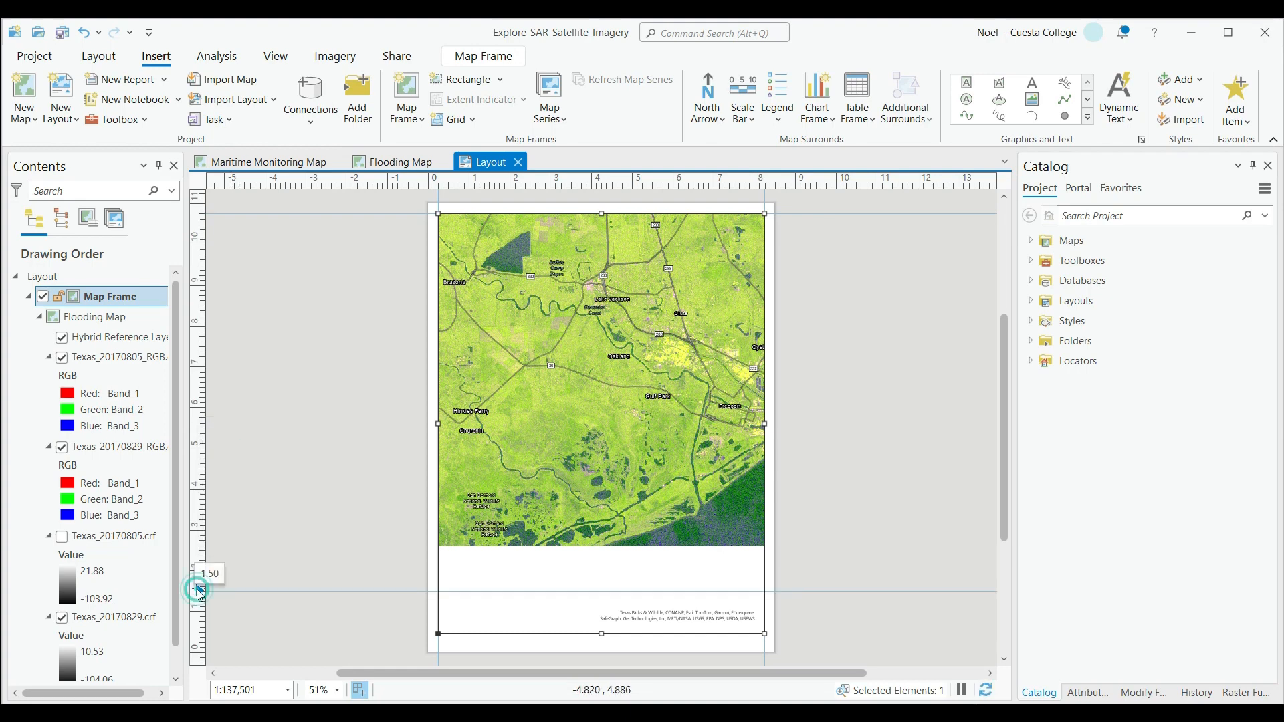
drag(764, 633, 761, 592)
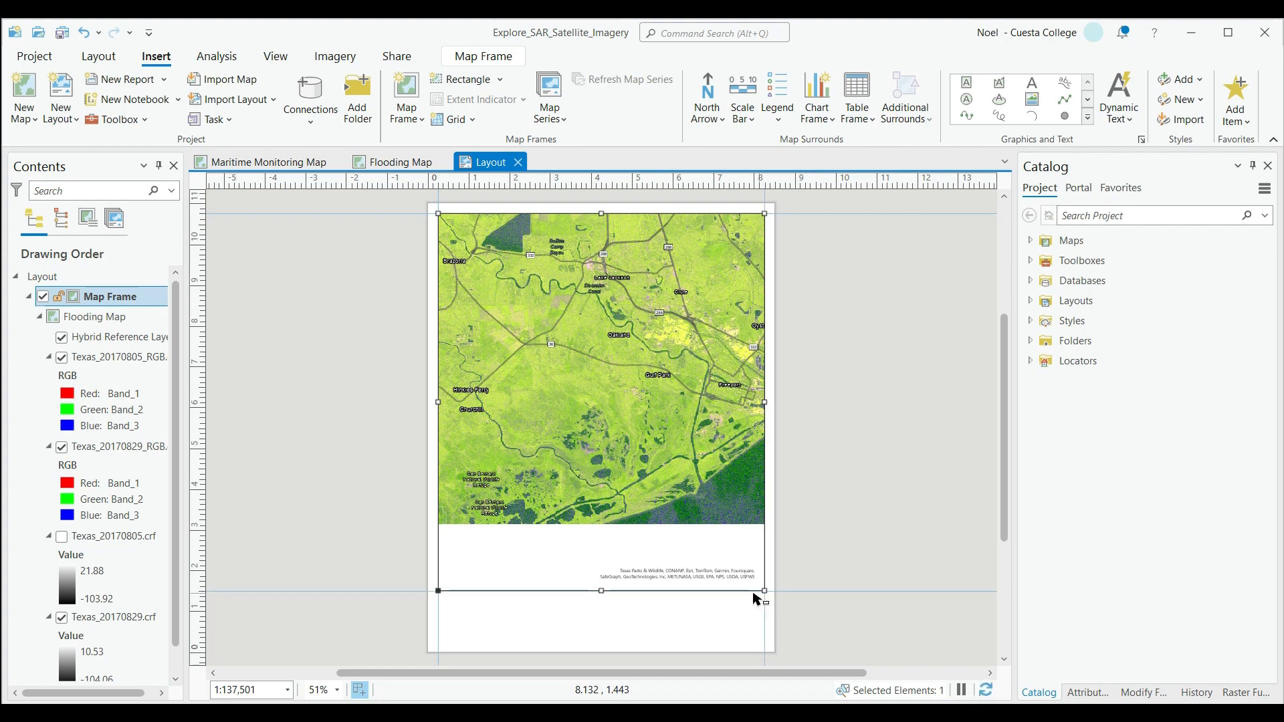
click(309, 393)
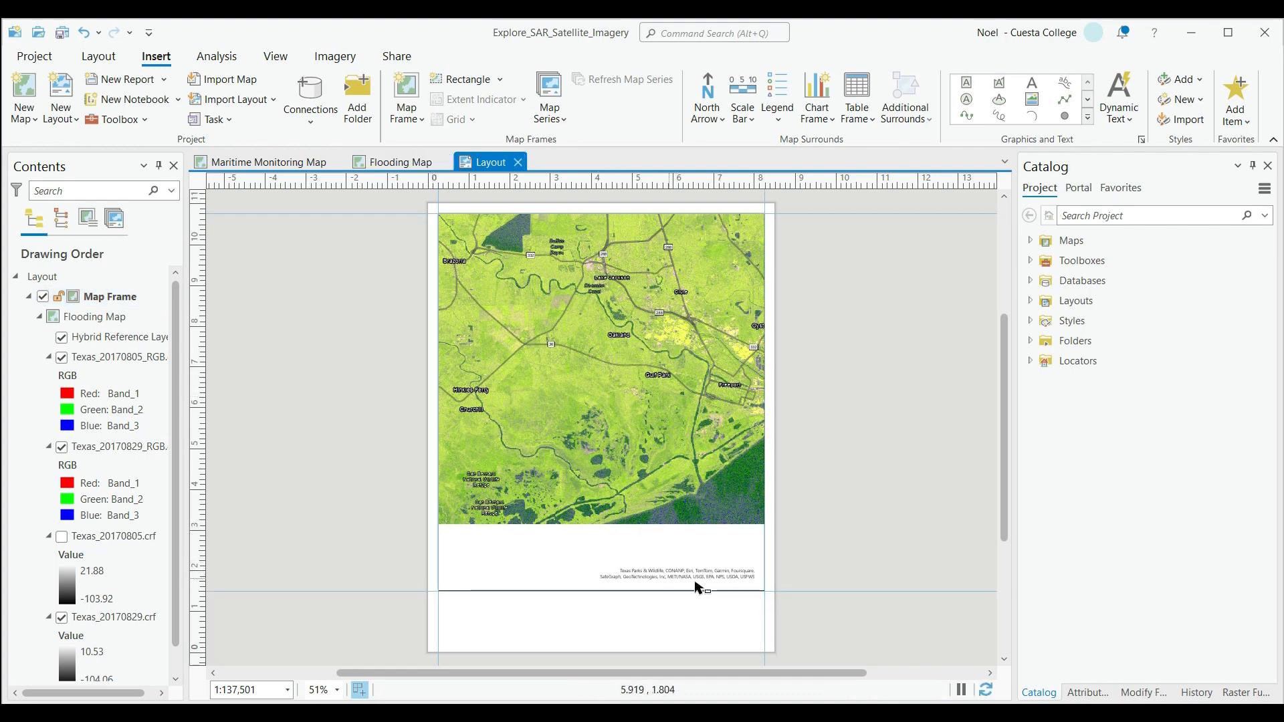
Add Service Layer Credits dynamic text outside the page, beside the map frame.
click(1108, 107)
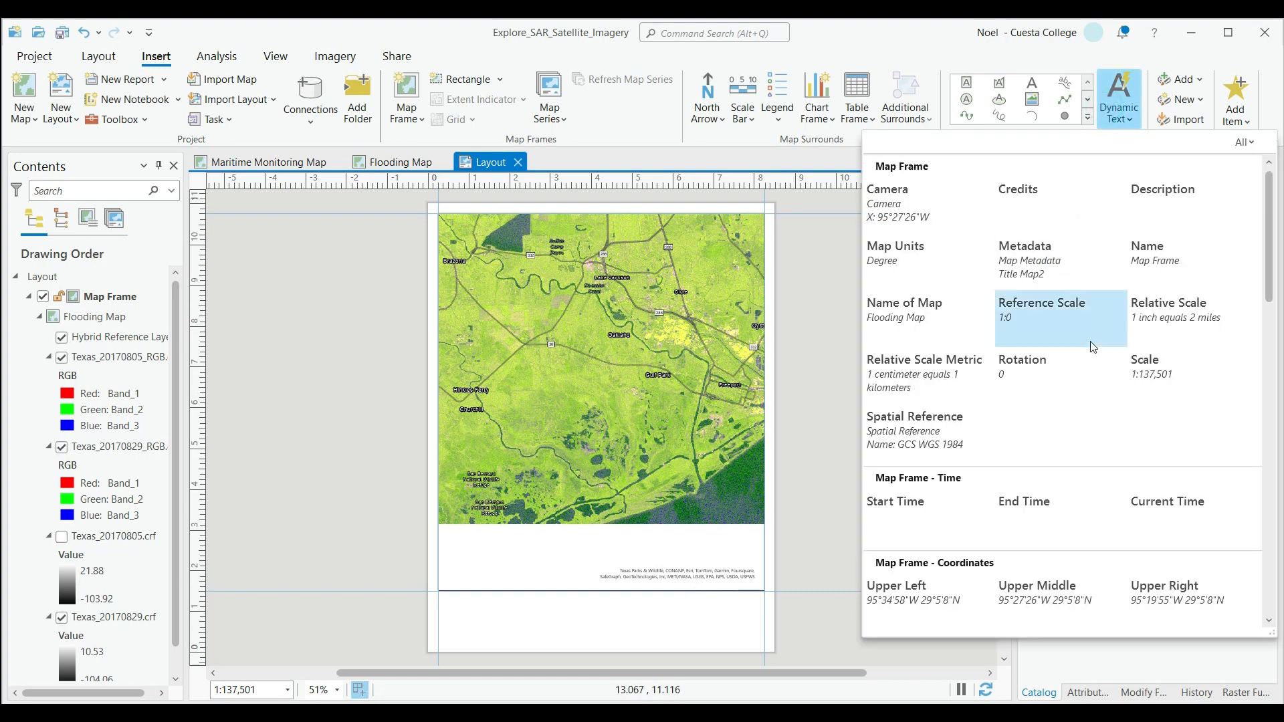
scroll(1071, 321, down, 8)
scroll(1090, 342, down, 3)
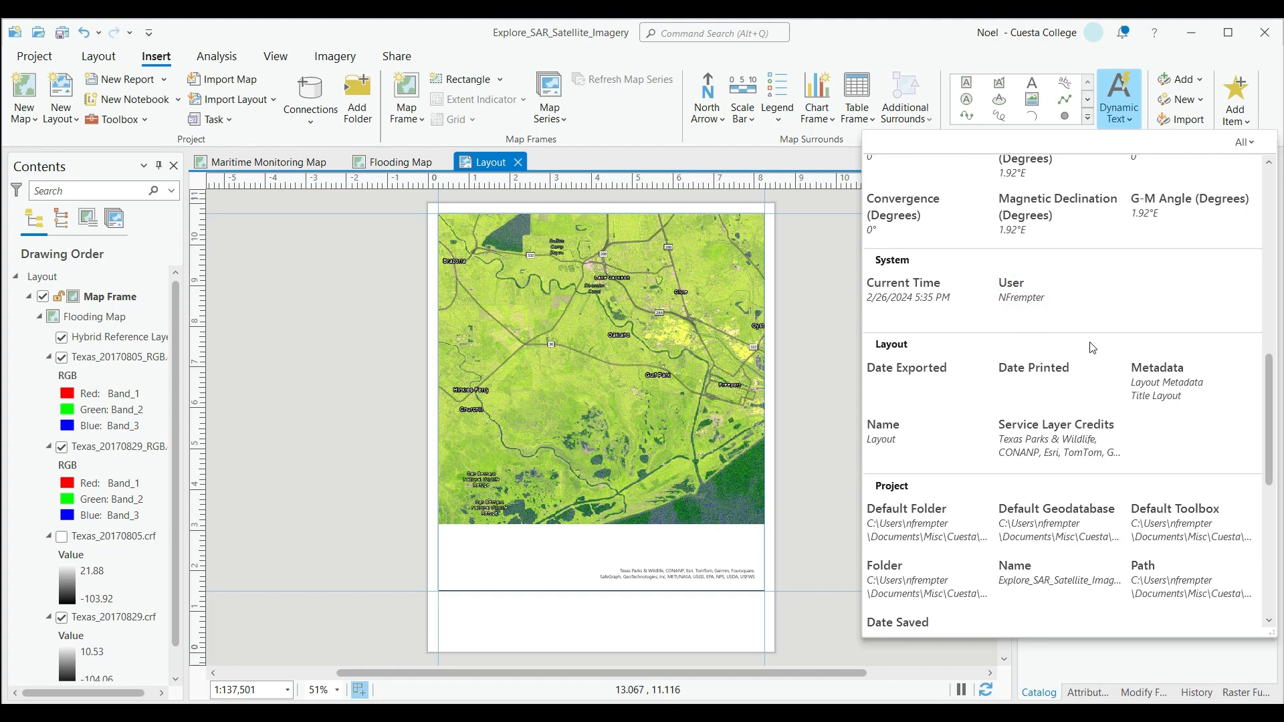
click(1046, 358)
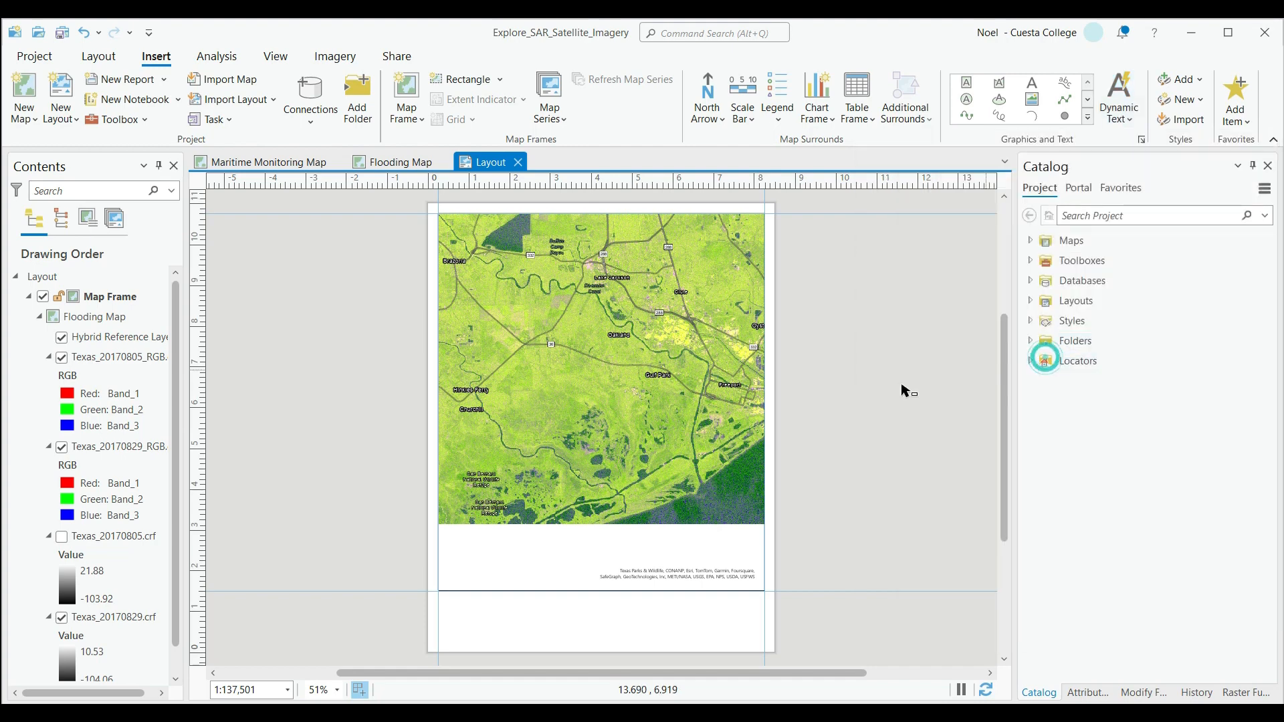
click(830, 335)
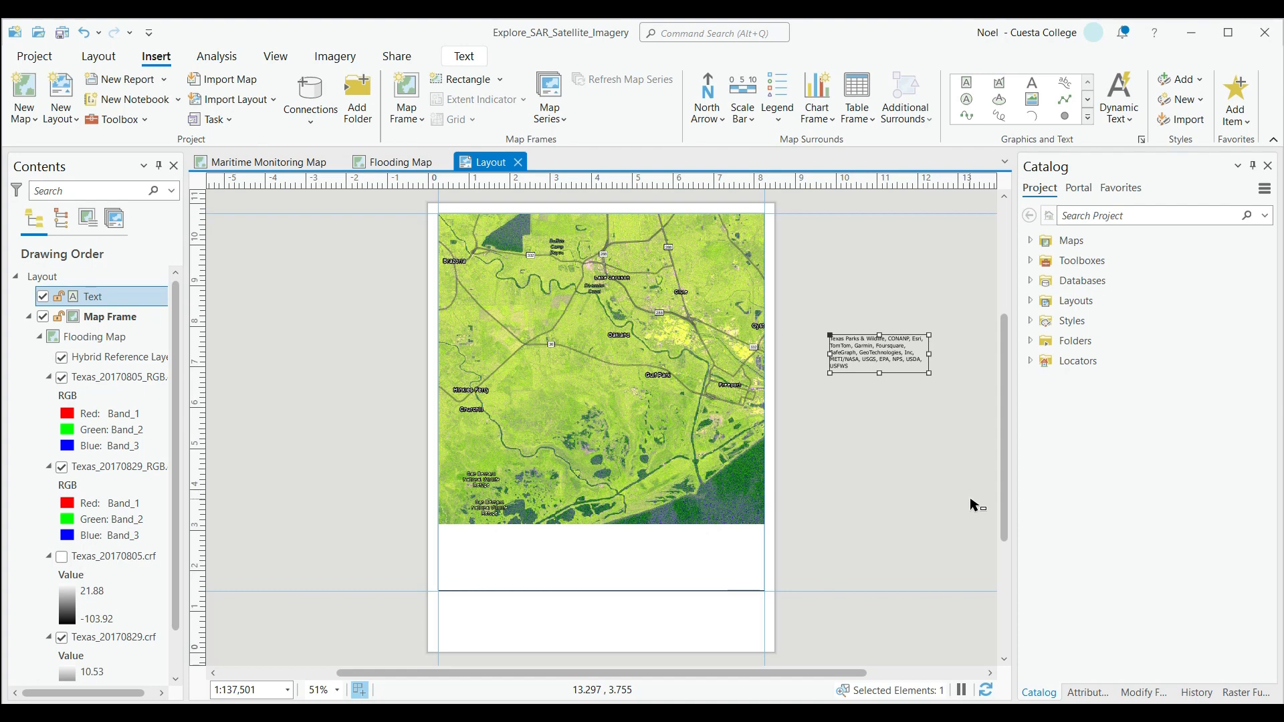
click(865, 509)
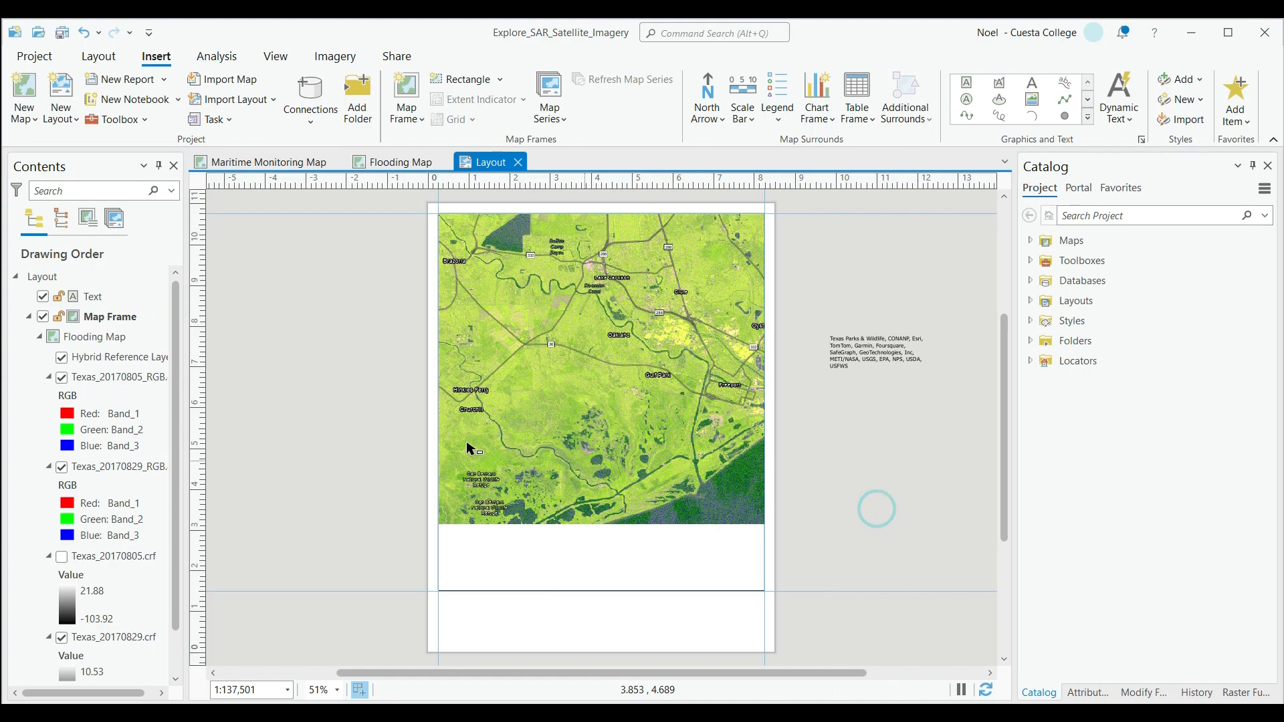
Zoom the Flooding Map out to view the full composite extent and return to the layout.
click(391, 166)
scroll(559, 365, down, 1)
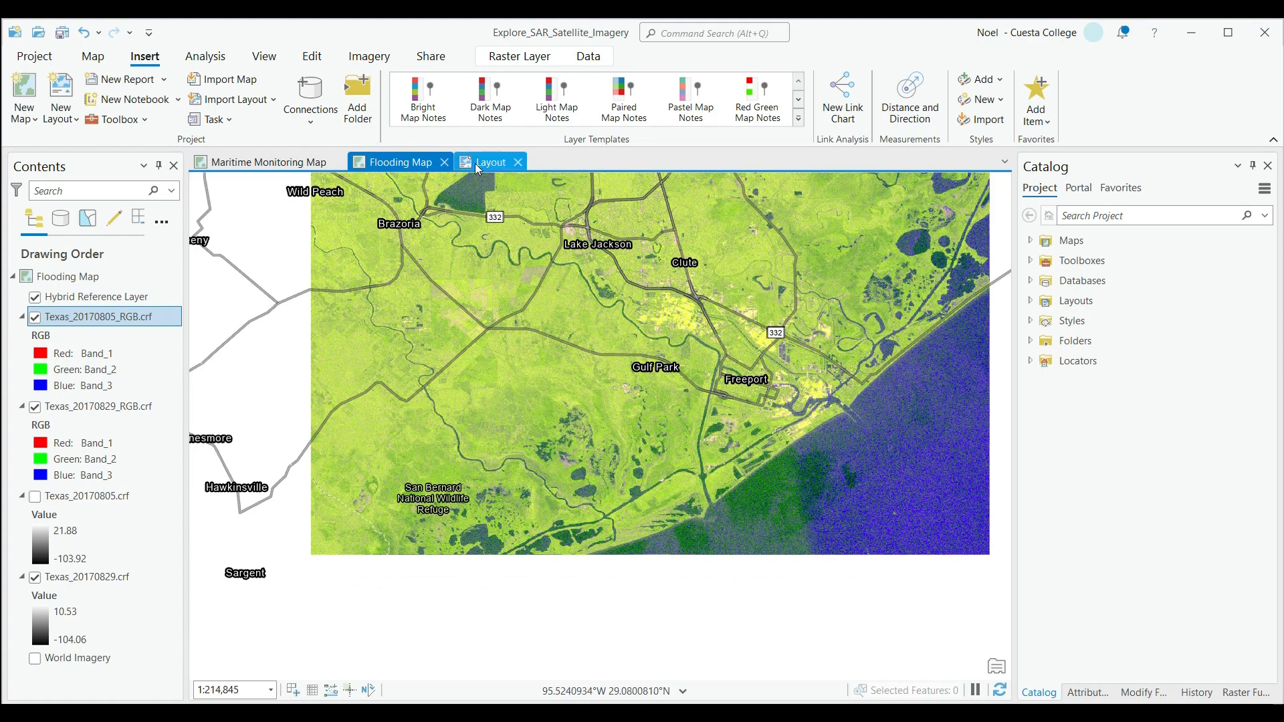
click(480, 165)
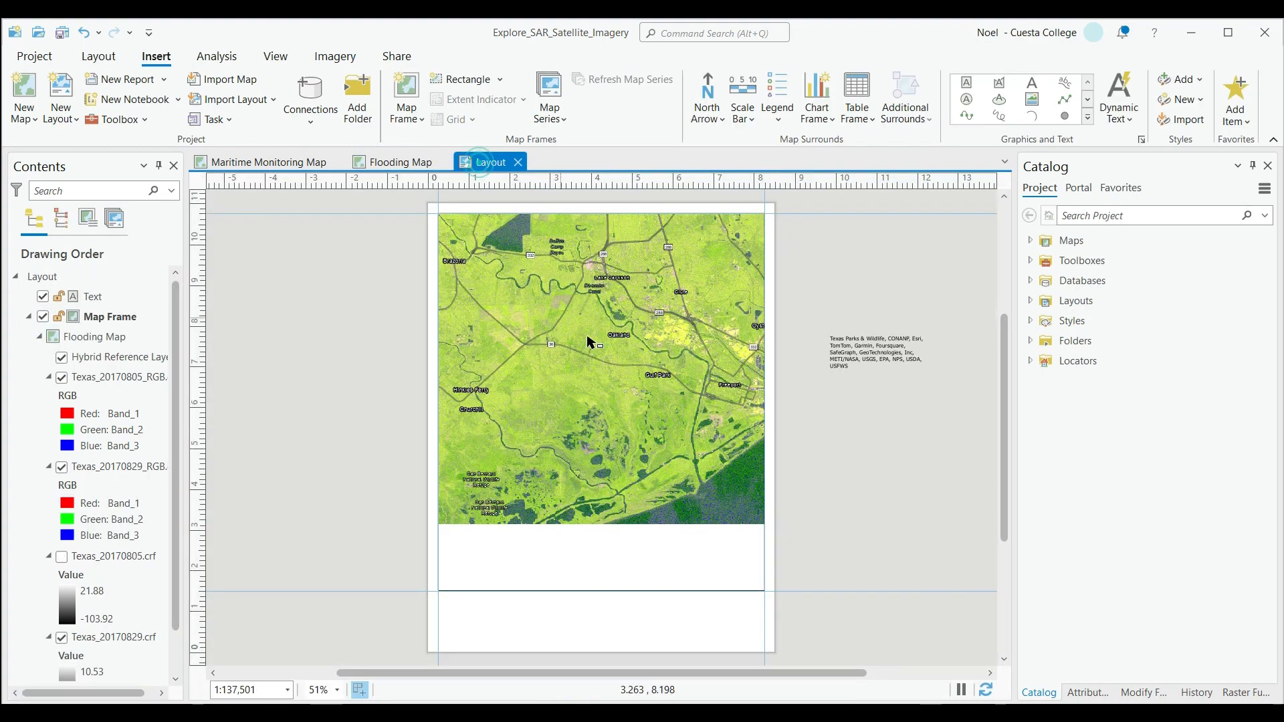
Hide the Texas_20170805_RGB composite in the map frame and zoom the map to the Texas_20170829_RGB layer.
click(661, 401)
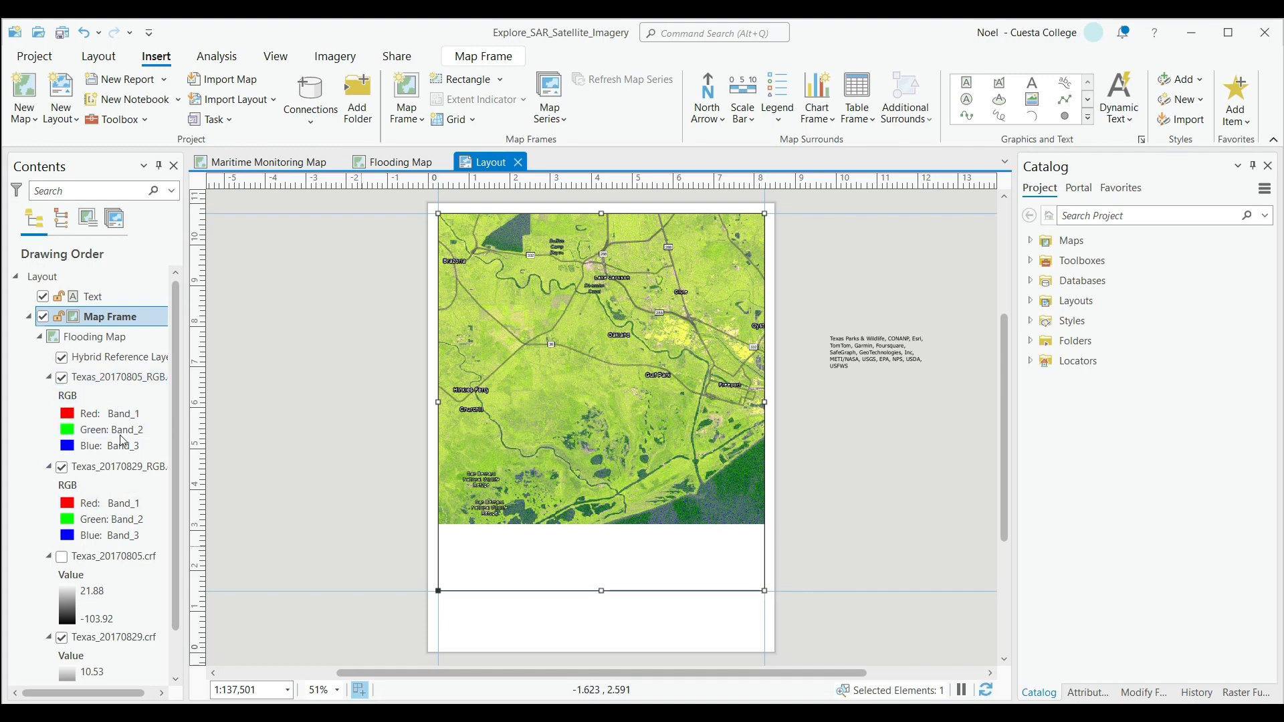
click(62, 377)
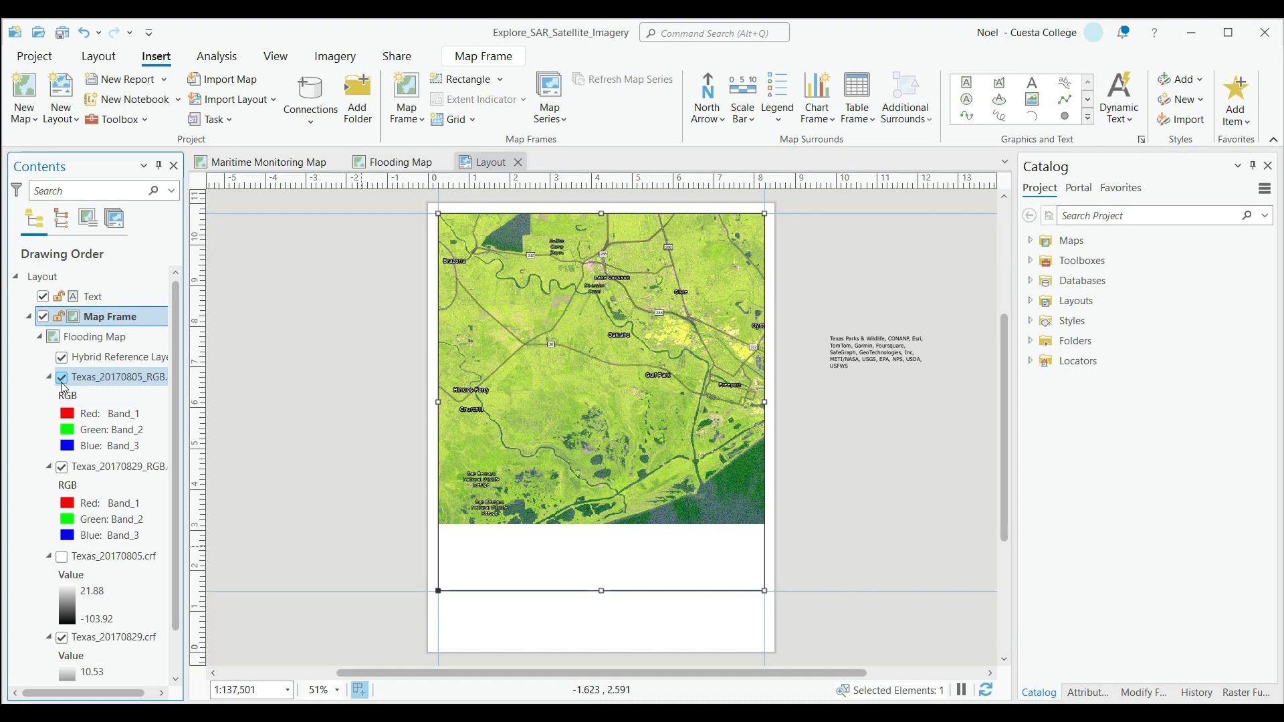
right_click(86, 467)
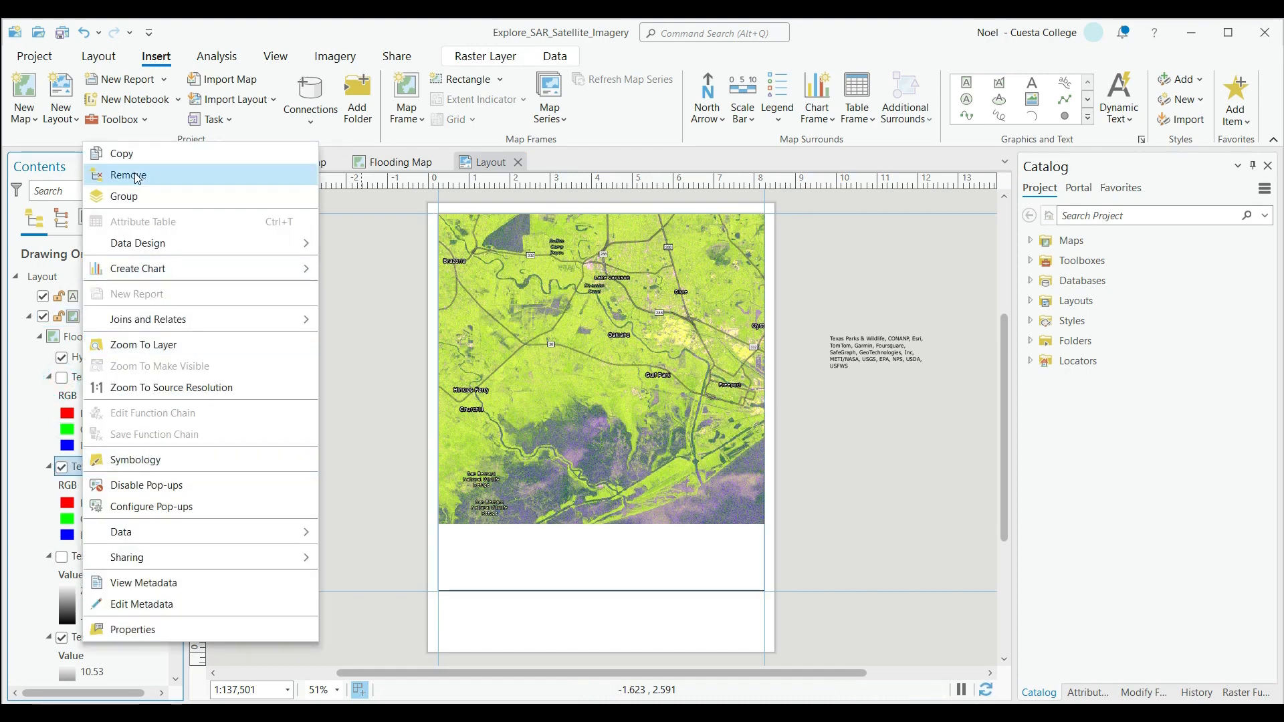
click(138, 347)
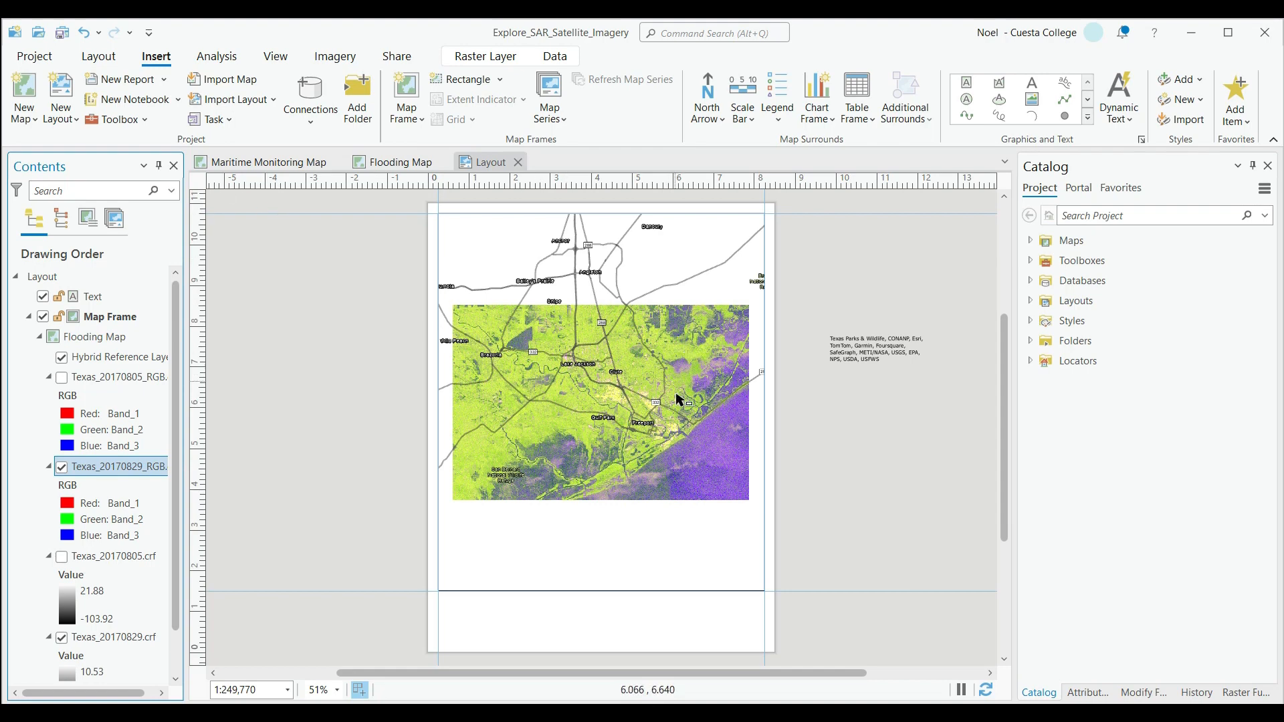
scroll(686, 410, up, 2)
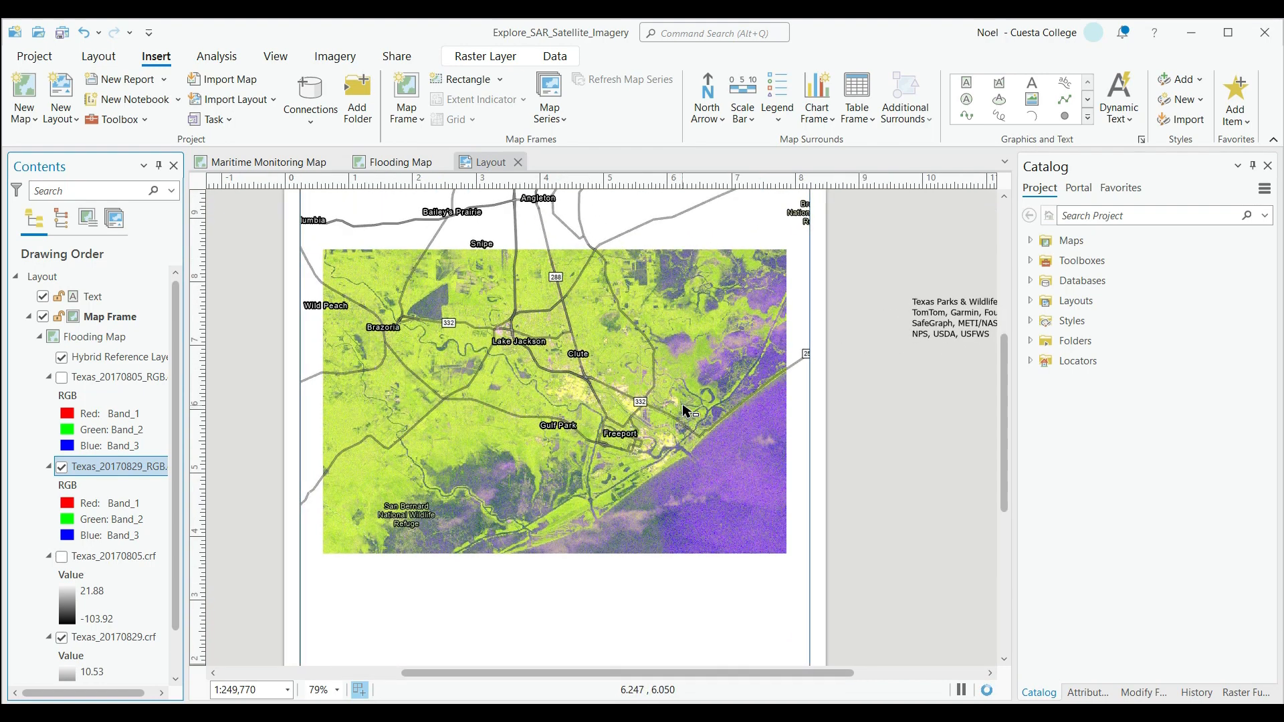
scroll(686, 410, down, 2)
scroll(94, 535, down, 1)
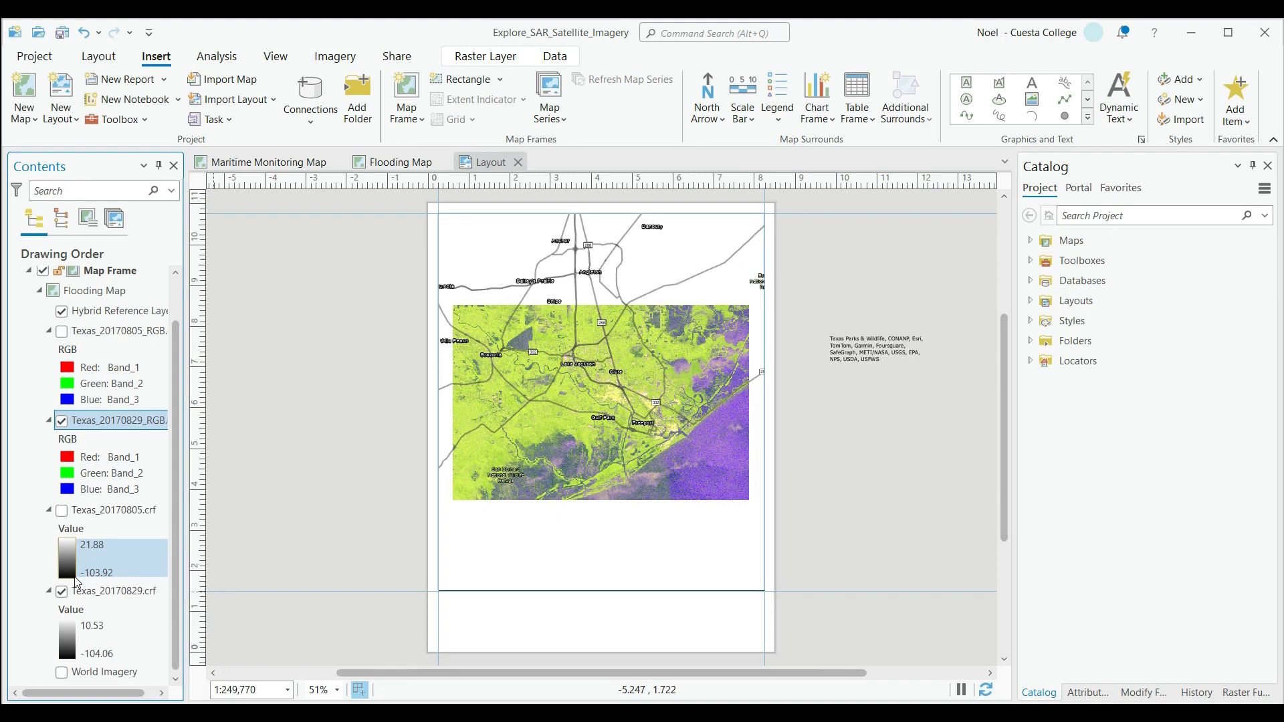
Turn off the Texas_20170829.crf raster beneath the composites in the Flooding Map.
click(62, 593)
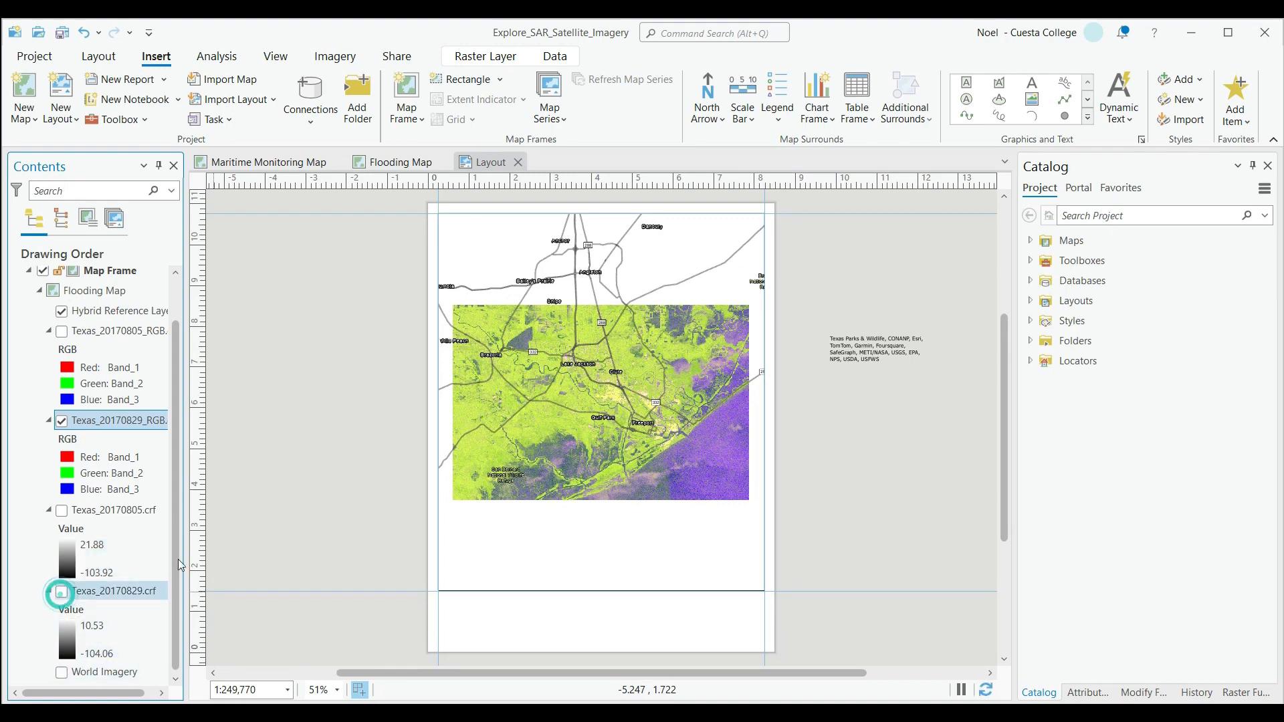
scroll(137, 399, up, 1)
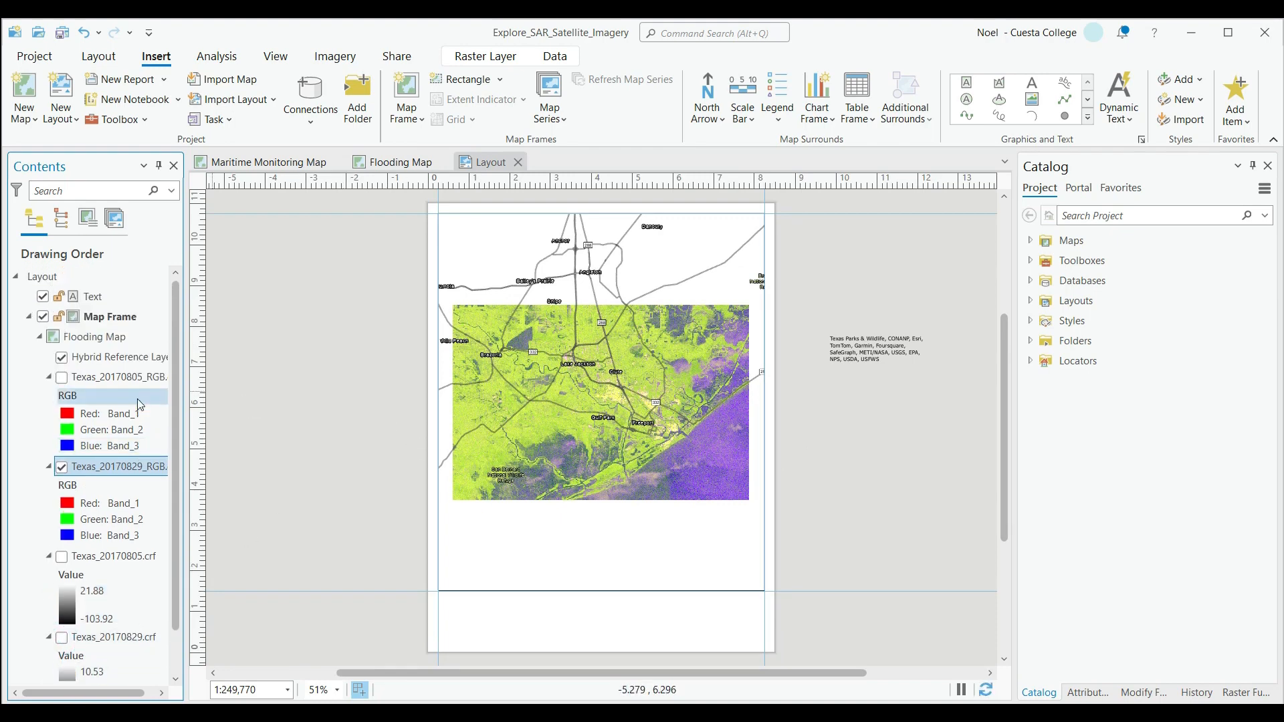
scroll(100, 535, down, 1)
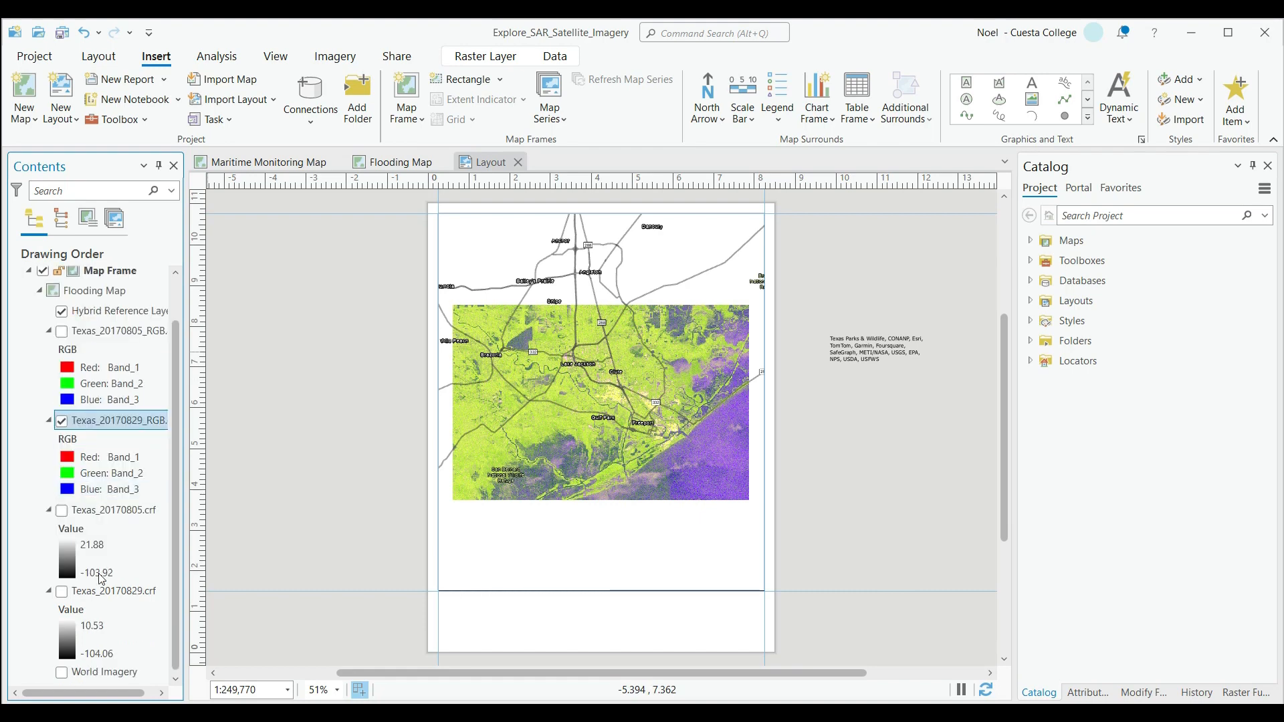
scroll(104, 531, up, 1)
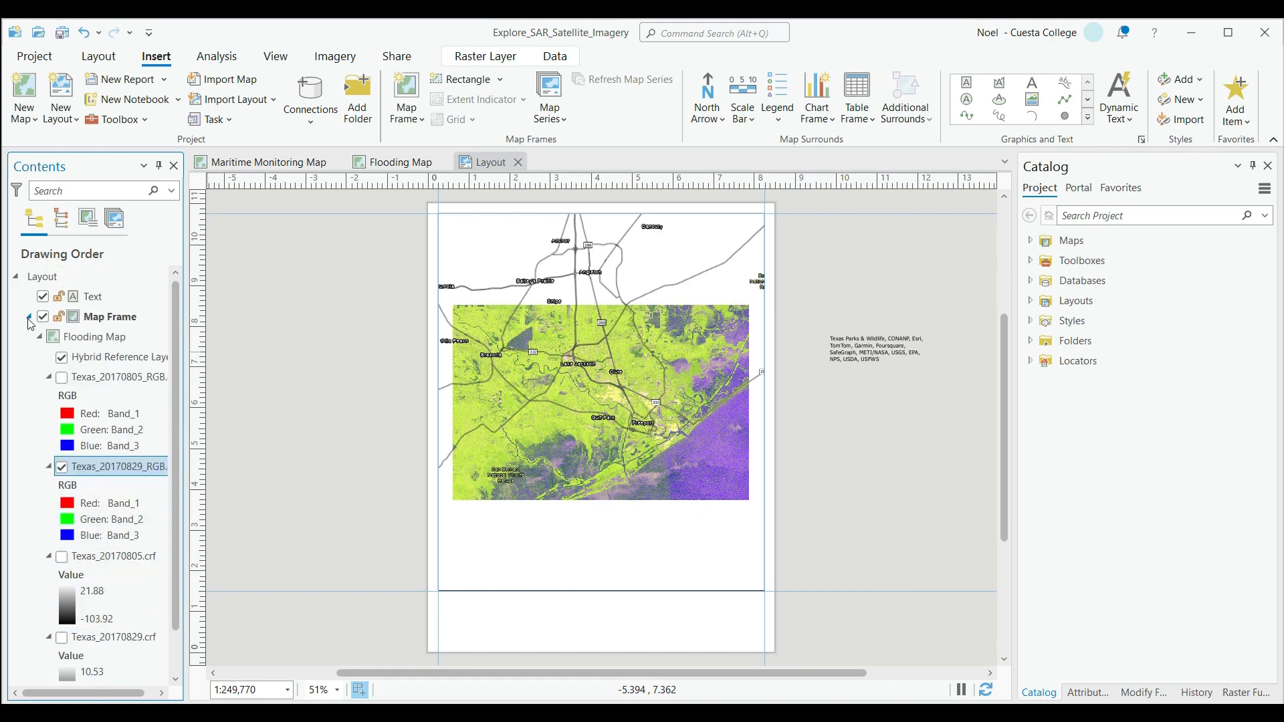
Hide the Hybrid Reference Layer and show the World Imagery basemap behind the flood composite.
click(62, 358)
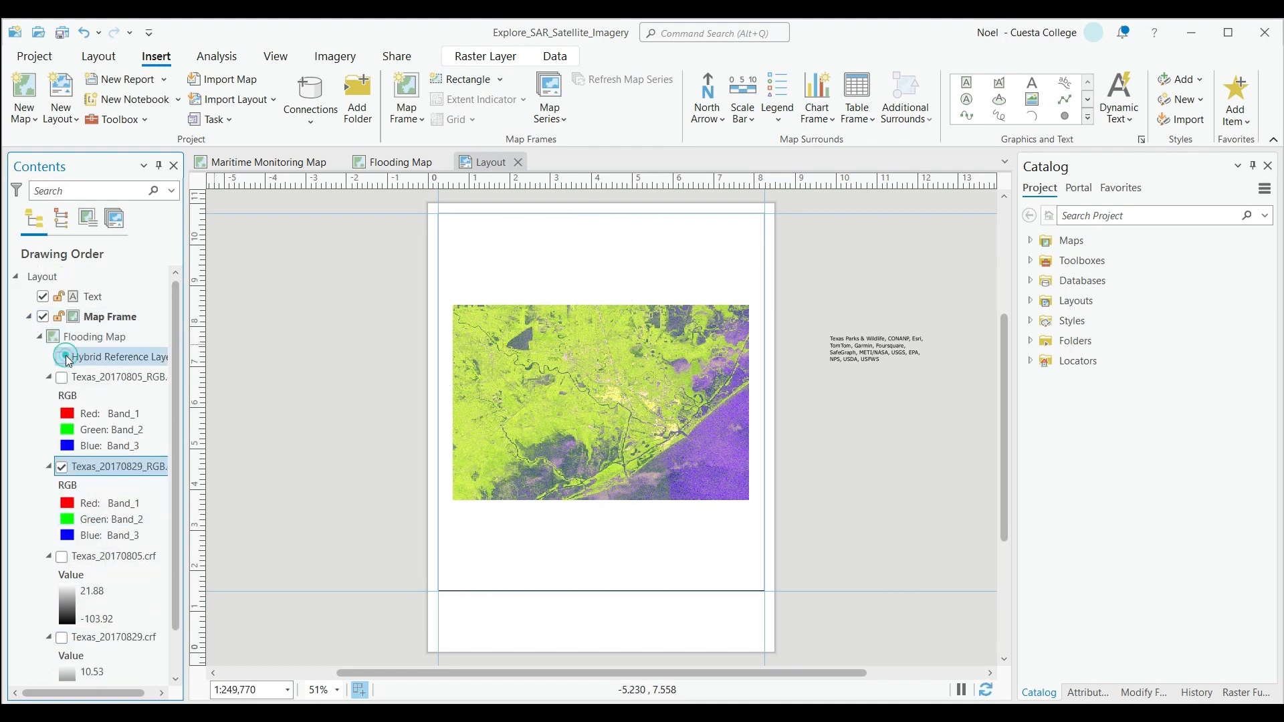
click(62, 358)
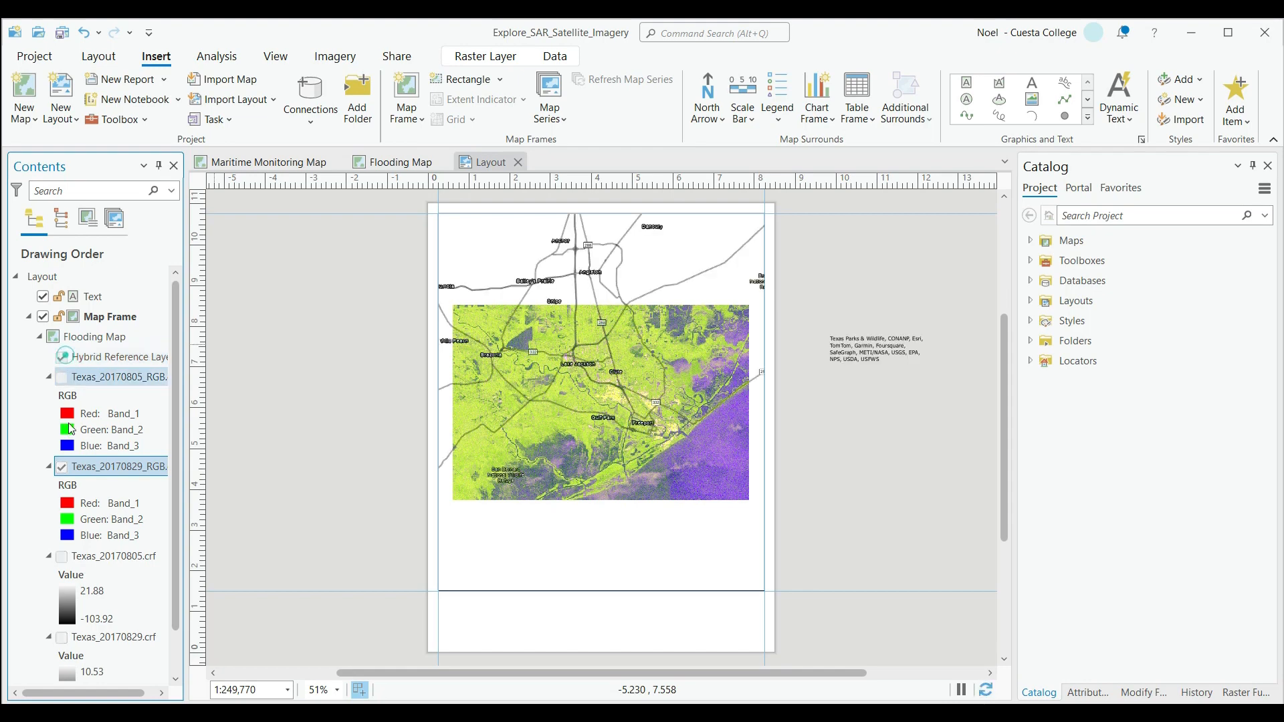
scroll(67, 362, down, 1)
click(62, 317)
scroll(65, 360, down, 1)
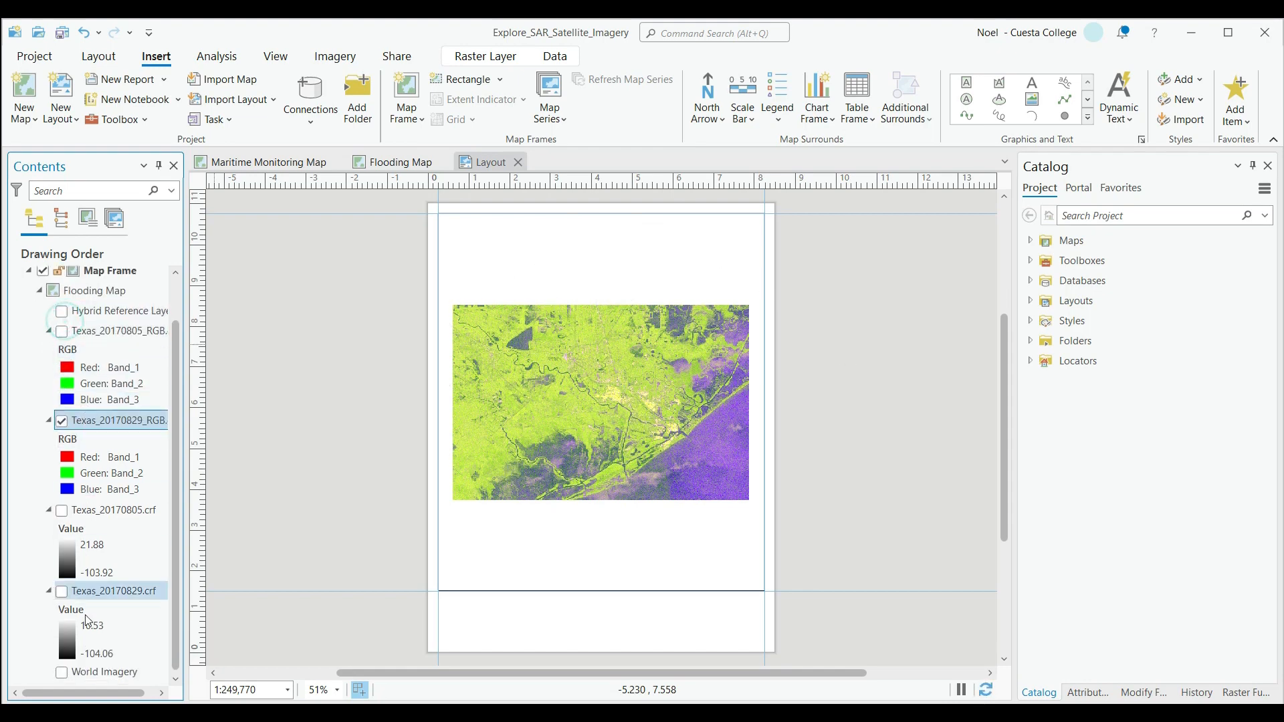
click(62, 672)
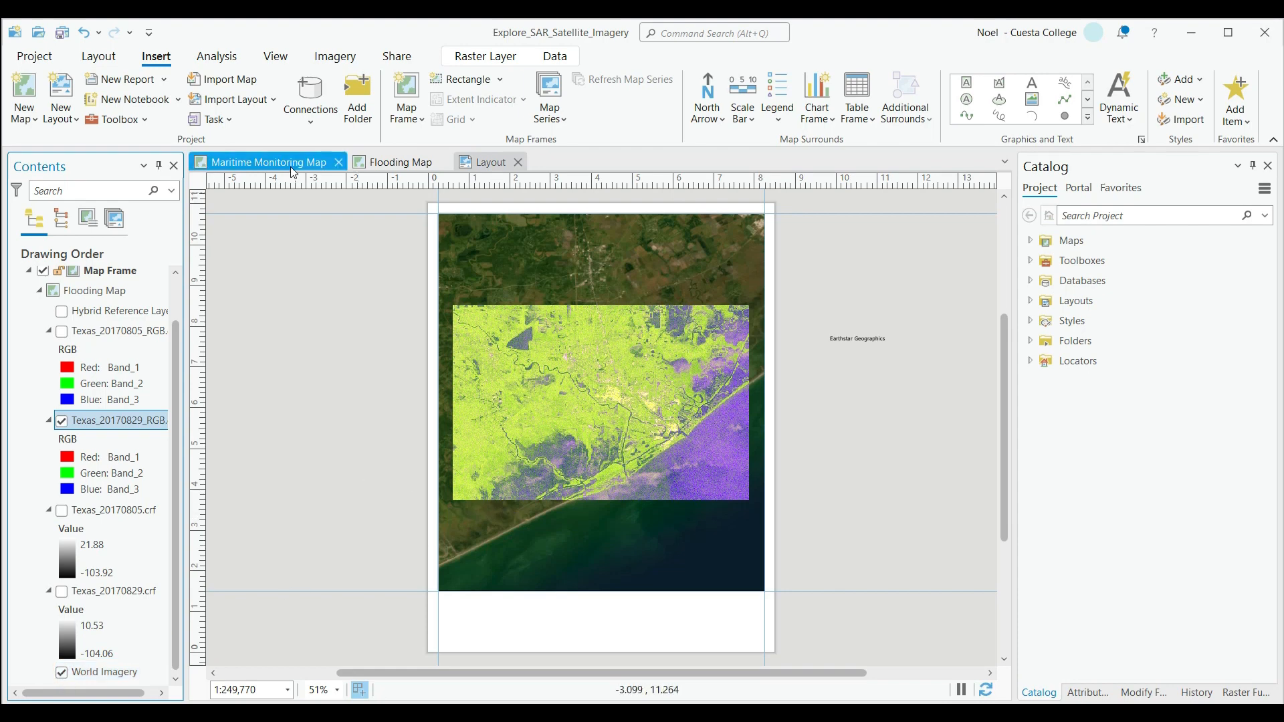
Insert the first ArcGIS north arrow style in the blank strip below the map, aligned to the page's left guide.
click(708, 113)
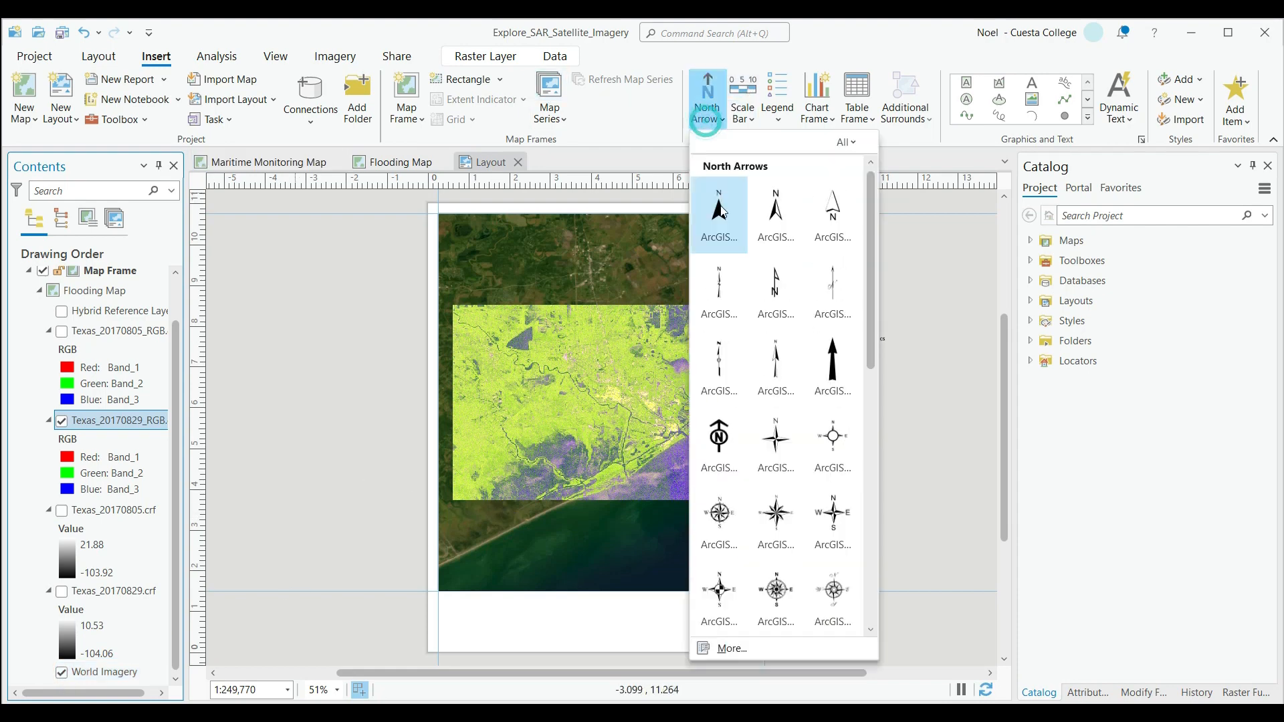
click(720, 211)
click(440, 607)
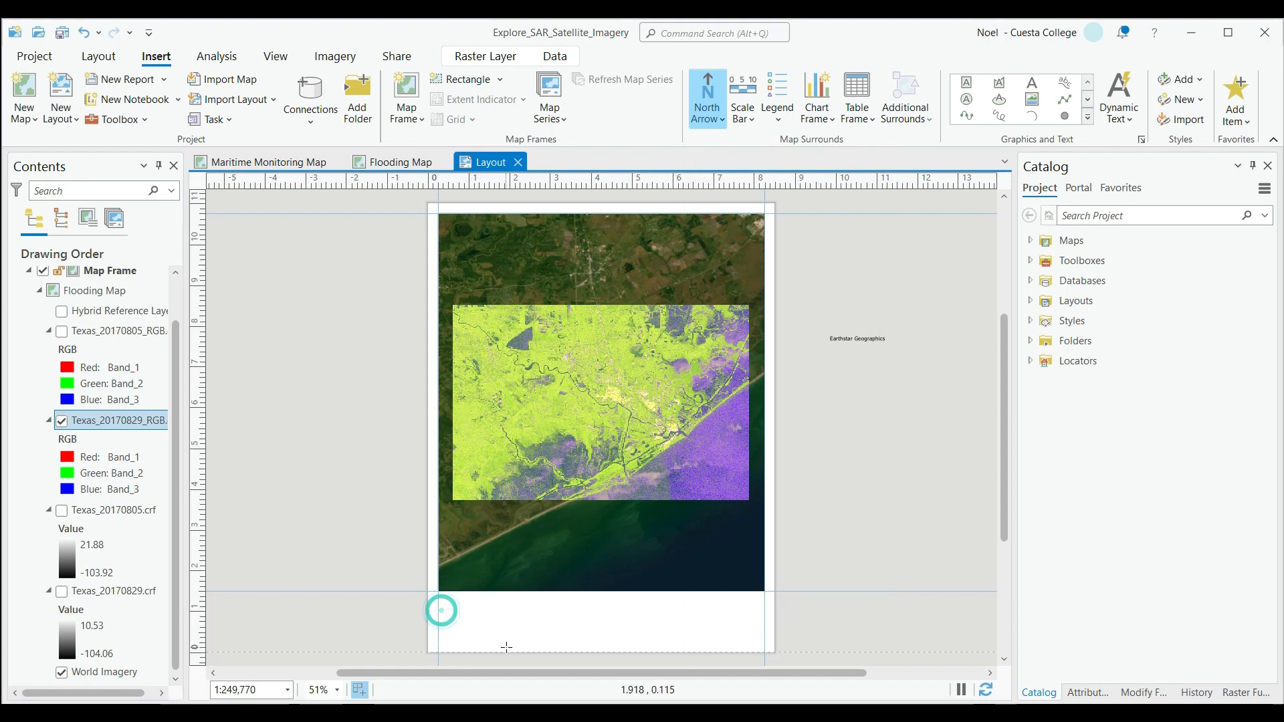
drag(473, 629, 448, 622)
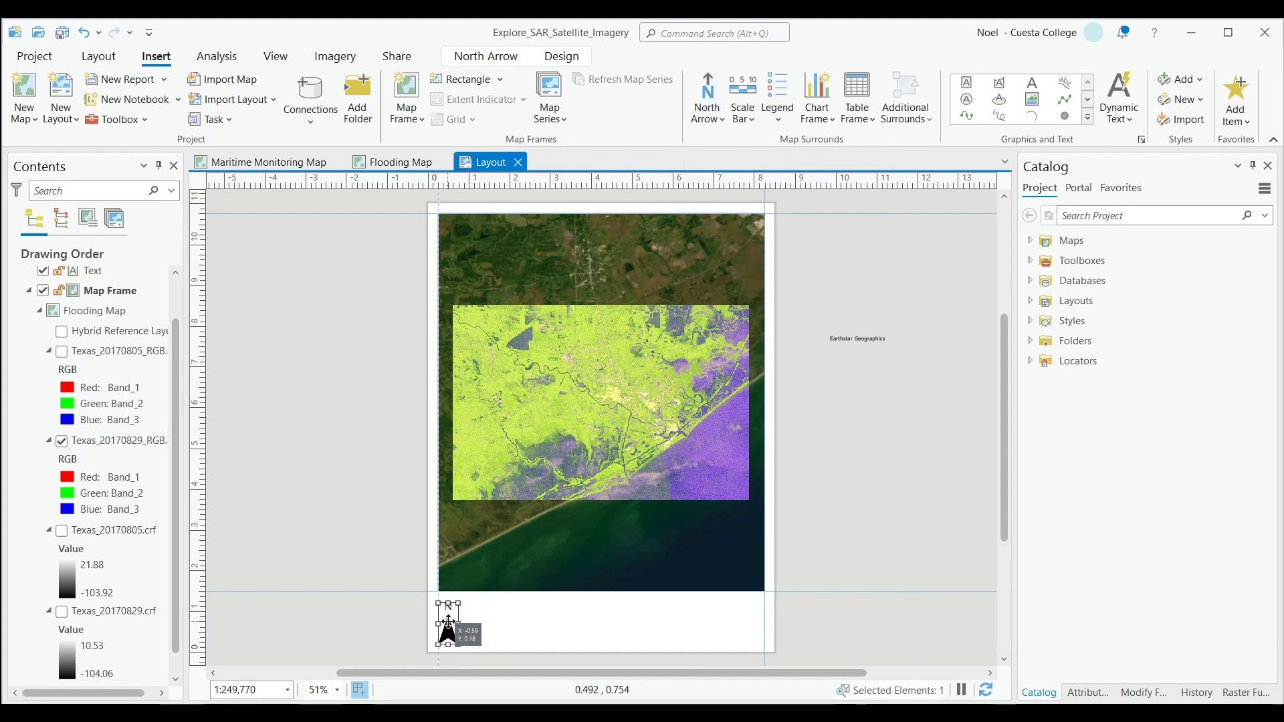
Insert a scale bar in miles beside the north arrow, with its right end at the page's center and its base level with the arrow.
click(749, 121)
click(766, 194)
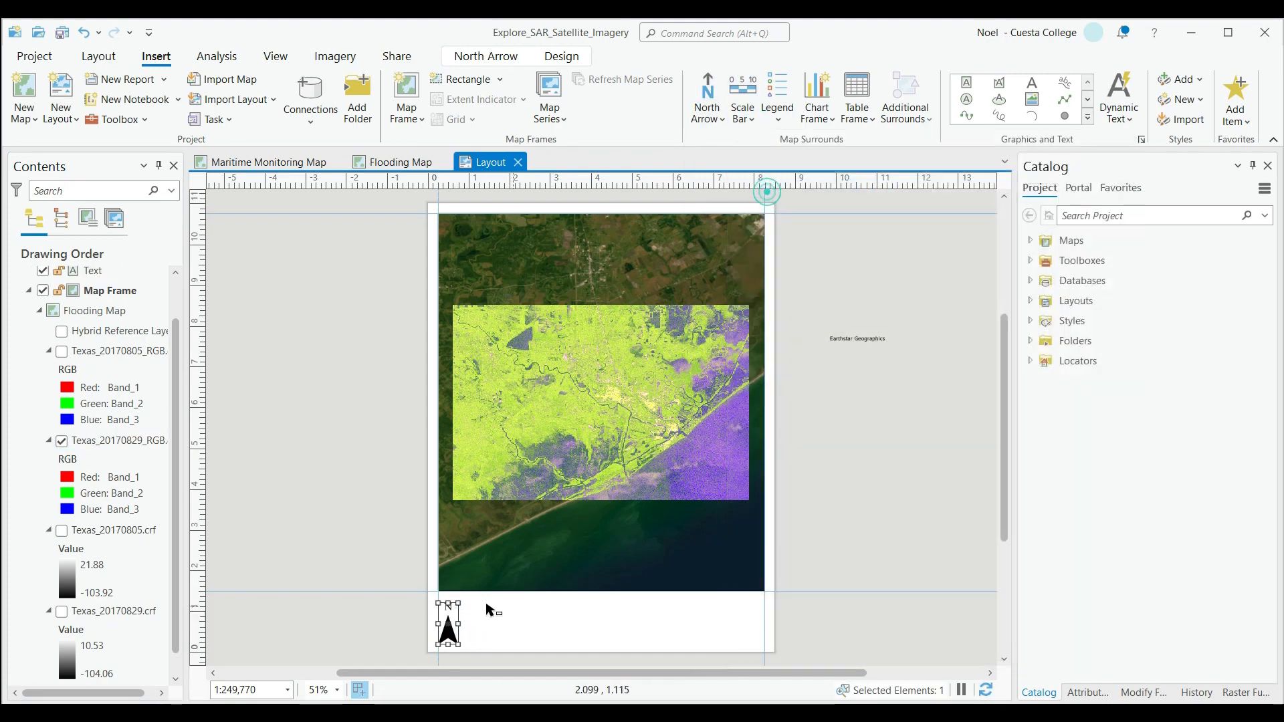
drag(466, 626, 601, 646)
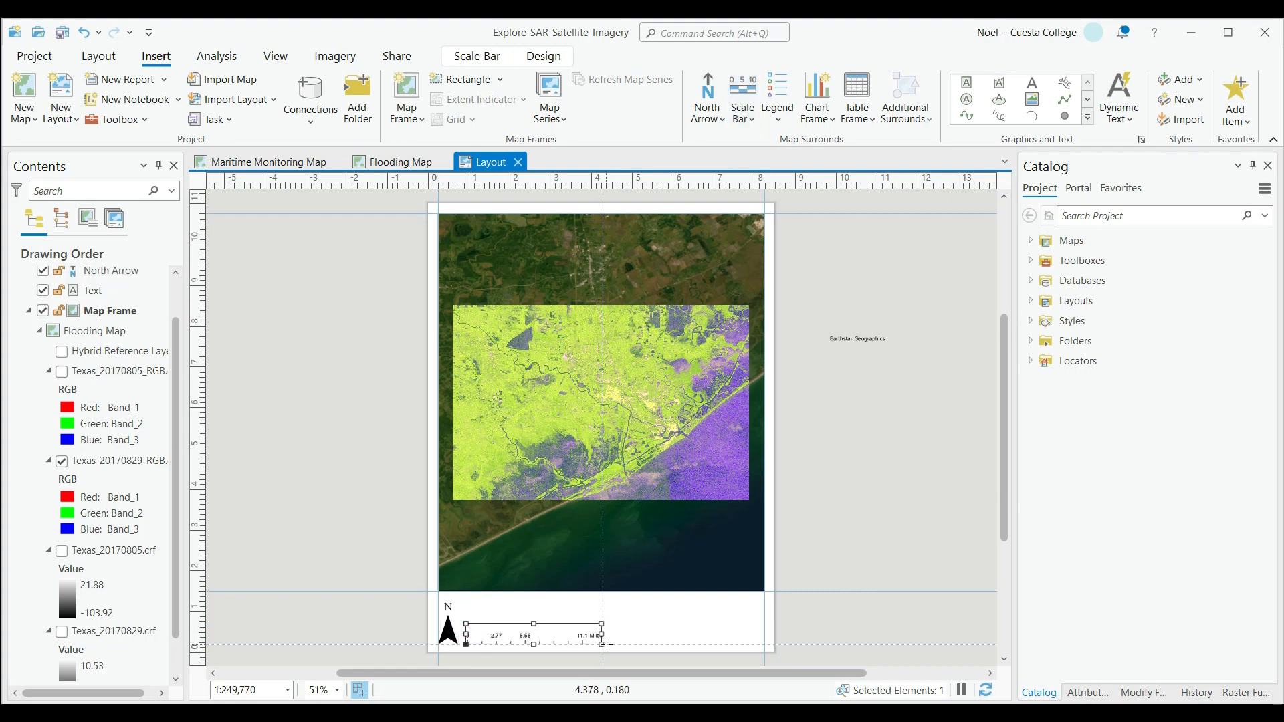
Set the scale bar's fitting strategy to Adjust width and its division value to 1.
right_click(579, 641)
click(598, 609)
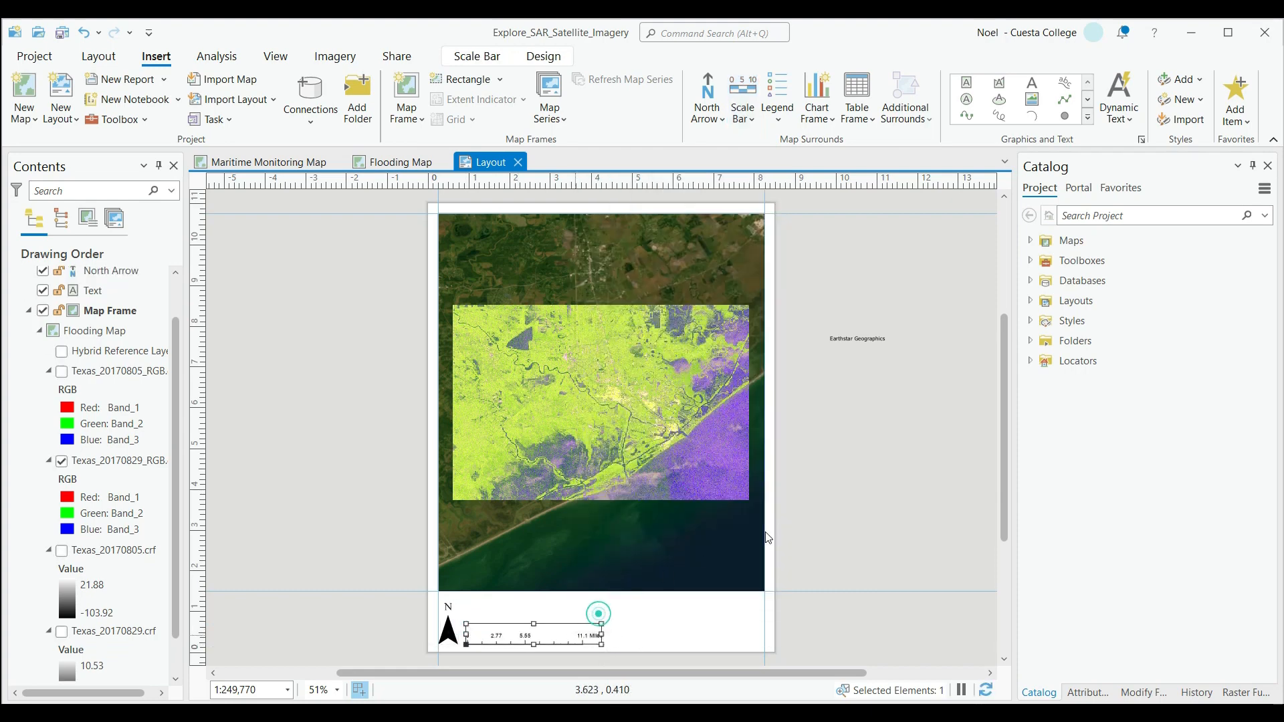
click(1073, 246)
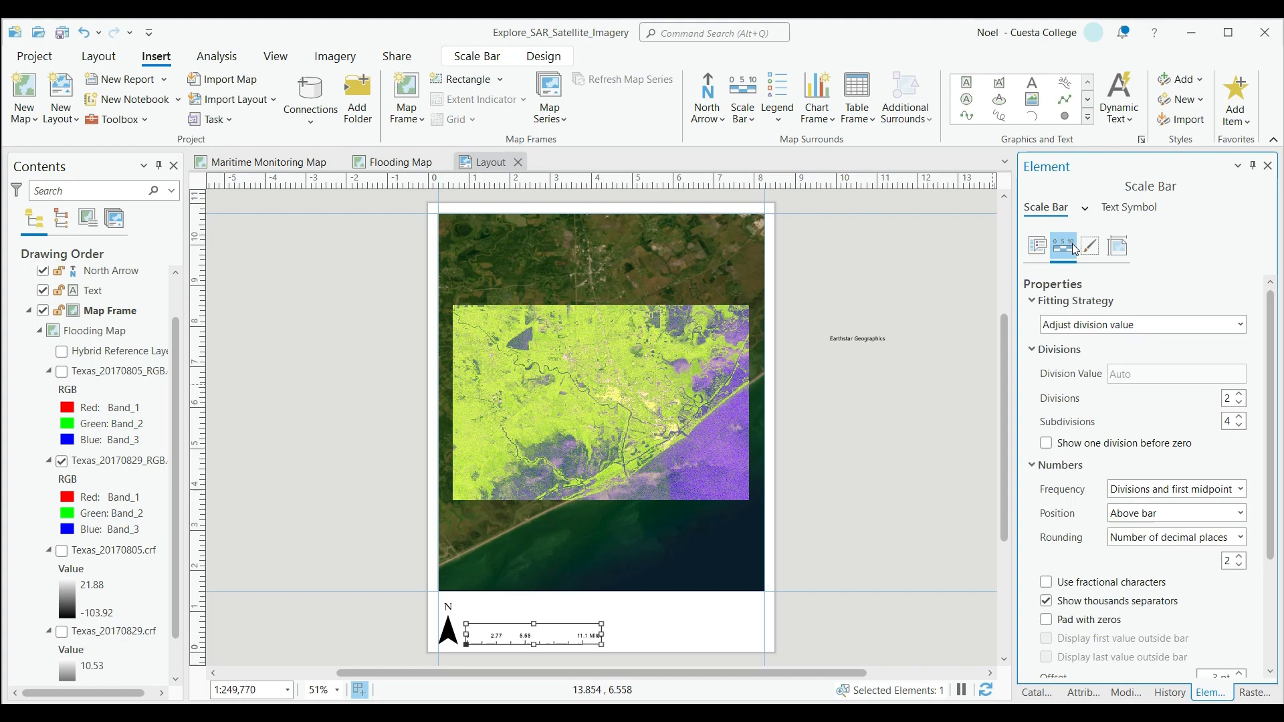
click(1190, 326)
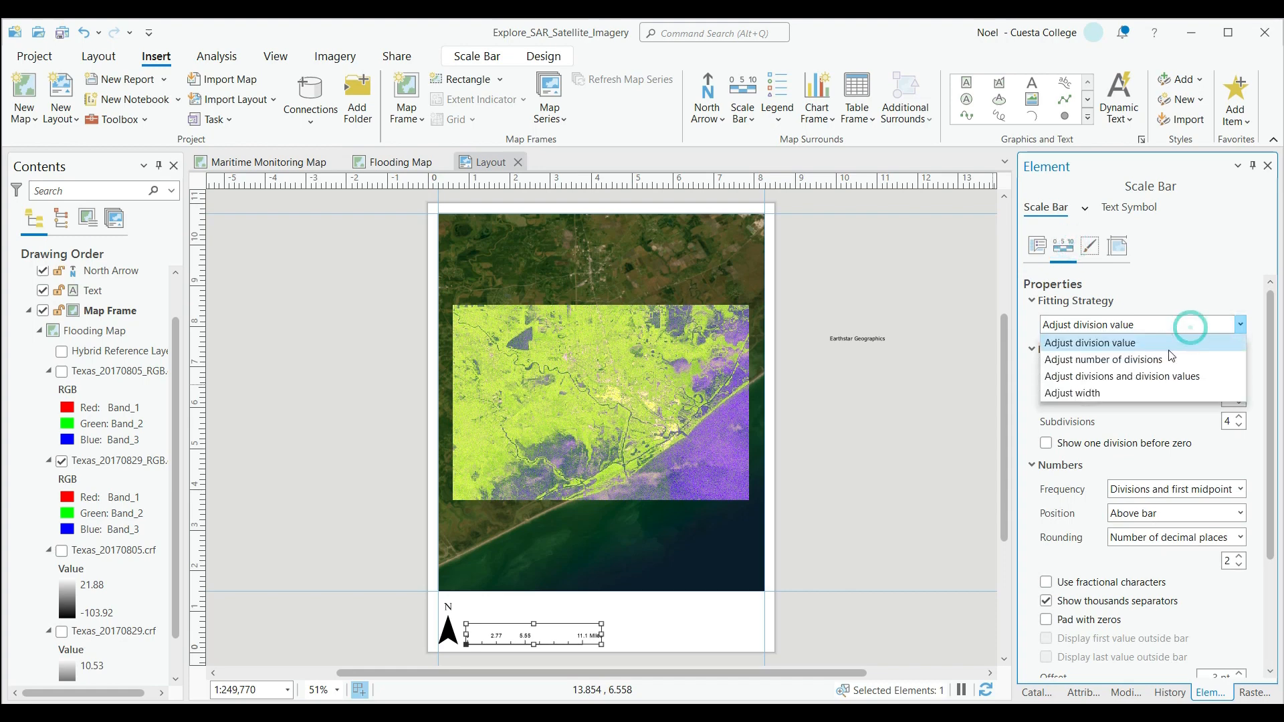
click(1136, 394)
drag(1141, 375, 1111, 377)
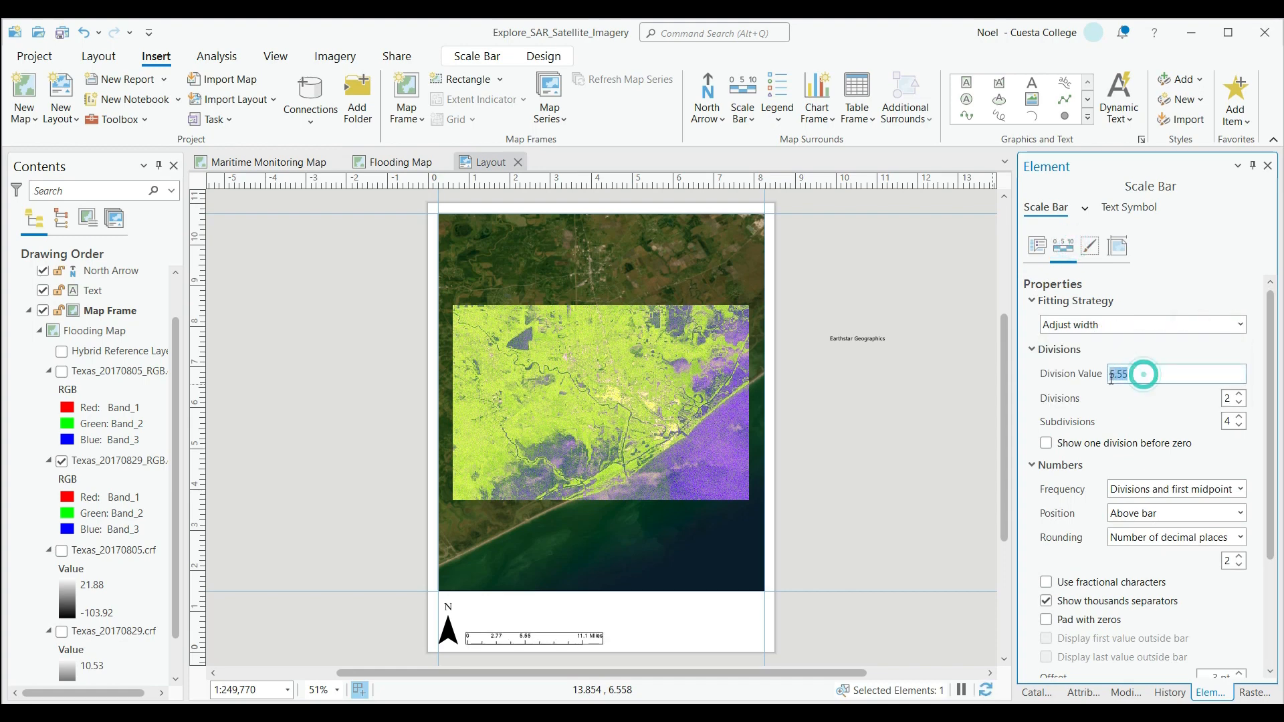
text(0.5)
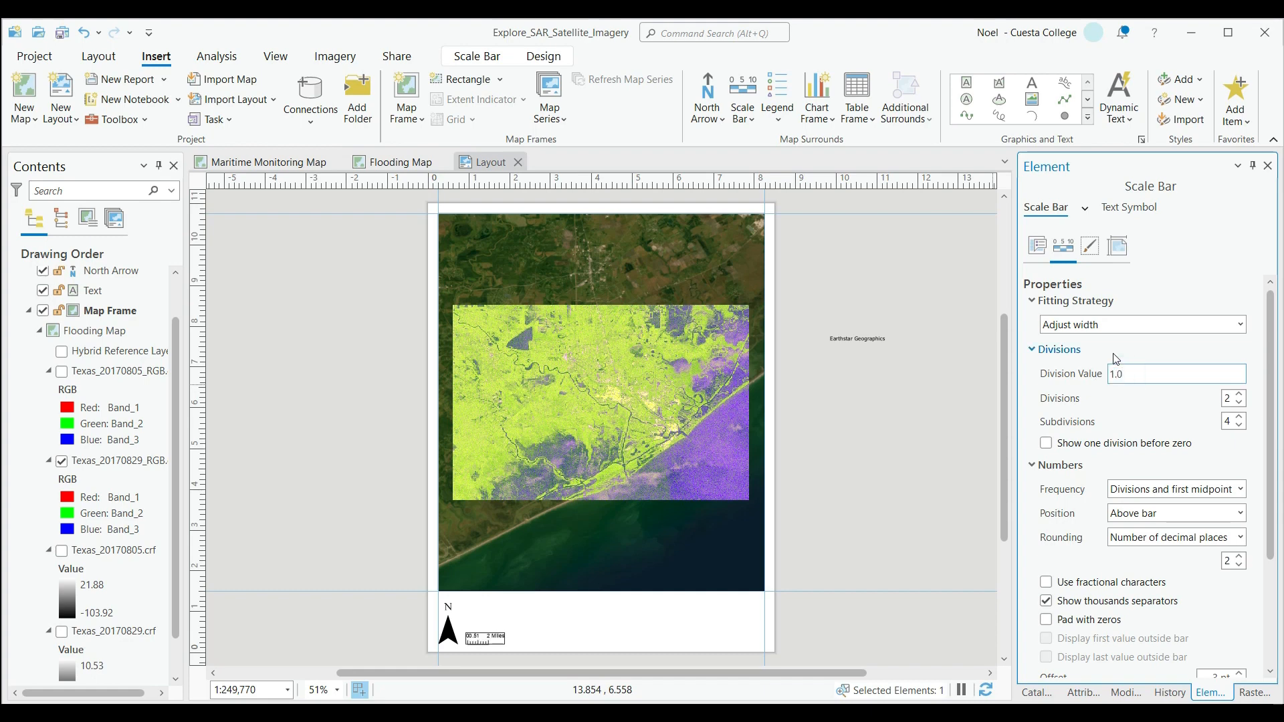
click(905, 453)
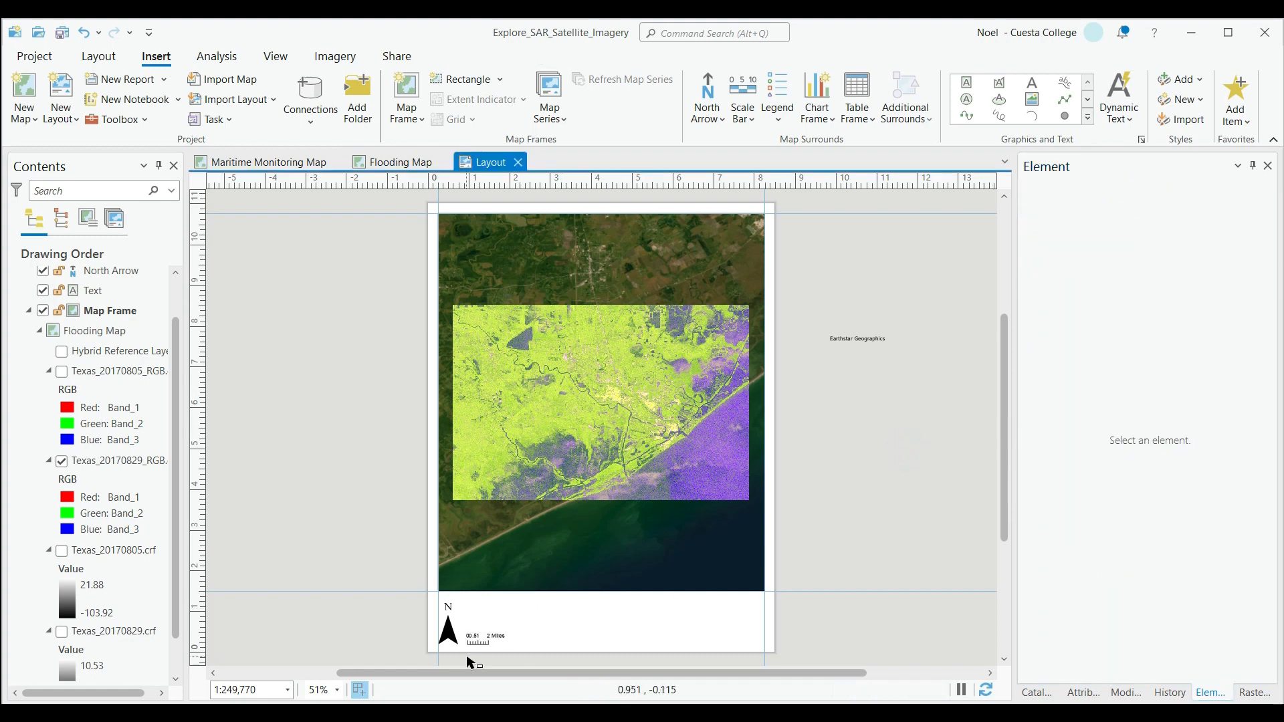
Set the scale bar's division value to 2.
click(490, 641)
right_click(490, 640)
click(516, 671)
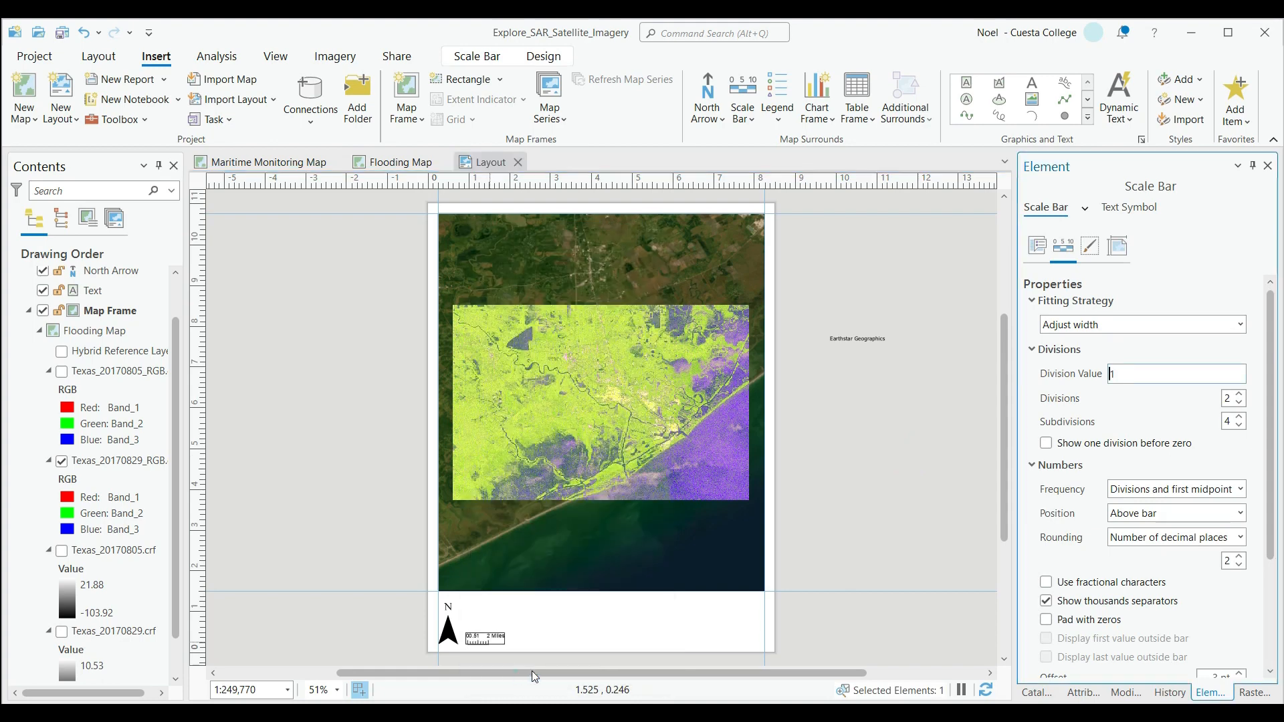
double_click(1170, 372)
text(2)
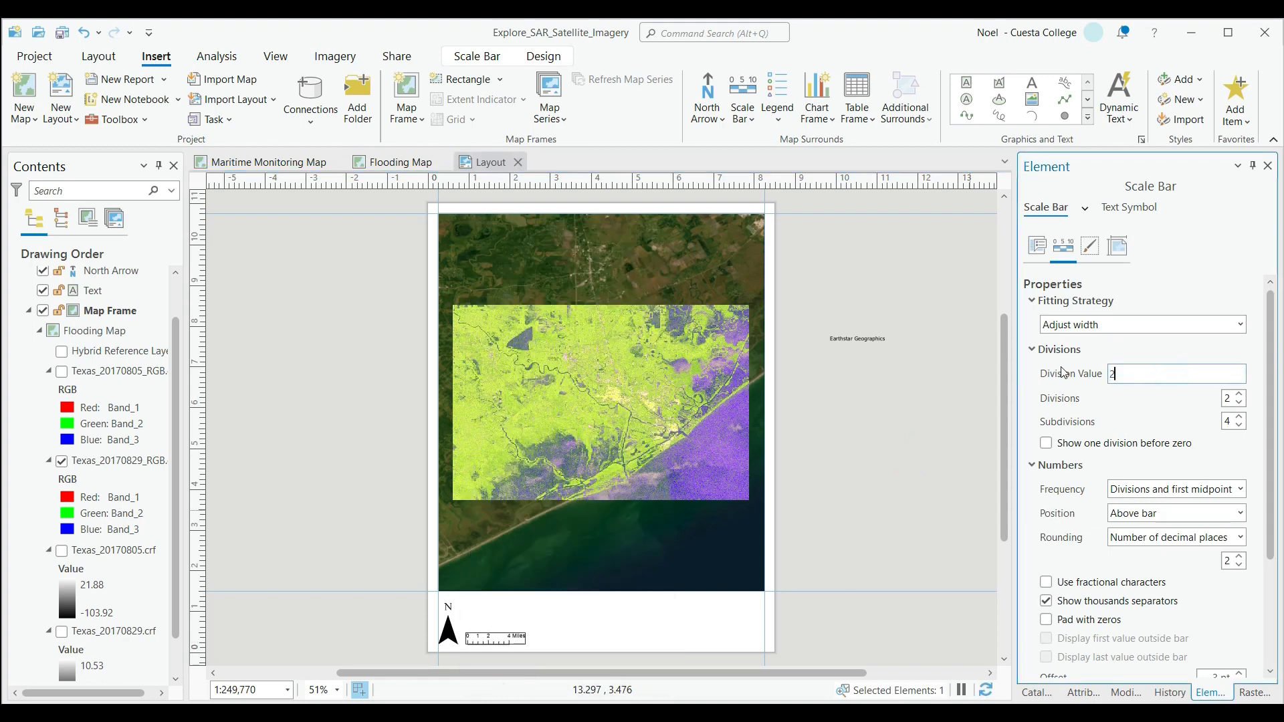
click(828, 623)
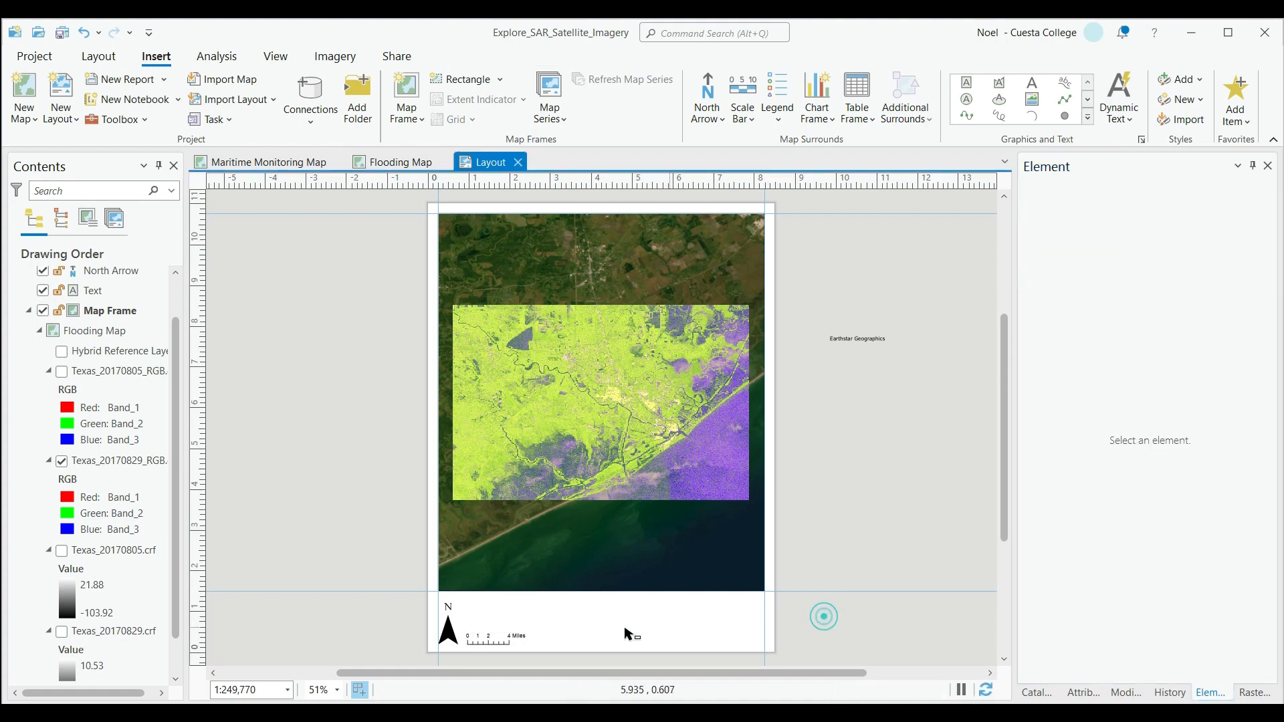
Set the number frequency of the scale bar to Divisions.
click(507, 644)
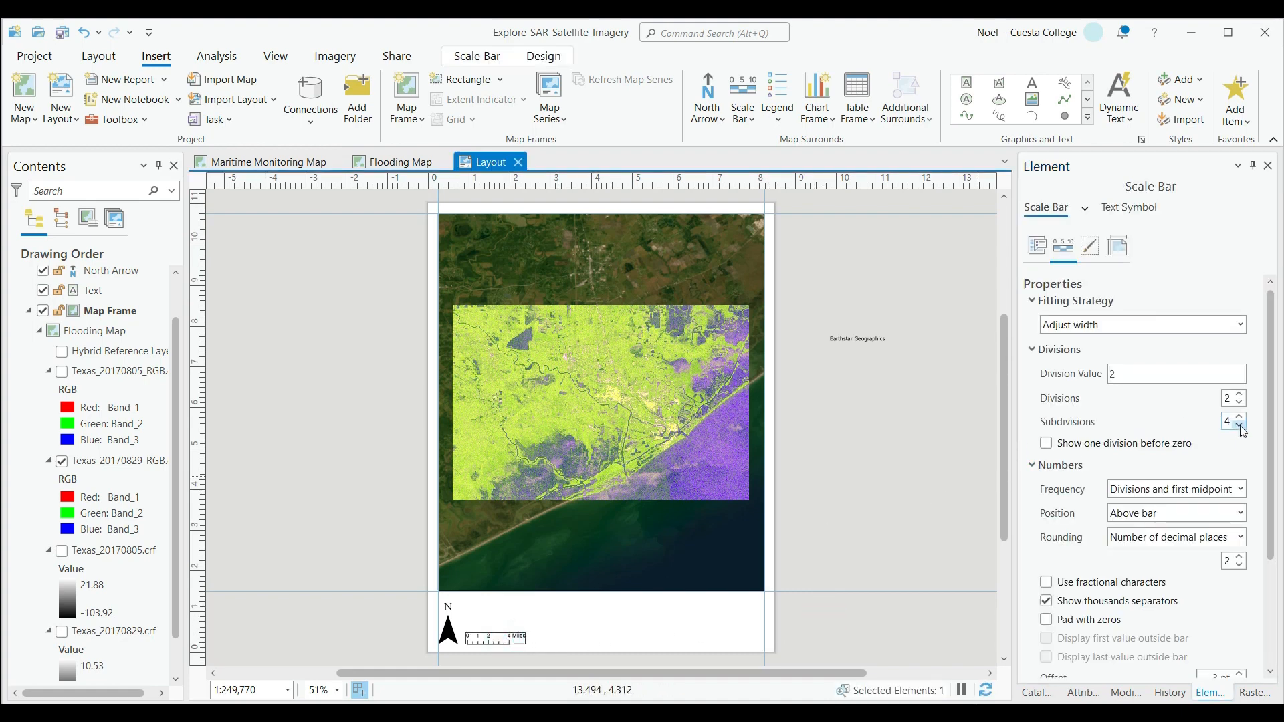
click(1240, 489)
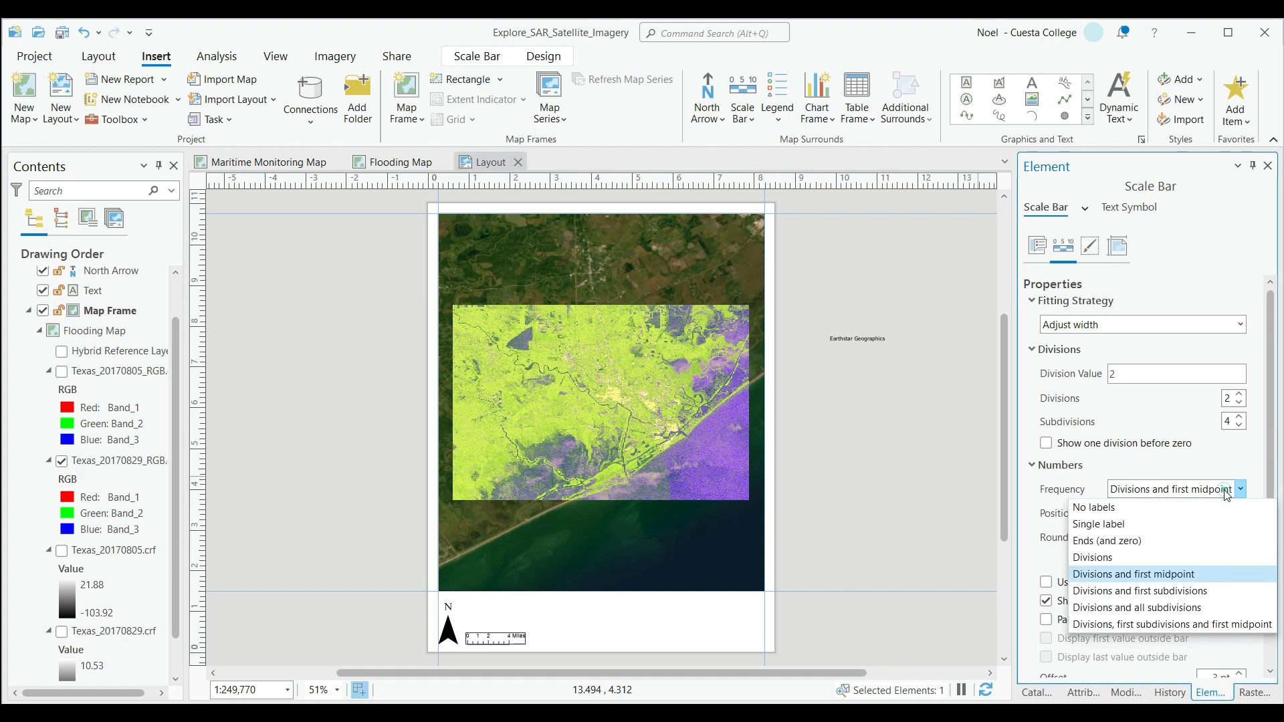
click(1160, 559)
click(874, 584)
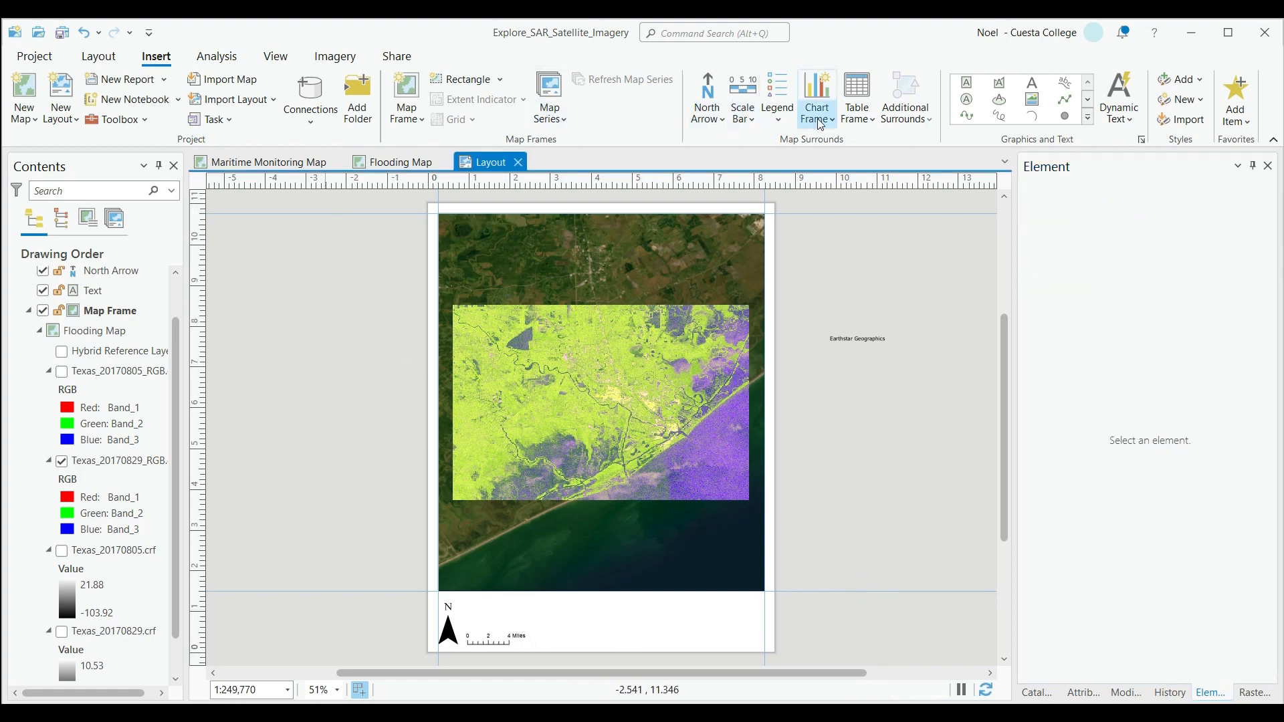
Insert a legend for the map frame in the blank strip below the map, beside the scale bar.
click(779, 119)
click(784, 201)
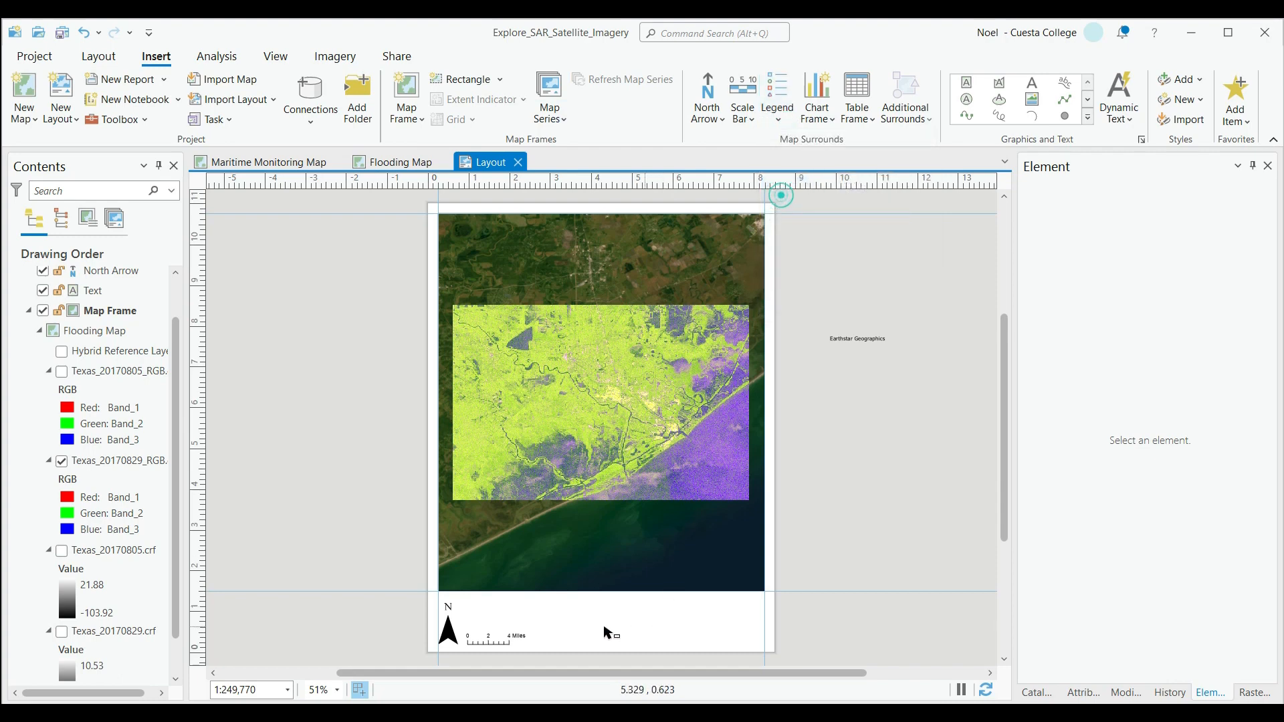
drag(537, 604, 626, 645)
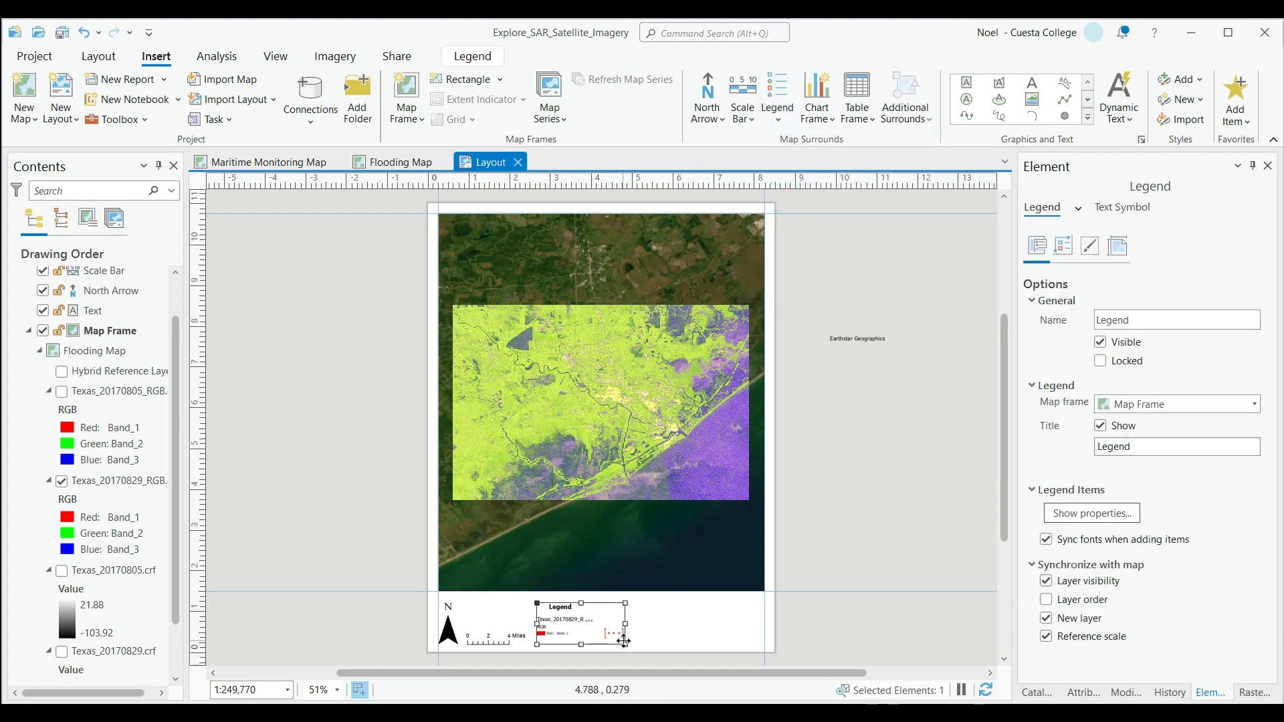
right_click(585, 632)
click(595, 610)
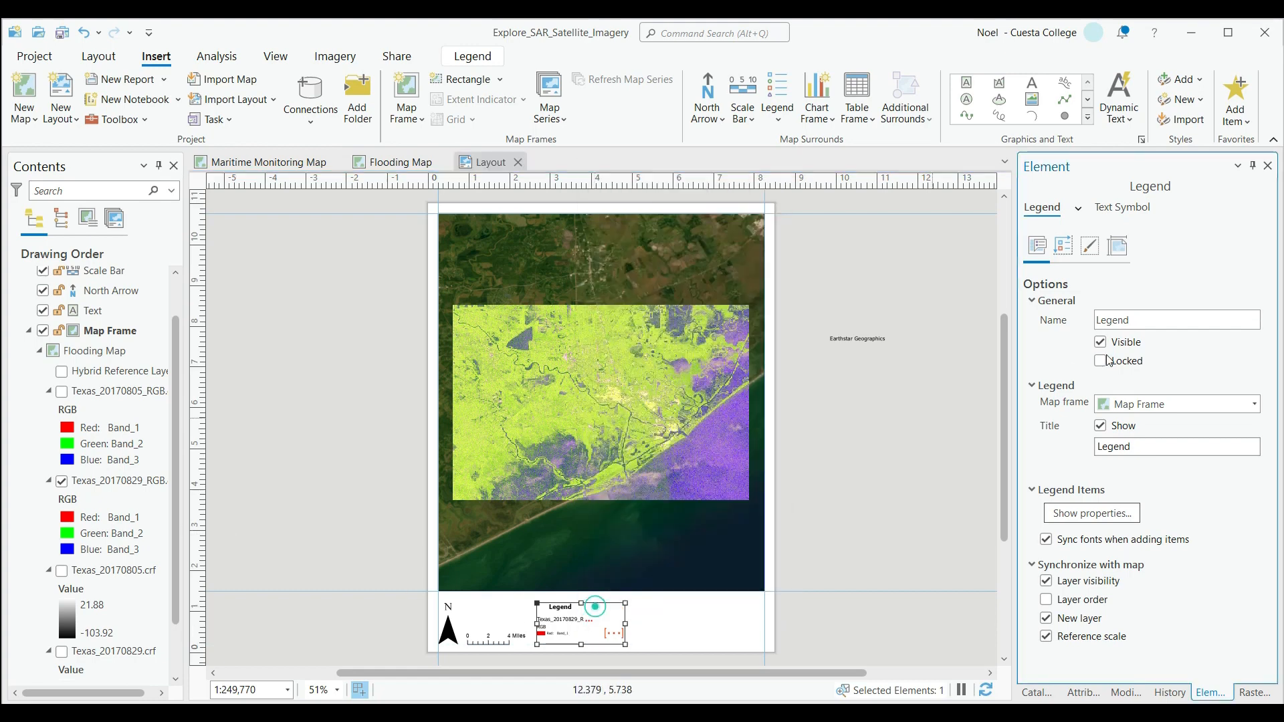
click(1063, 246)
click(1090, 248)
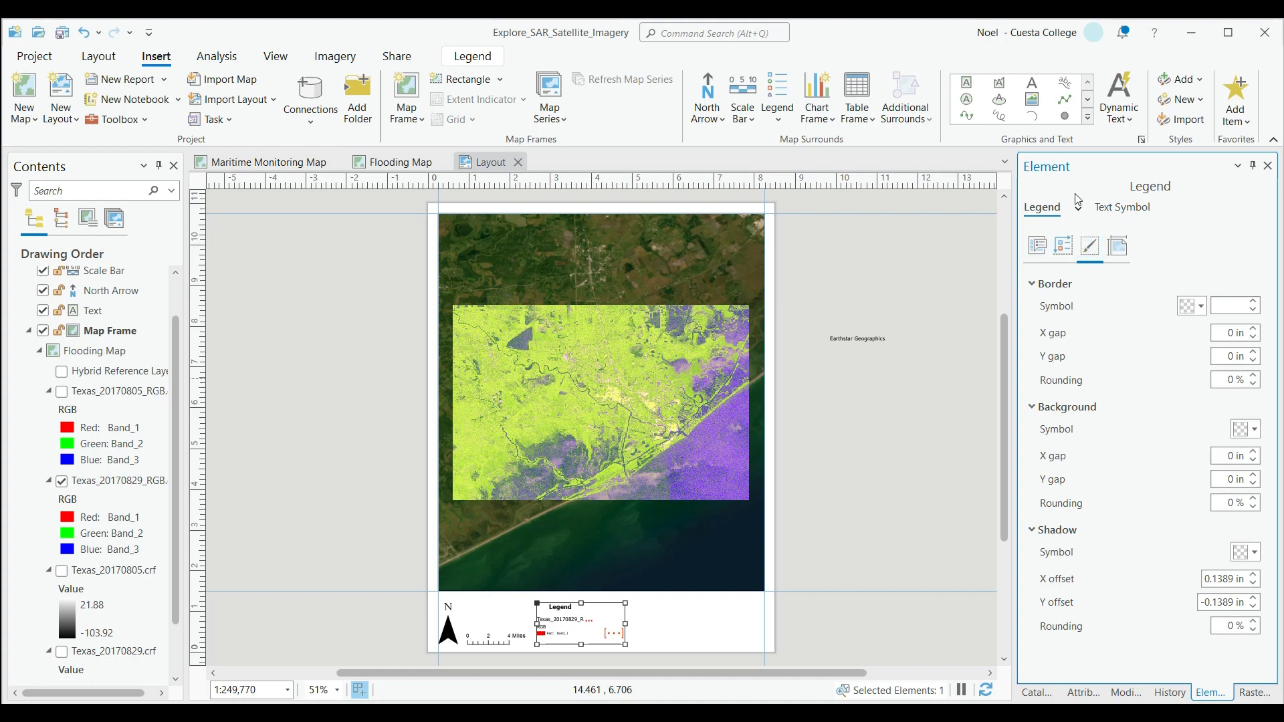
click(1077, 209)
click(1100, 230)
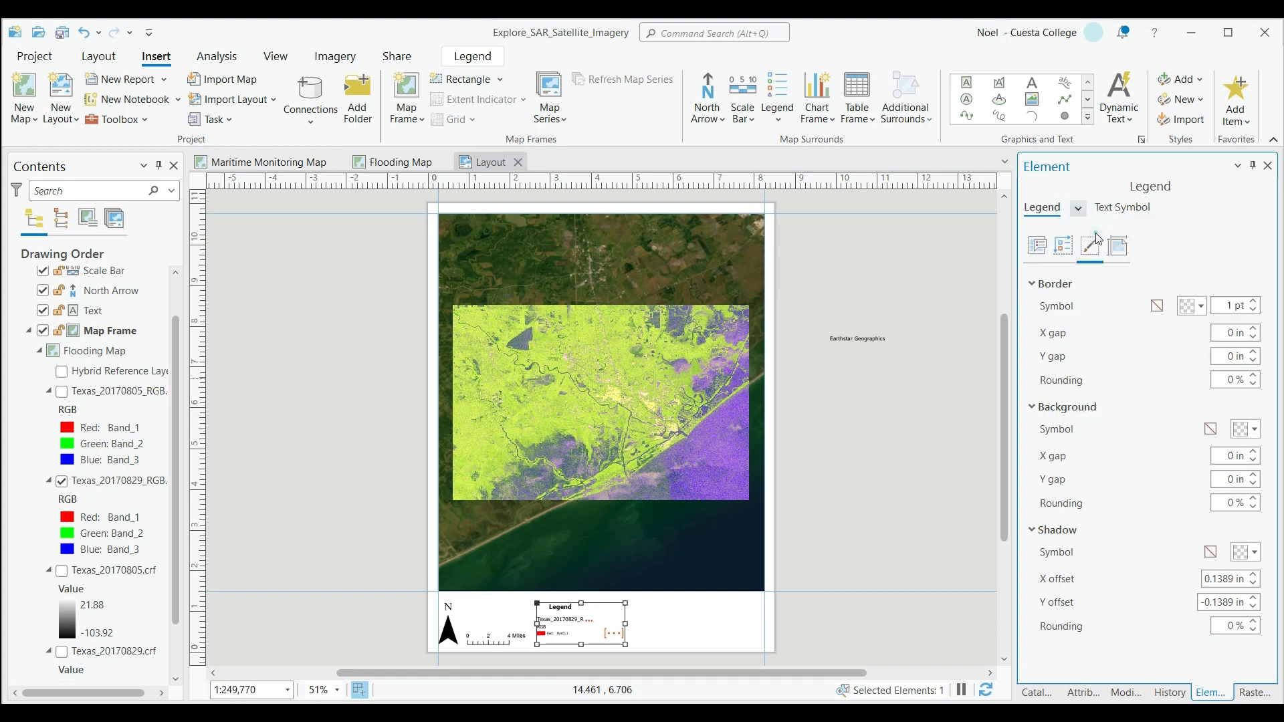
Enlarge the legend and hide its Texas_20170805_RGB.crf, Texas_20170805.crf and Texas_20170829.crf items.
scroll(60, 320, up, 1)
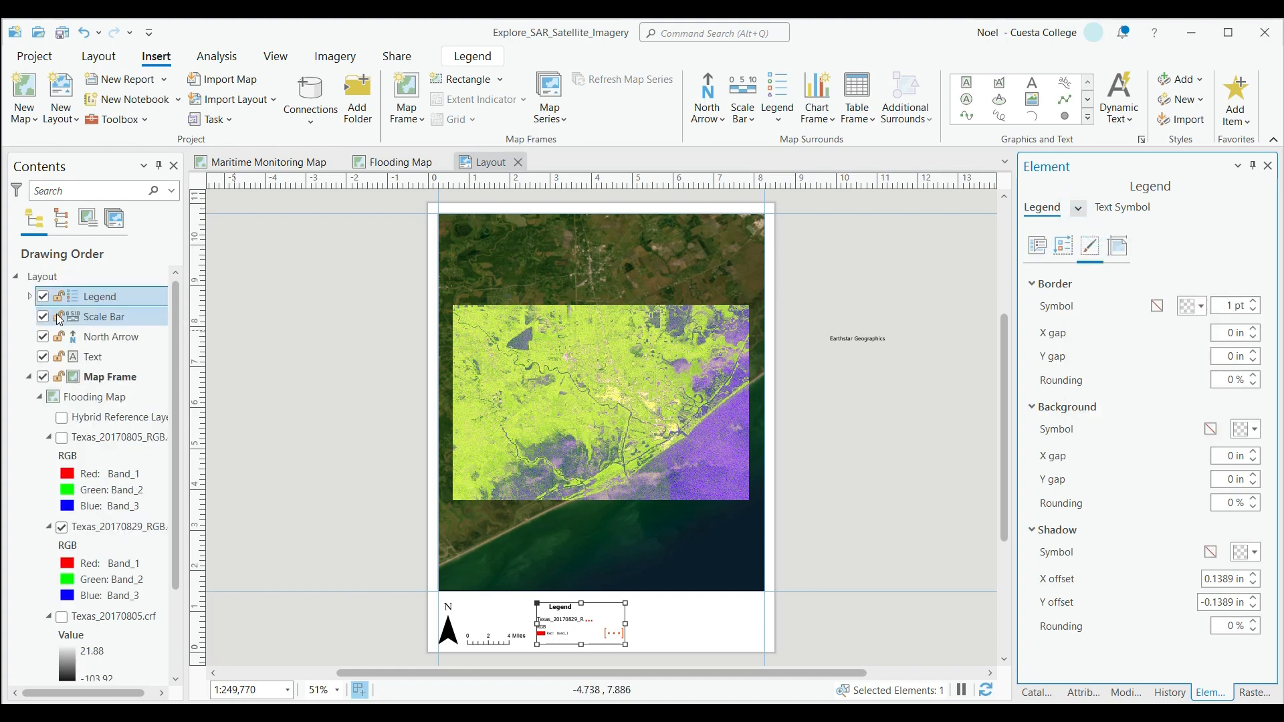
click(27, 297)
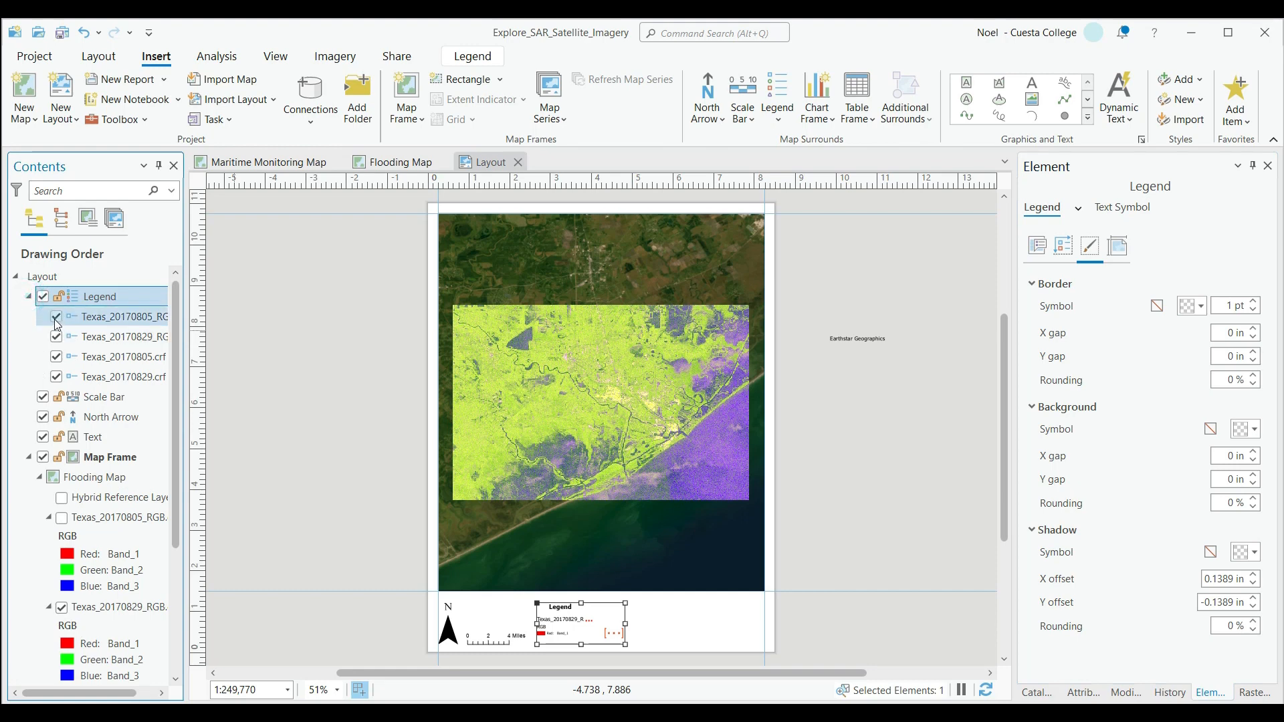
drag(626, 604, 731, 555)
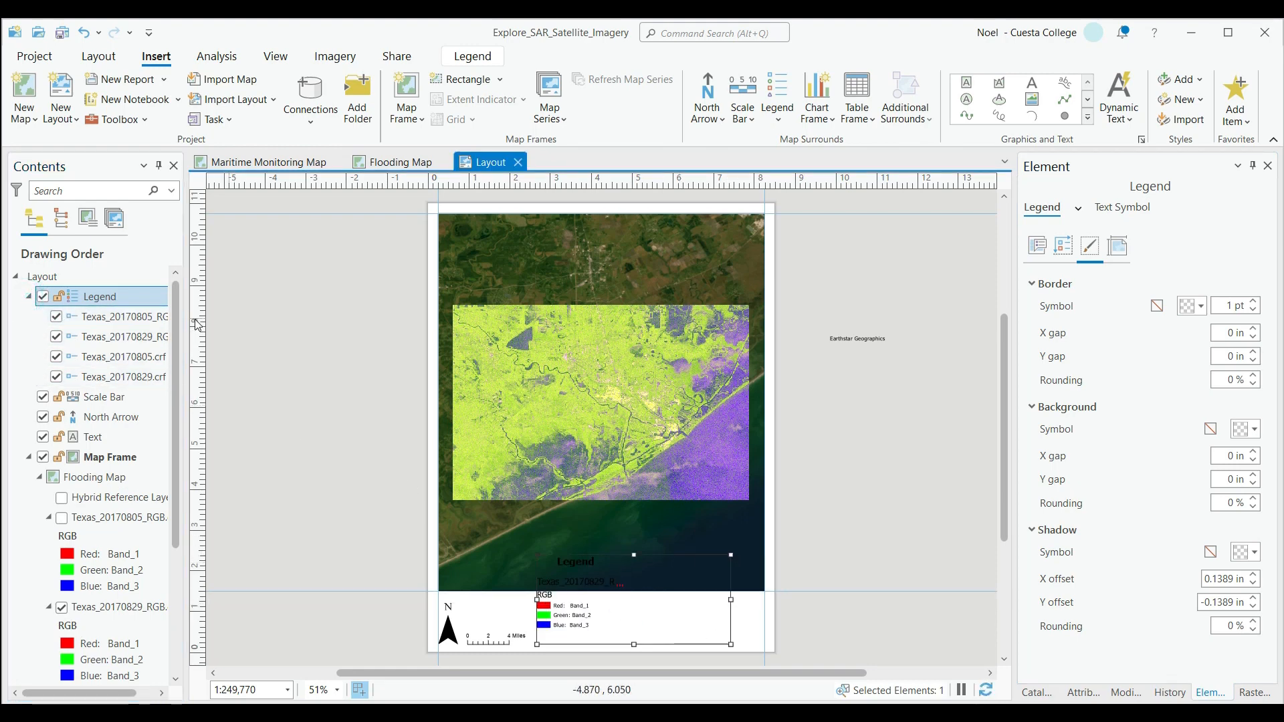
drag(186, 313, 258, 311)
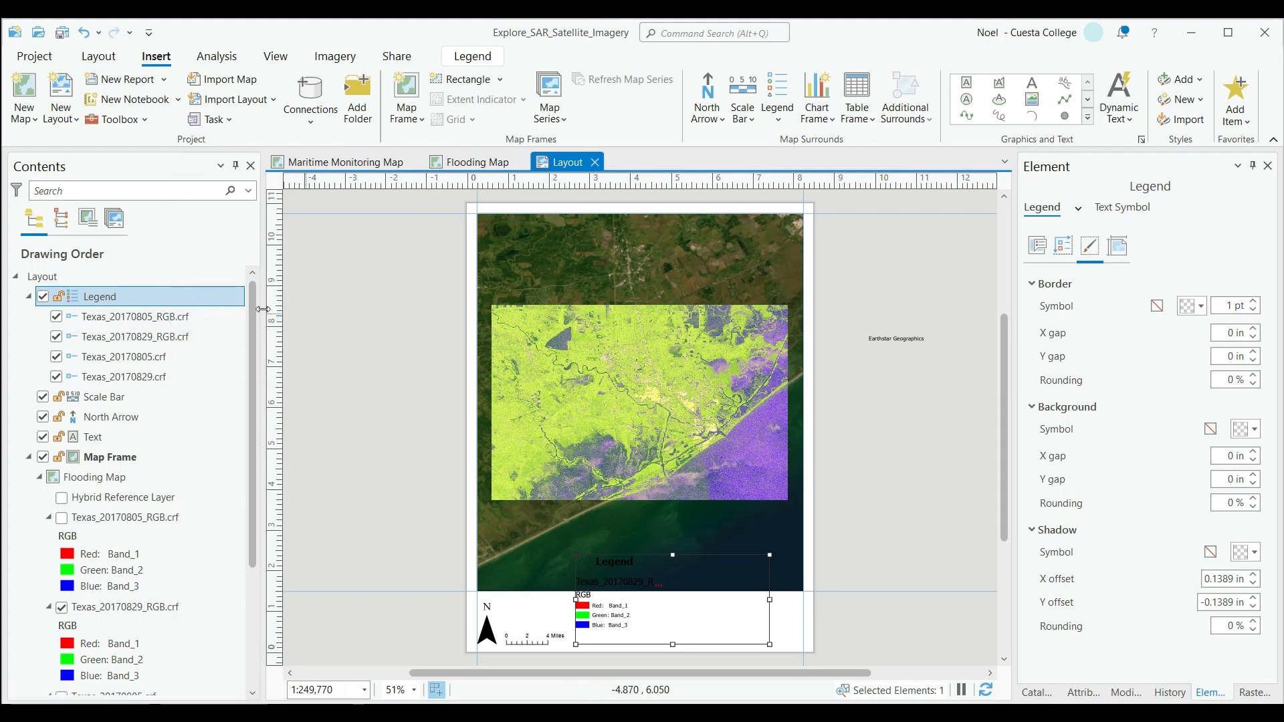
click(57, 316)
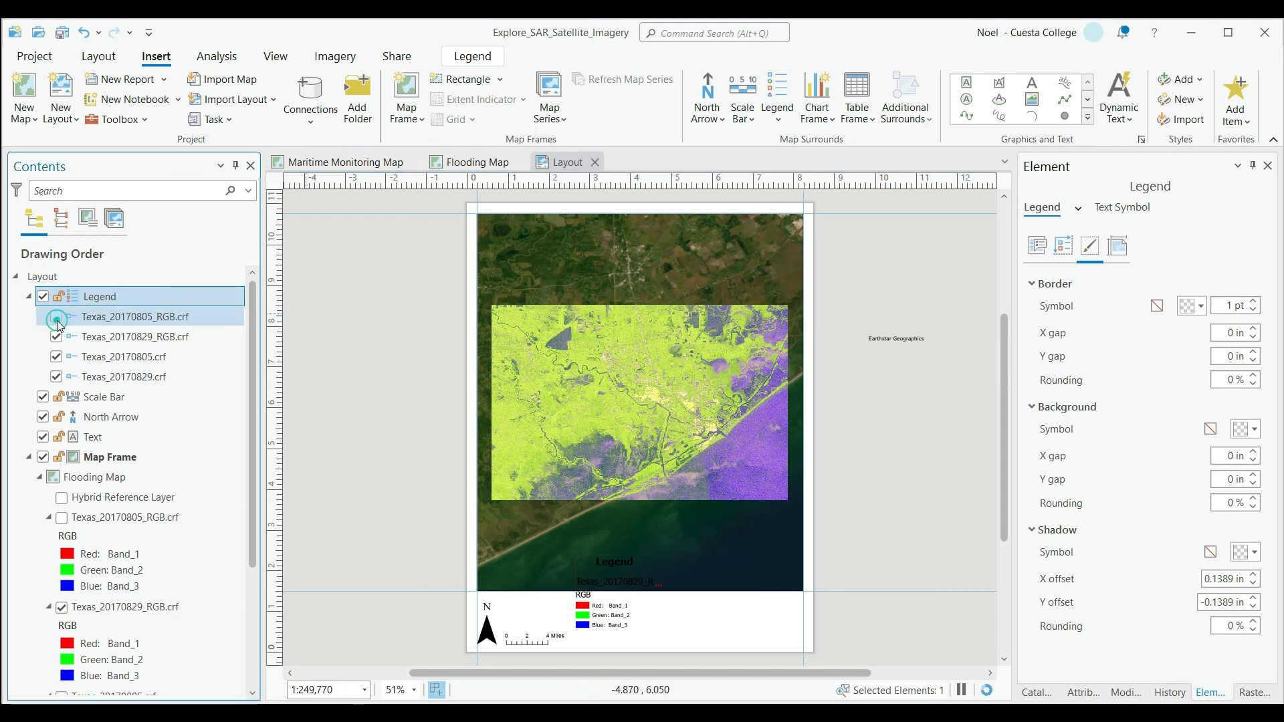
click(57, 356)
click(57, 377)
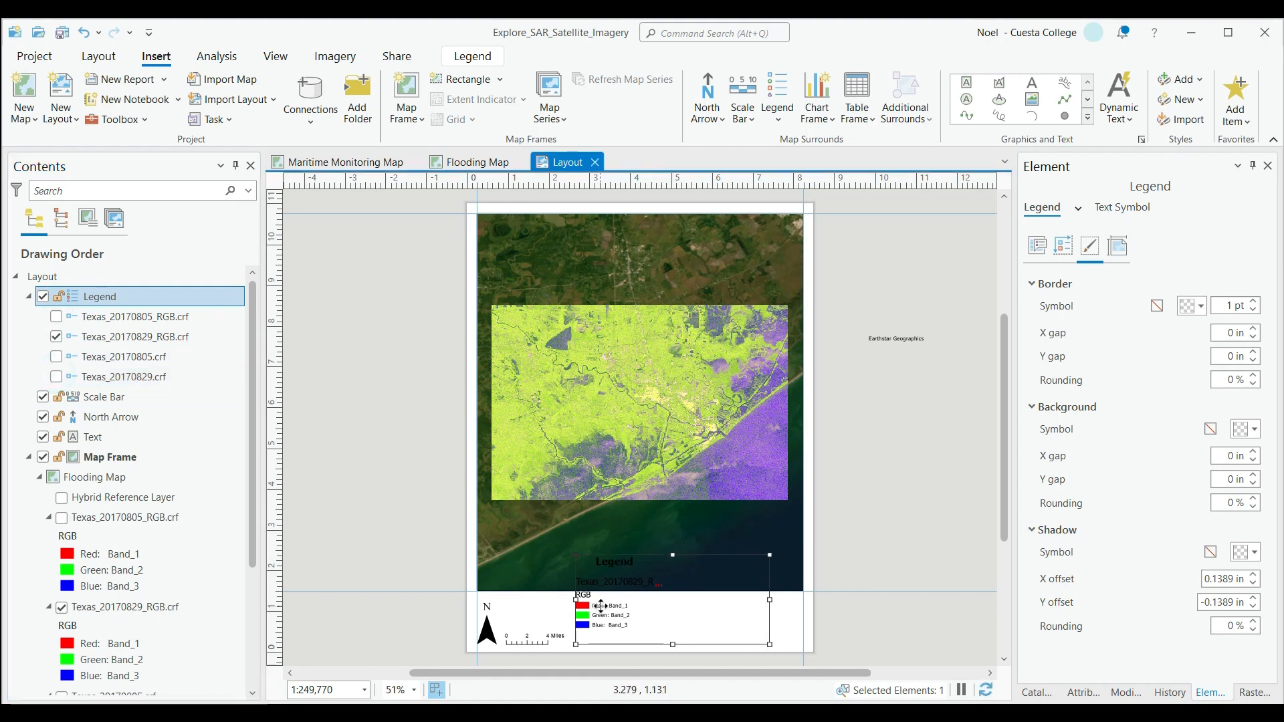
Hide the legend's title and shorten the legend to fit within the blank strip below the map.
right_click(575, 605)
click(623, 653)
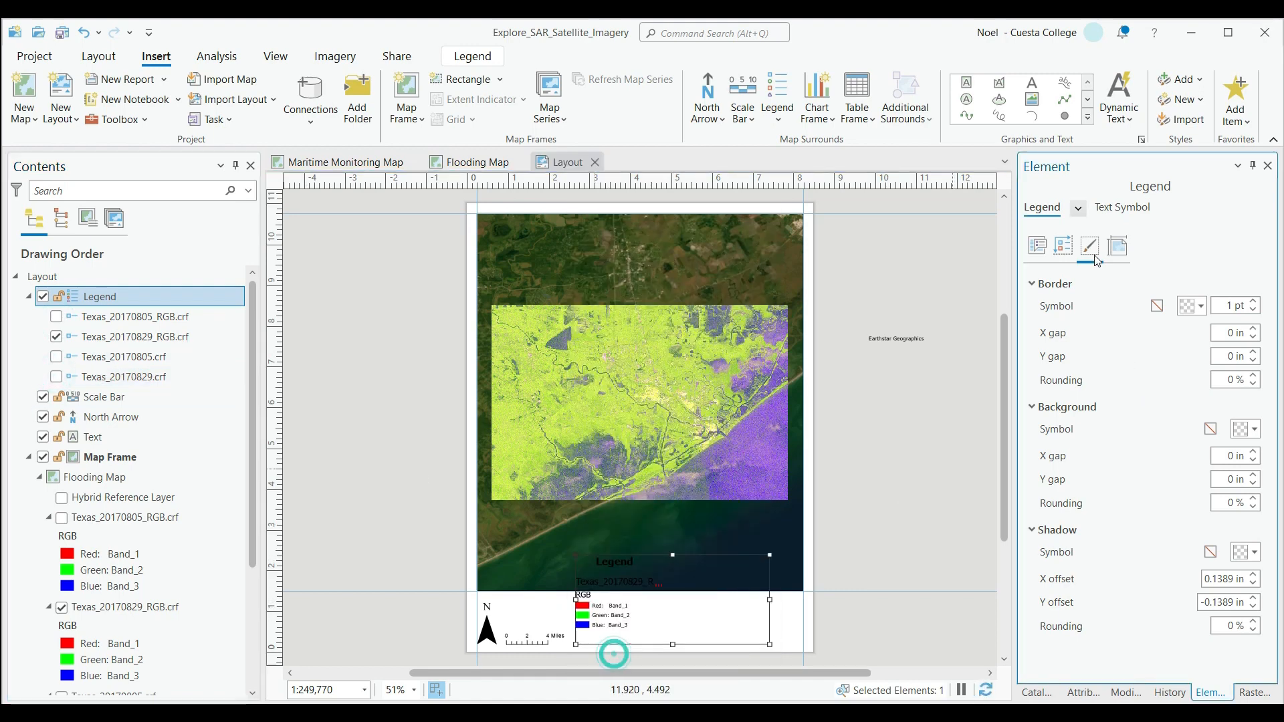
click(1111, 210)
click(1042, 207)
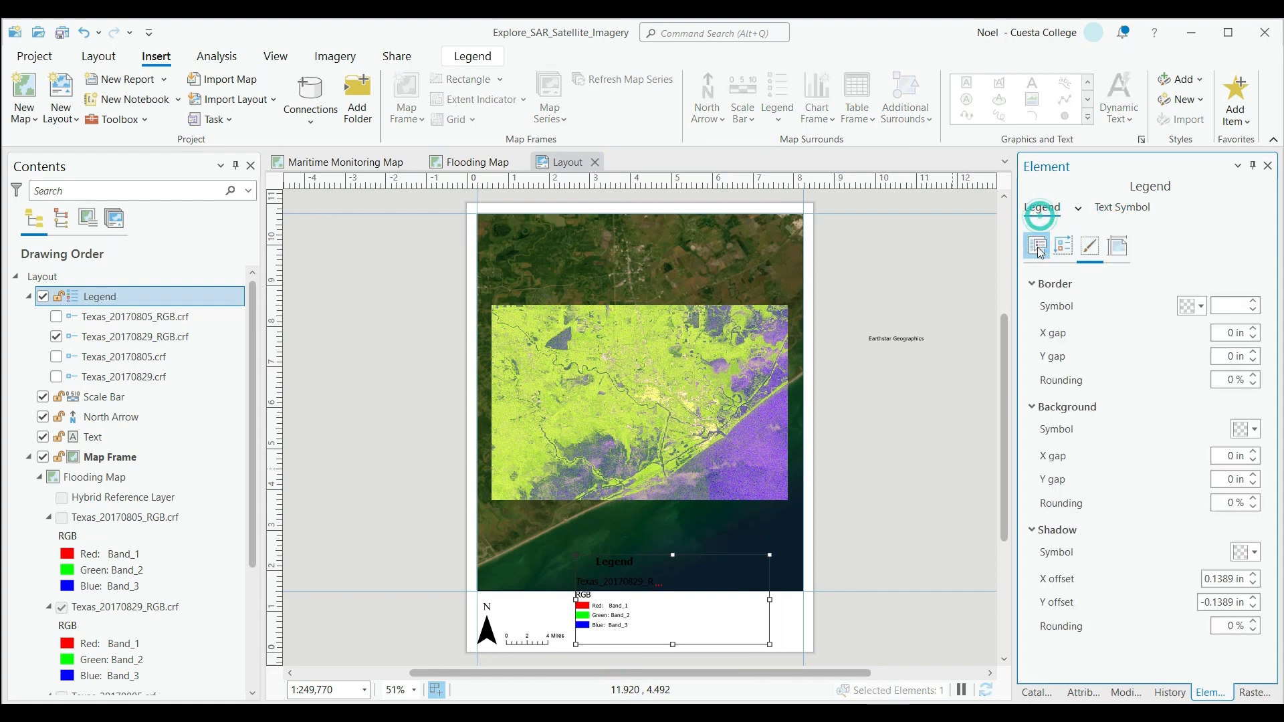
click(1037, 245)
click(1101, 343)
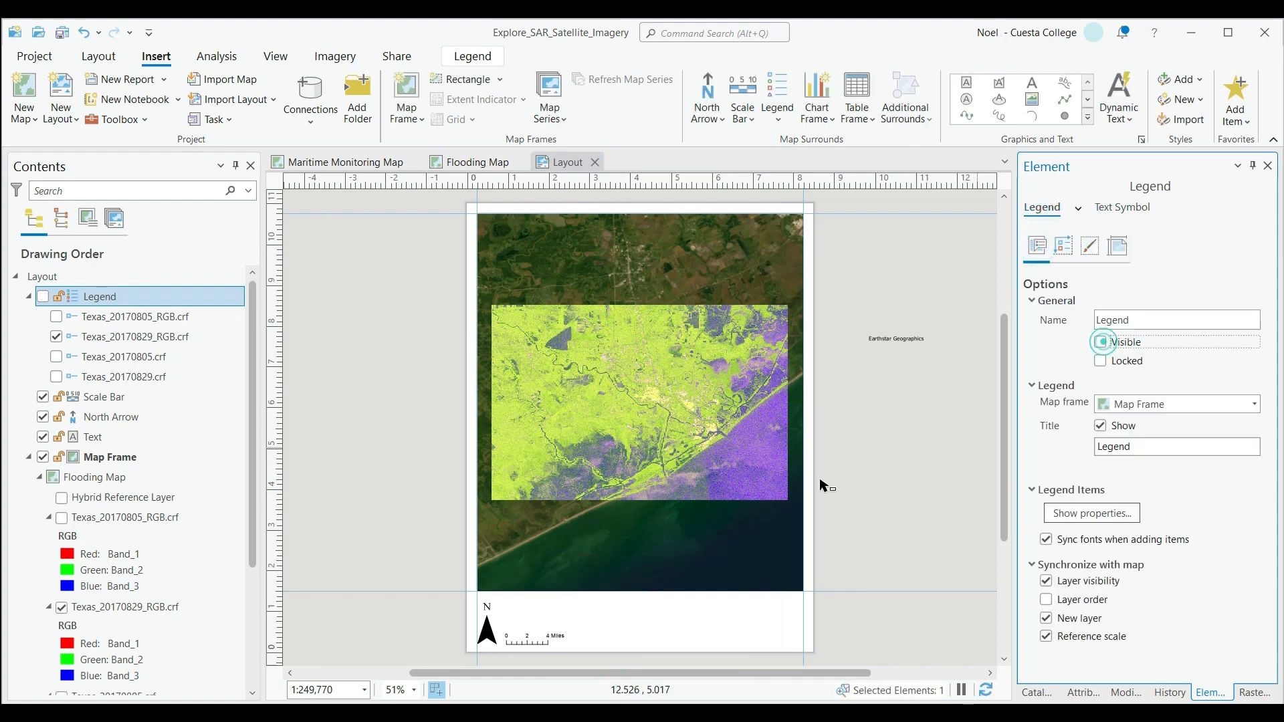
click(1102, 343)
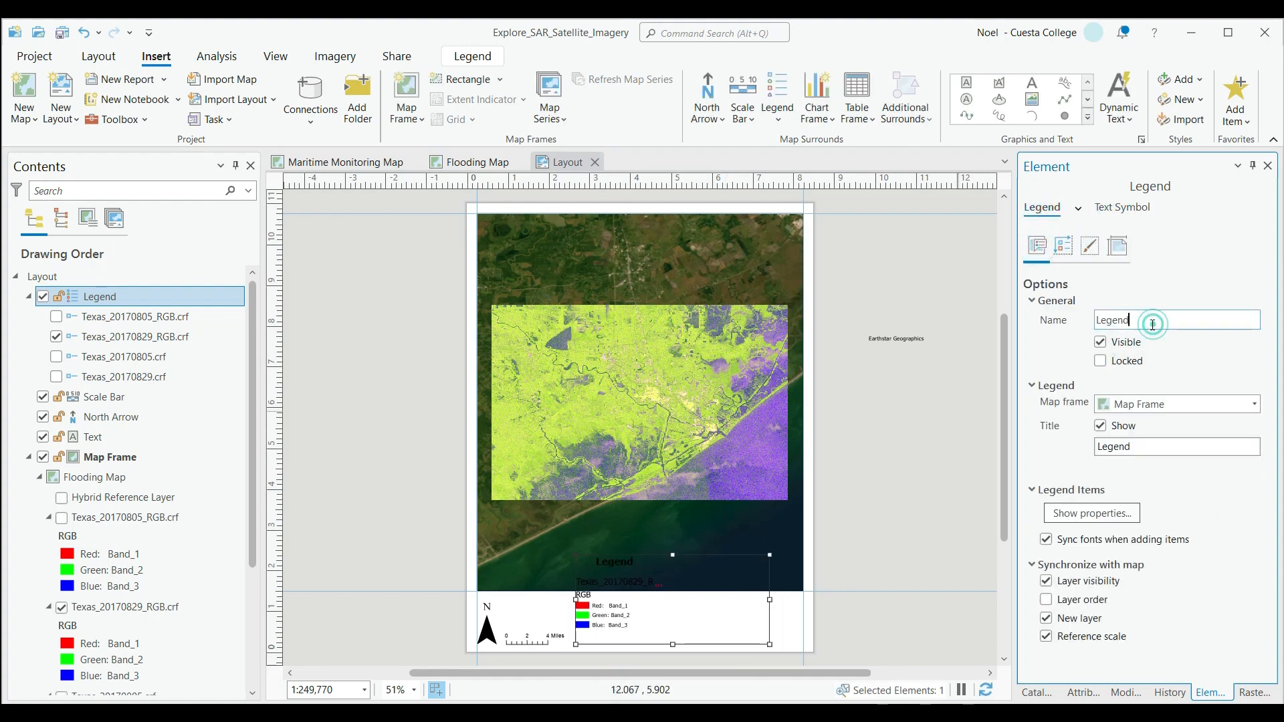
drag(1141, 446, 1097, 446)
click(1101, 425)
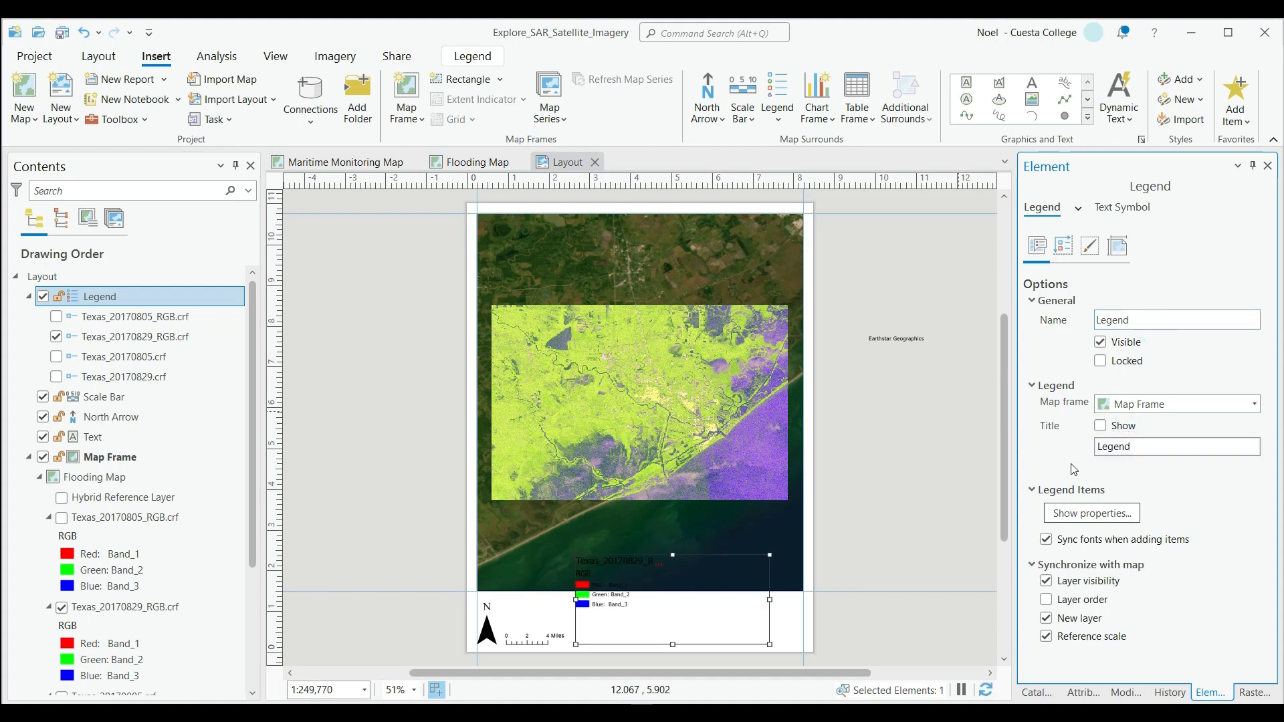
drag(770, 555, 771, 604)
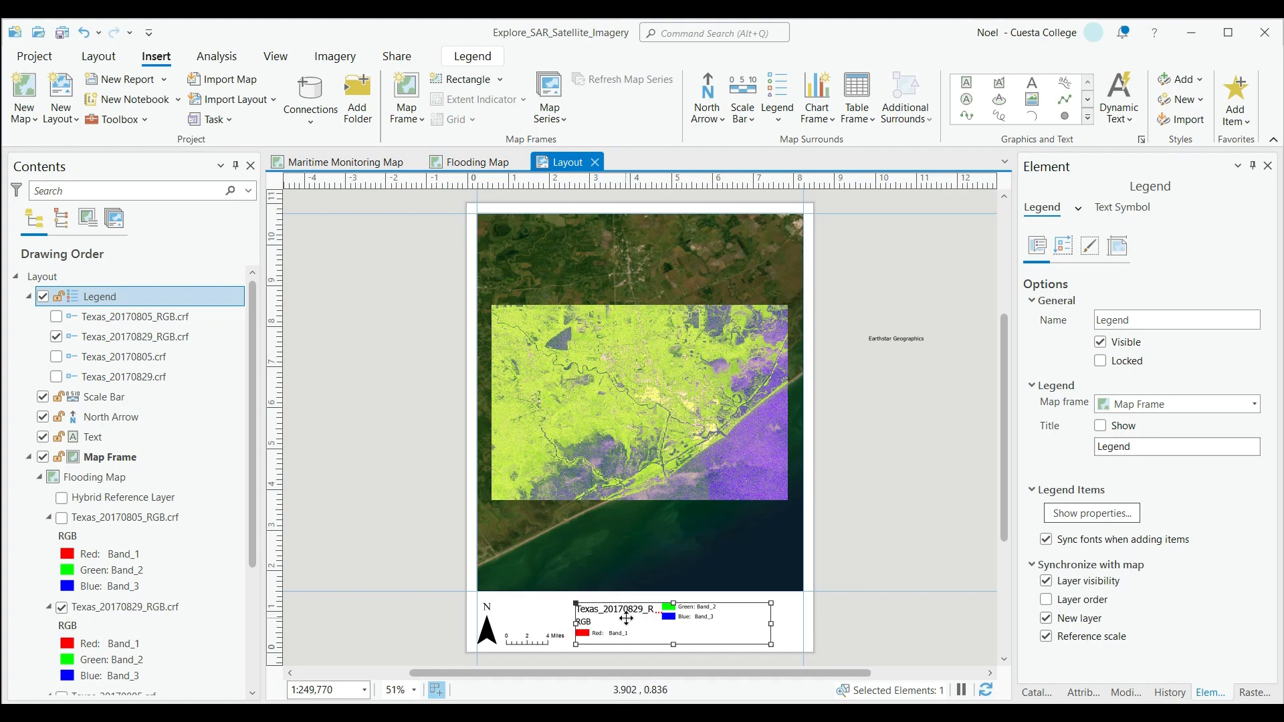
Rename the Texas_20170829_RGB.crf layer as "Hurrican Harvey Flood (08/29/2017)".
scroll(129, 525, down, 2)
scroll(128, 525, down, 1)
click(121, 492)
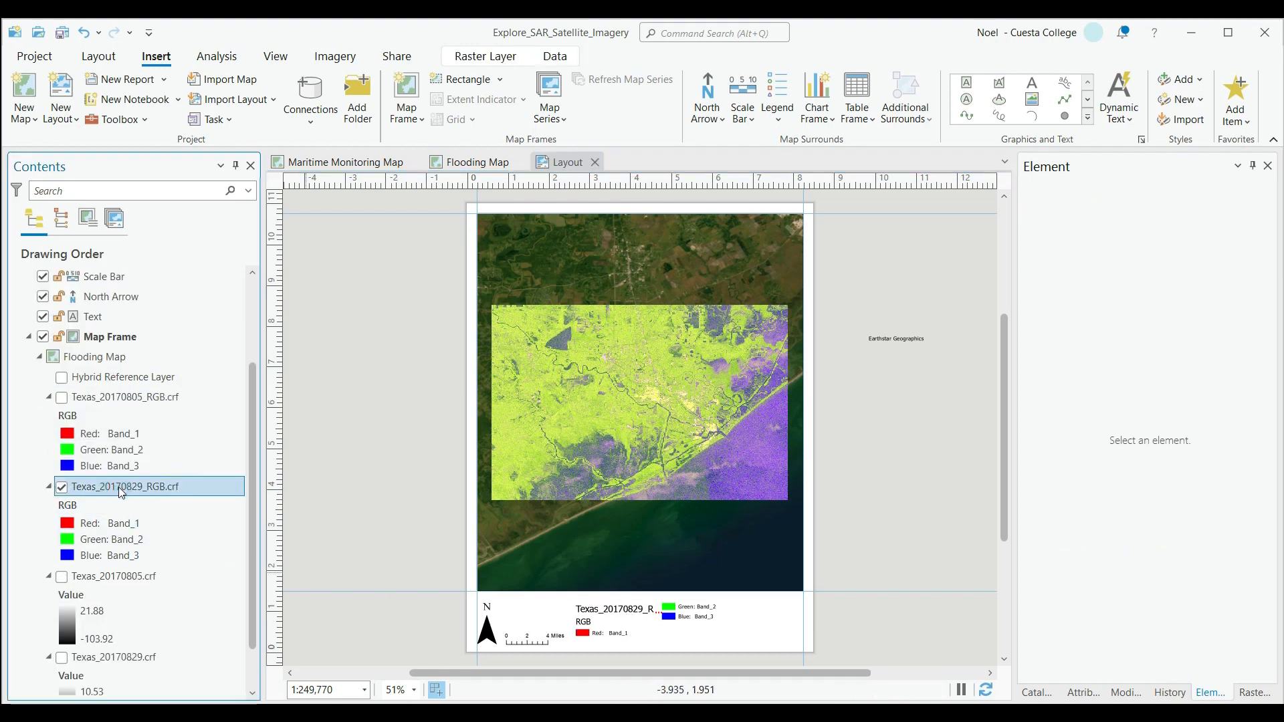
click(114, 496)
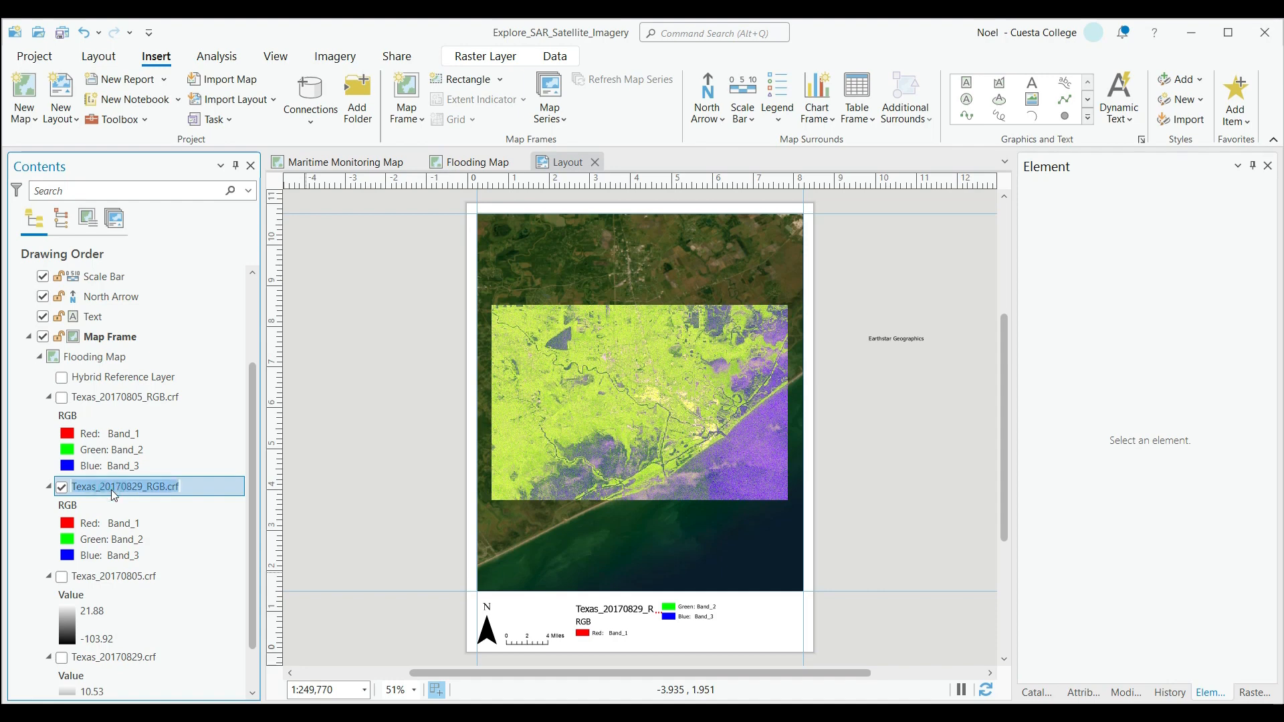
text(Hurrican Harvey (08/29/2017)
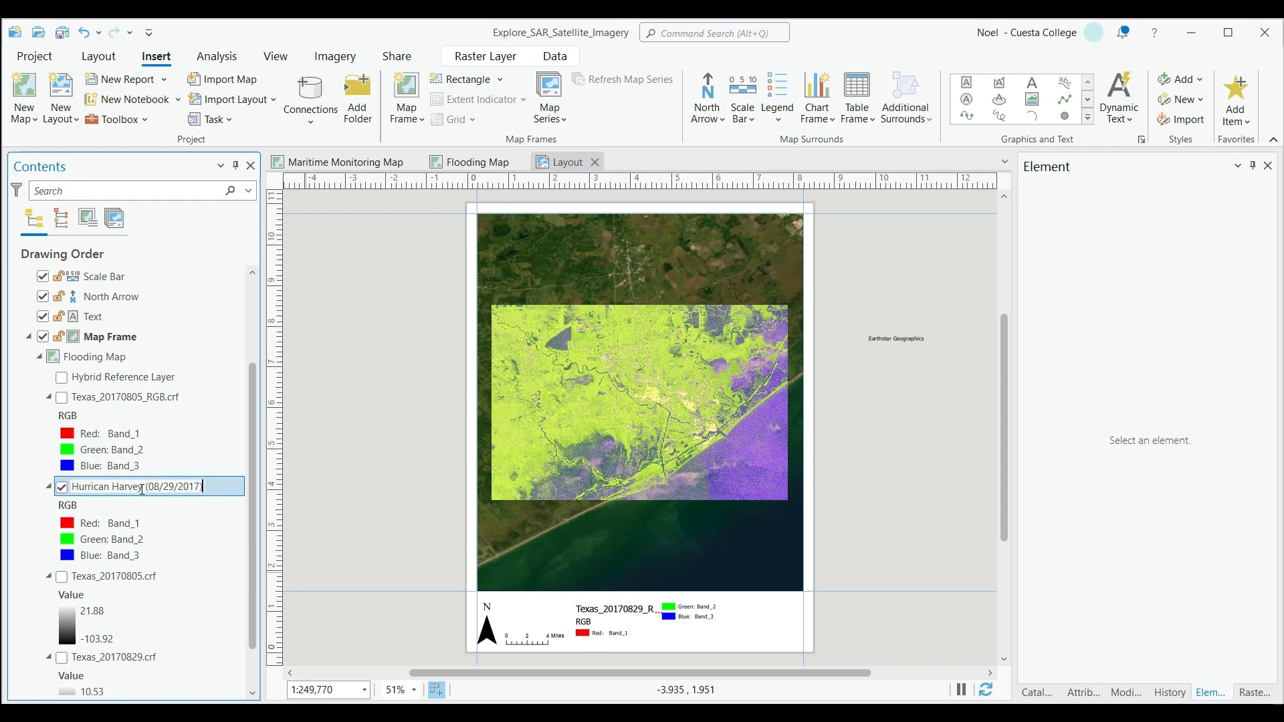
click(146, 487)
text(Flood)
key(Return)
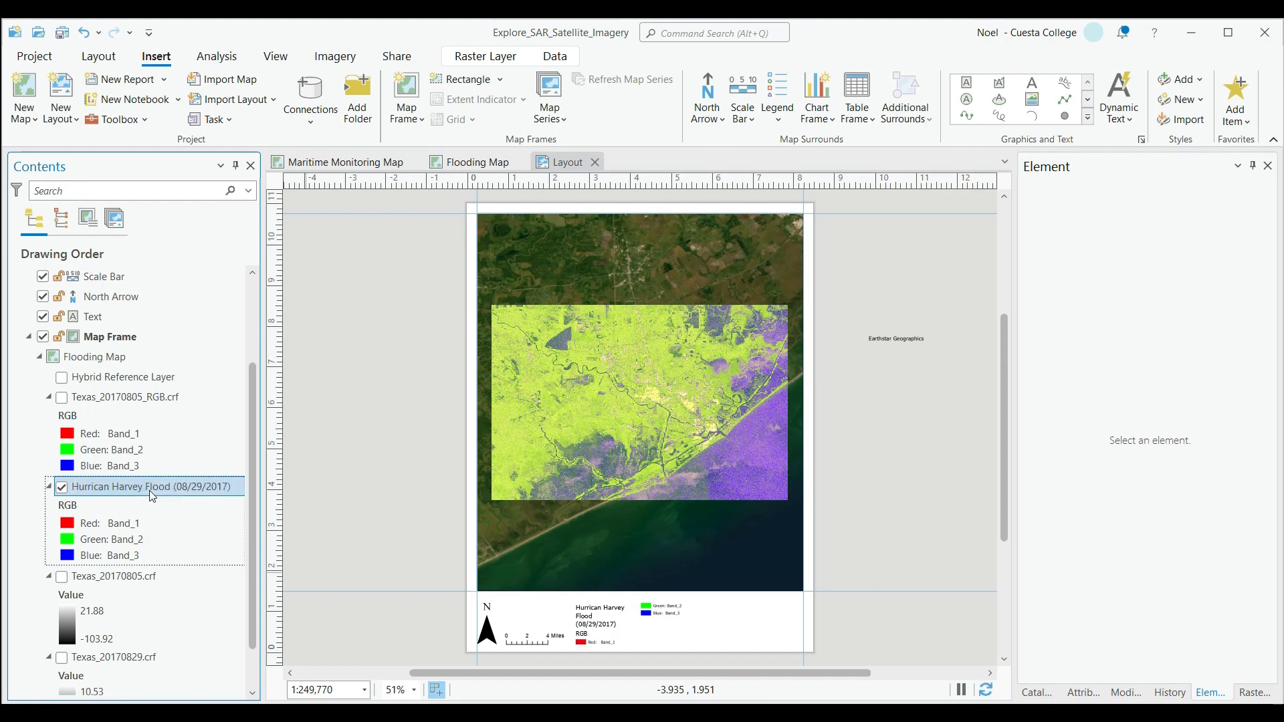
For the default legend item, turn off headings, labels and descriptions, keep the layer name, and enable Keep in single column.
click(636, 615)
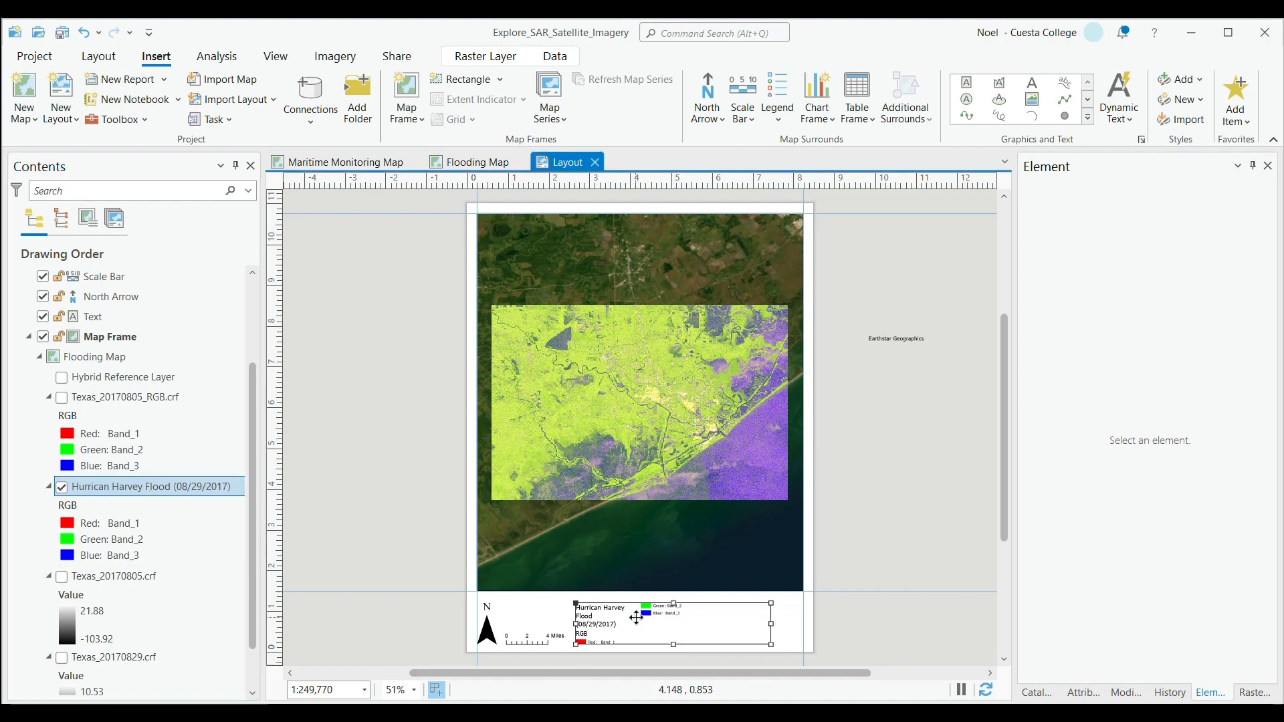
right_click(636, 613)
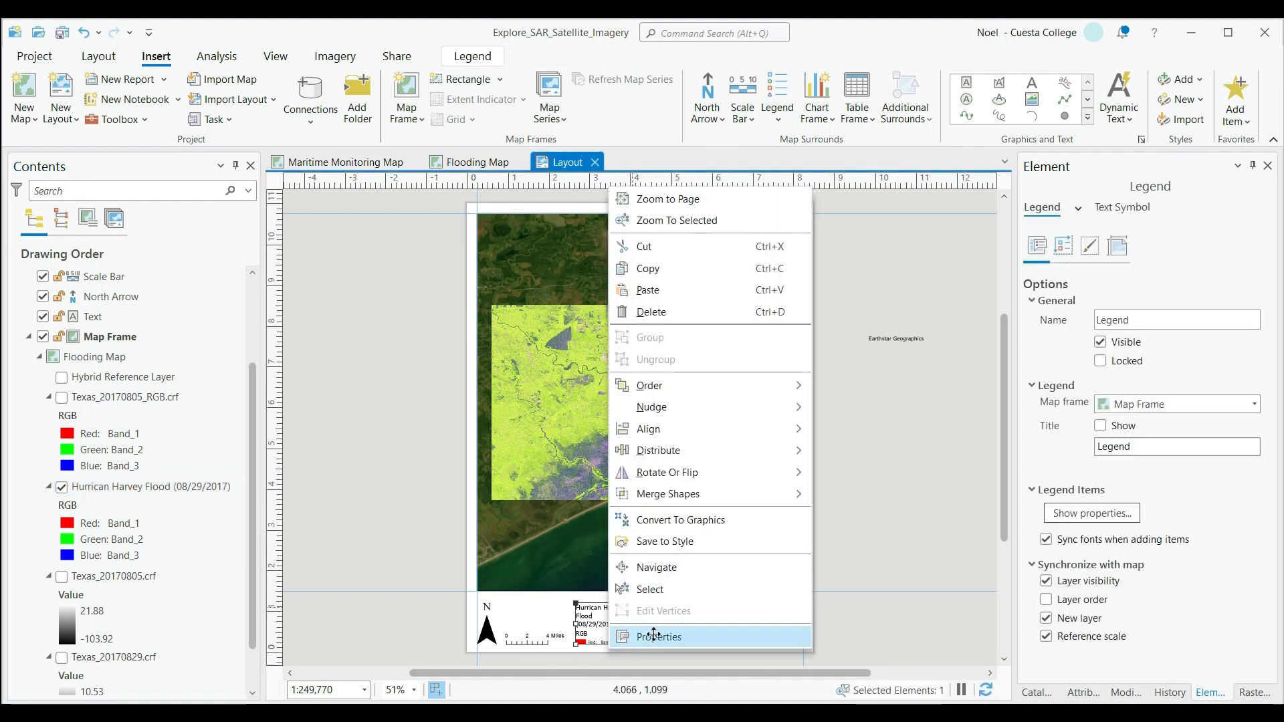
click(653, 636)
click(1119, 511)
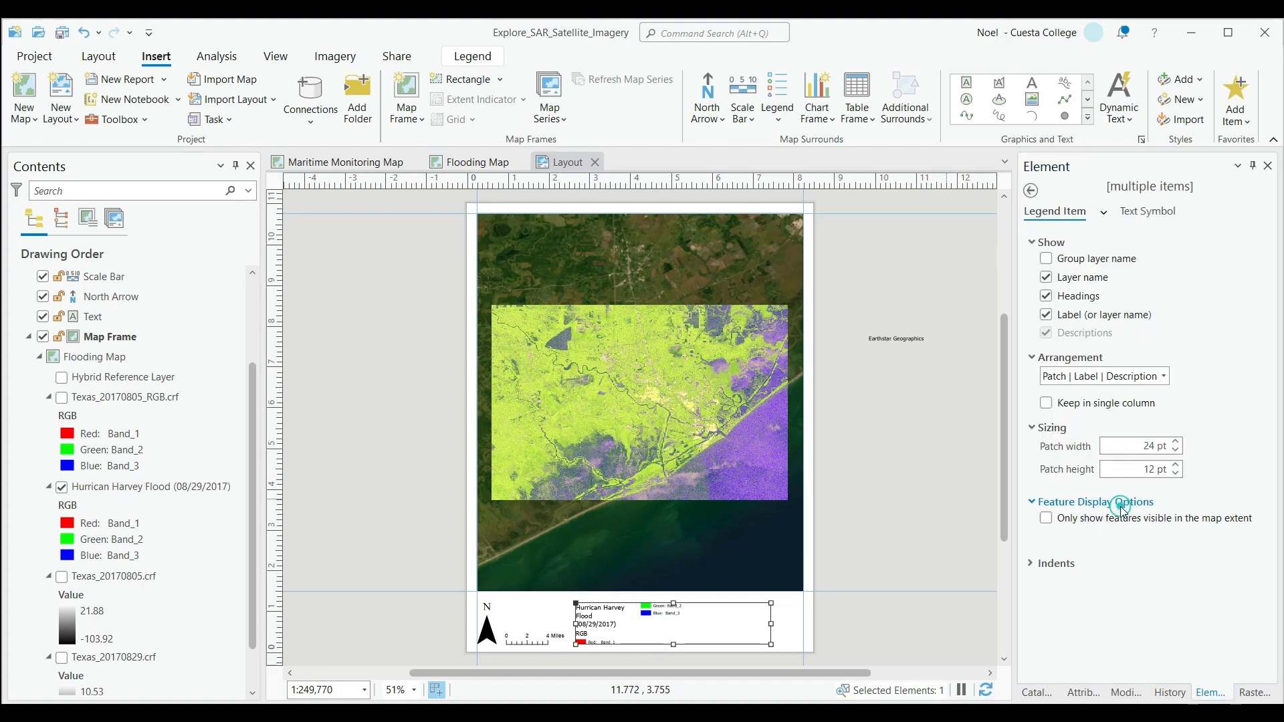
right_click(126, 489)
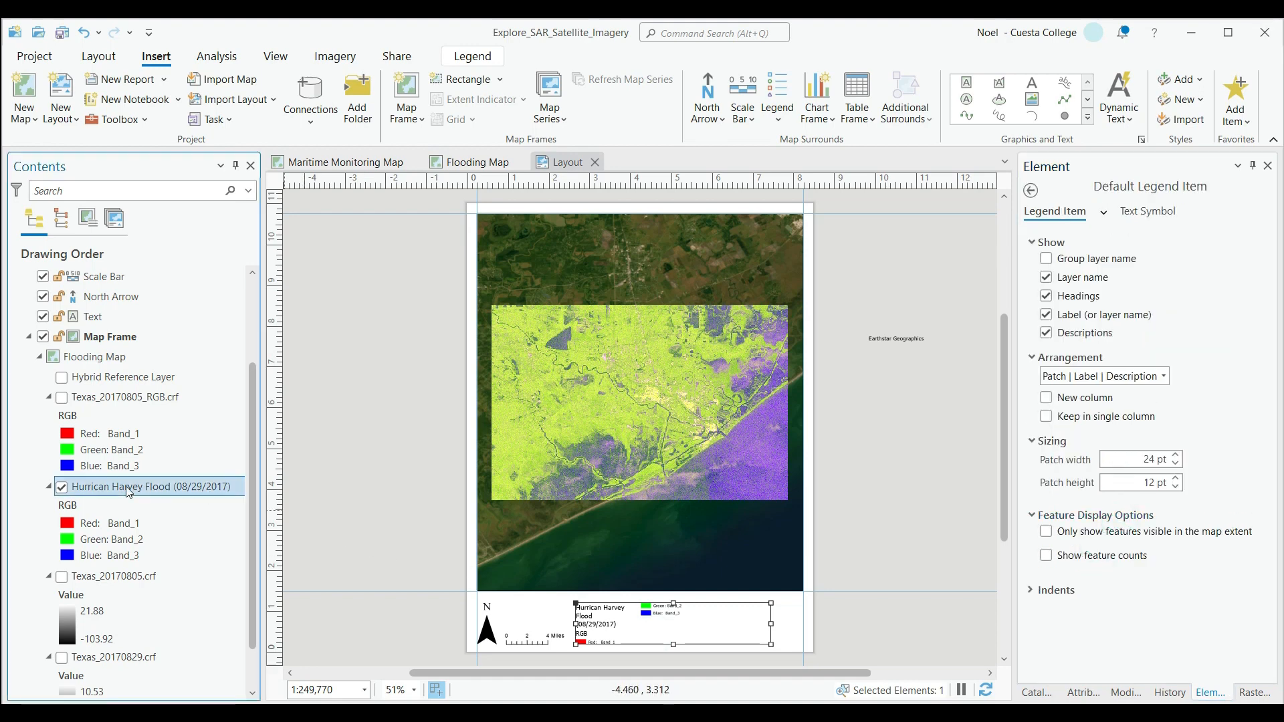
click(31, 510)
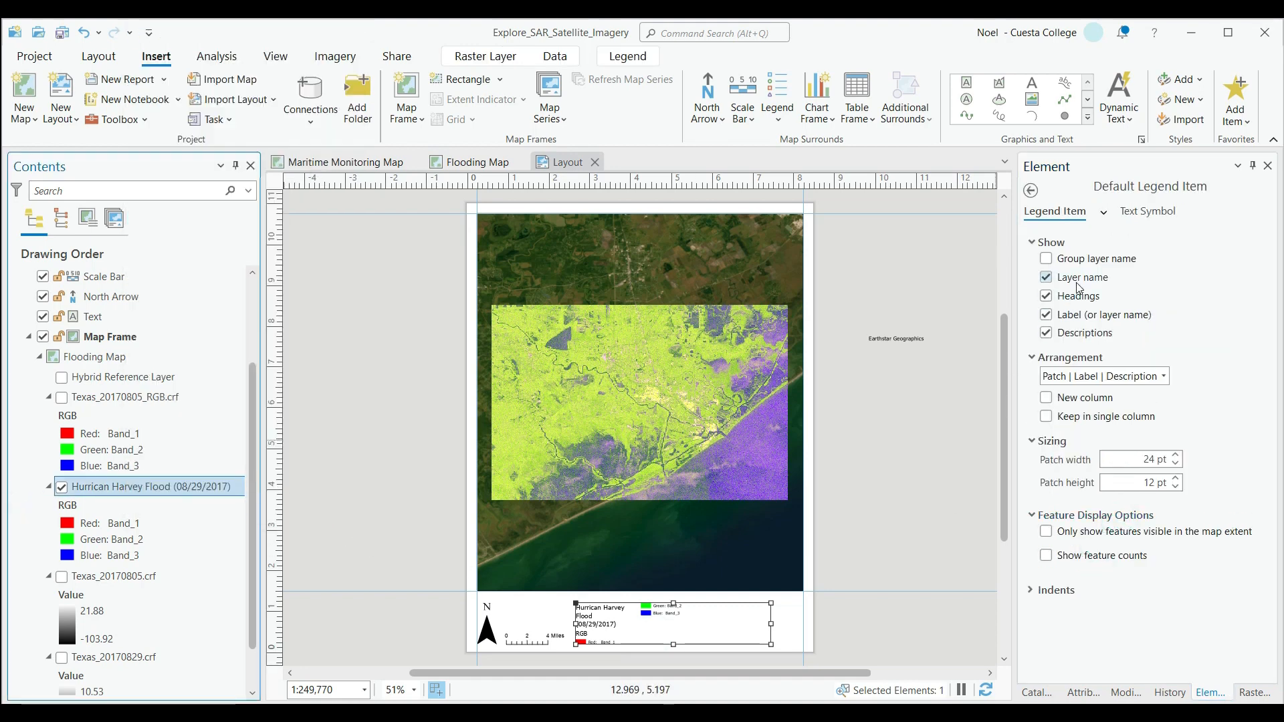
click(1047, 296)
click(1047, 314)
click(1046, 334)
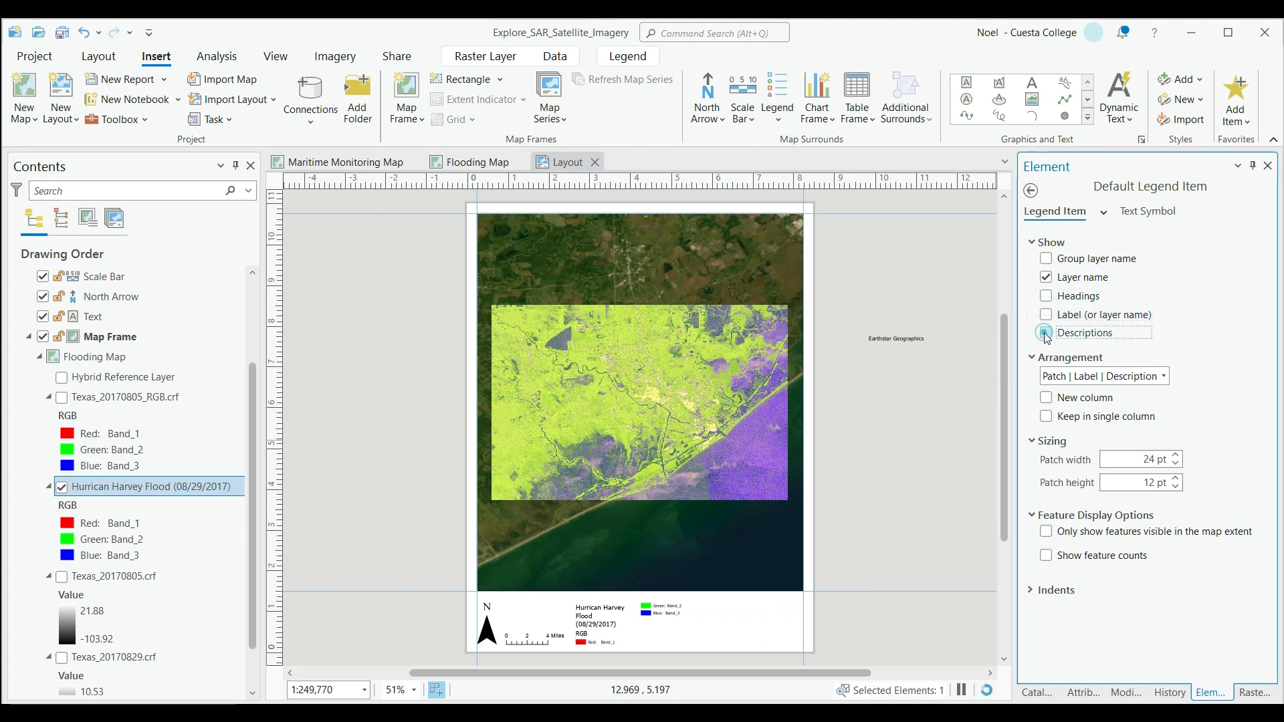
click(1048, 278)
click(1047, 279)
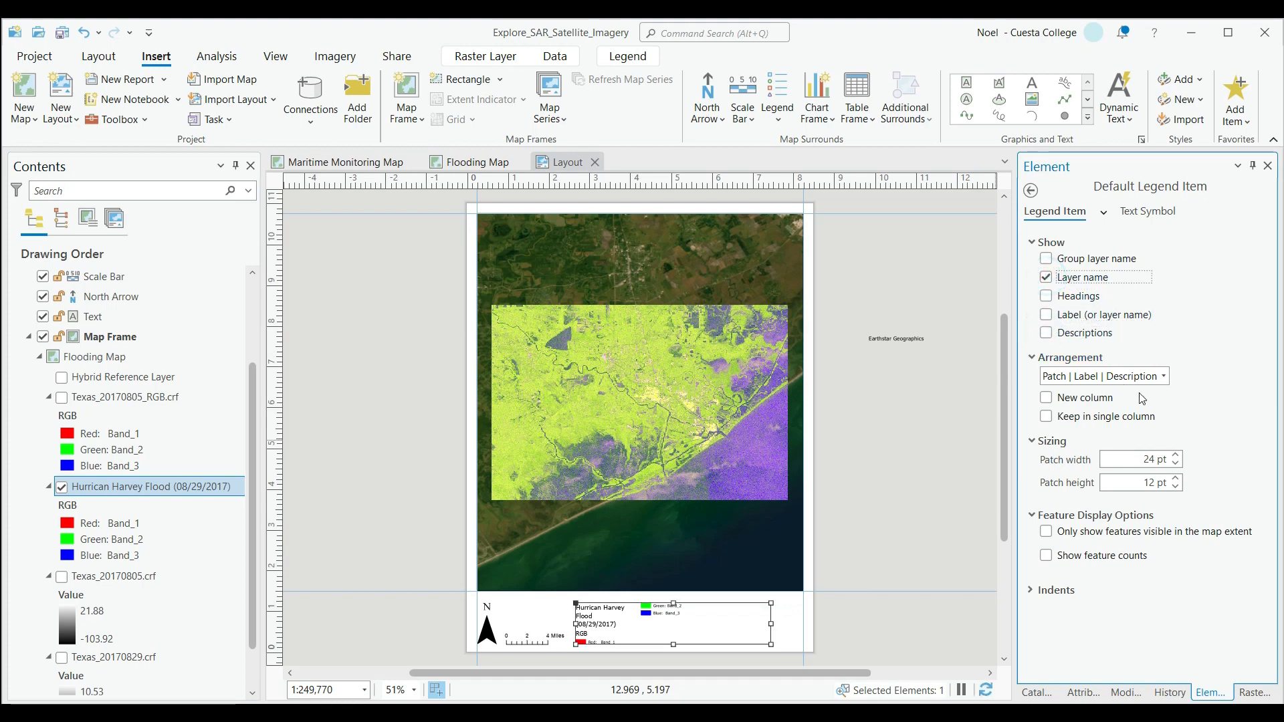
click(1047, 417)
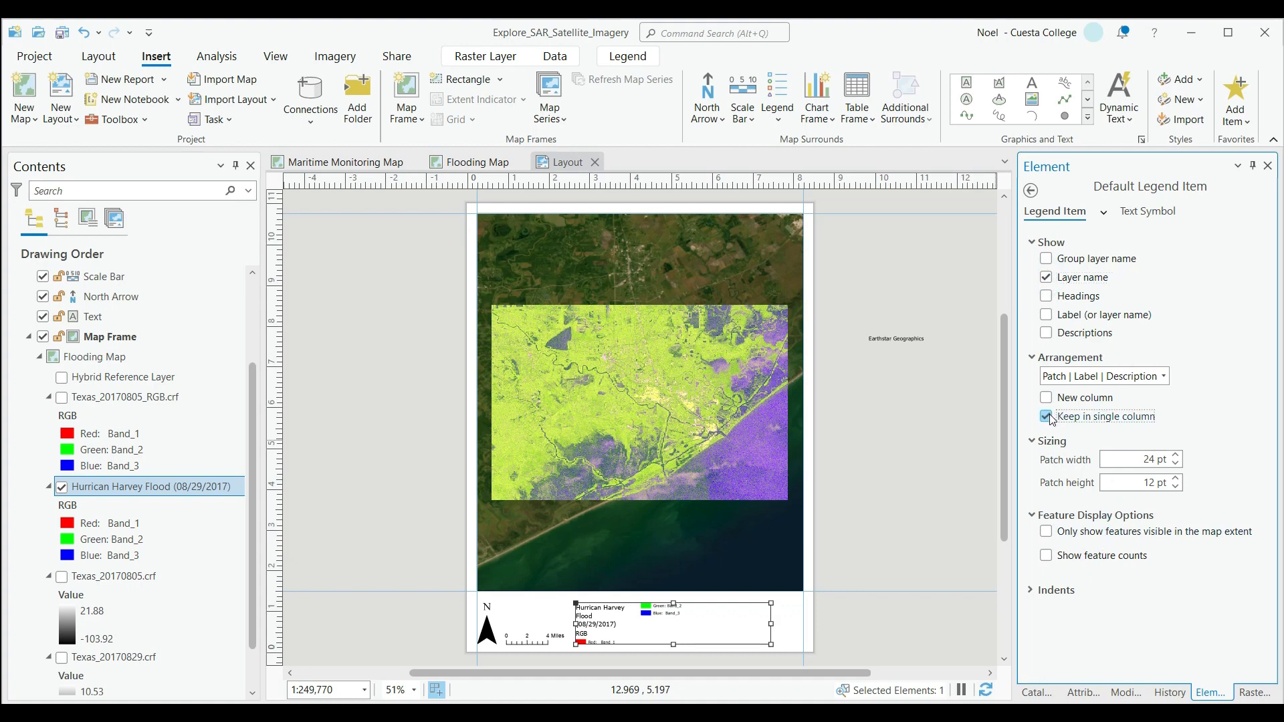
Extend the legend up to the map's lower edge and raise the map frame's bottom edge to about 2.6 in on the page.
click(940, 613)
click(714, 611)
drag(772, 601, 744, 591)
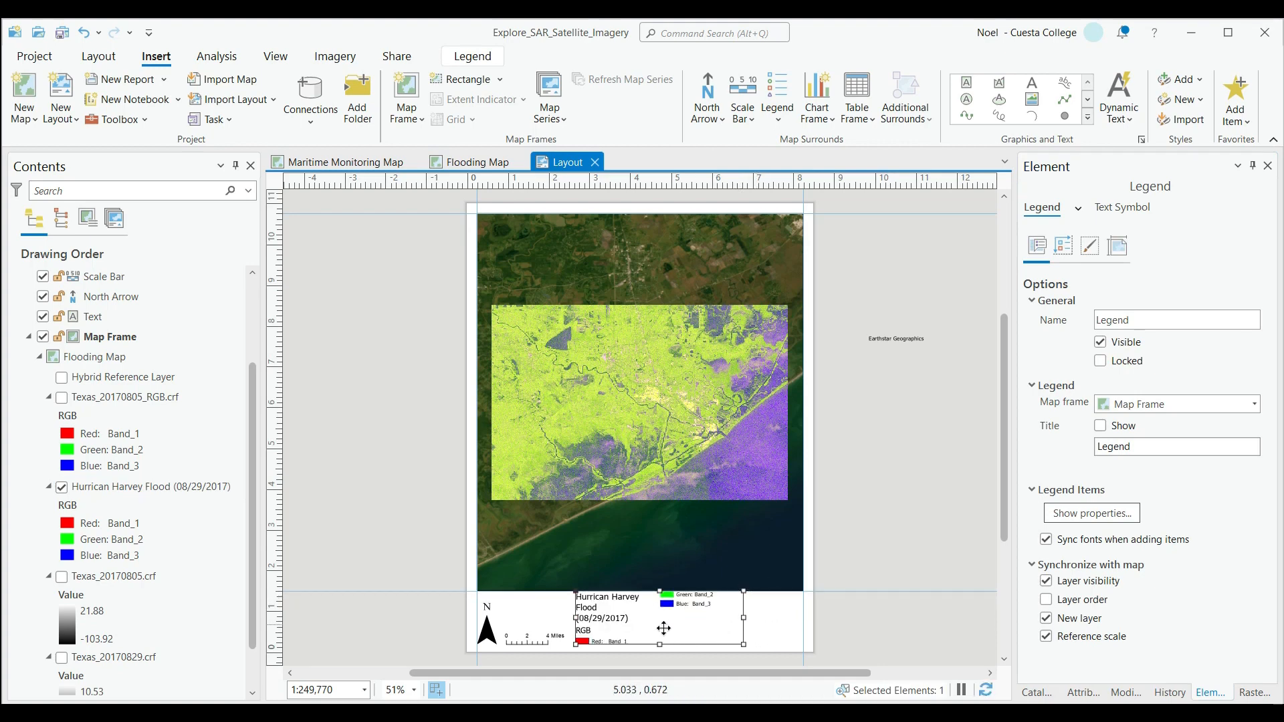
click(802, 587)
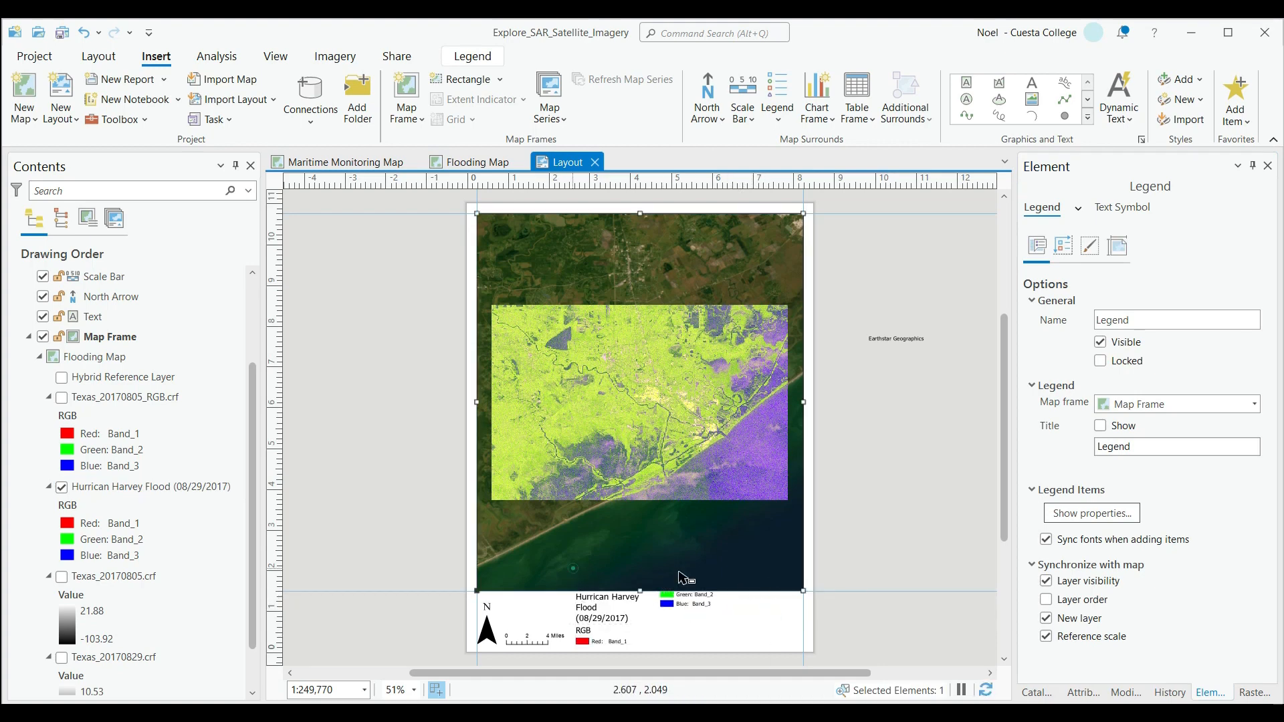
drag(806, 586, 805, 547)
Make the legend taller to stack all three bands in one column, and narrow it to fit its text.
click(626, 612)
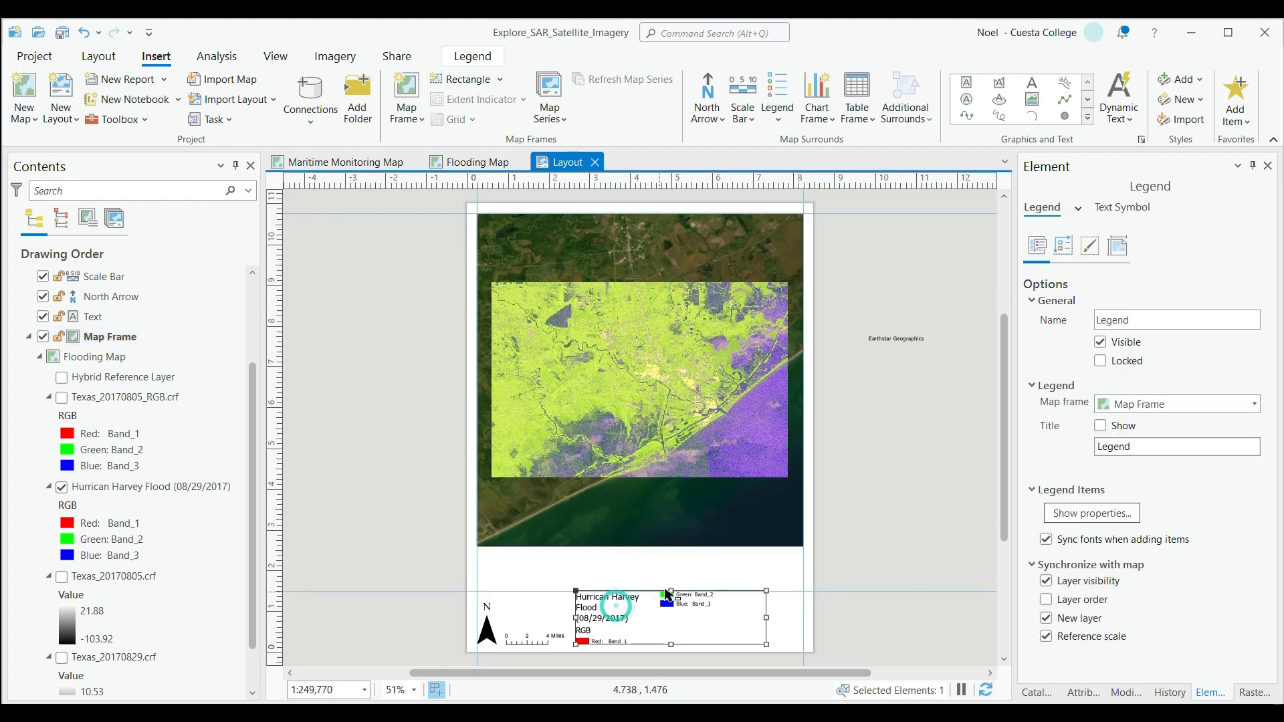
drag(671, 588, 671, 565)
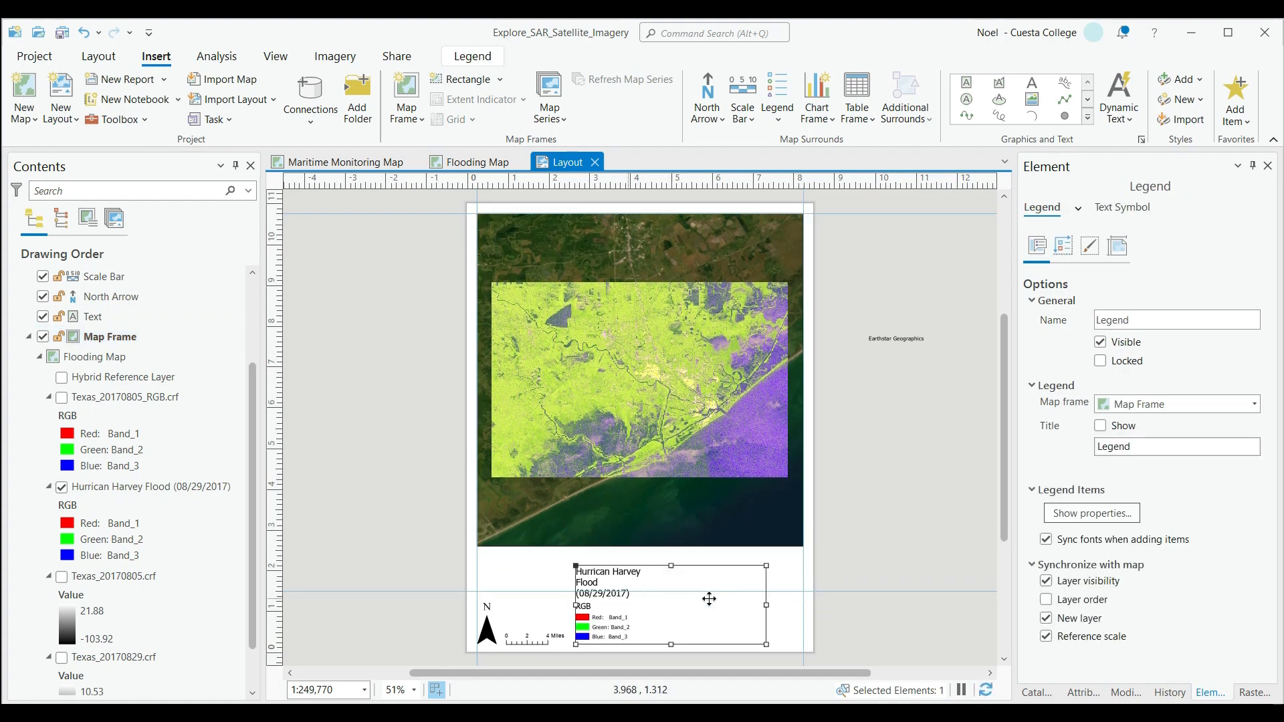
drag(767, 606, 661, 610)
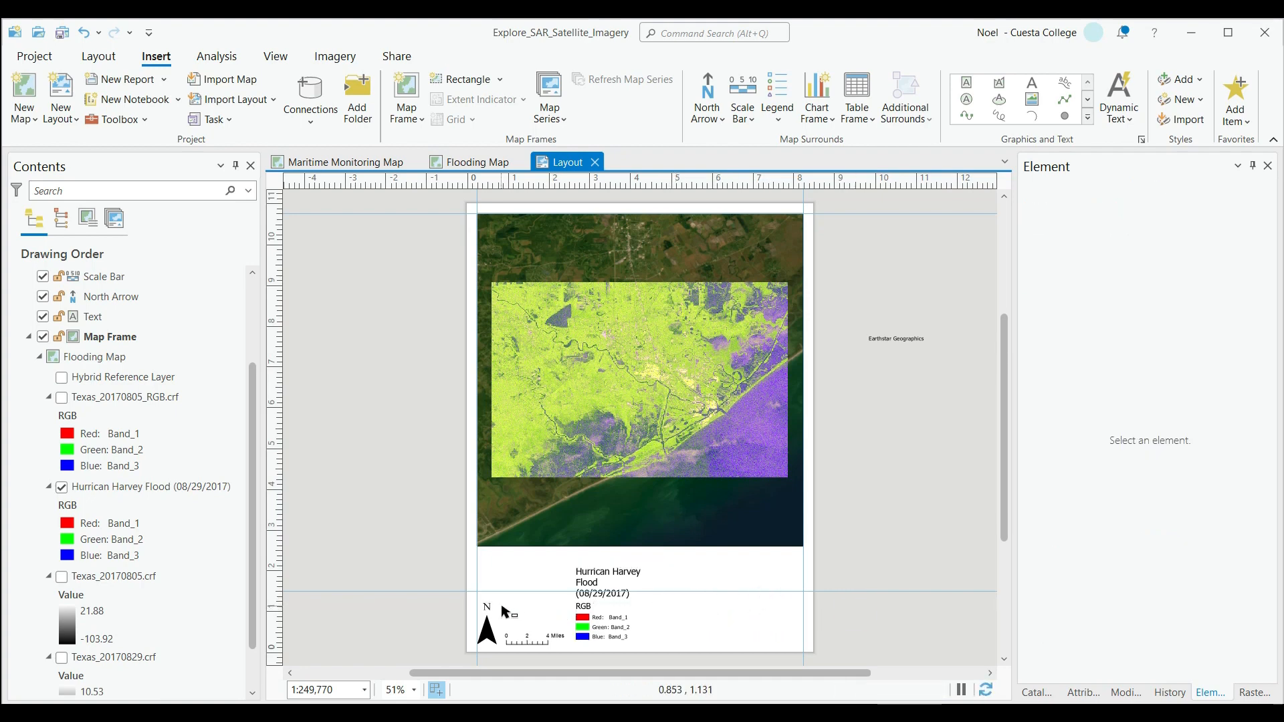
Move the horizontal guide up to just below the map frame, and shift the legend up close to it.
click(491, 625)
drag(275, 595, 284, 590)
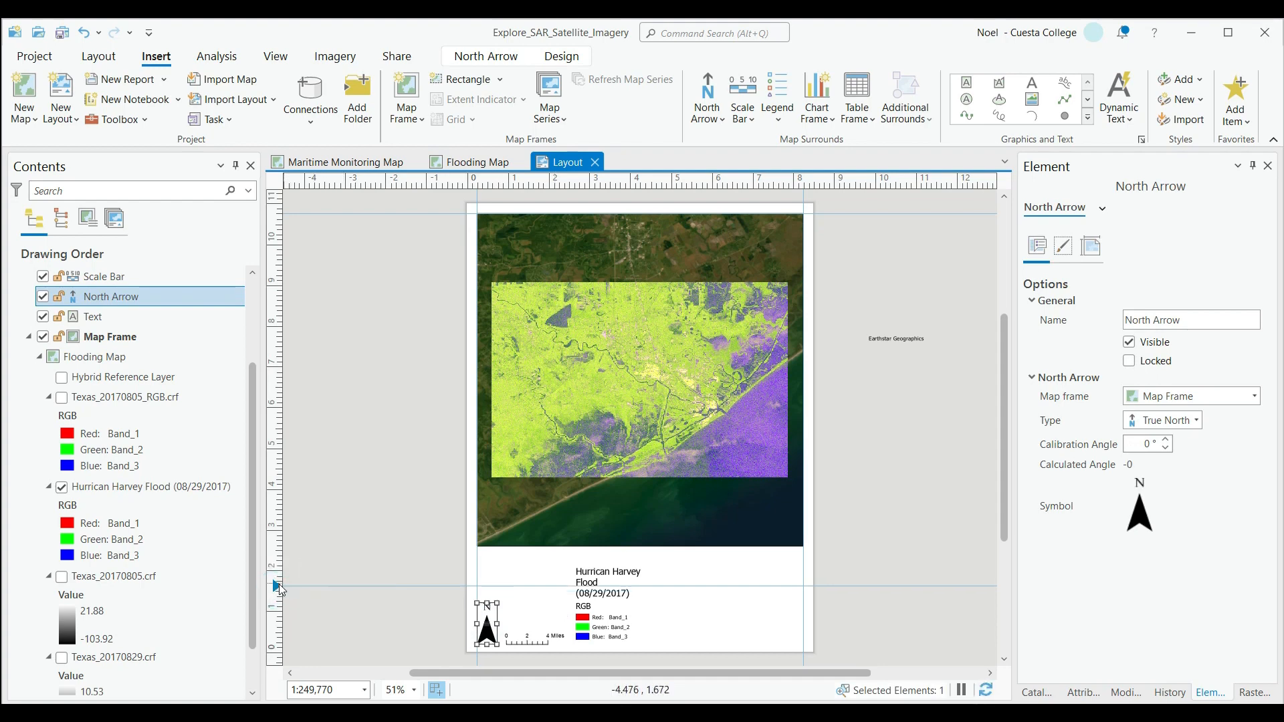
drag(277, 591, 277, 555)
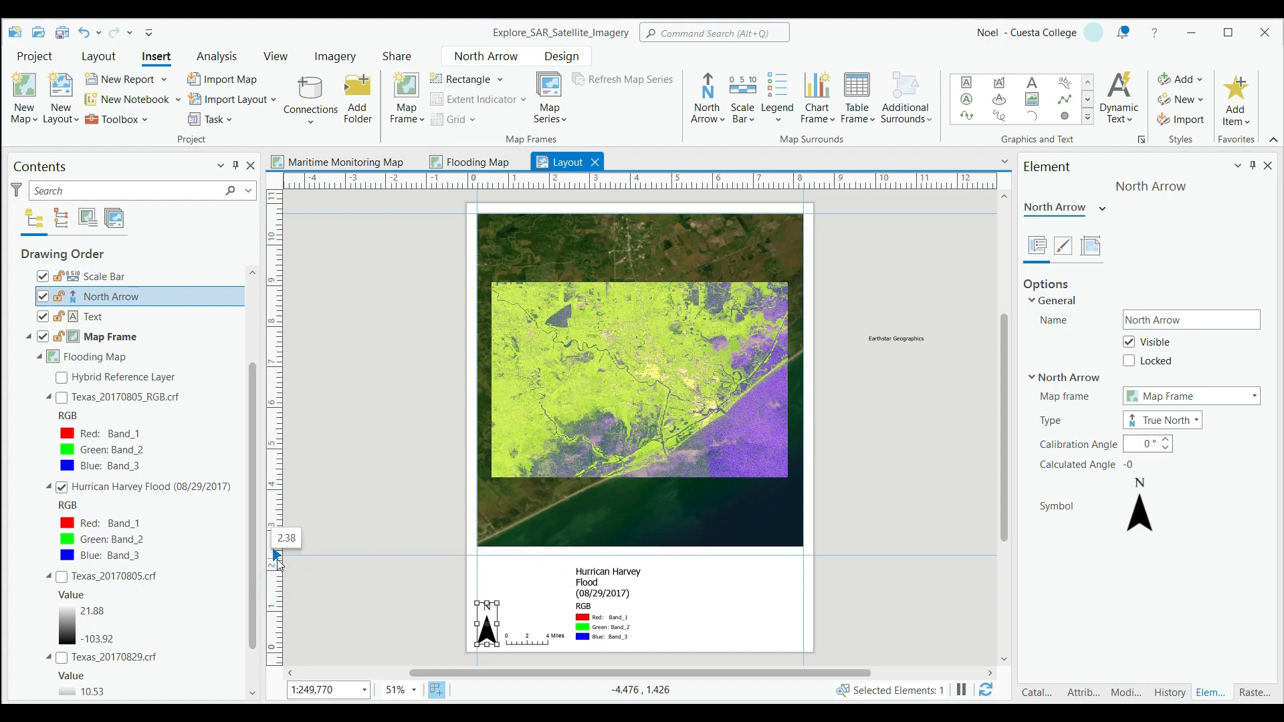
click(595, 596)
drag(594, 596, 588, 587)
Add a horizontal guide at 0.25 in near the bottom of the page.
right_click(280, 651)
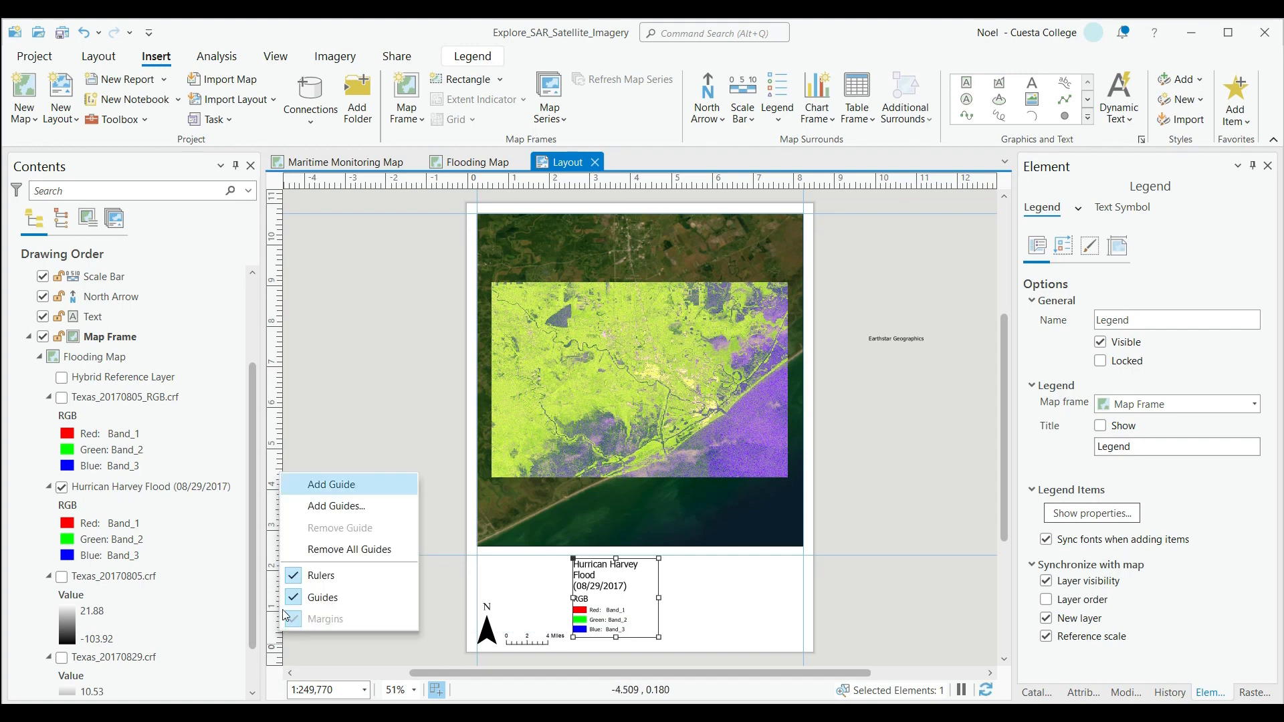
click(322, 485)
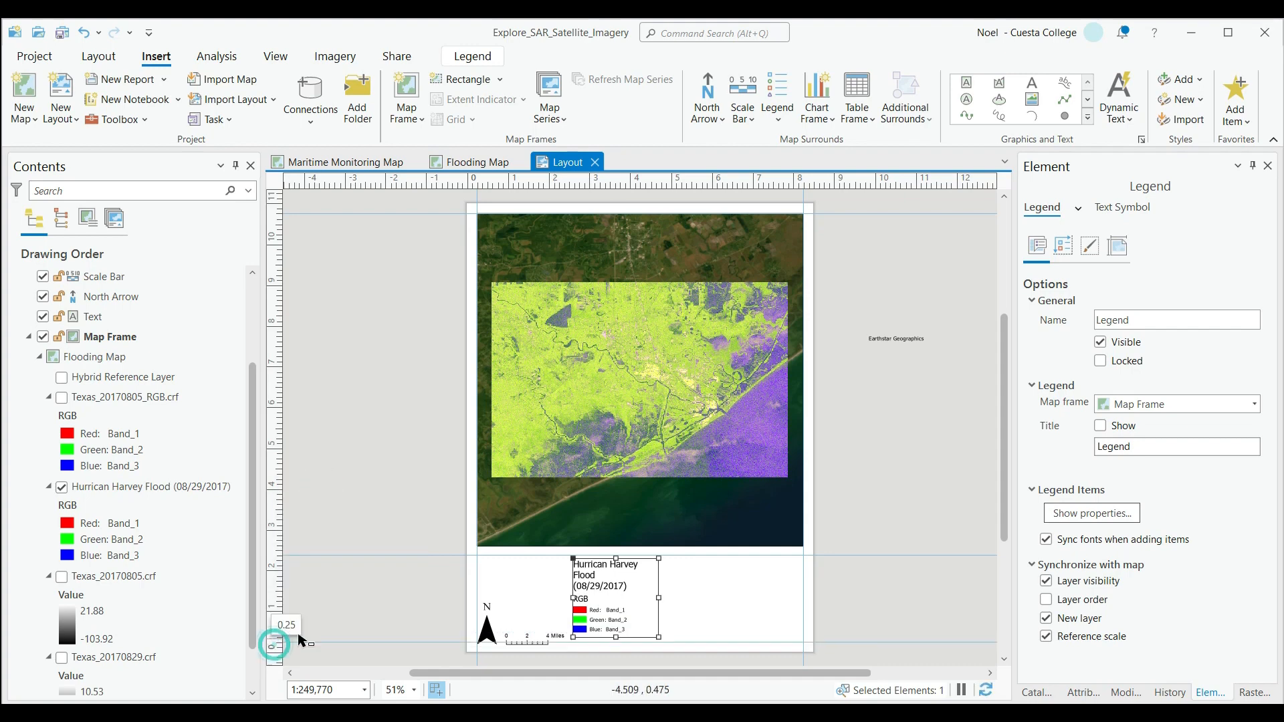
Enlarge the north arrow to about 1.8 in tall, reaching the guide just below the map frame.
click(484, 631)
drag(484, 632, 524, 558)
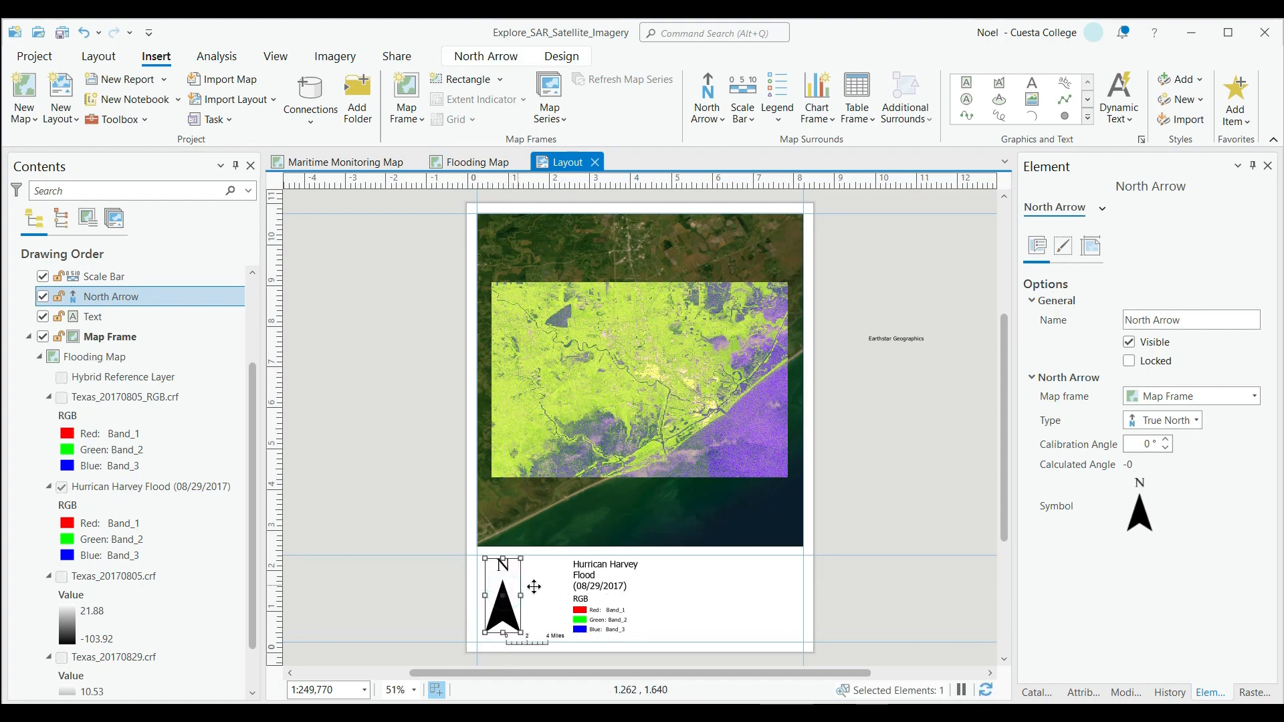
Move the scale bar to the right of the legend, and place the legend beside the north arrow, widened to about 2.3 in.
click(545, 628)
drag(549, 641, 702, 621)
drag(588, 594, 631, 599)
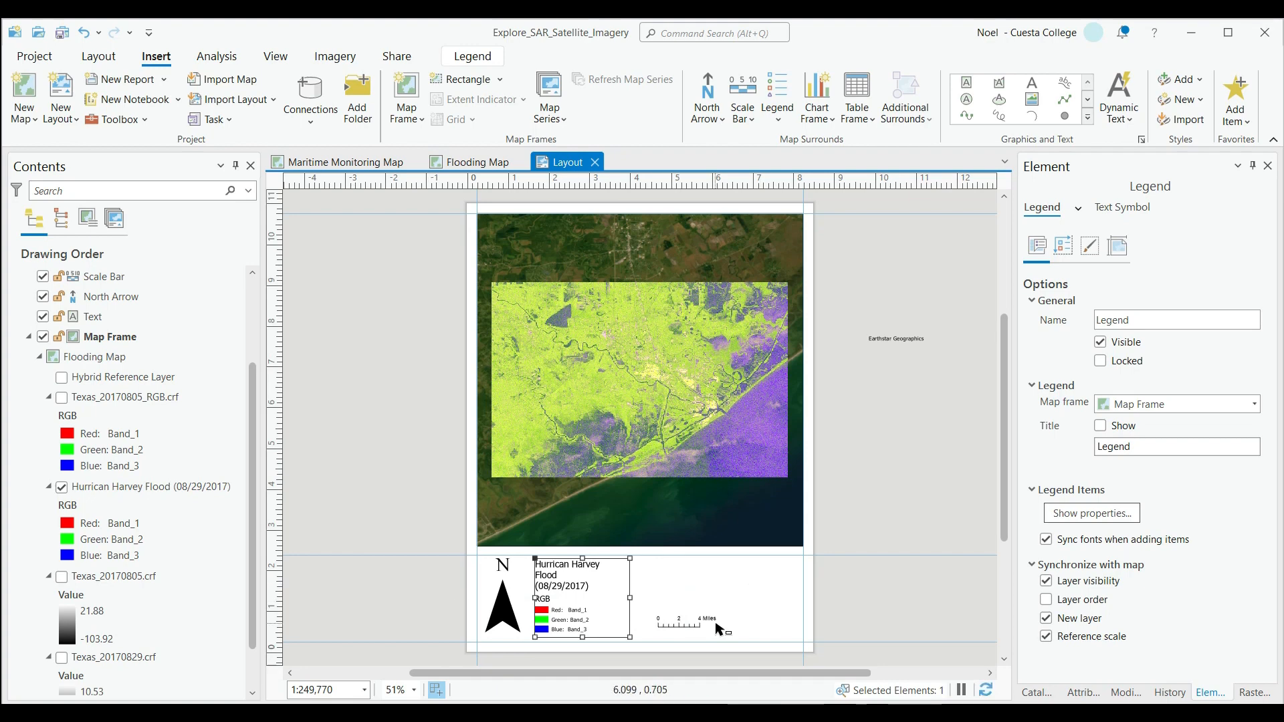
Try to set the existing scale bar's division value to 2.0 and shift the bar closer to the legend.
click(671, 624)
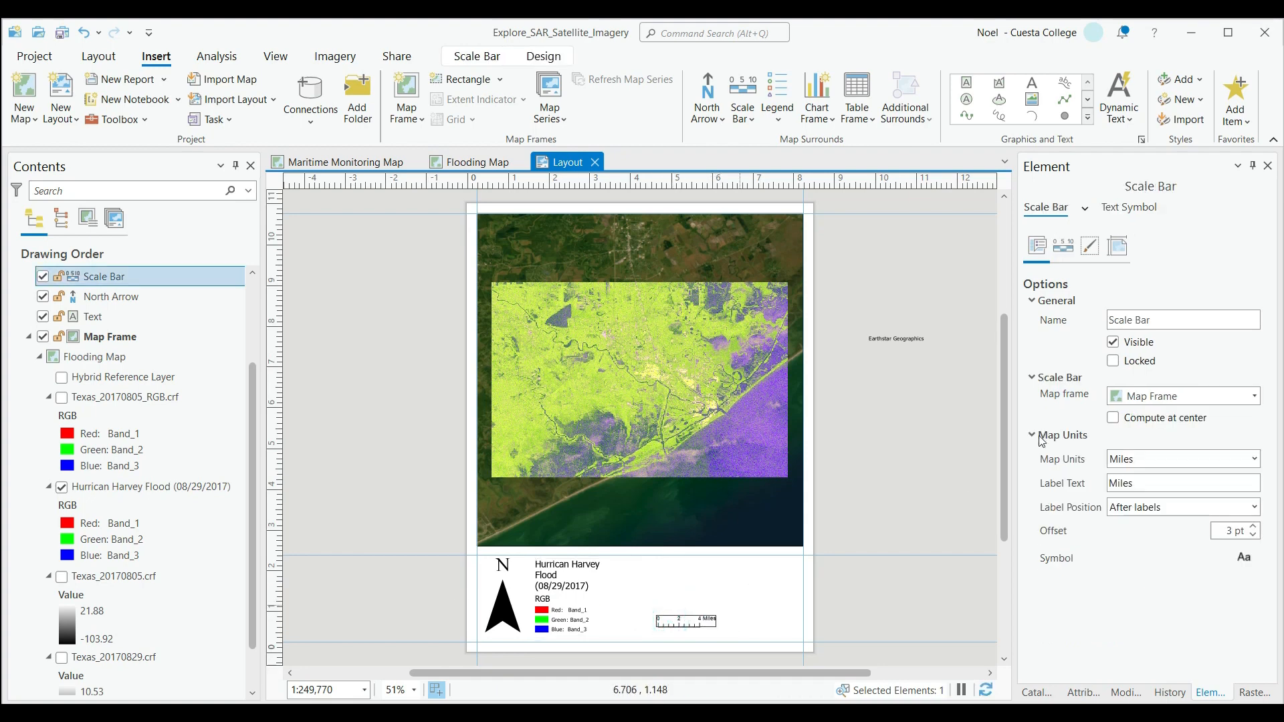
double_click(711, 621)
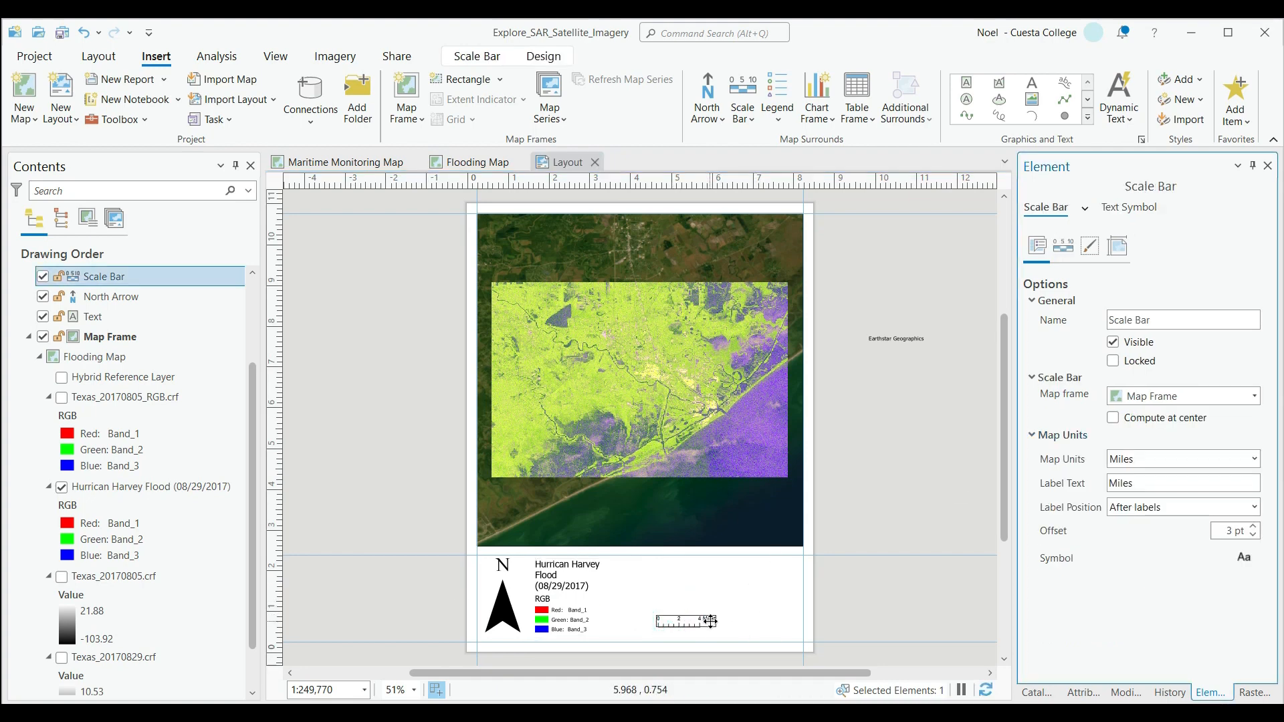
click(1063, 245)
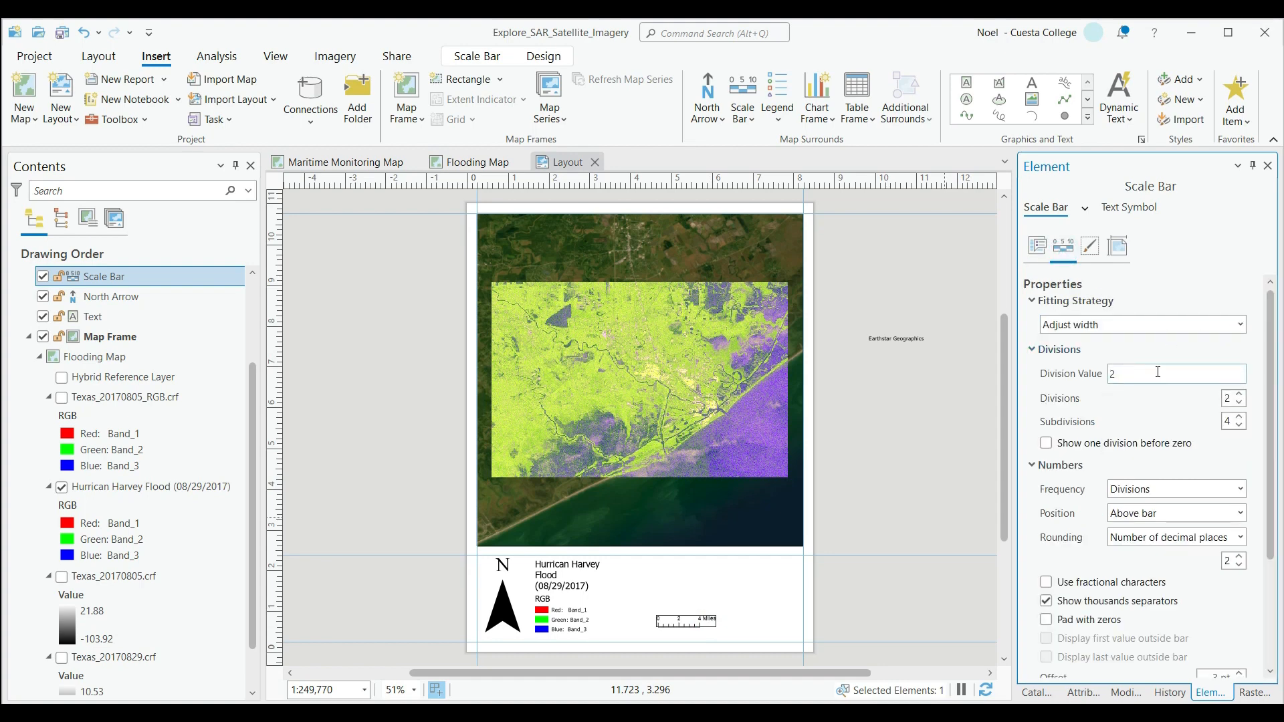
double_click(1133, 376)
key(BackSpace)
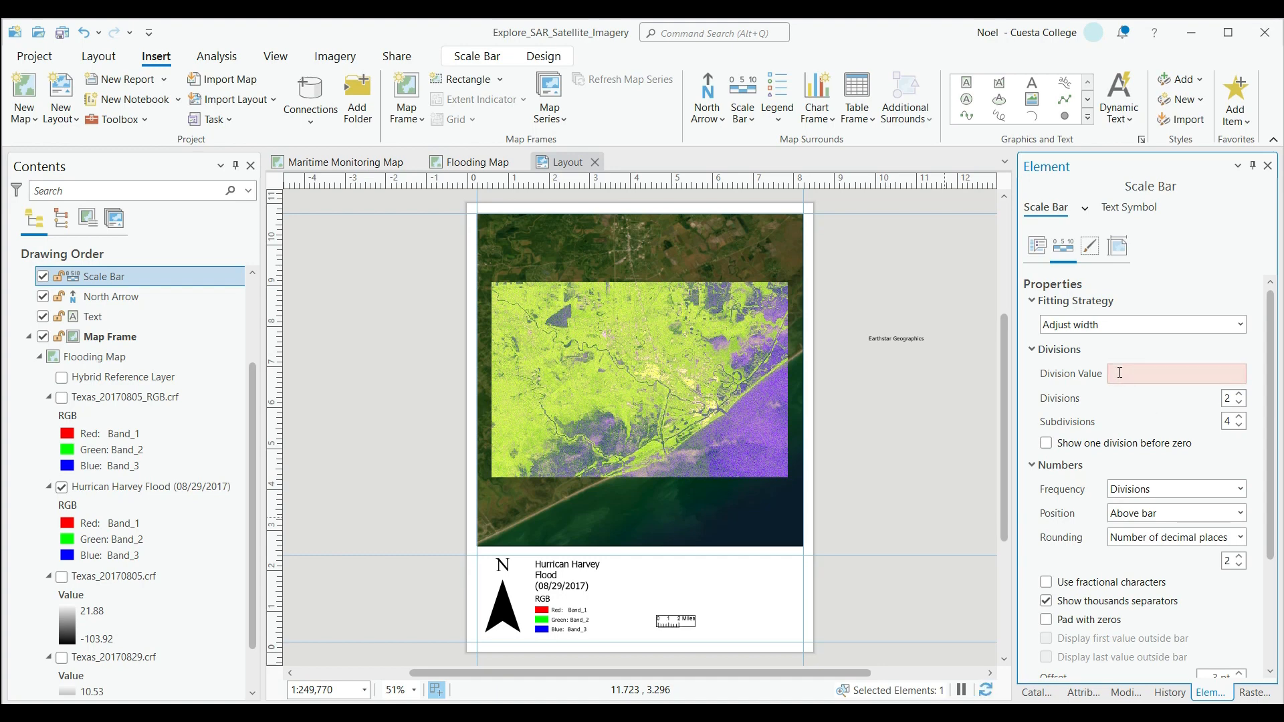
text(2.0)
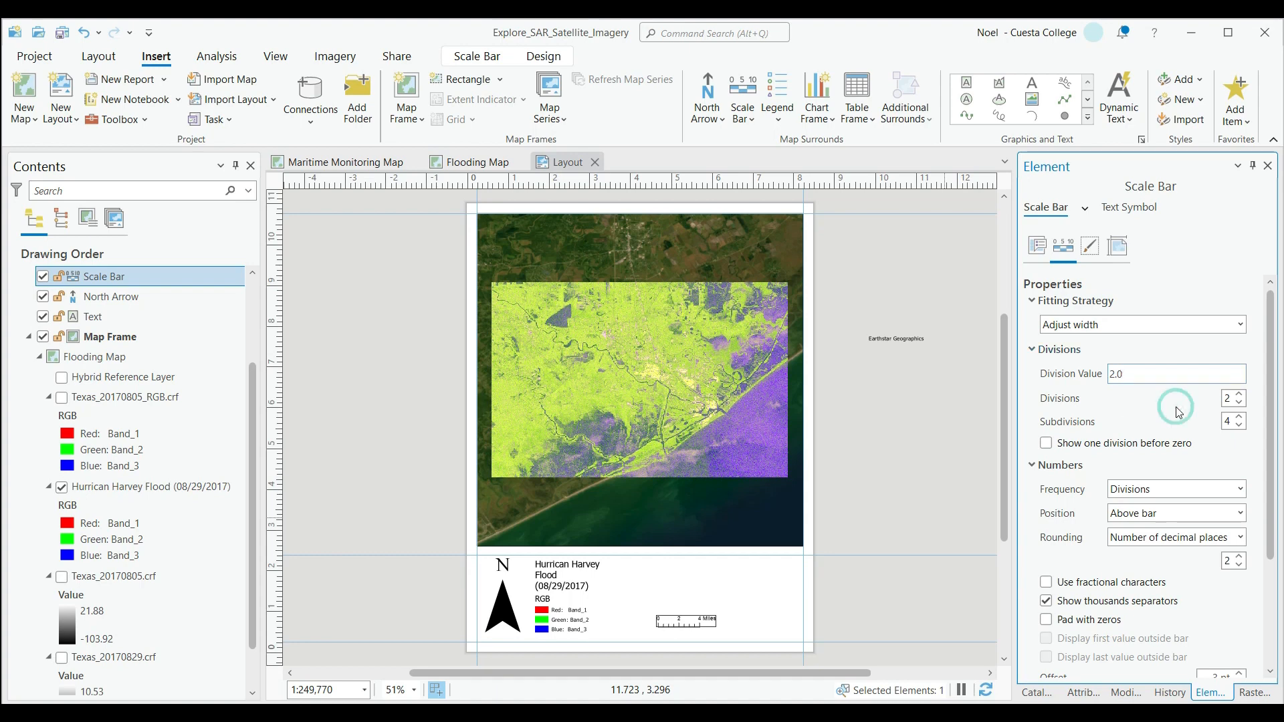
double_click(1129, 375)
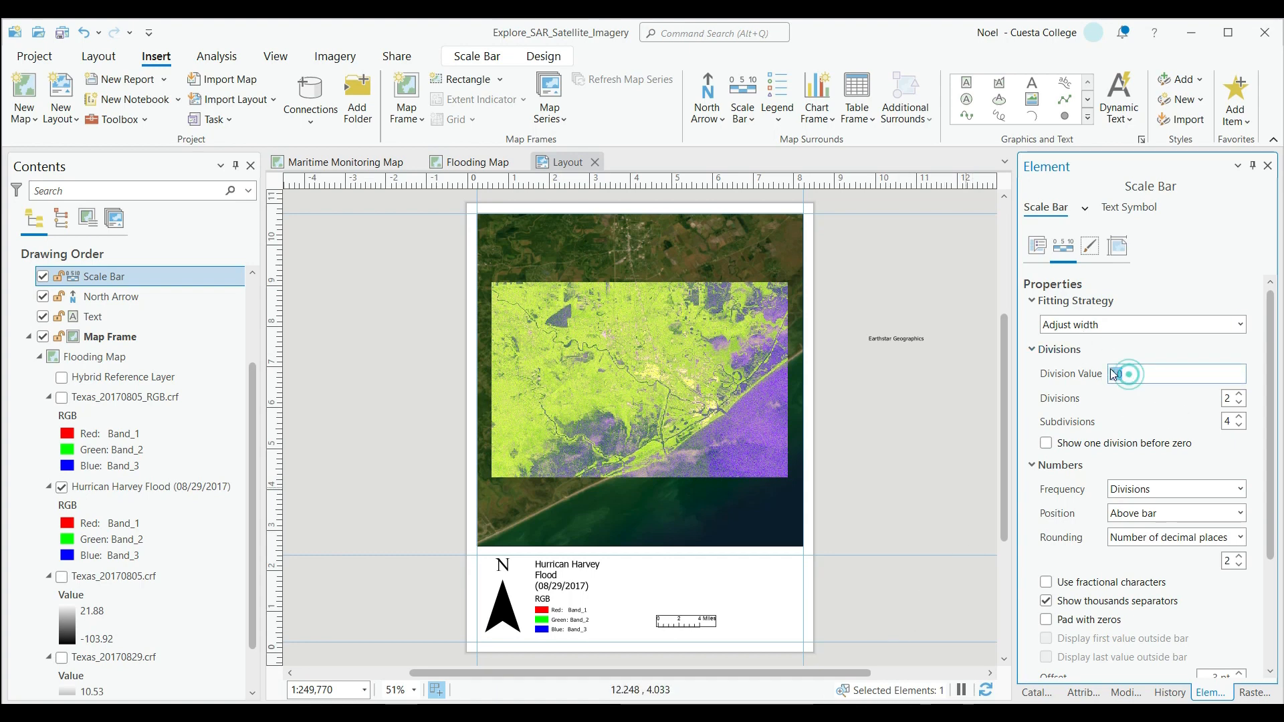
click(1116, 396)
click(703, 620)
drag(697, 620, 656, 623)
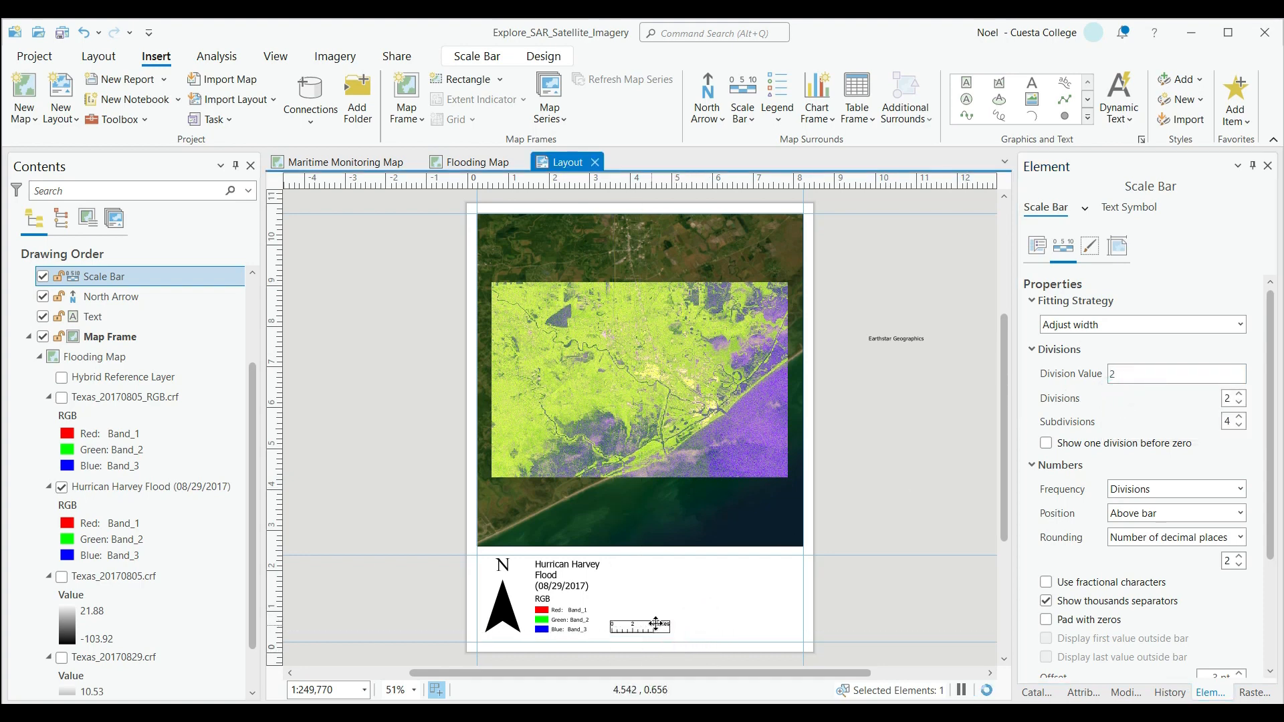
Delete the scale bar and draw a new one about 3.2 in wide to the right of the legend.
key(Delete)
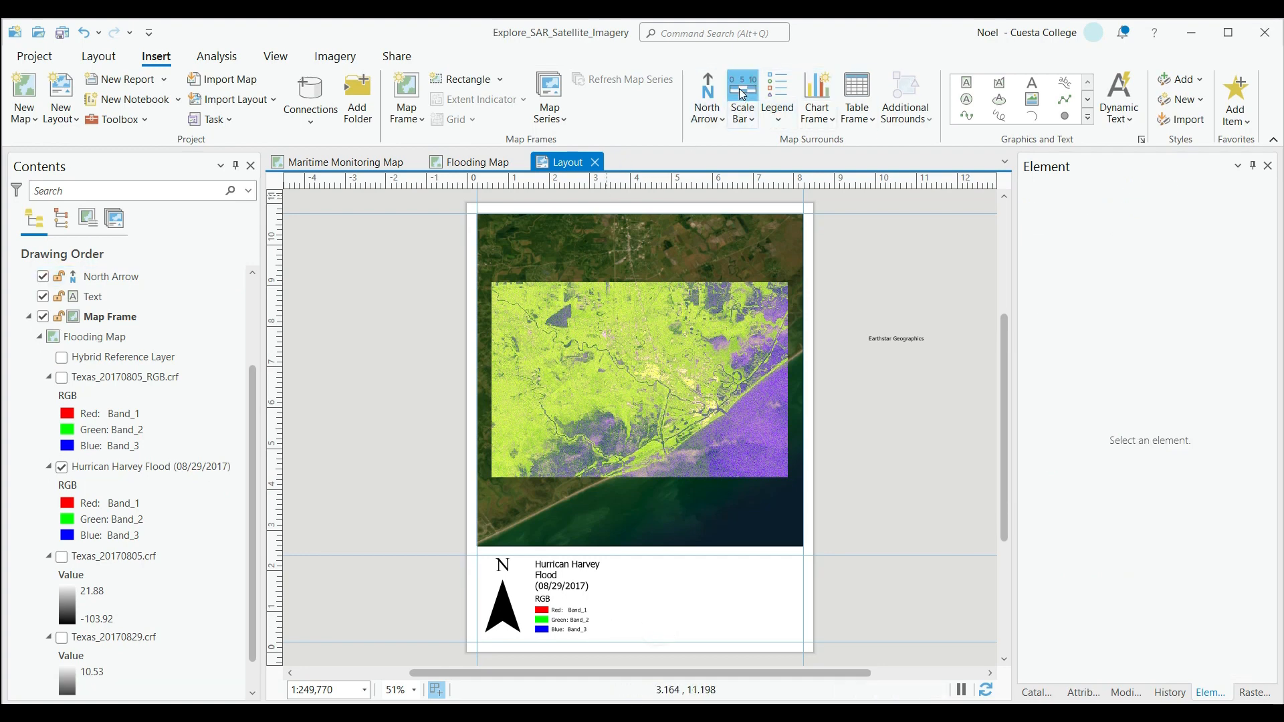
click(742, 94)
drag(604, 610, 735, 632)
Change the new scale bar's unit label text to "mi".
right_click(712, 620)
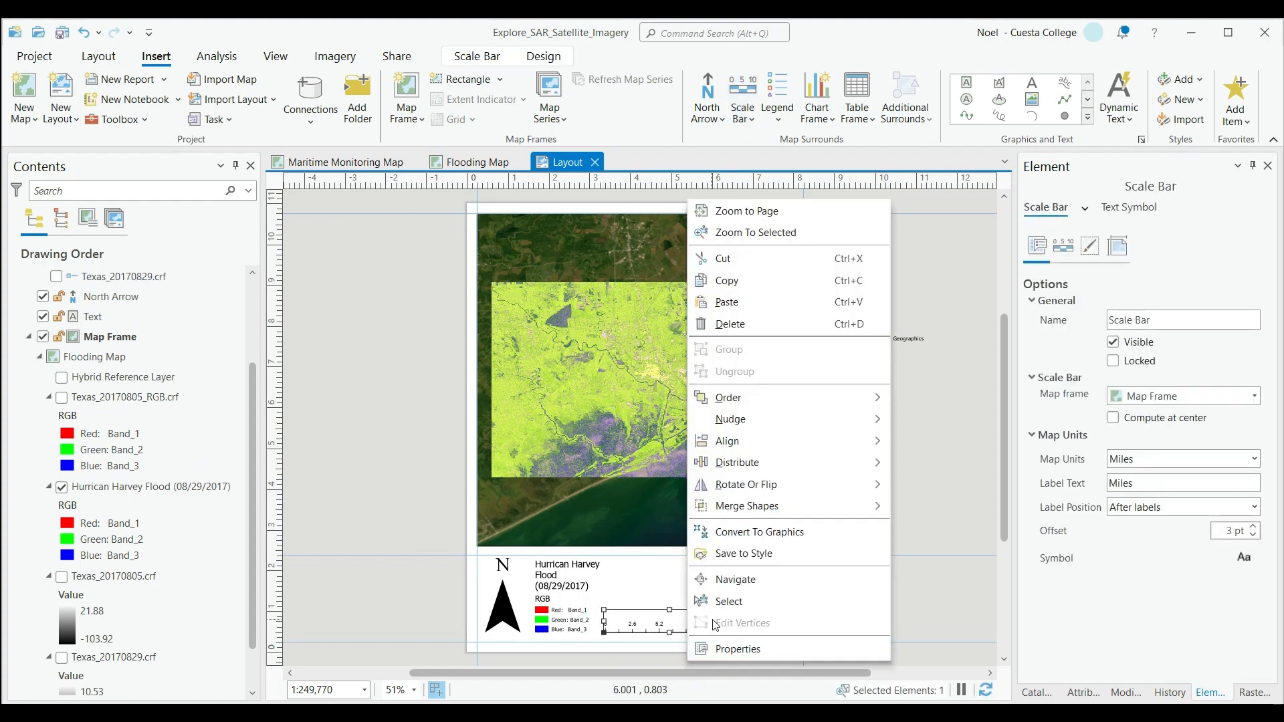
click(728, 649)
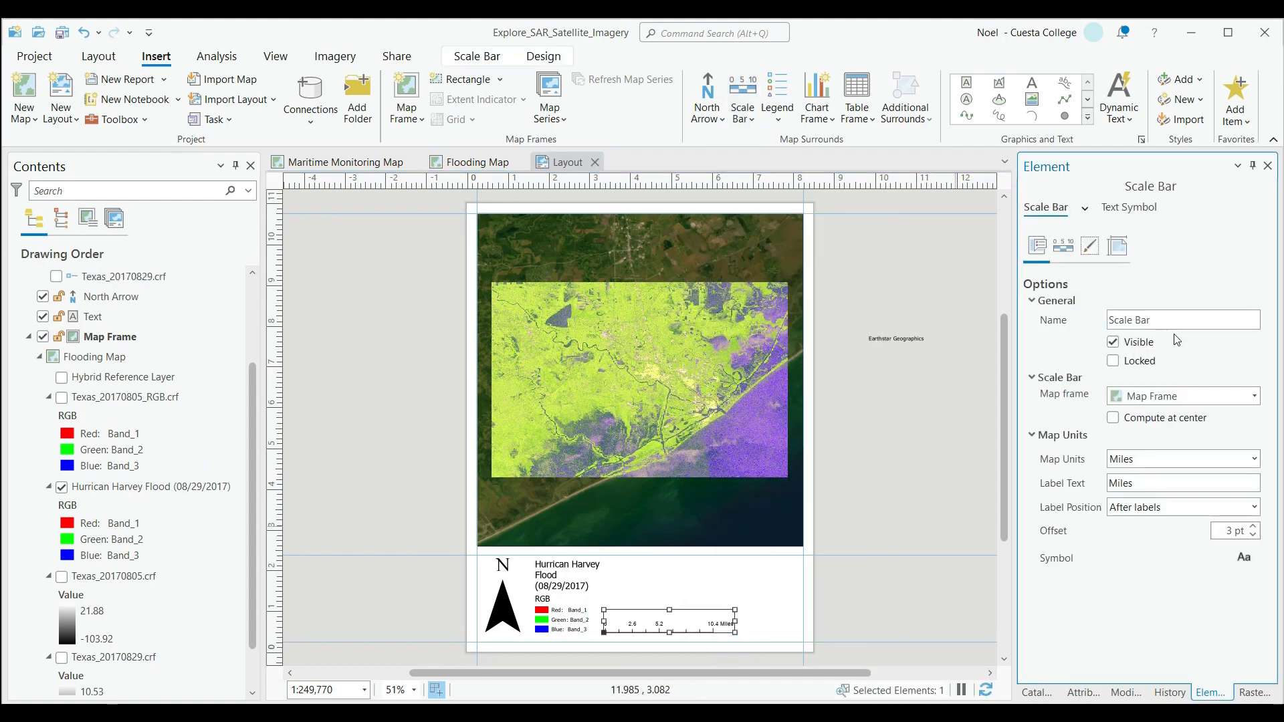
double_click(1145, 485)
text(mi)
Set the scale bar's fitting strategy to Adjust width and its division value to 5.
click(1065, 247)
click(1139, 326)
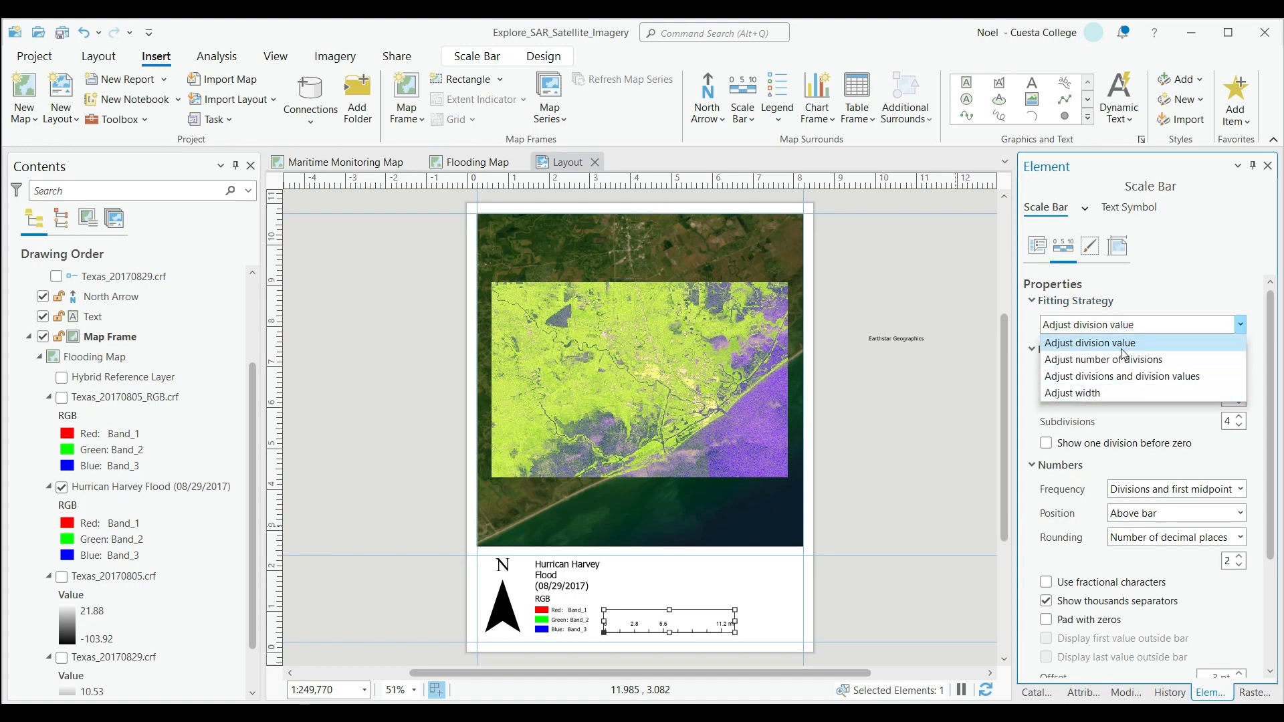
click(1140, 391)
drag(1140, 374, 1111, 376)
text(2.5)
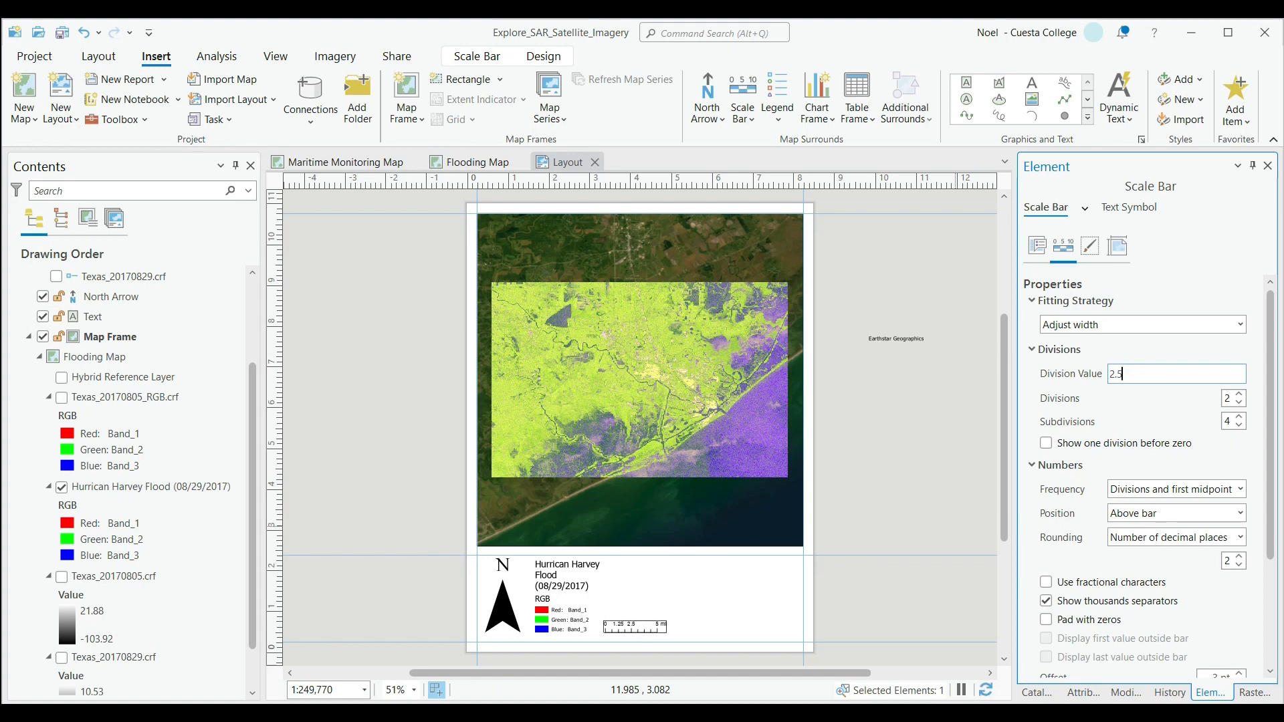
text(5.0)
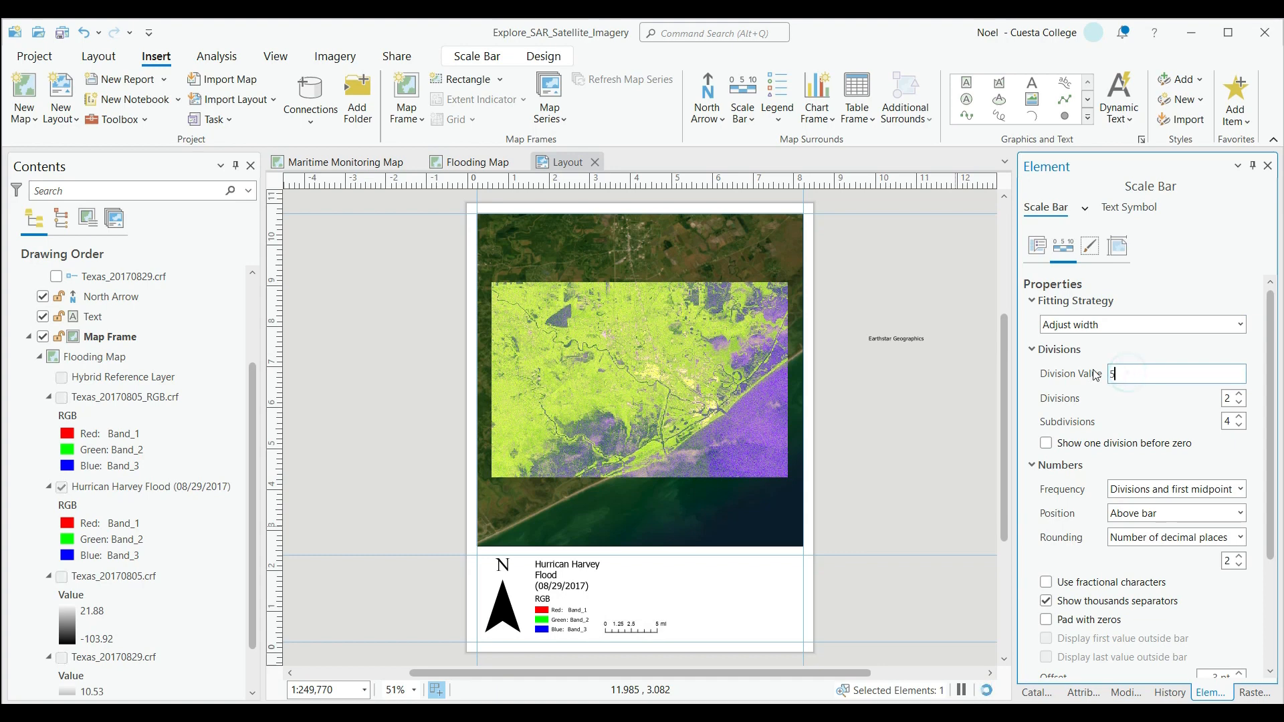
click(881, 605)
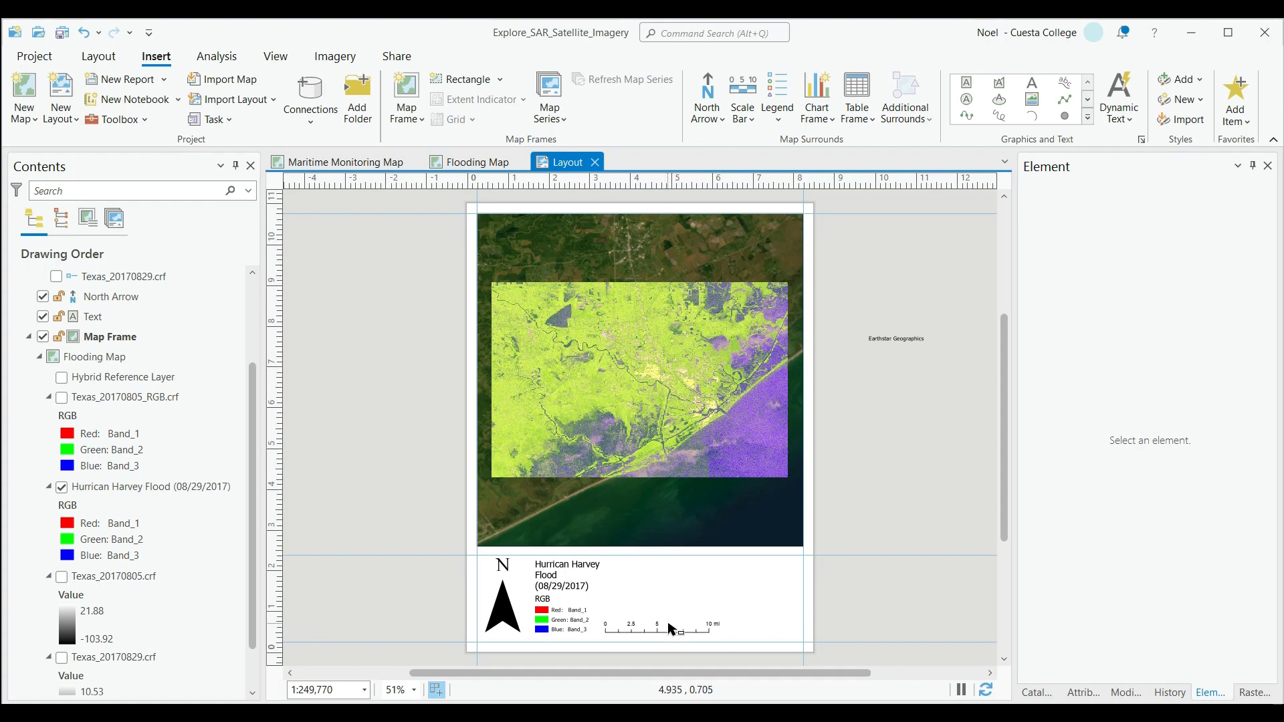
Lower the legend's top edge while widening it slightly, and nudge the scale bar down and to the right.
click(582, 587)
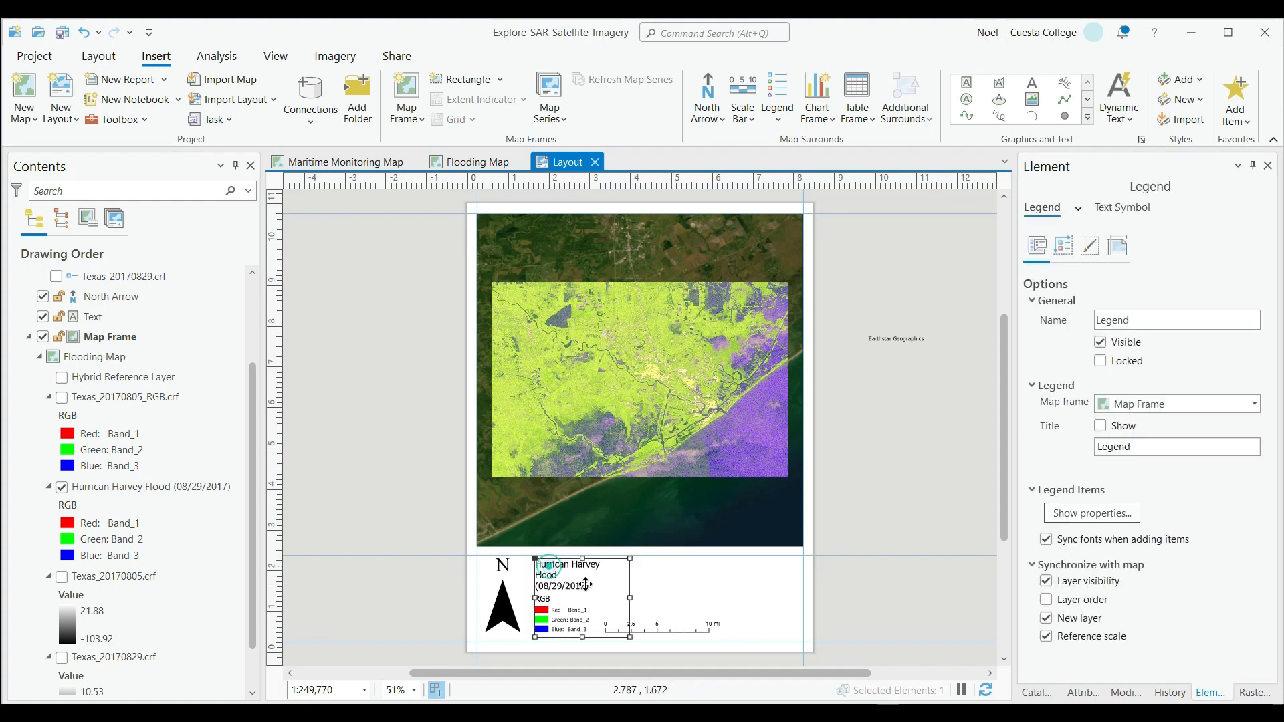
mouse_move(630, 559)
mouse_down()
mouse_move(659, 577)
mouse_move(641, 578)
mouse_up()
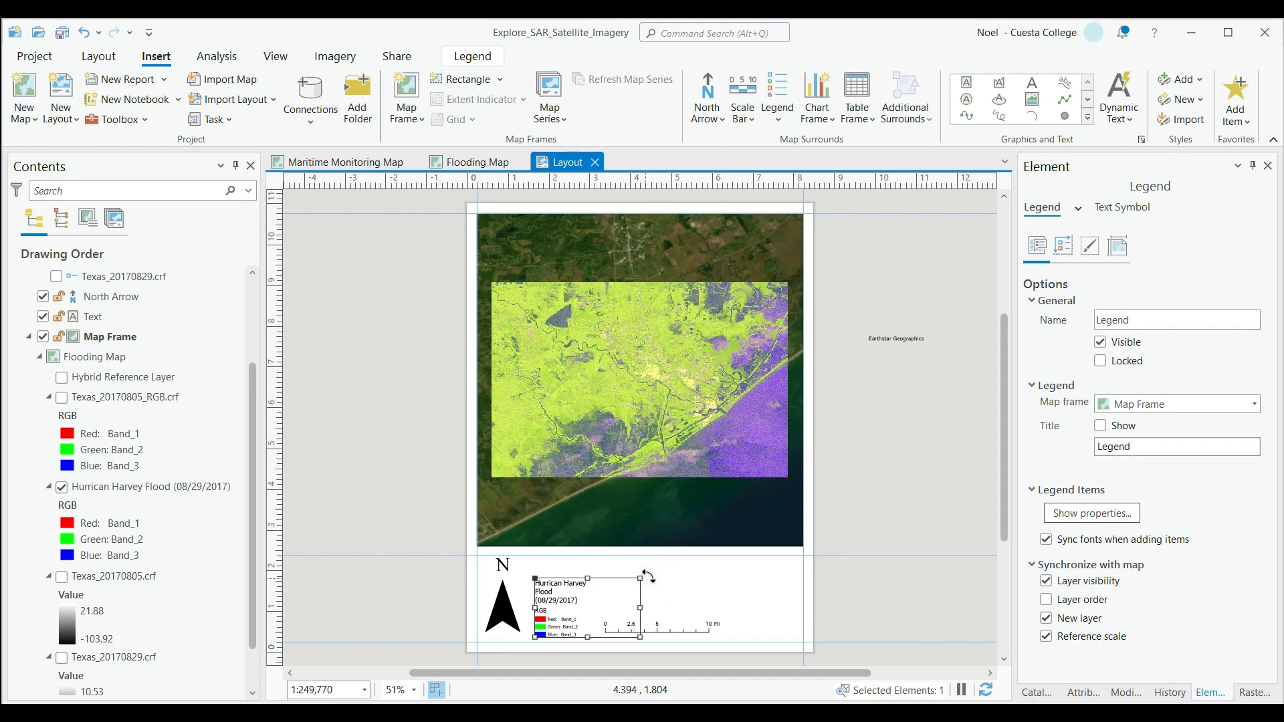
click(707, 597)
click(689, 627)
drag(665, 626, 668, 630)
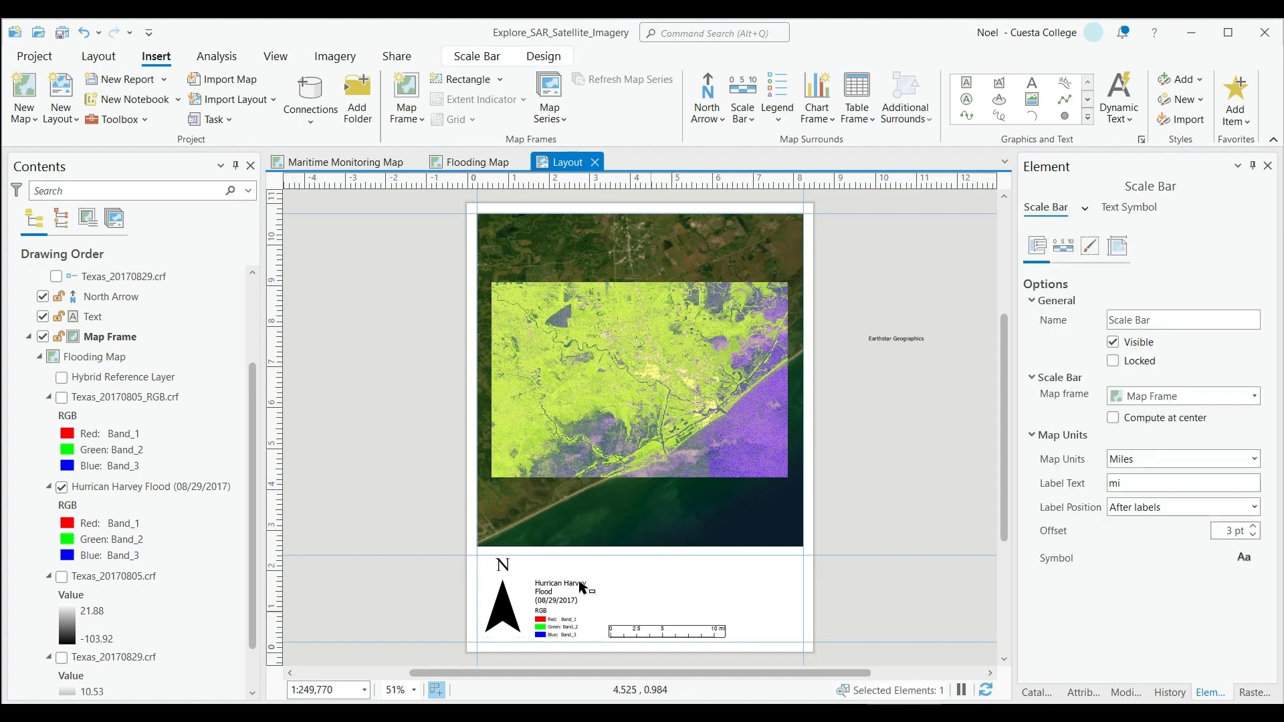
Add a title text reading "Hurrican Harvey" above the scale bar.
click(402, 529)
click(1032, 83)
drag(607, 559, 763, 596)
text(Hurrican Harvey)
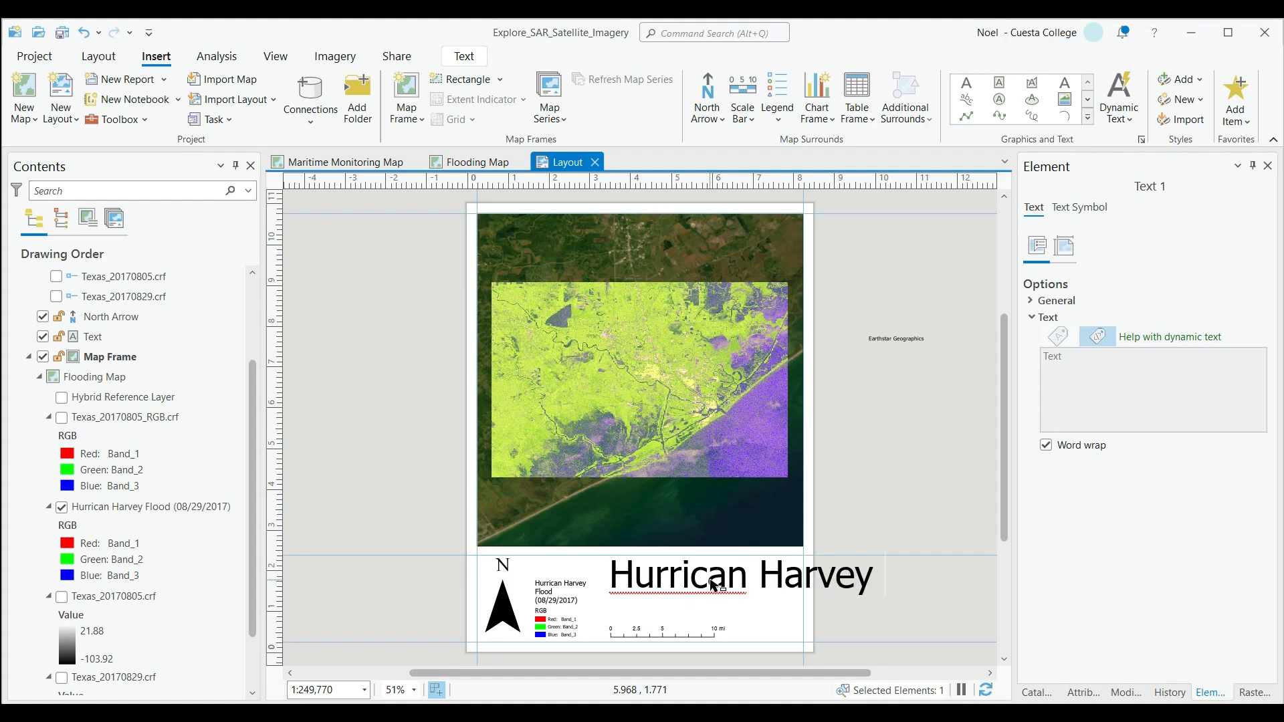
Set the title text's font size to 24 pt.
click(1080, 207)
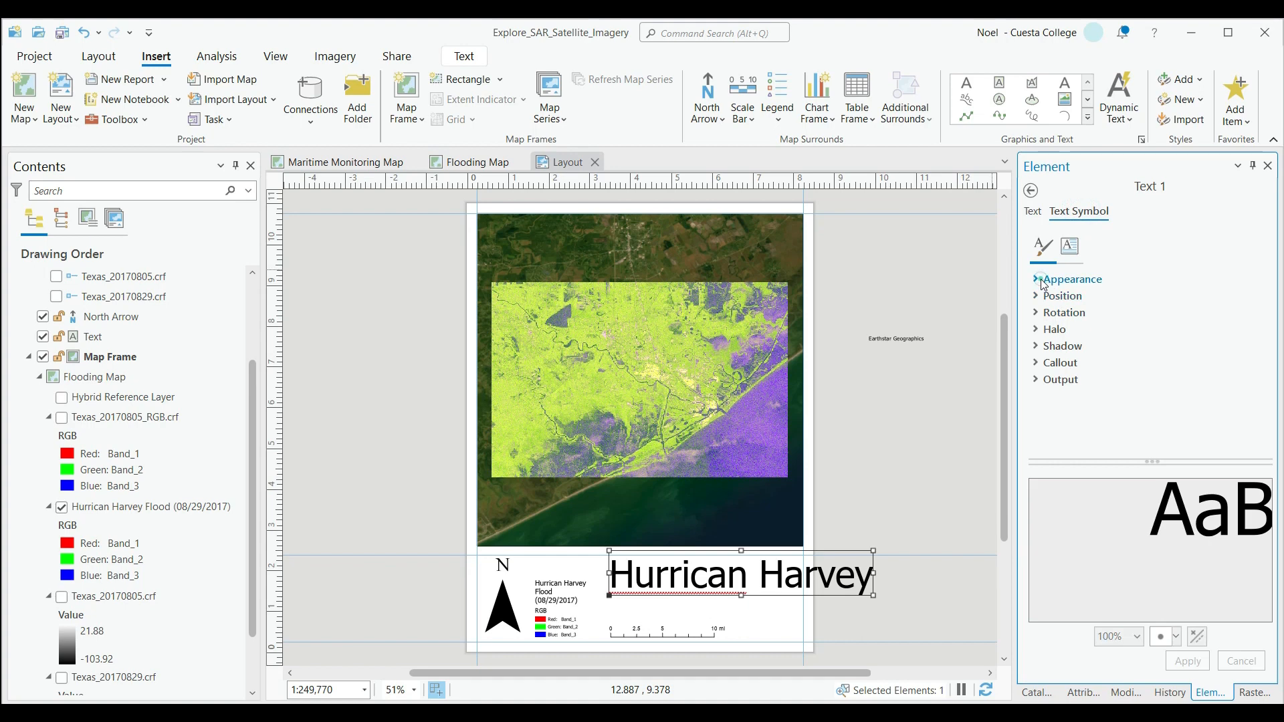
click(1045, 280)
click(1251, 345)
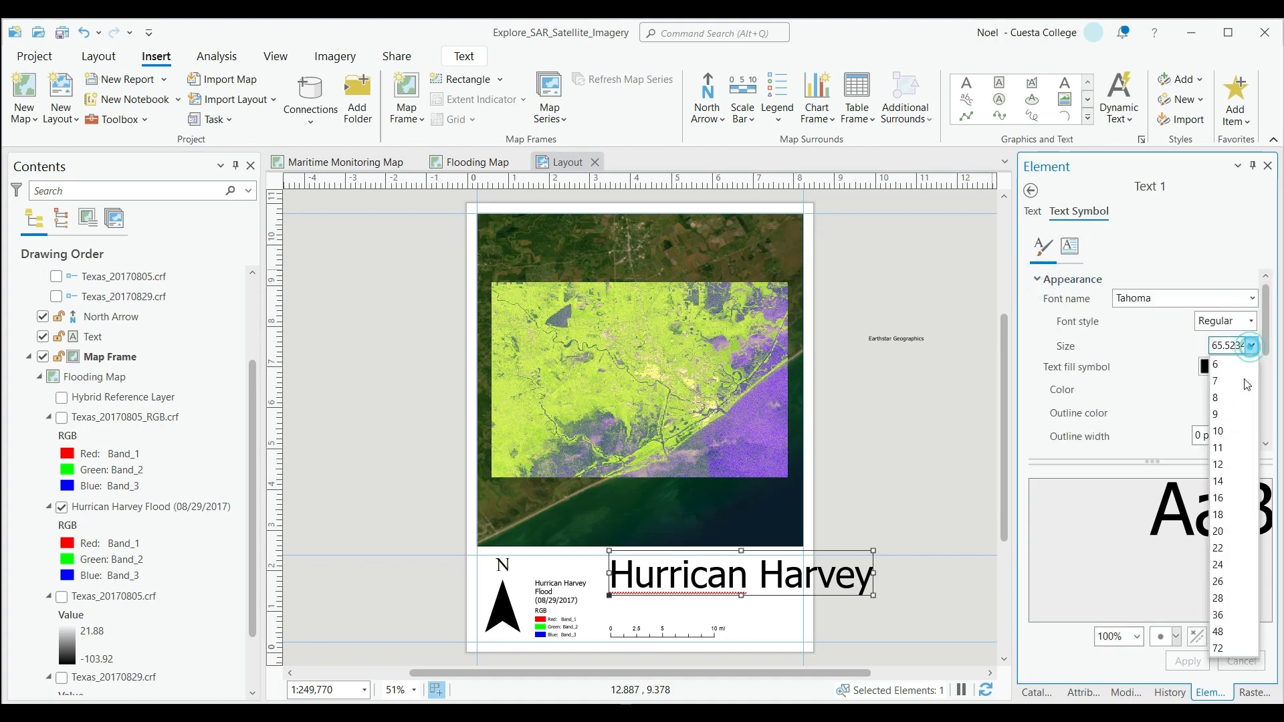
click(1239, 532)
click(1251, 346)
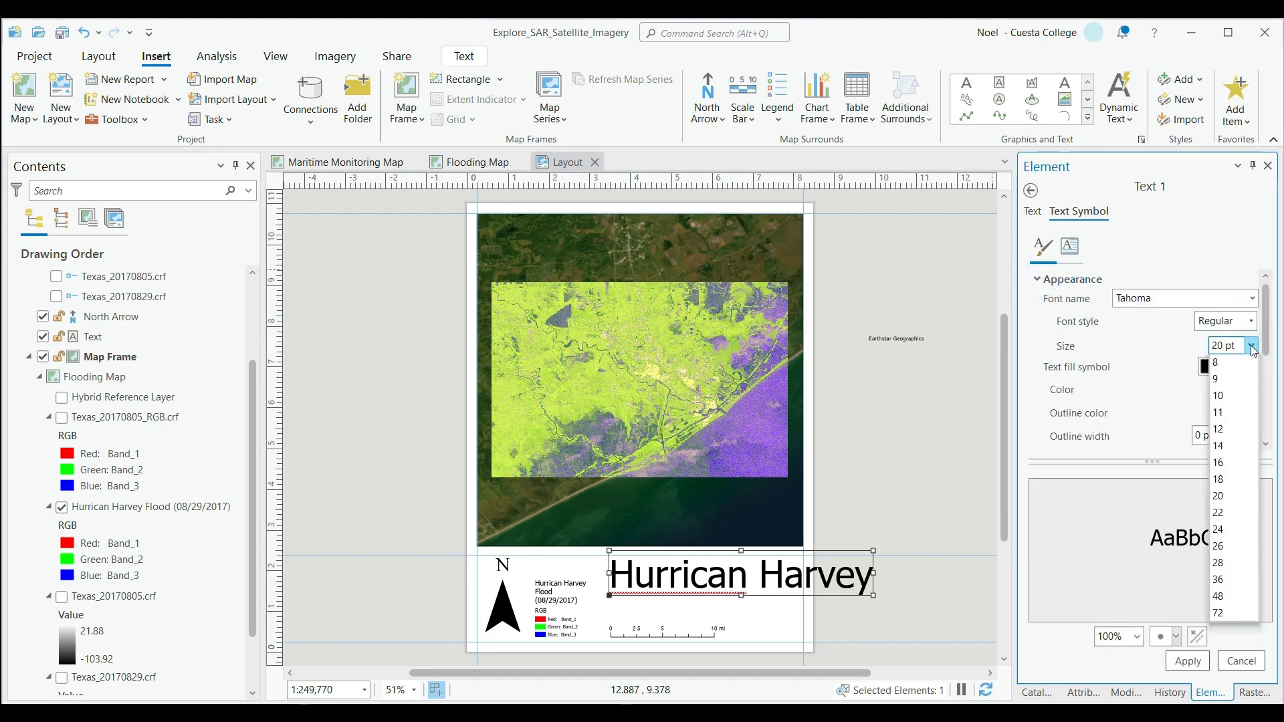
click(1224, 459)
click(1187, 661)
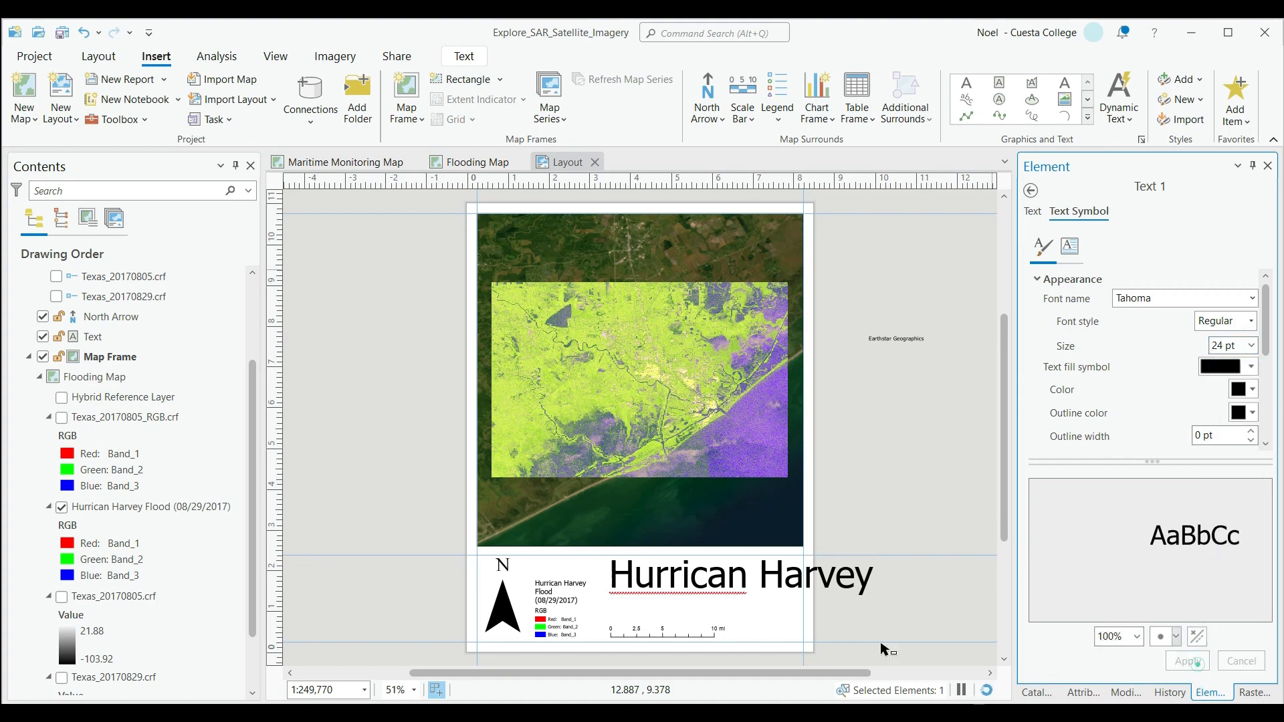
click(695, 587)
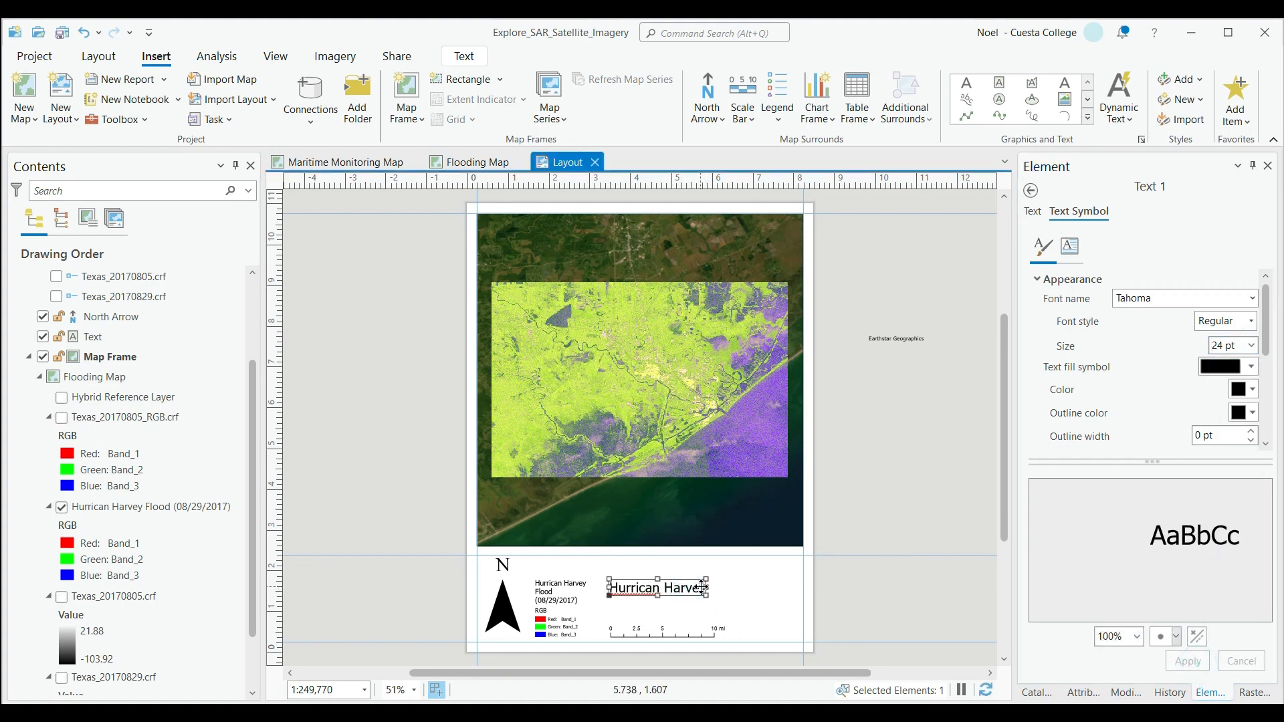
Extend the title to "Hurrican Harvey Flood Map" with "Freeport, Texas" on a second line, and move it slightly left.
click(1033, 211)
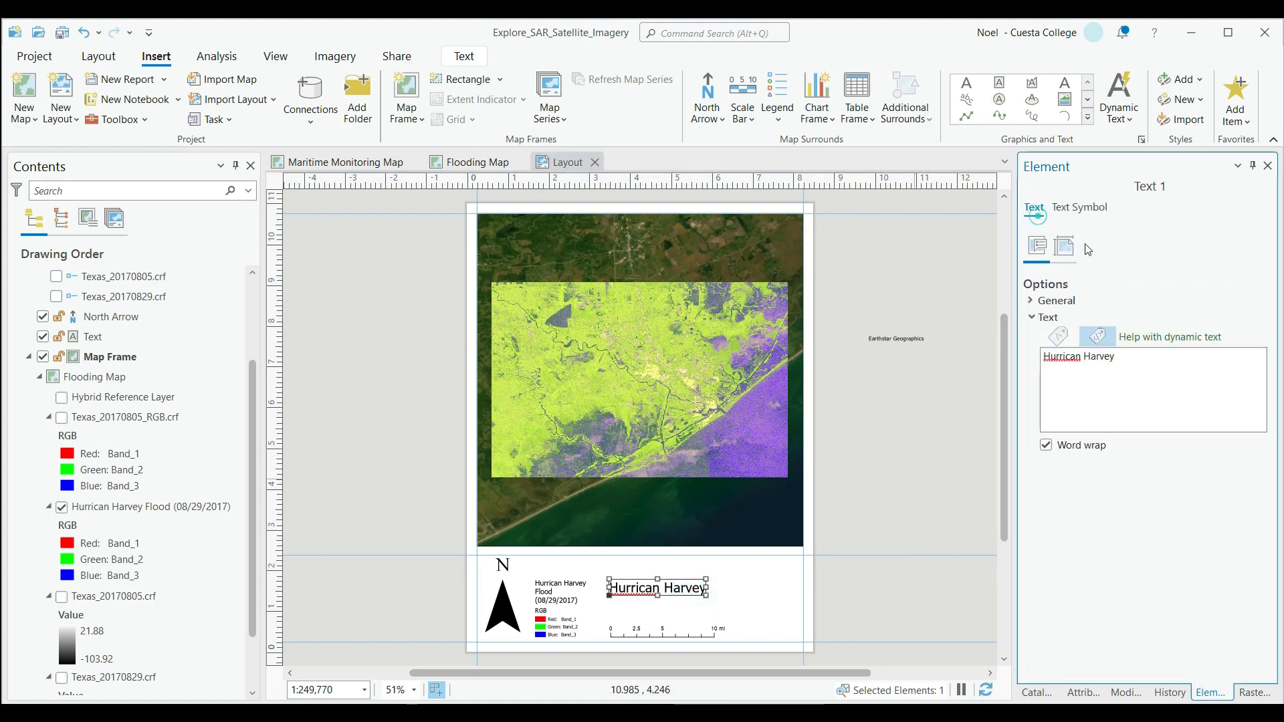
click(1142, 359)
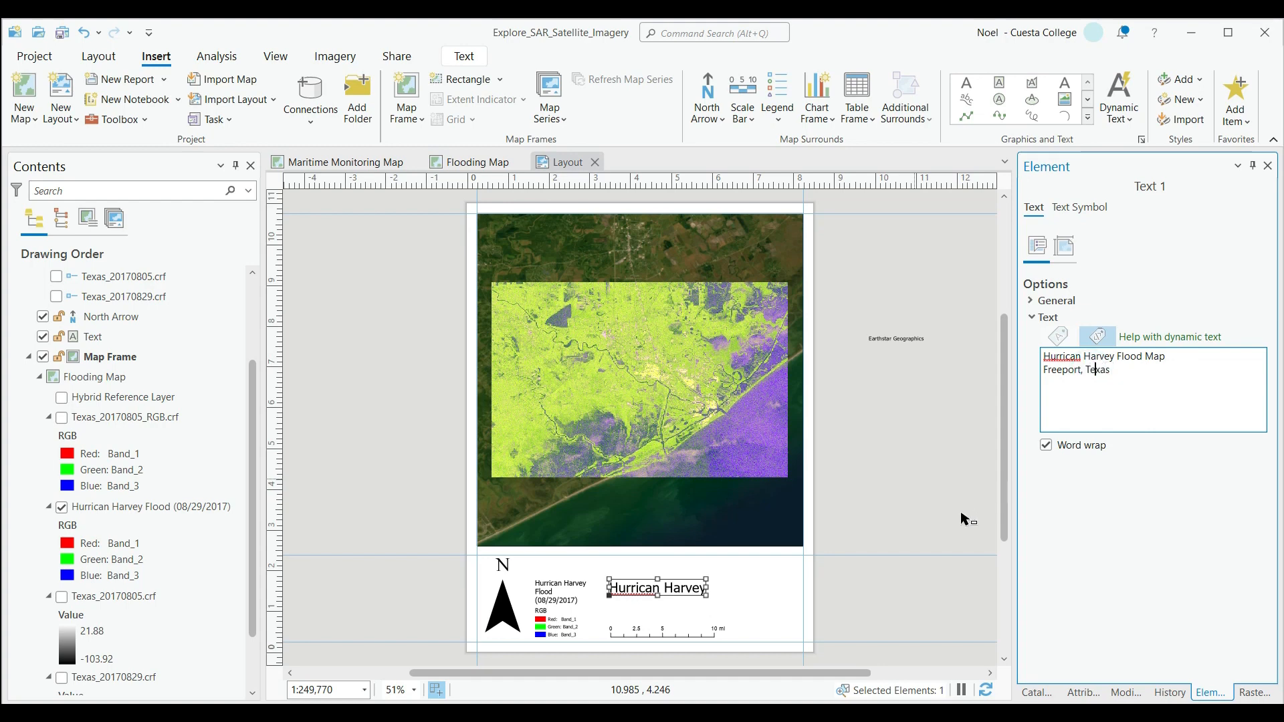
click(935, 503)
click(669, 568)
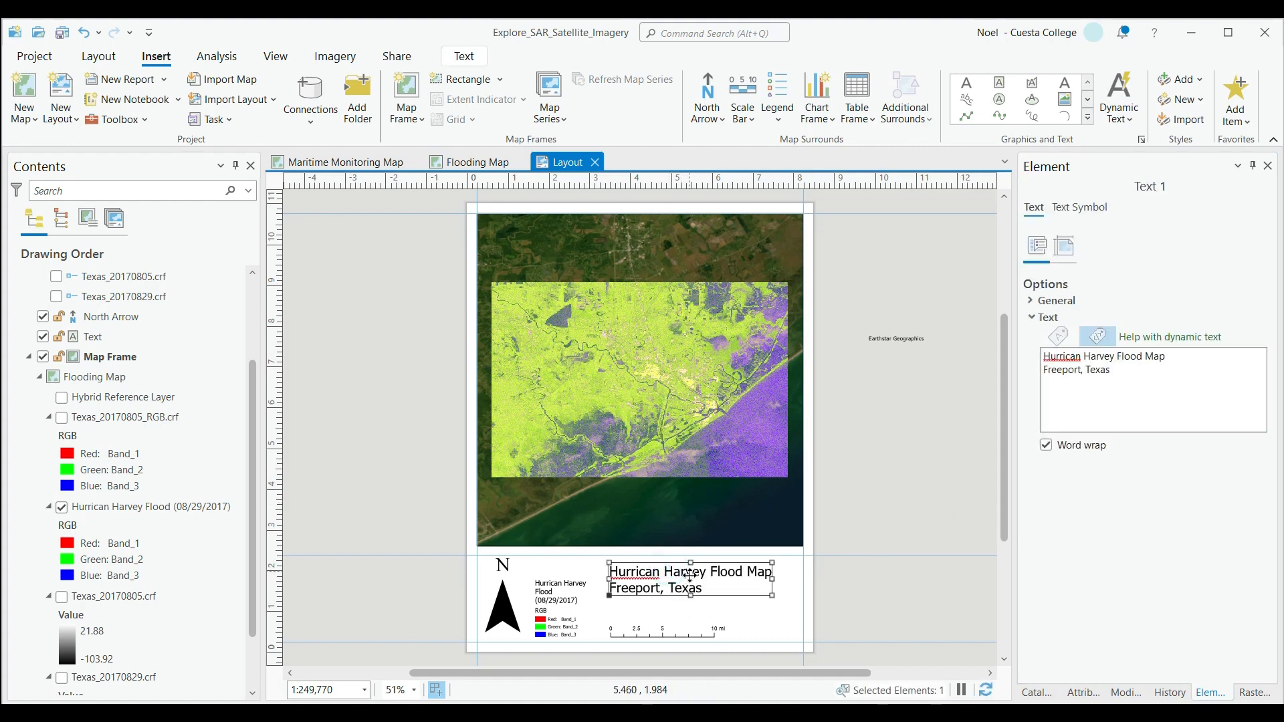
drag(679, 577, 670, 575)
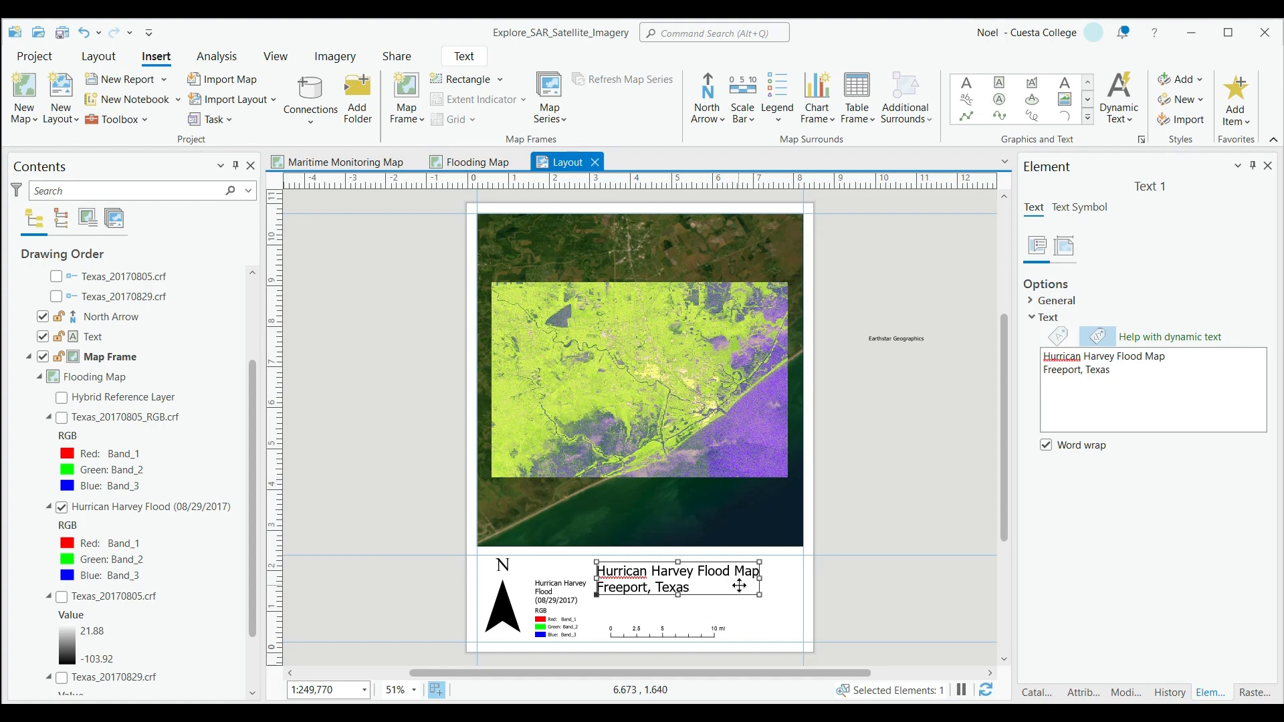
Add an empty third line to the title text and move the title down below the guide under the map frame.
click(1127, 377)
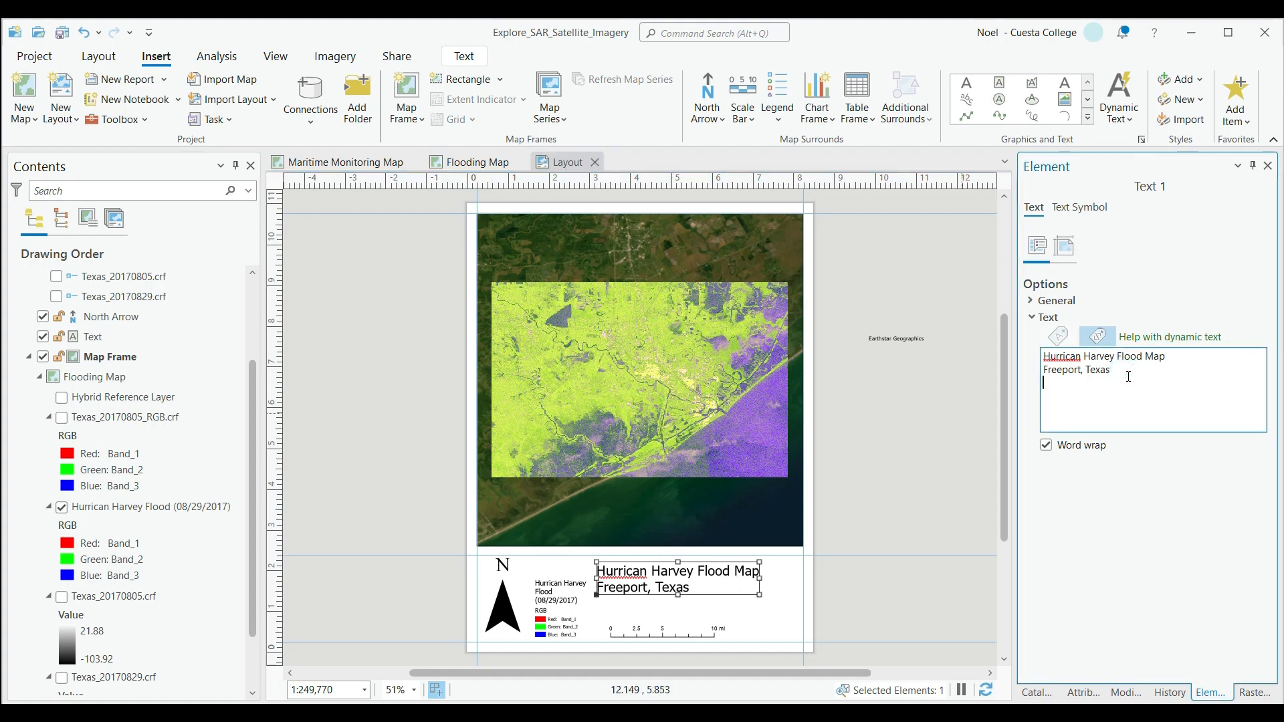
click(890, 583)
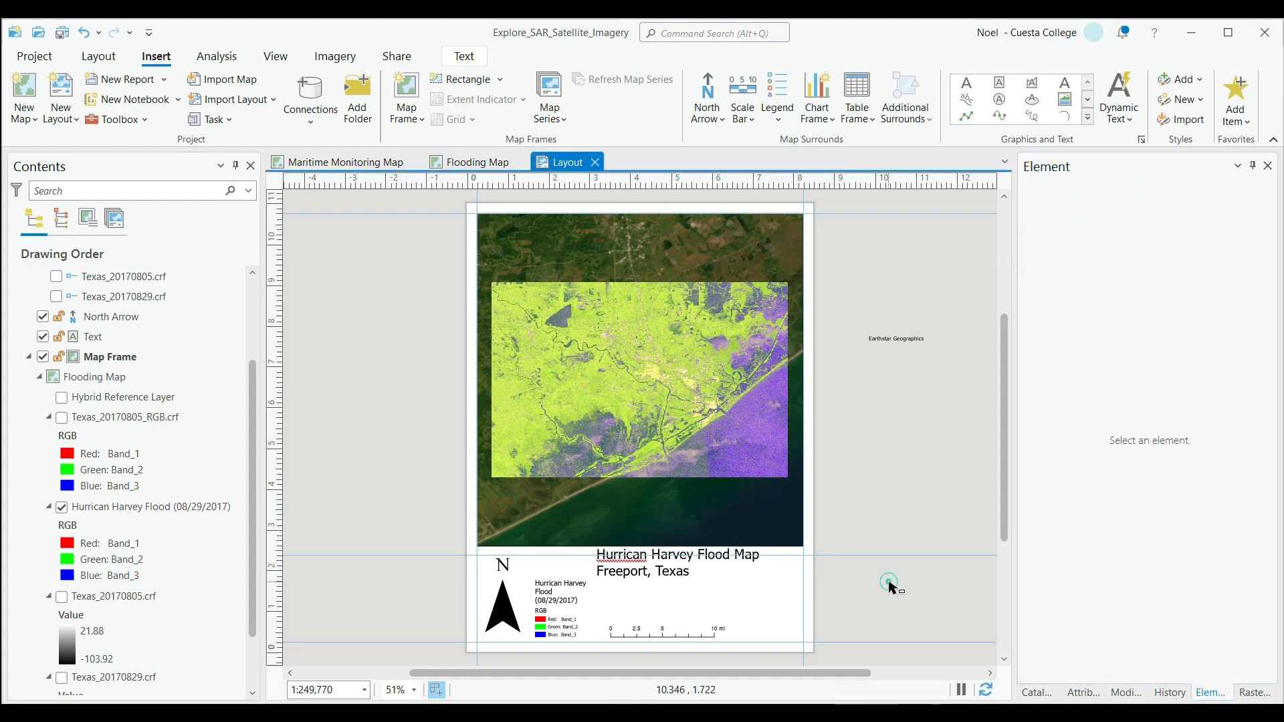
click(675, 565)
drag(637, 586, 637, 598)
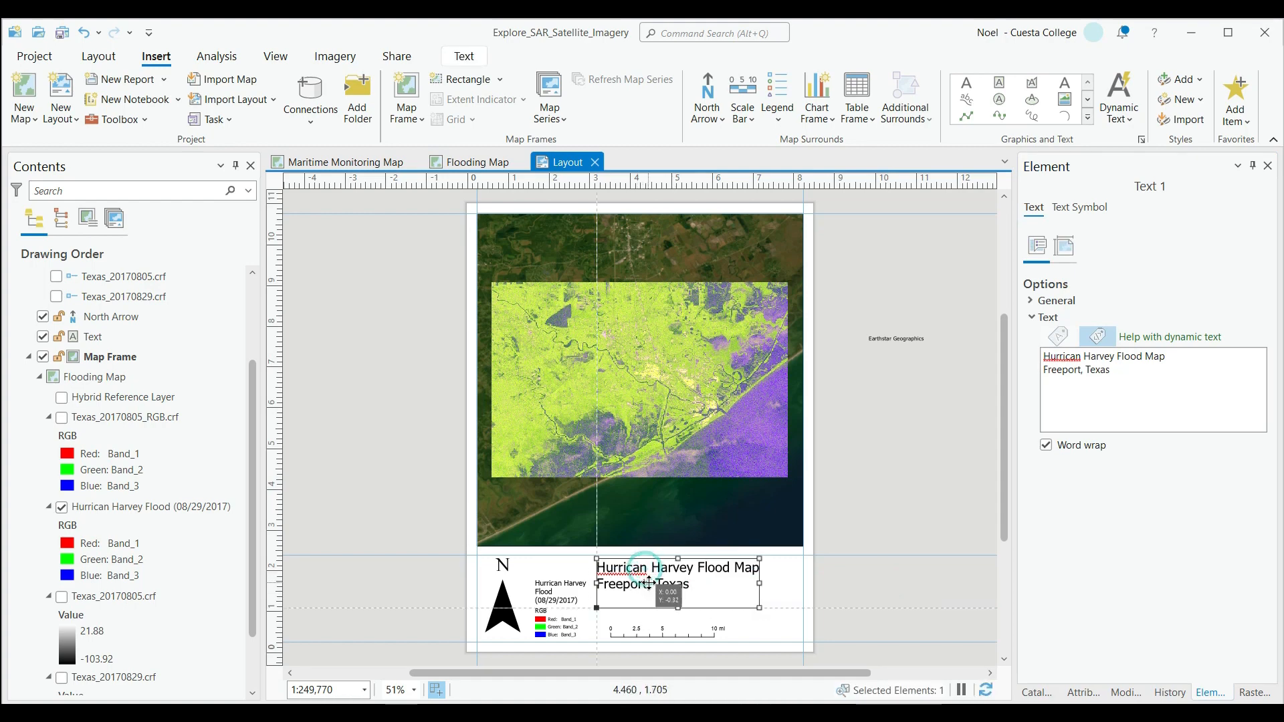
scroll(219, 447, down, 2)
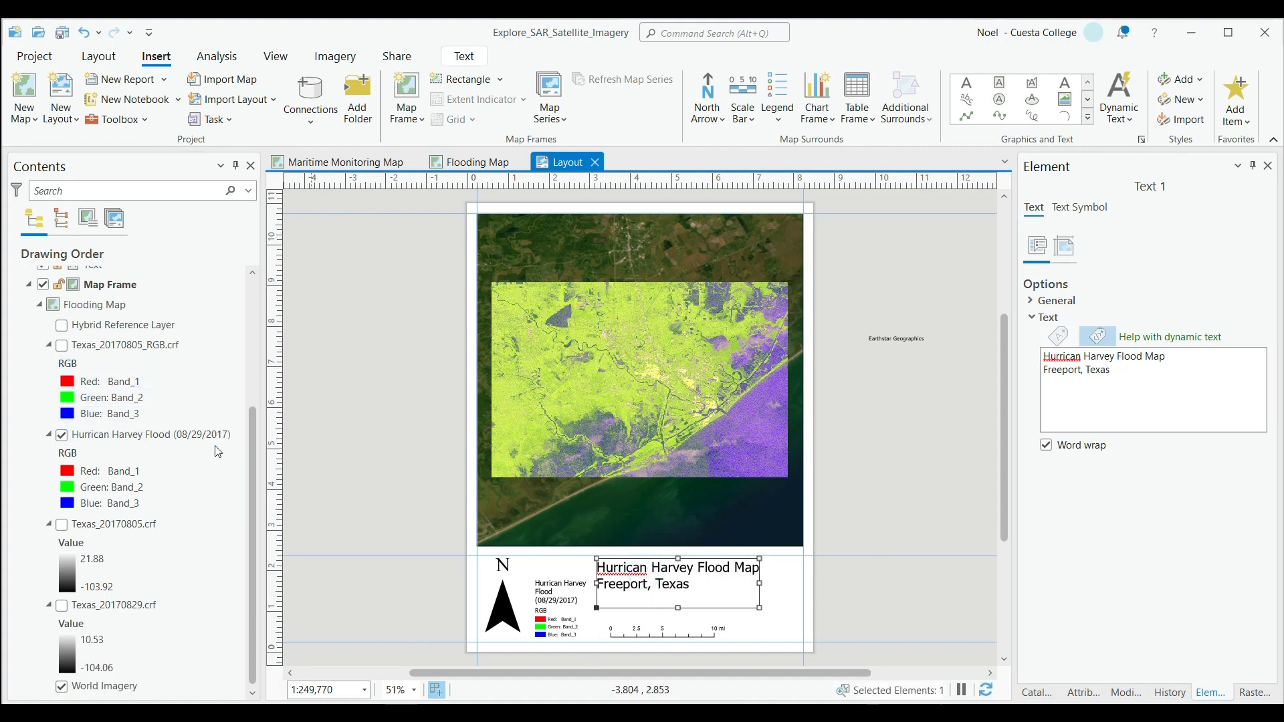
scroll(215, 444, up, 3)
click(951, 567)
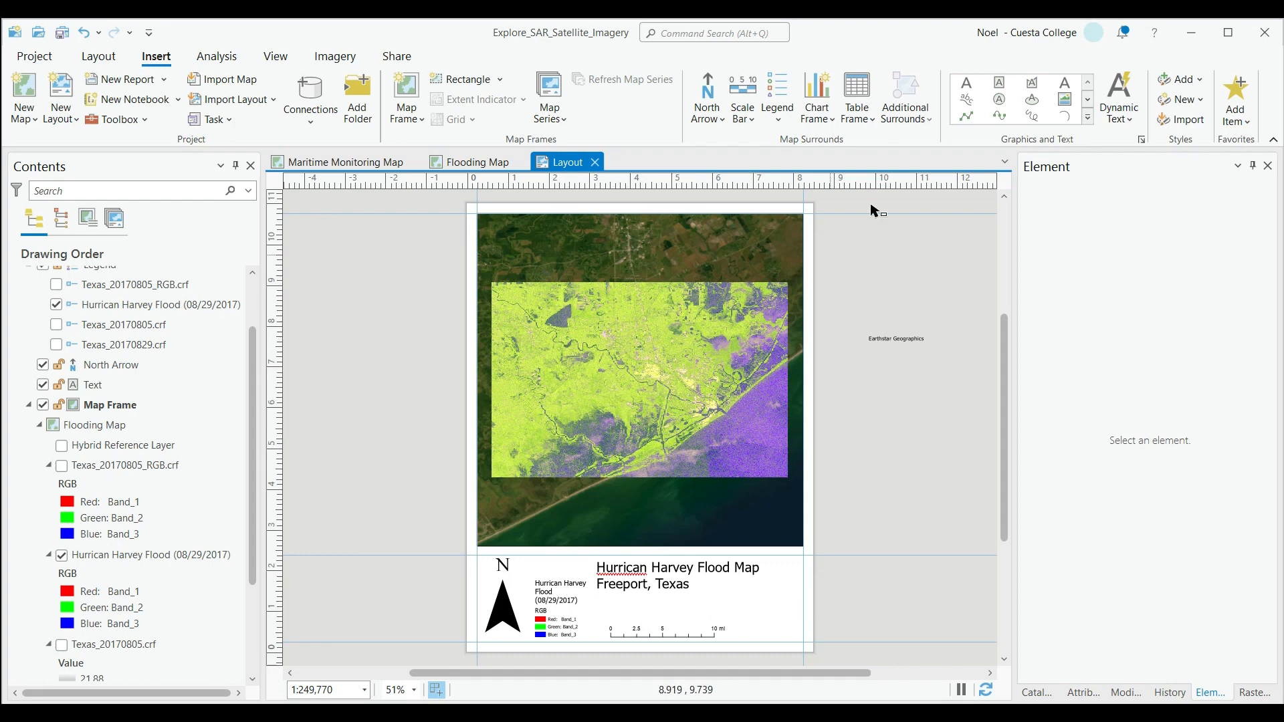
Add a text element beside the scale bar reading "March 3, 2023" with the author's full name on a second line.
click(966, 84)
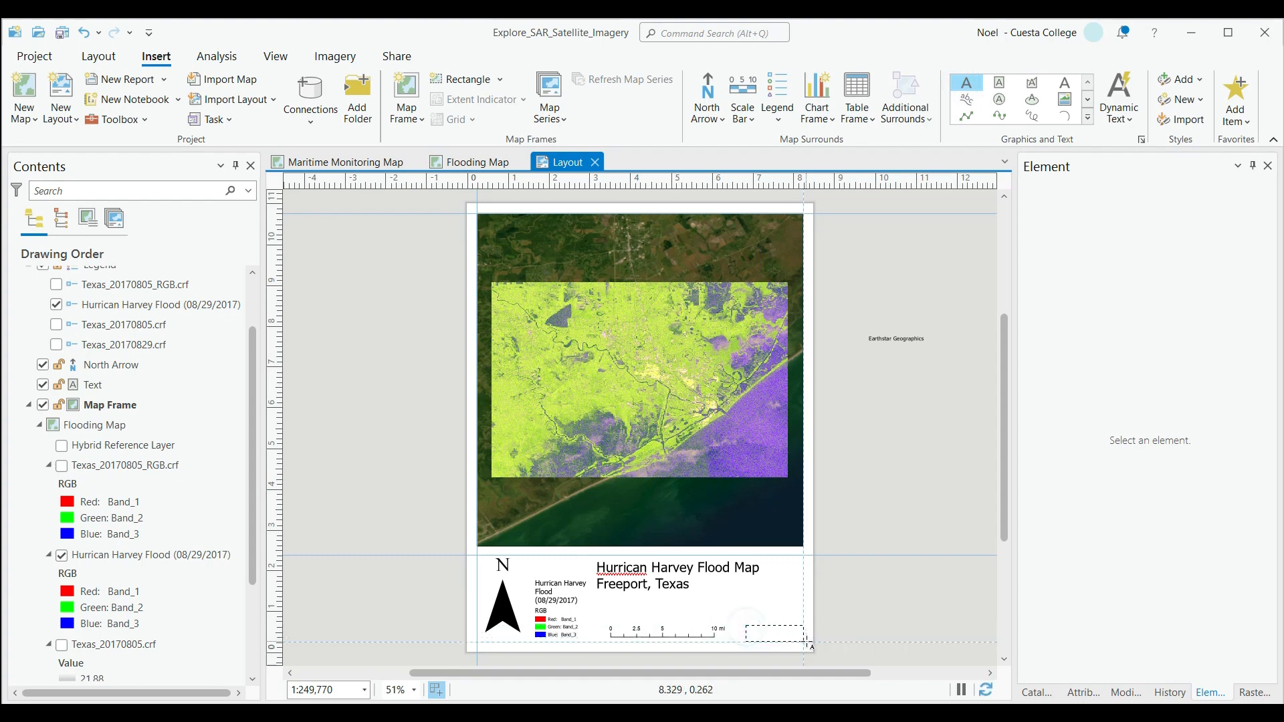
click(747, 627)
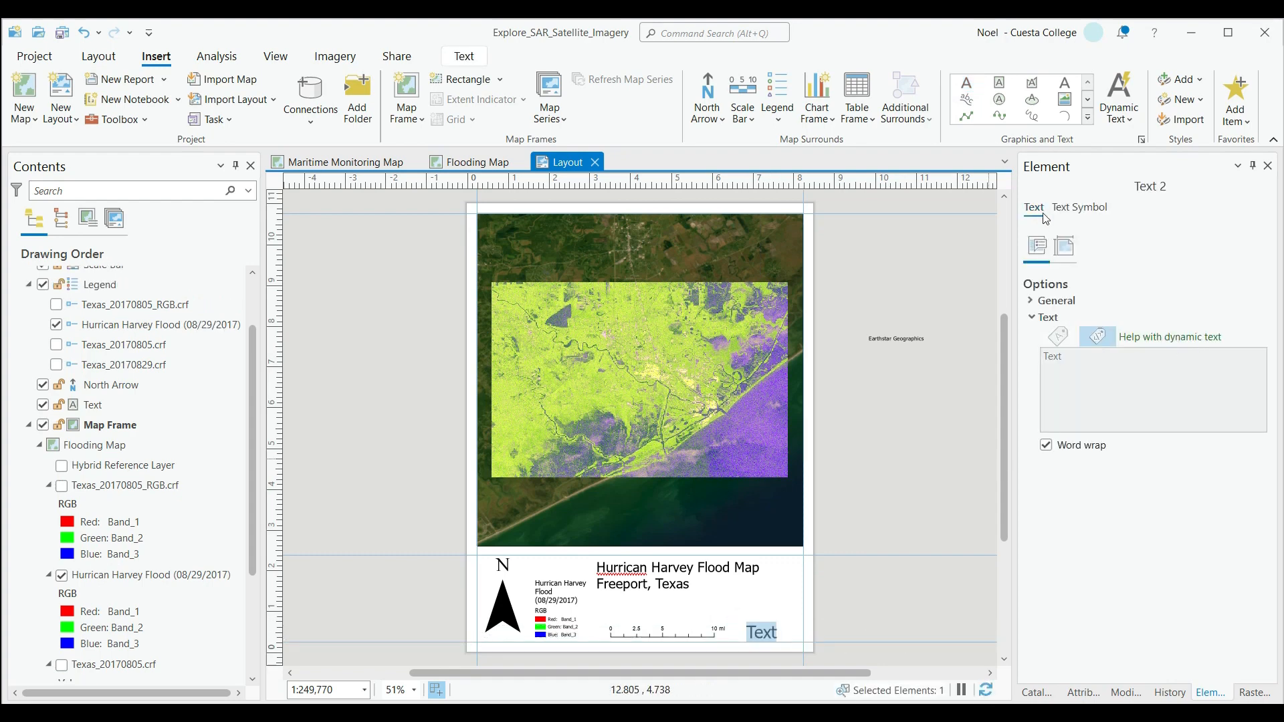
drag(1066, 355, 1042, 365)
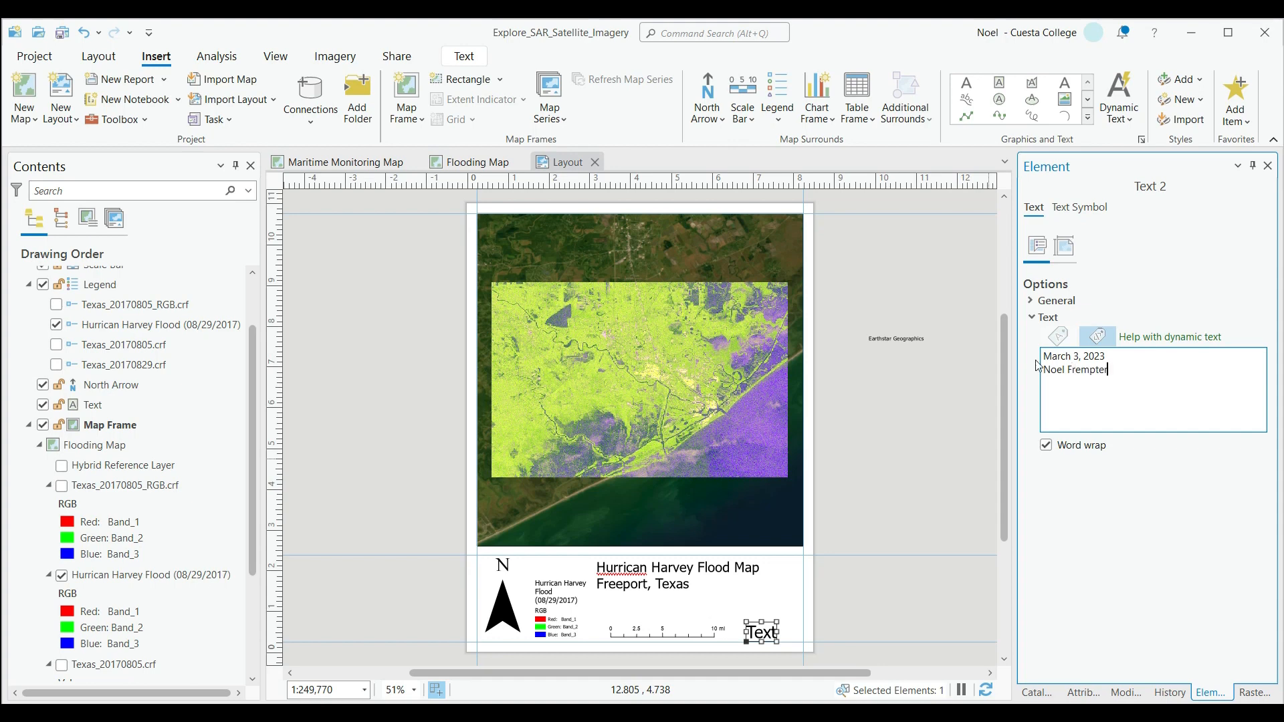
drag(1080, 365, 1043, 355)
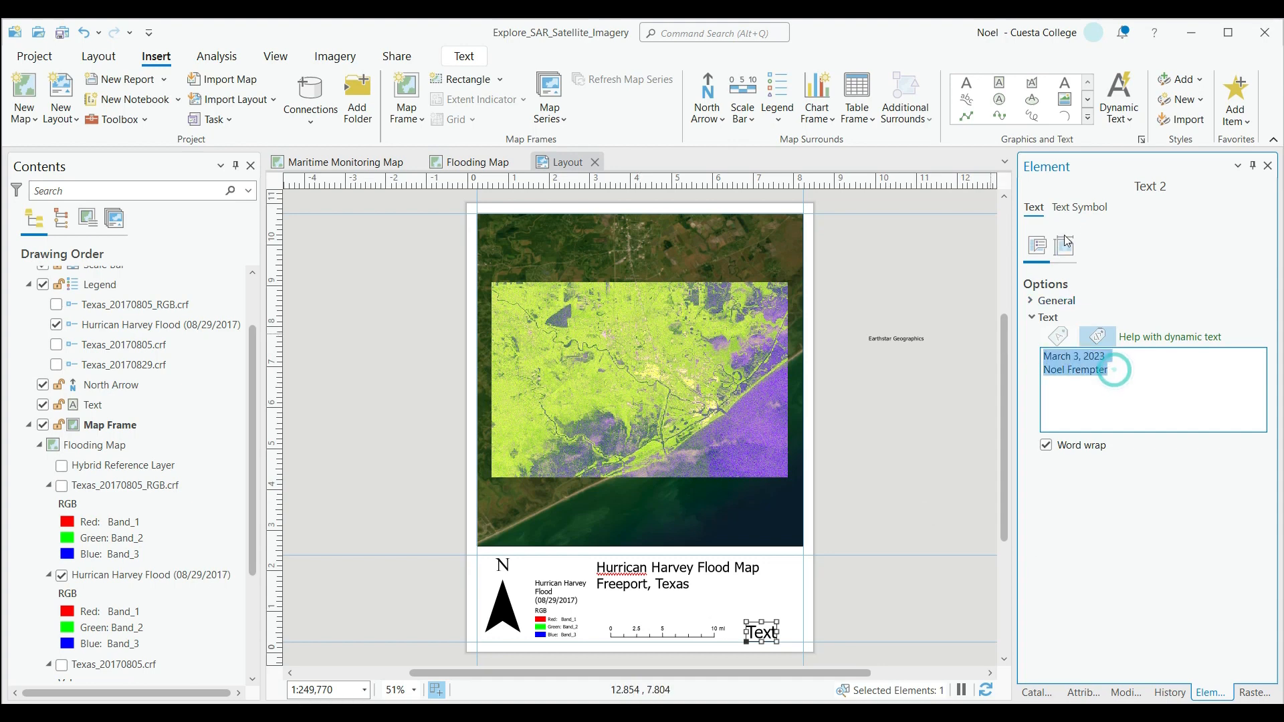
Set the font size of the date and author text to 12 pt.
click(1081, 206)
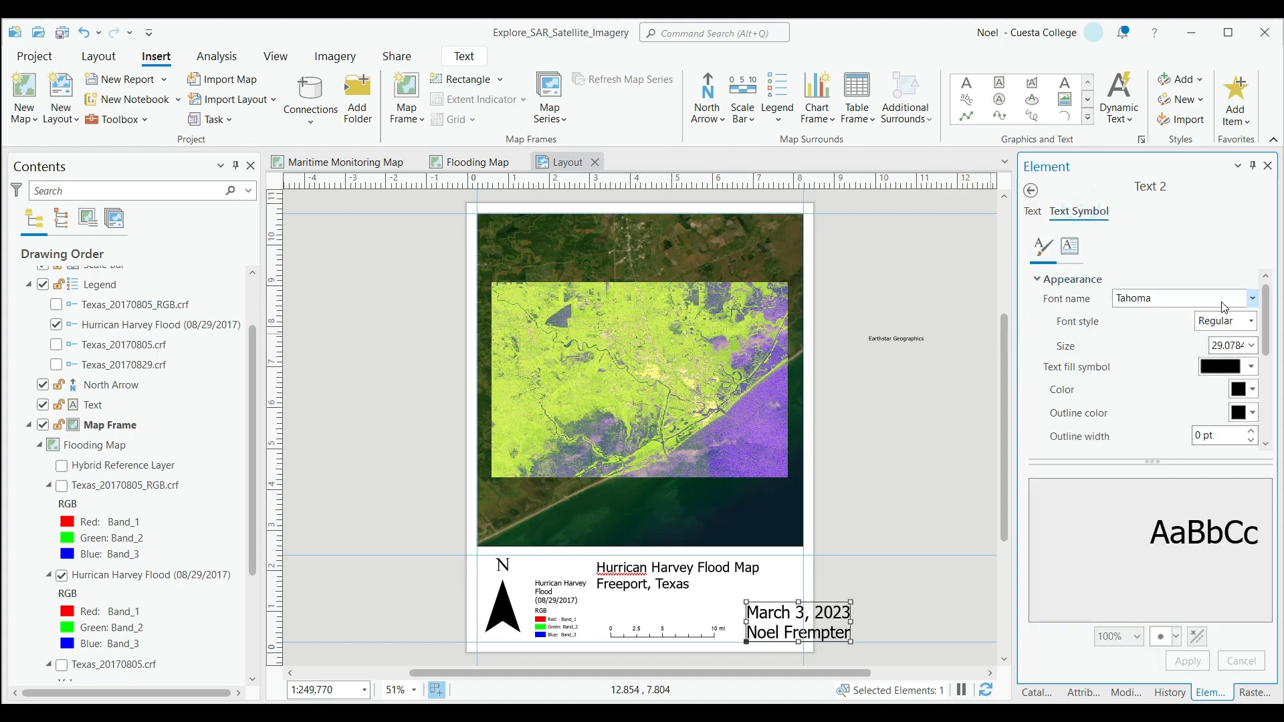
click(1252, 345)
click(1221, 463)
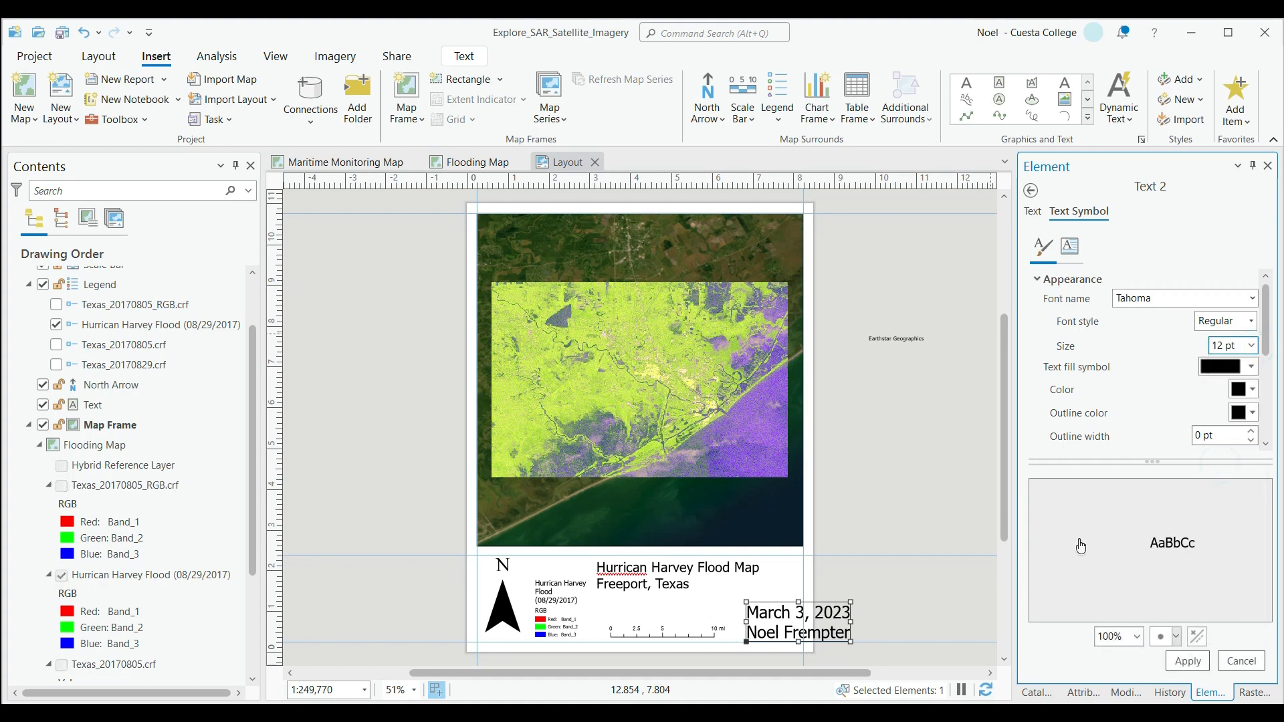
click(1174, 661)
click(896, 606)
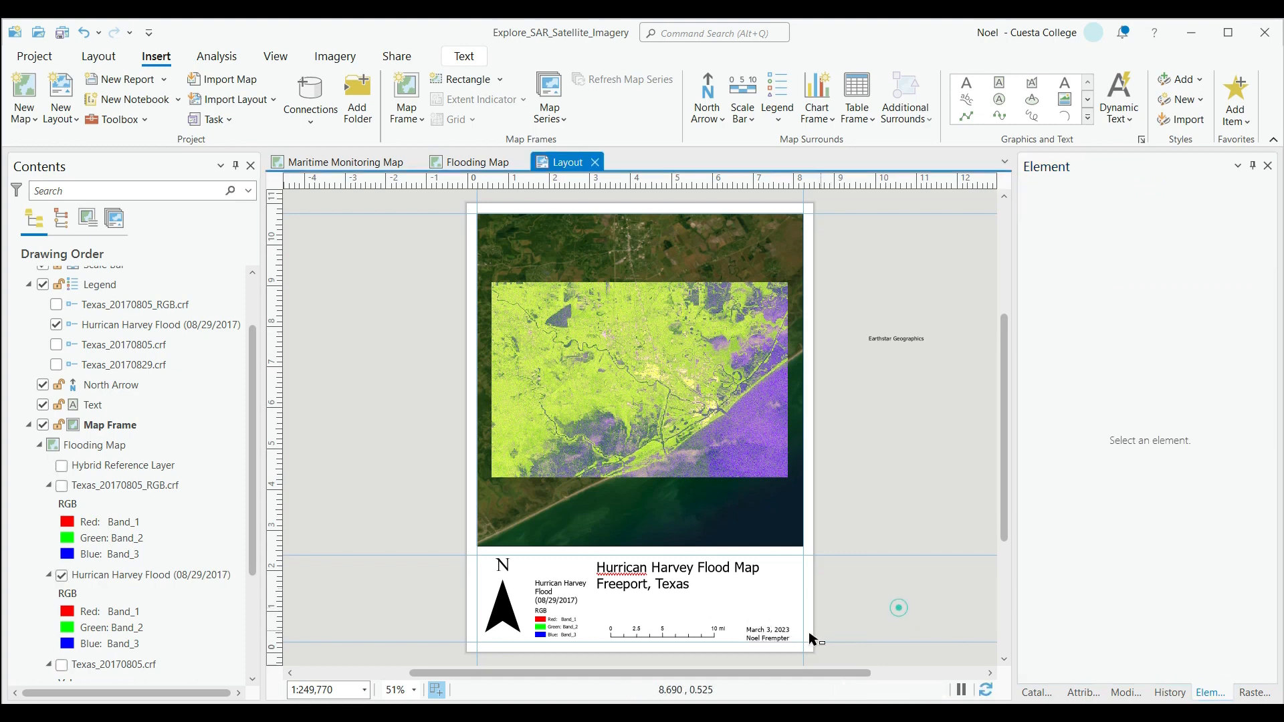
Move the date and author text right until it aligns with the guide along the page's right margin.
click(769, 630)
drag(784, 627, 806, 632)
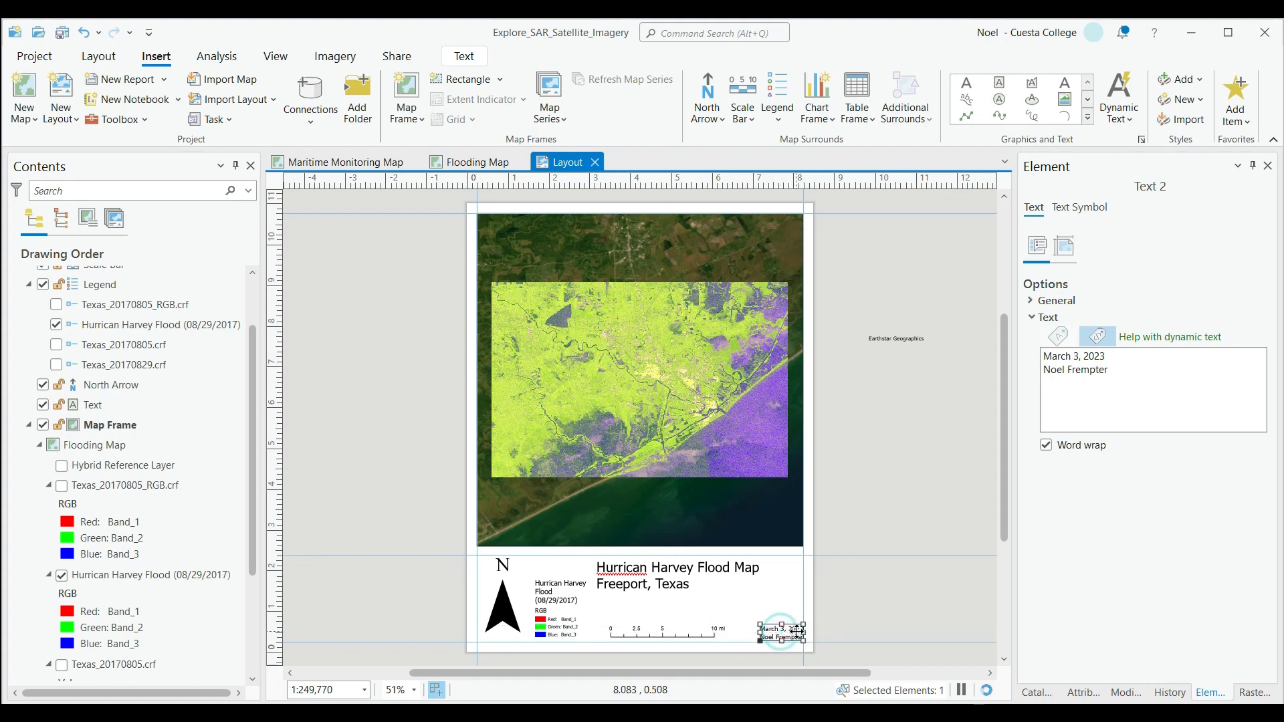
click(886, 610)
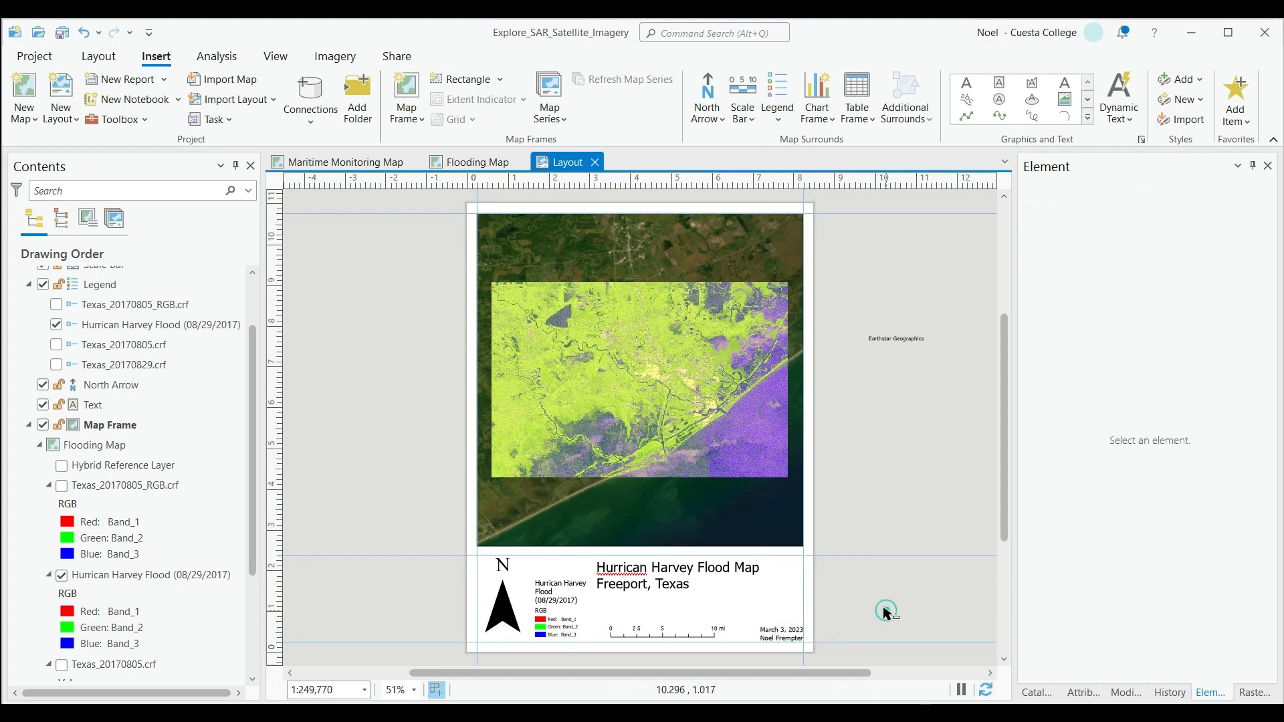
Start a layout export with the Flattened PDF preset and review its file path, compression, resolution and PDF settings.
click(393, 55)
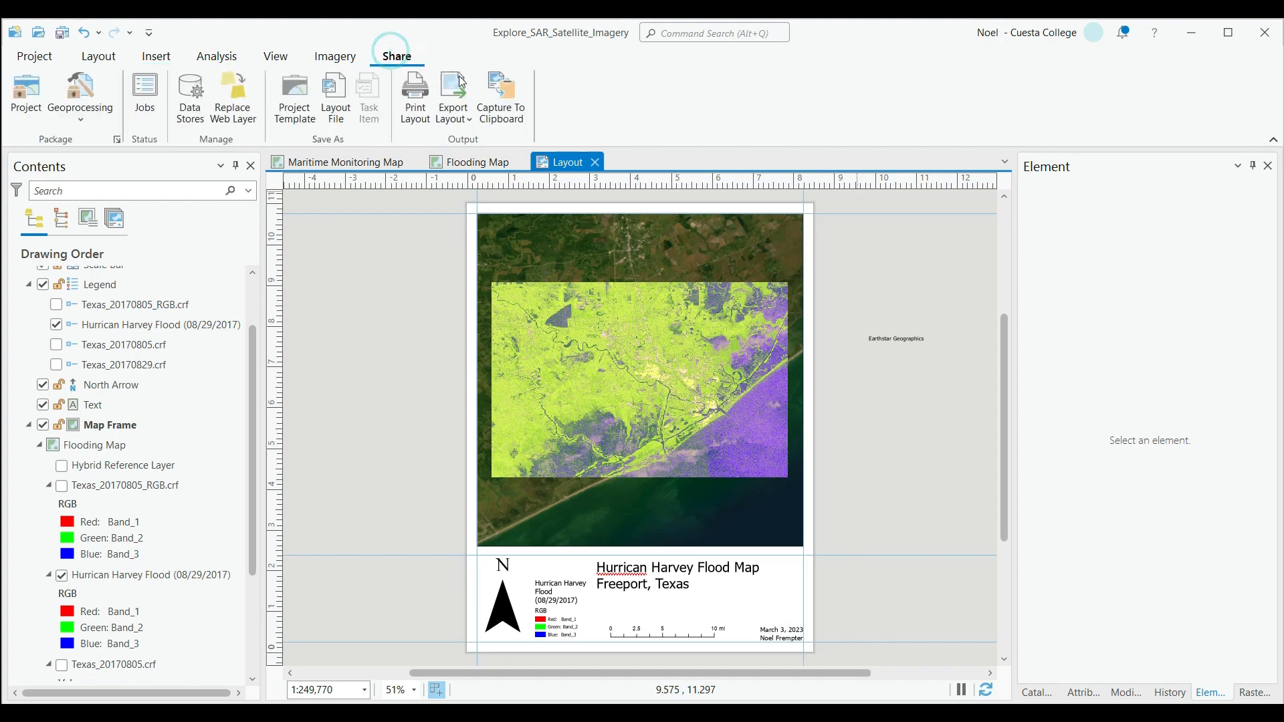
click(461, 119)
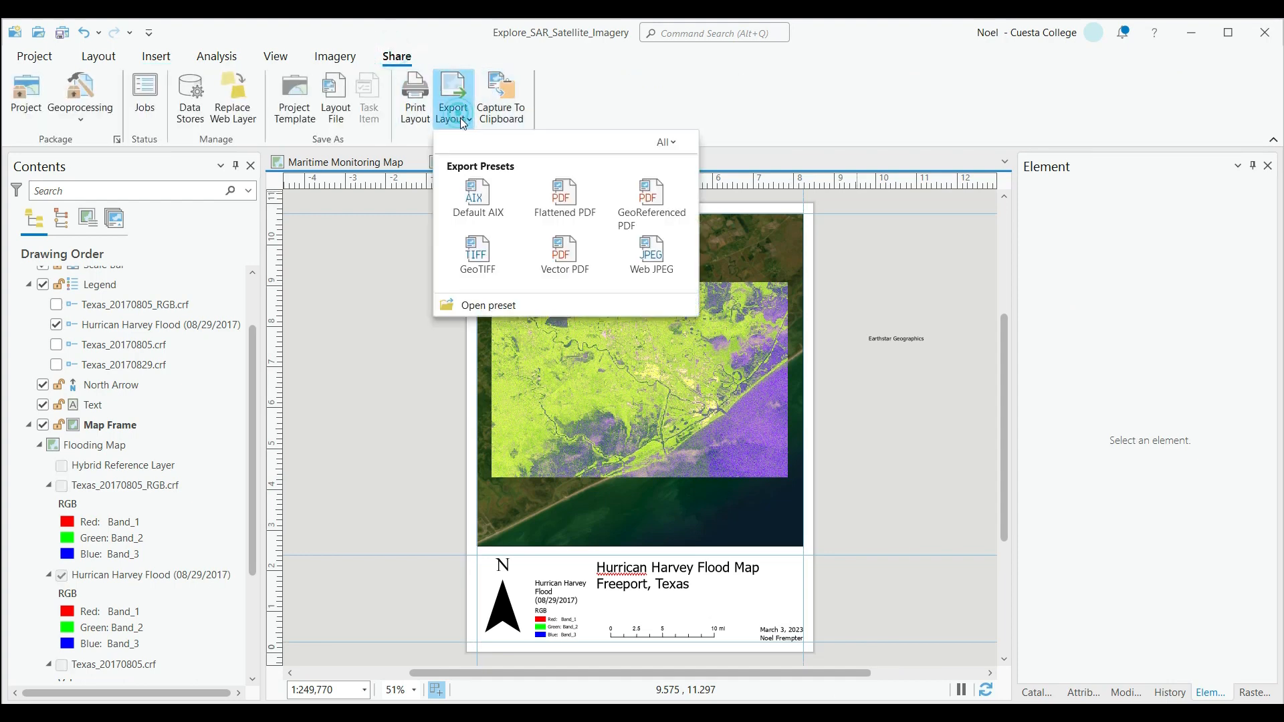
click(578, 202)
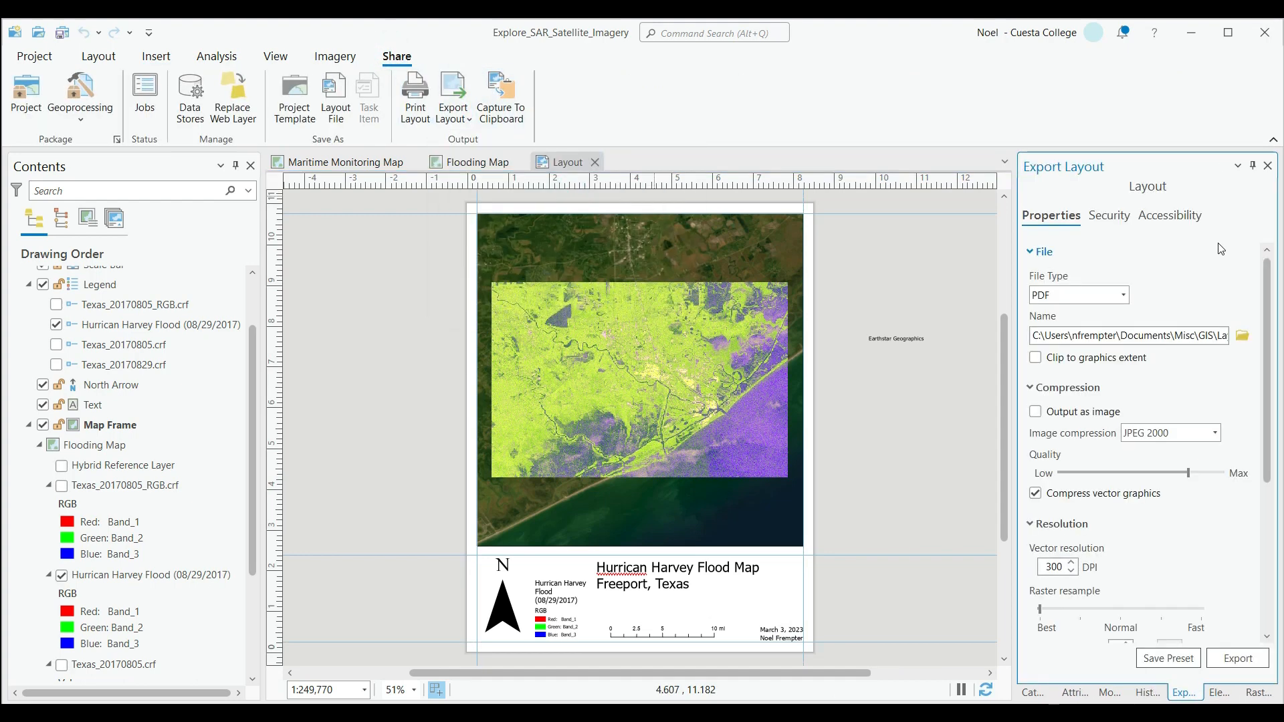
click(1146, 337)
click(1170, 334)
scroll(1172, 412, down, 5)
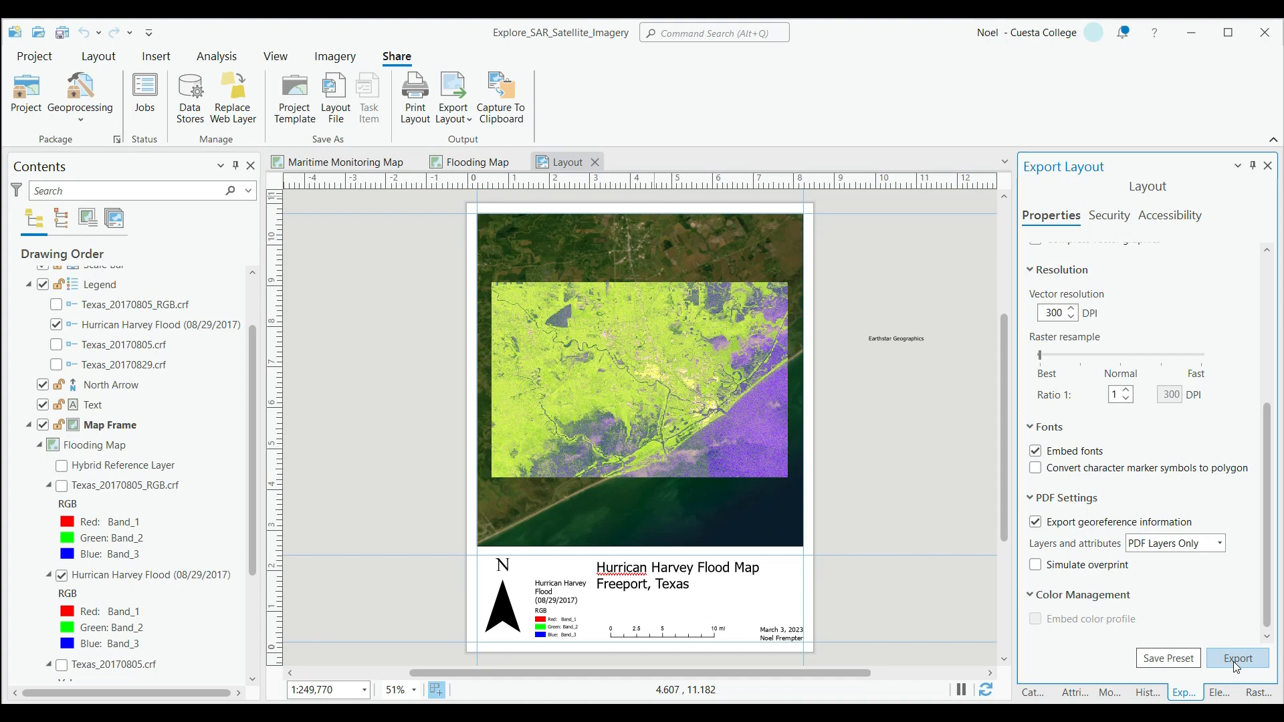
scroll(1192, 351, up, 5)
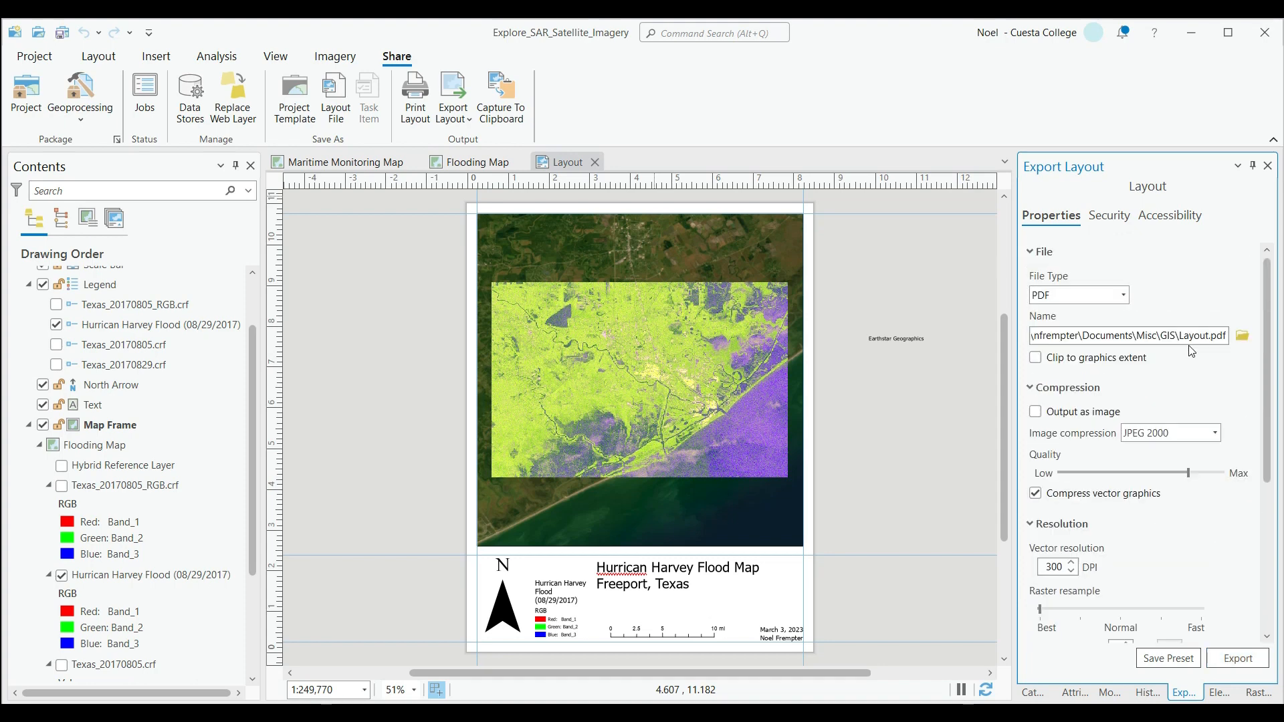
scroll(1107, 357, down, 5)
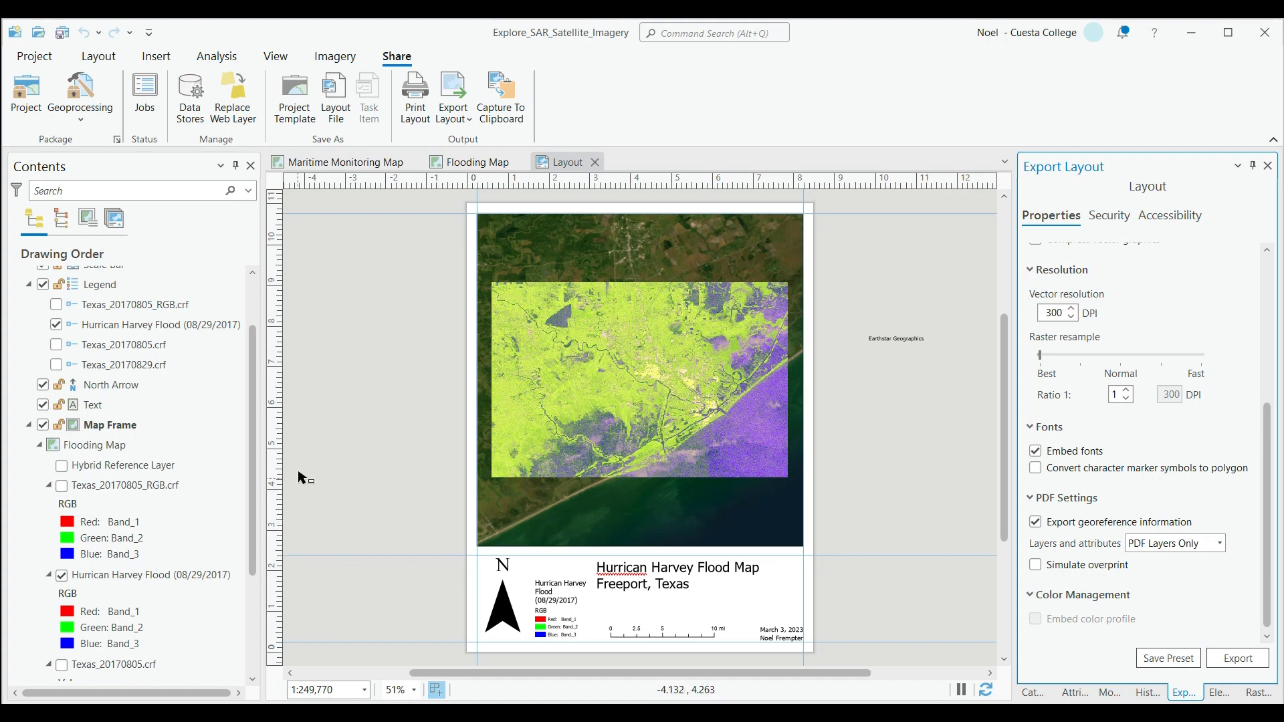
scroll(1128, 359, up, 5)
click(1106, 336)
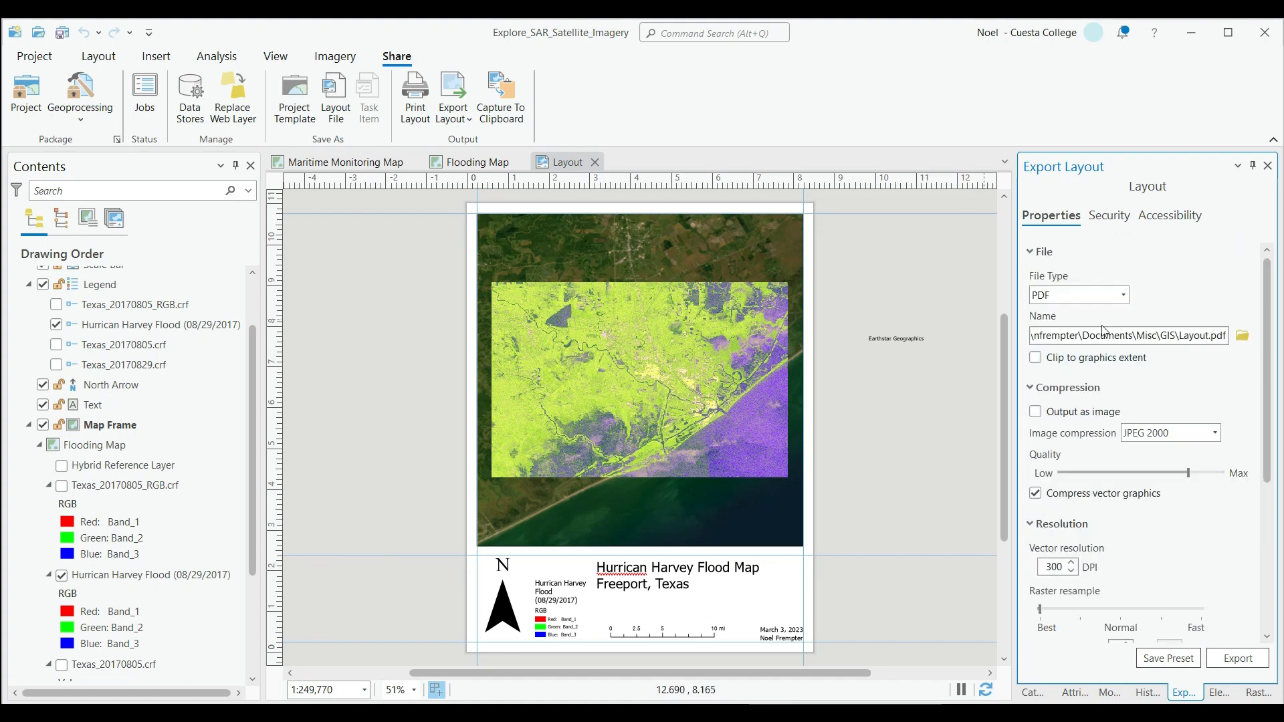
click(1160, 335)
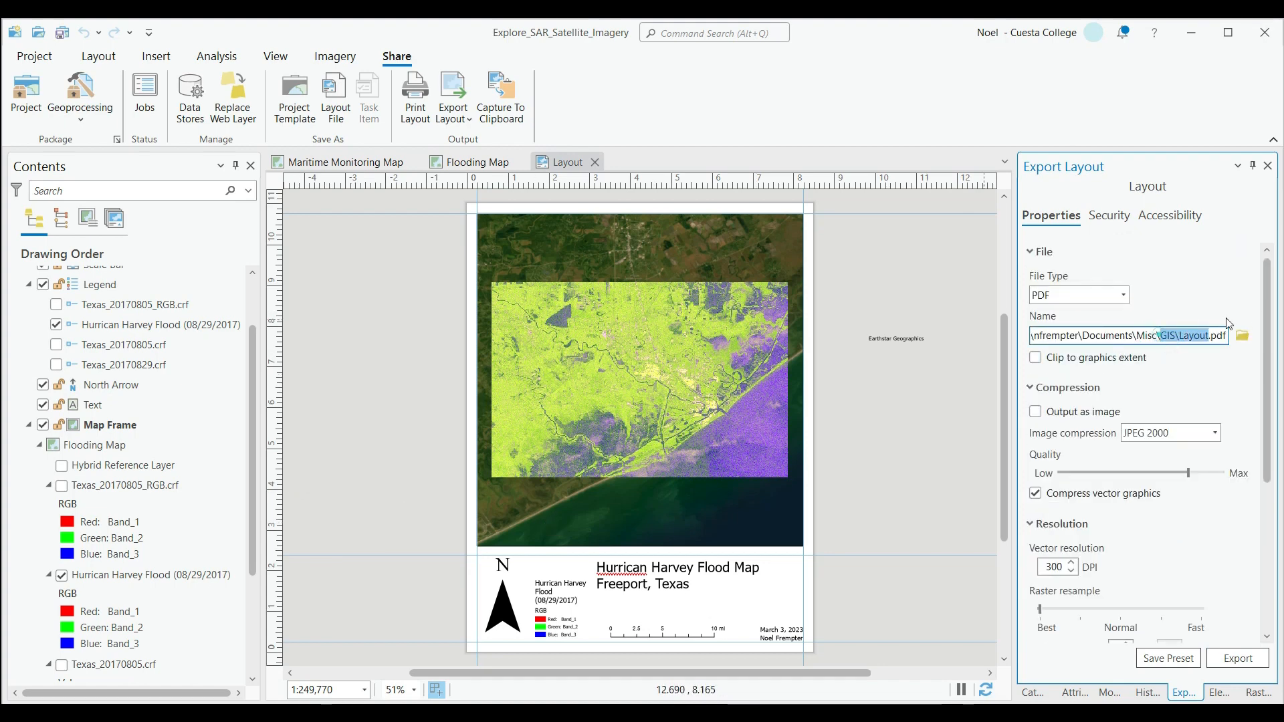
Export the layout as FloodMap.pdf into the Documents\Misc\Cuesta\Week8 folder and dismiss the export notification.
click(1242, 335)
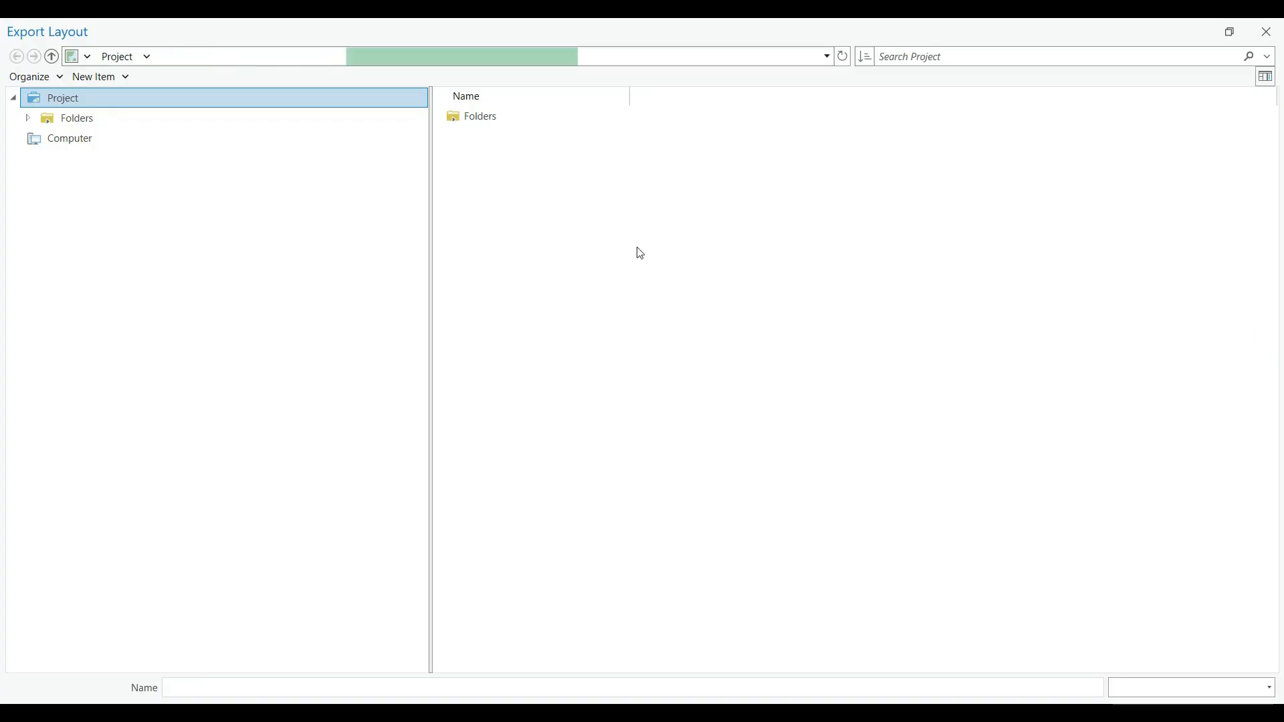
click(477, 57)
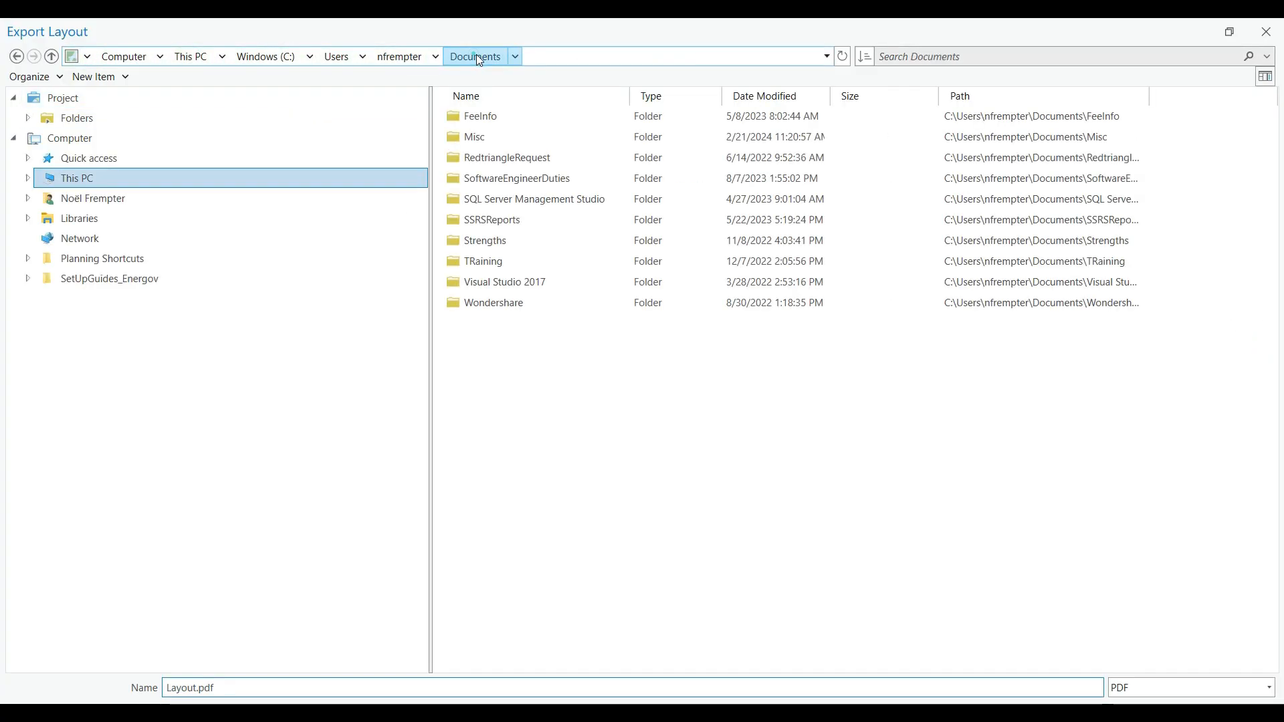
double_click(508, 136)
click(500, 114)
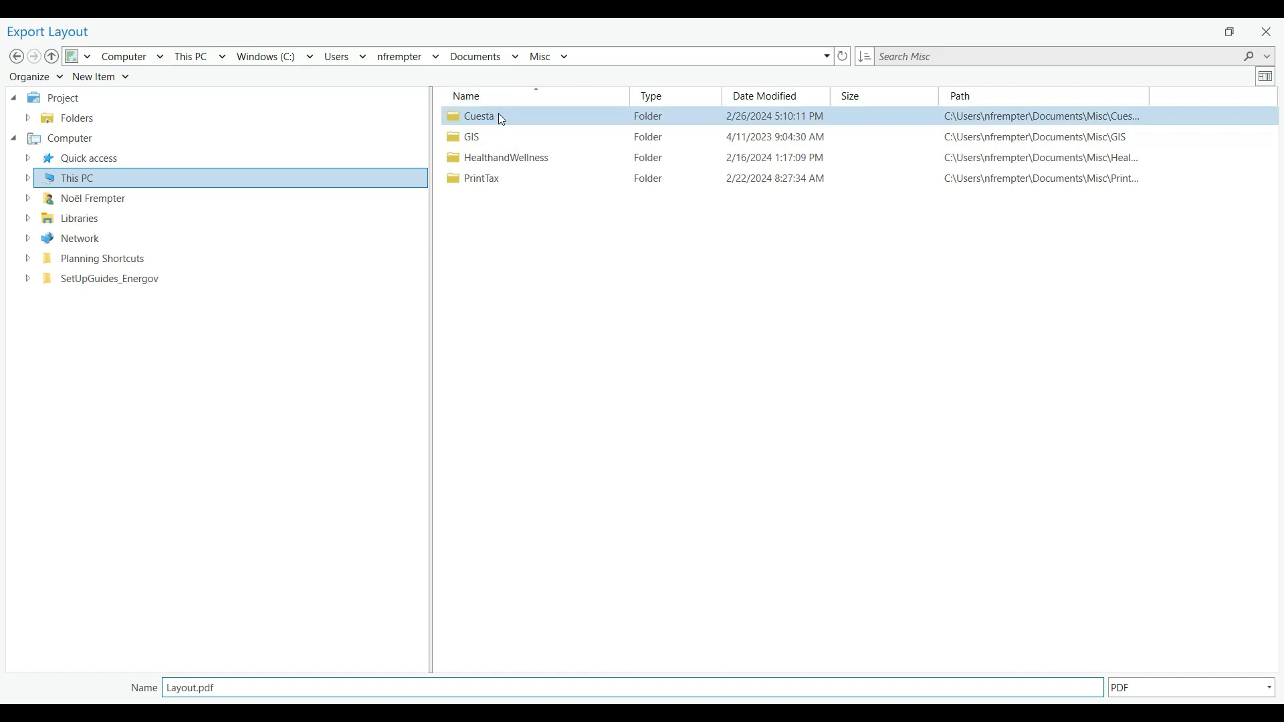
double_click(502, 118)
double_click(519, 159)
click(519, 163)
click(248, 691)
drag(202, 689, 138, 688)
text(FloodM)
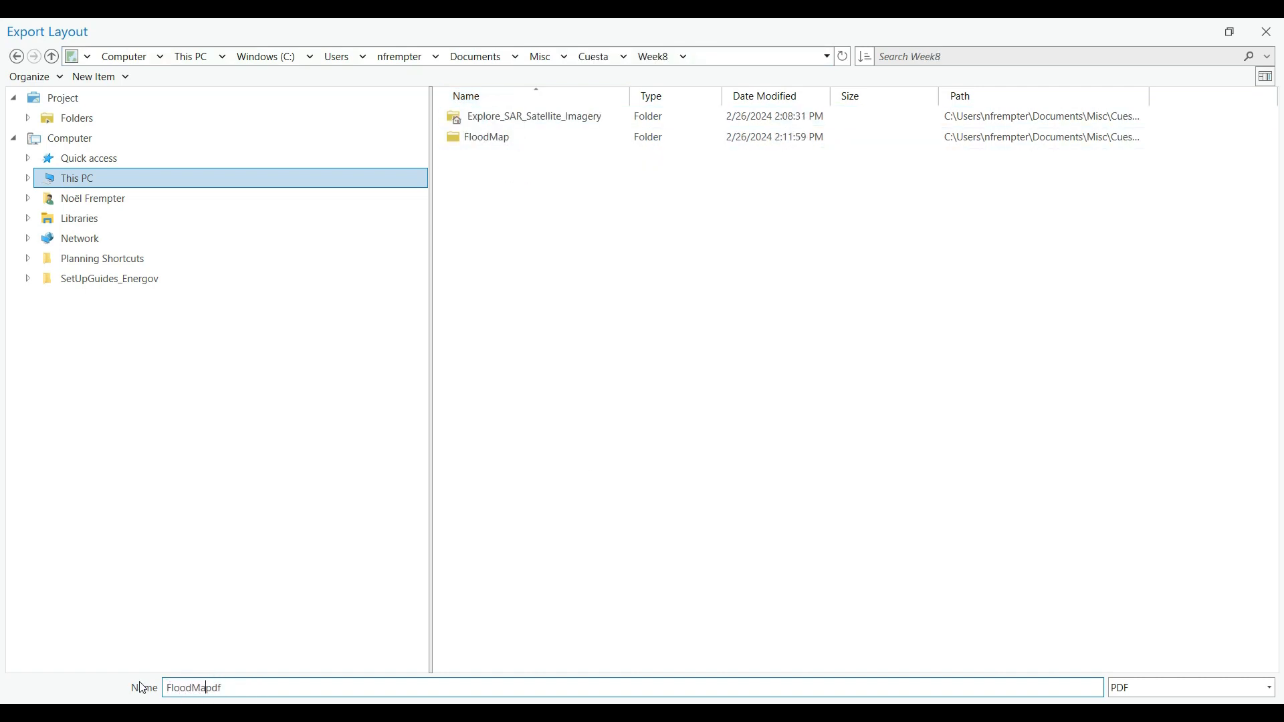
text(ap.)
key(Return)
click(1237, 657)
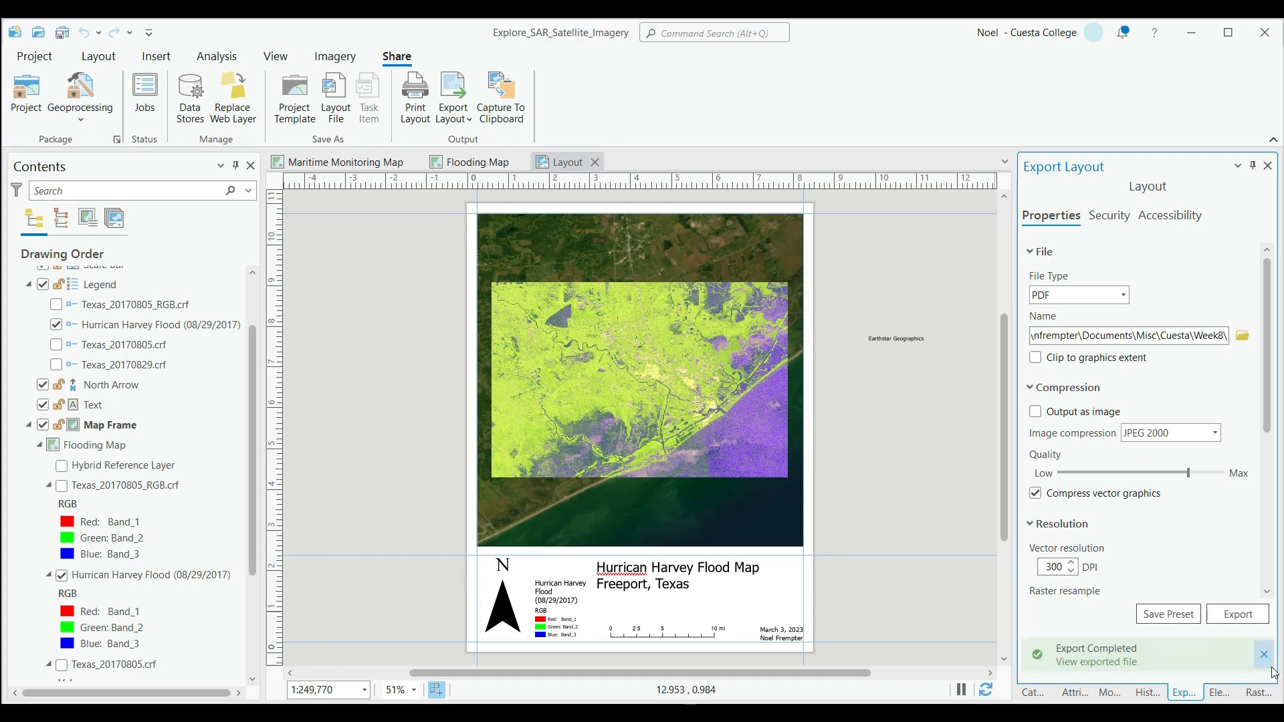
click(1264, 656)
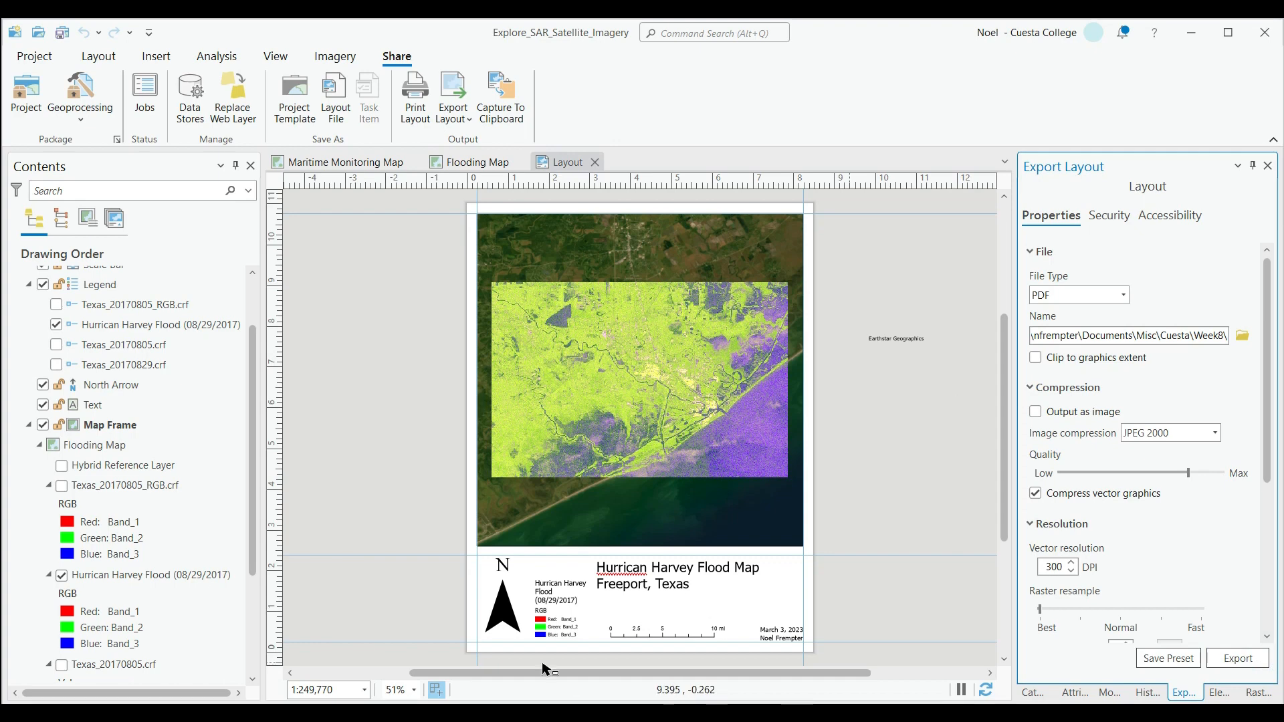
Correct the first word of the layout title to "Hurricane".
click(616, 579)
double_click(616, 575)
click(648, 568)
text(e)
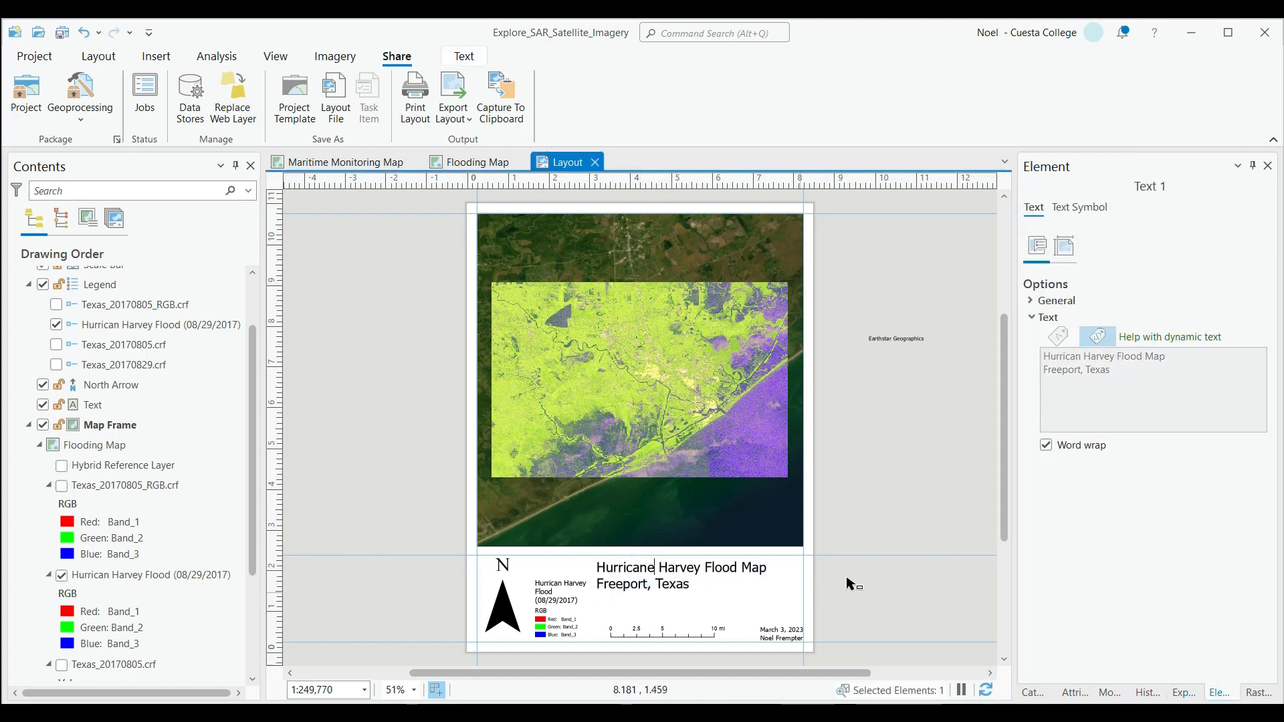
click(919, 559)
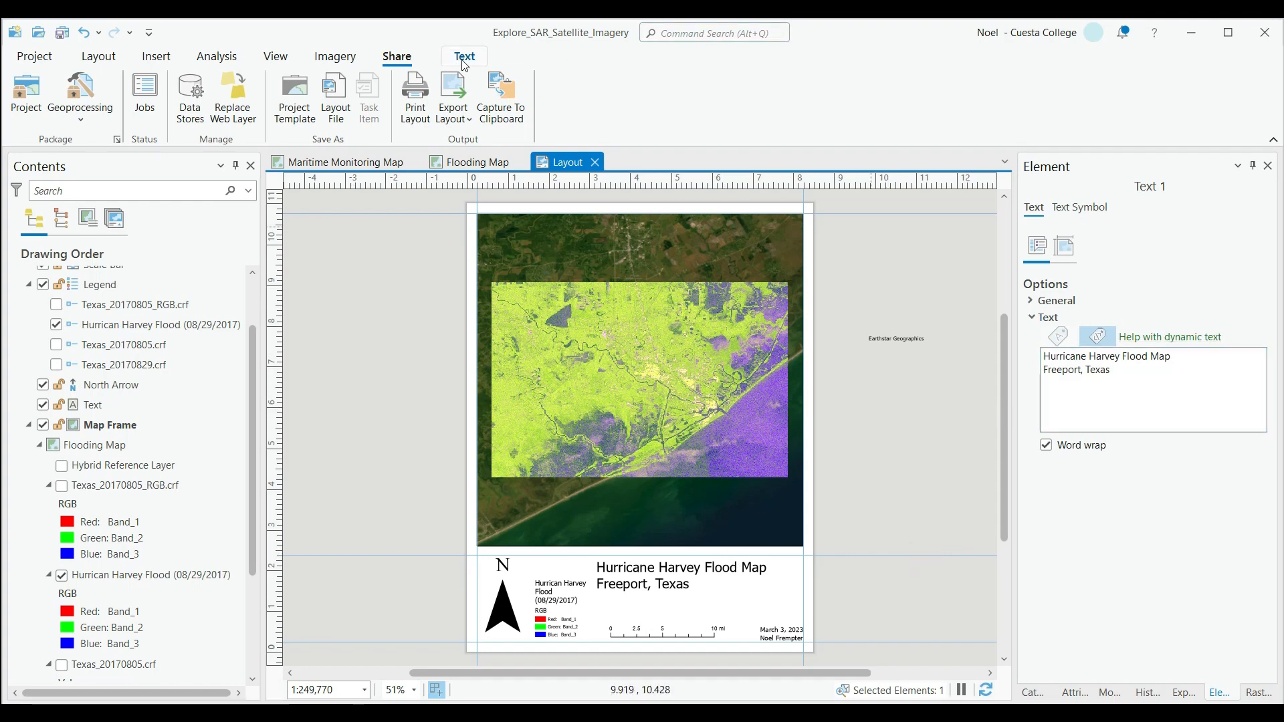
Export the corrected layout to PDF again, overwriting FloodMap.pdf in the Week8 folder.
click(453, 94)
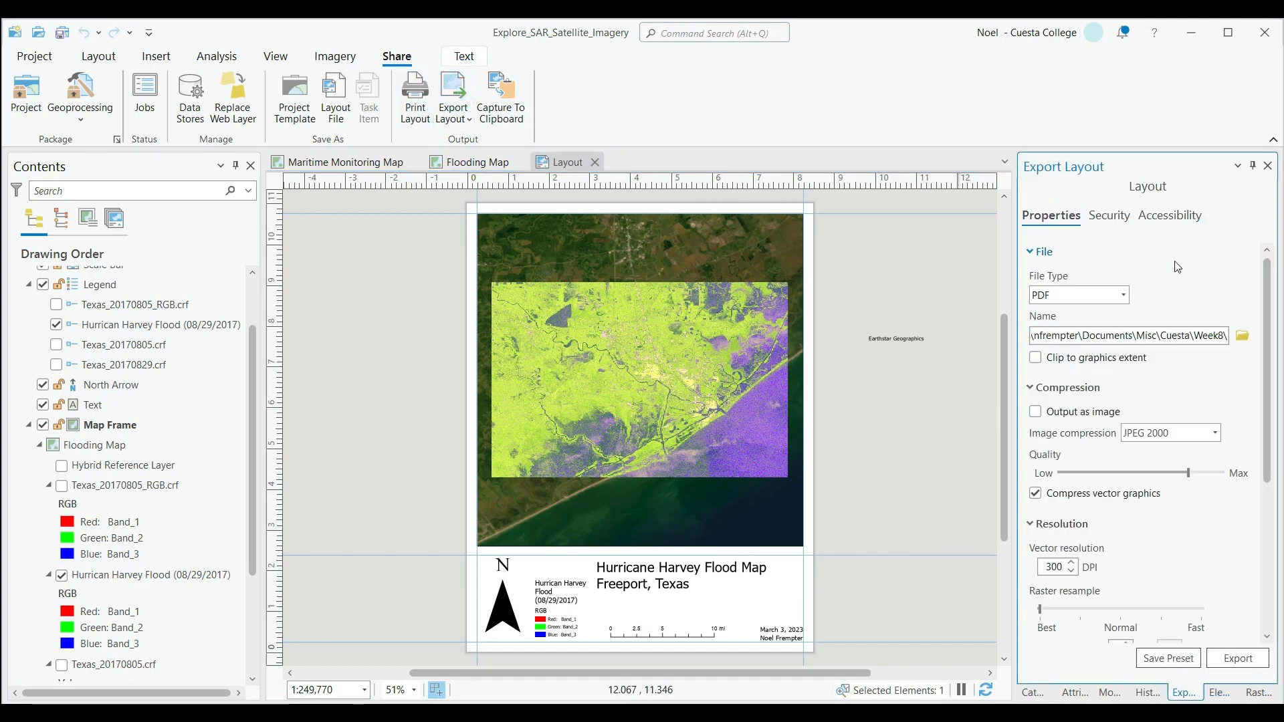
click(1245, 337)
click(496, 155)
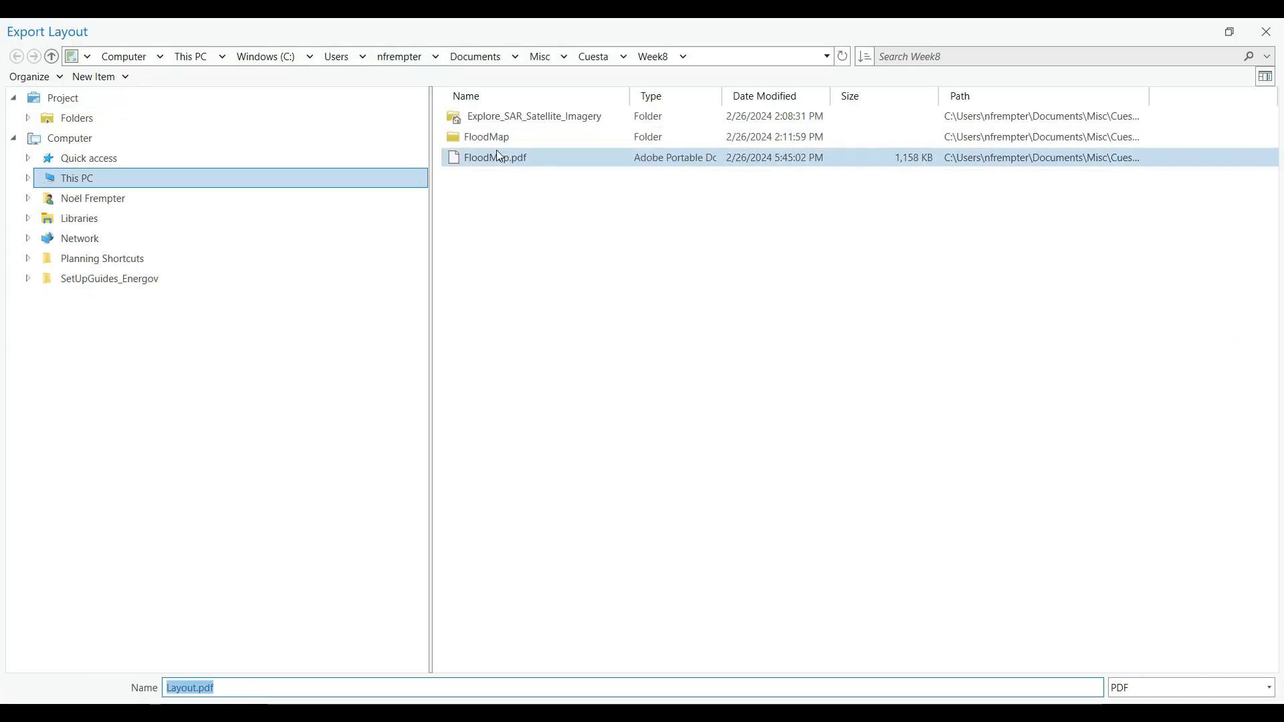
click(1184, 712)
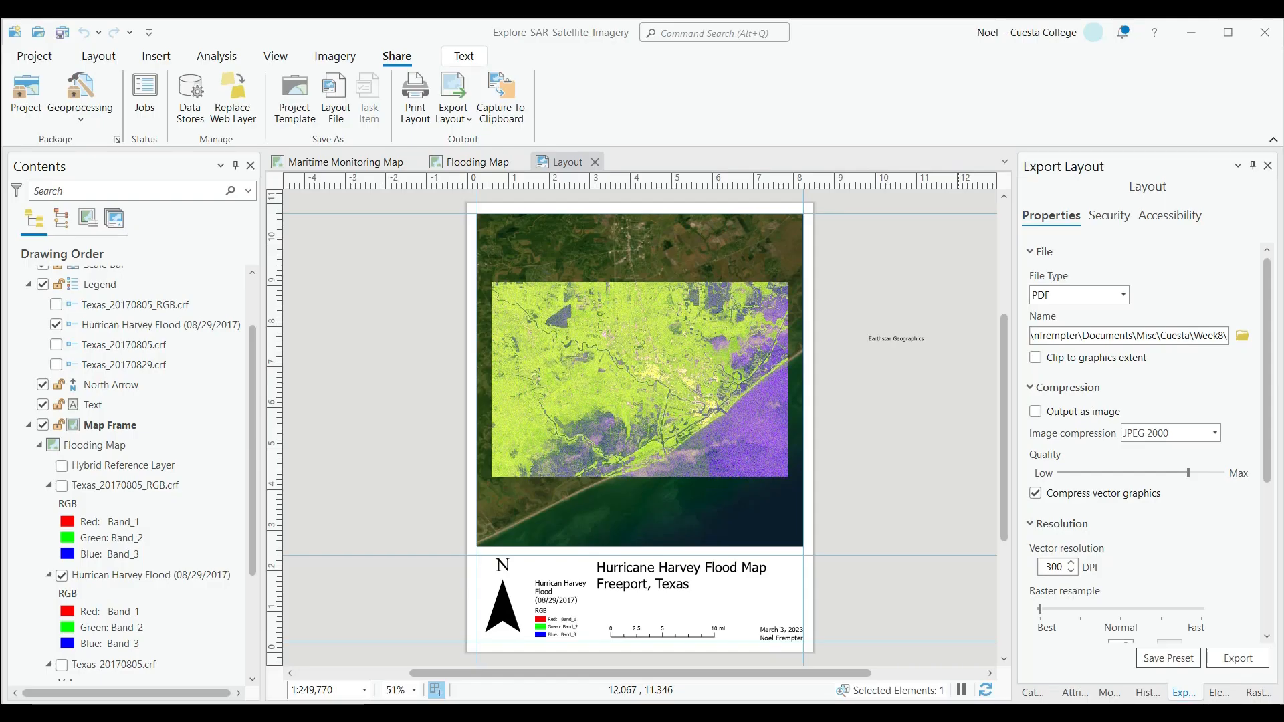
click(1224, 660)
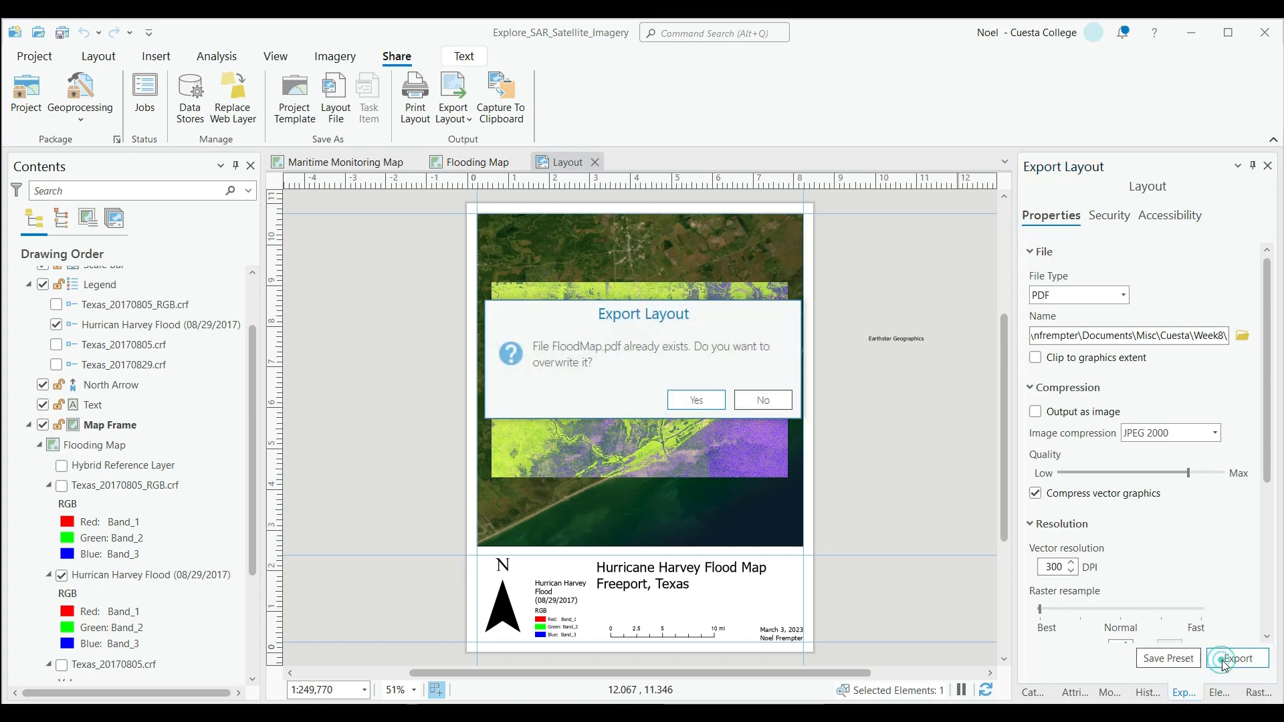
click(702, 402)
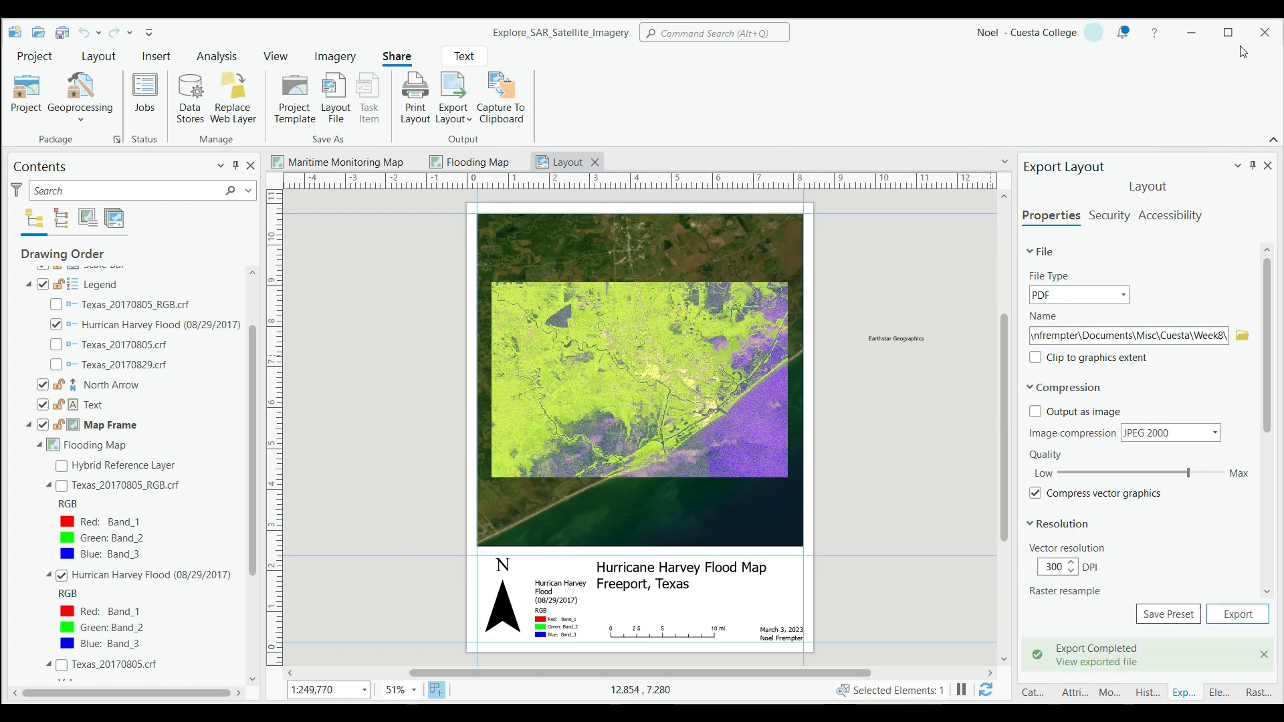
Switch to File Explorer, open FloodMap.pdf from the Cuesta\Week8 folder and review the whole exported page.
click(1196, 36)
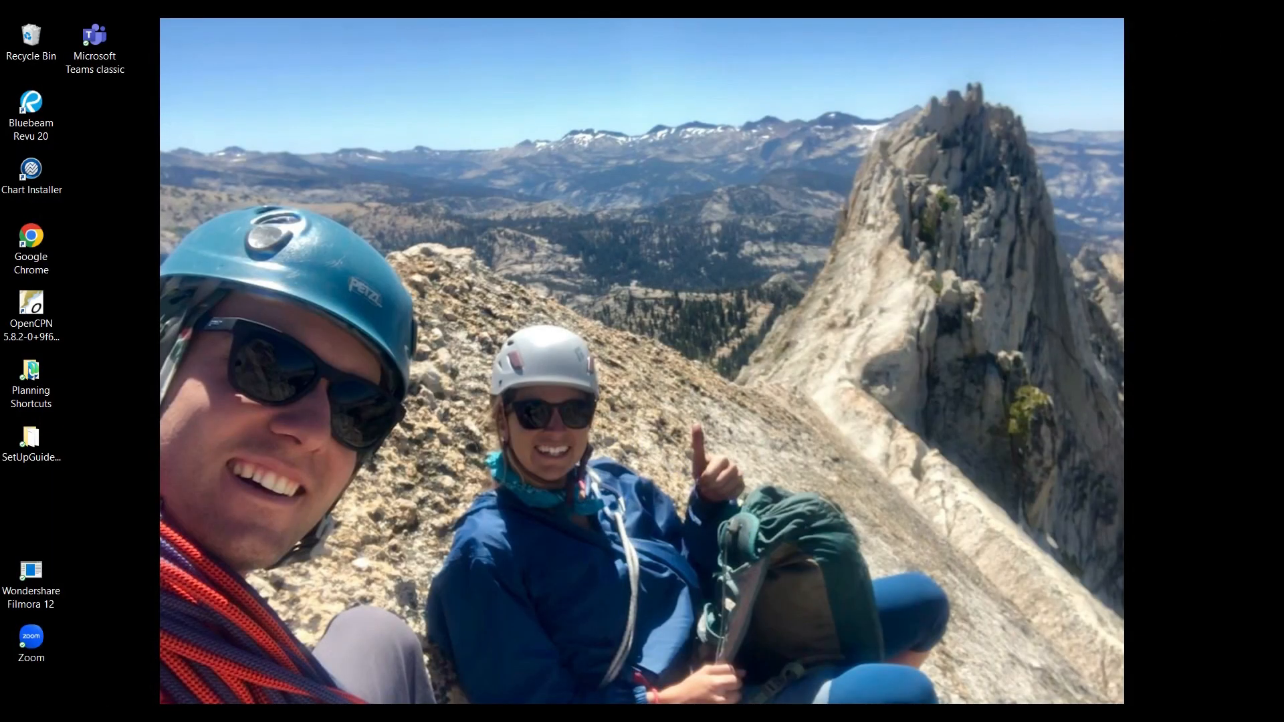
key(super+e)
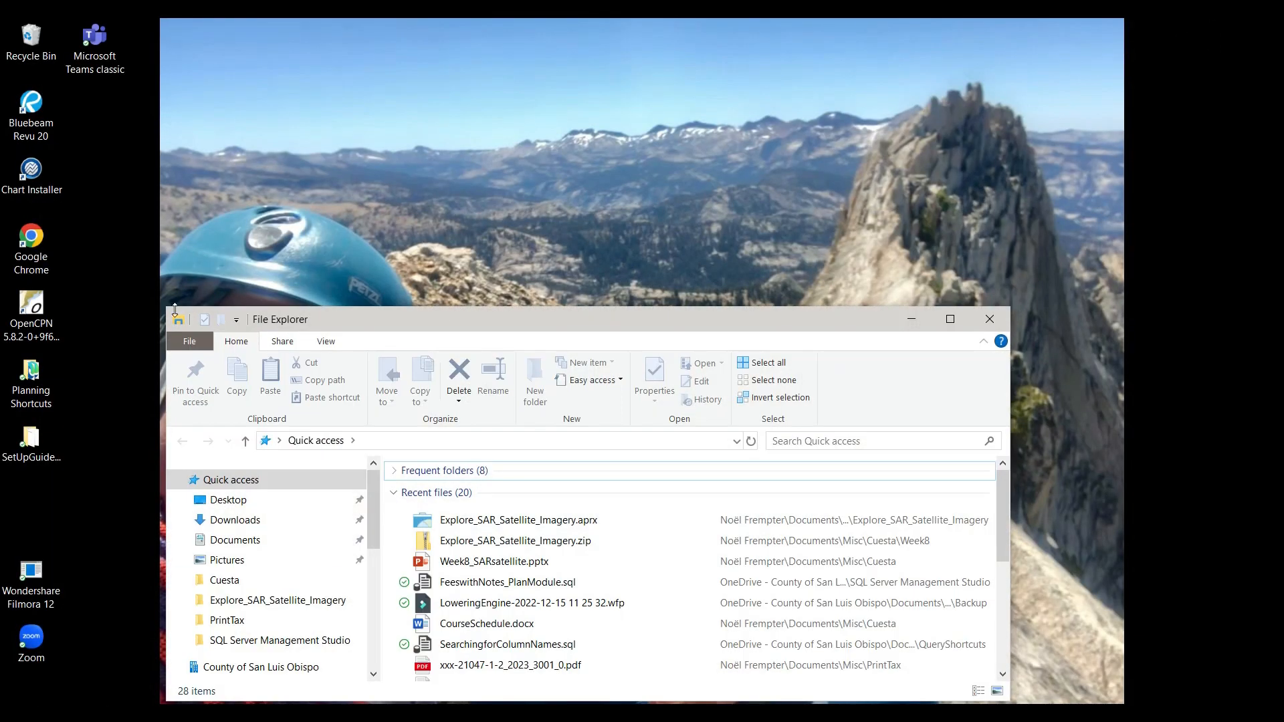
drag(167, 311, 93, 63)
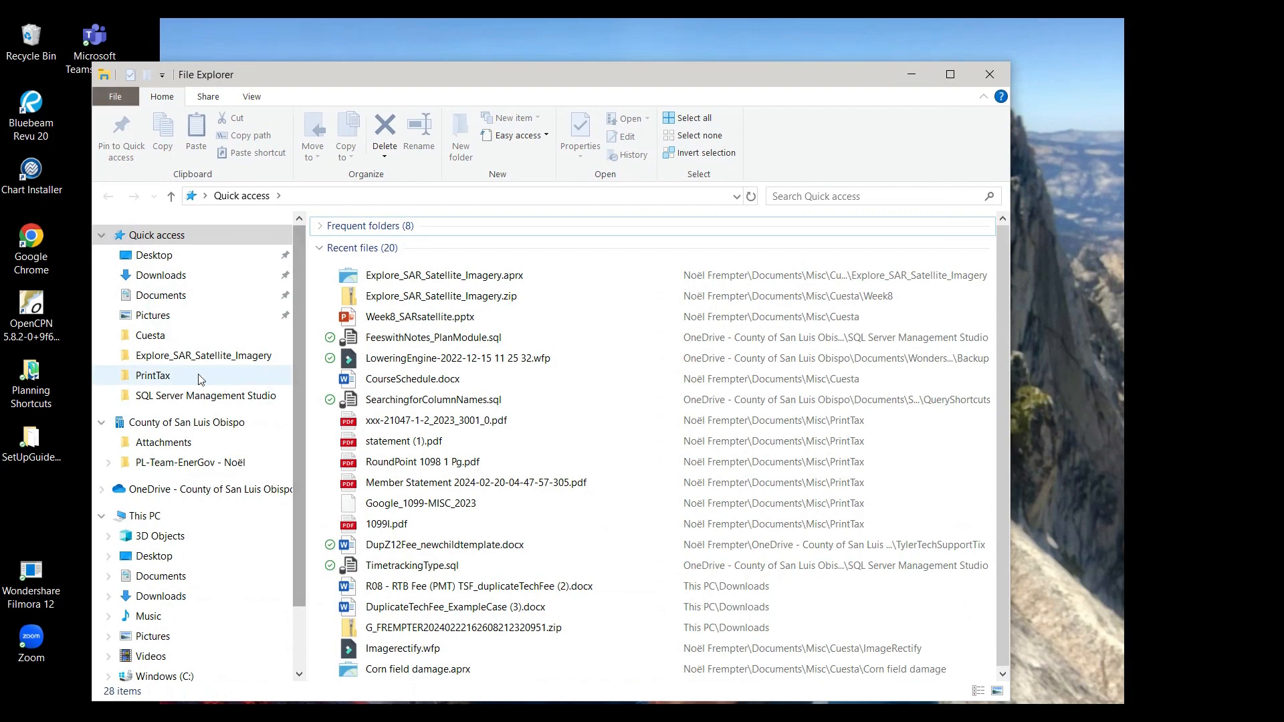
click(162, 332)
double_click(441, 304)
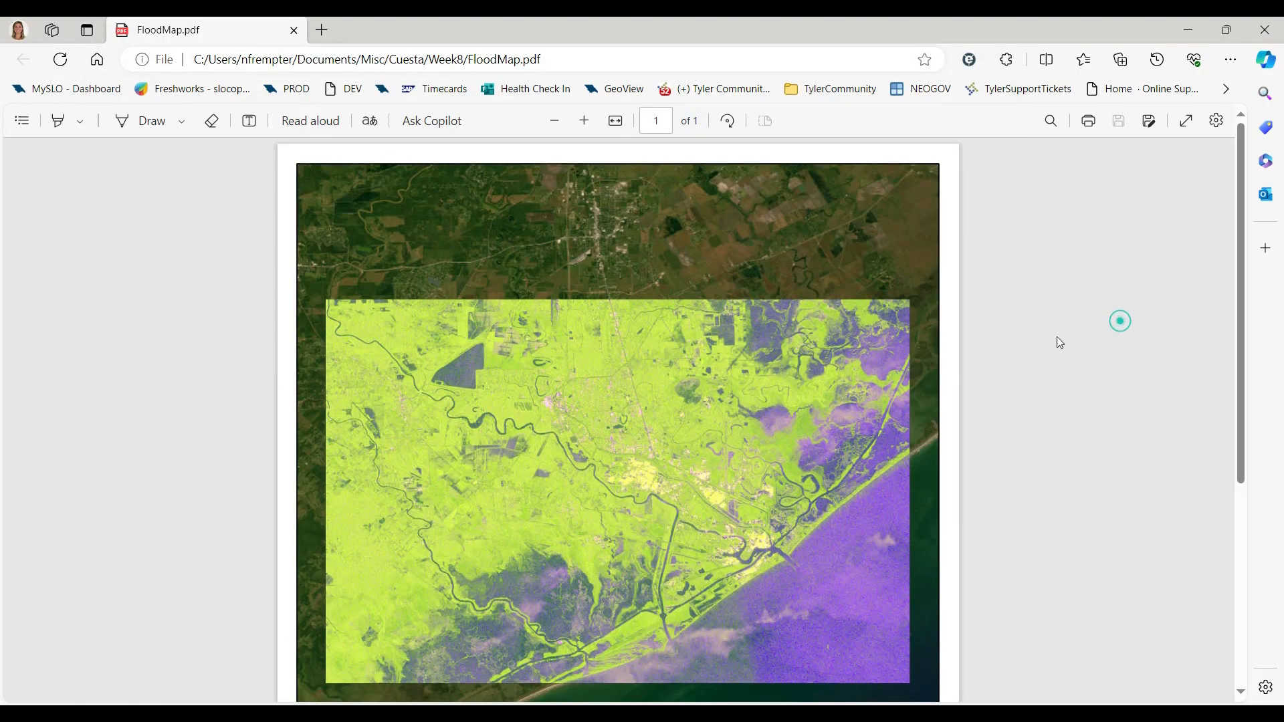
scroll(697, 419, down, 5)
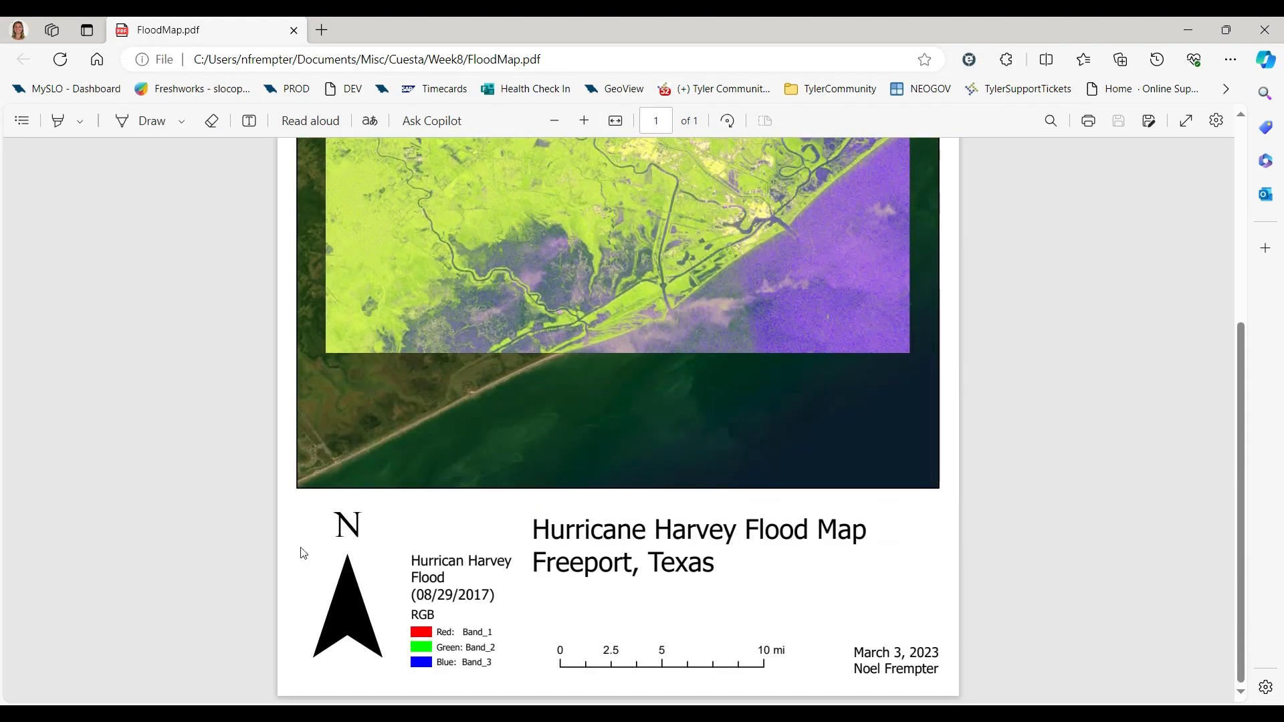
scroll(671, 519, up, 5)
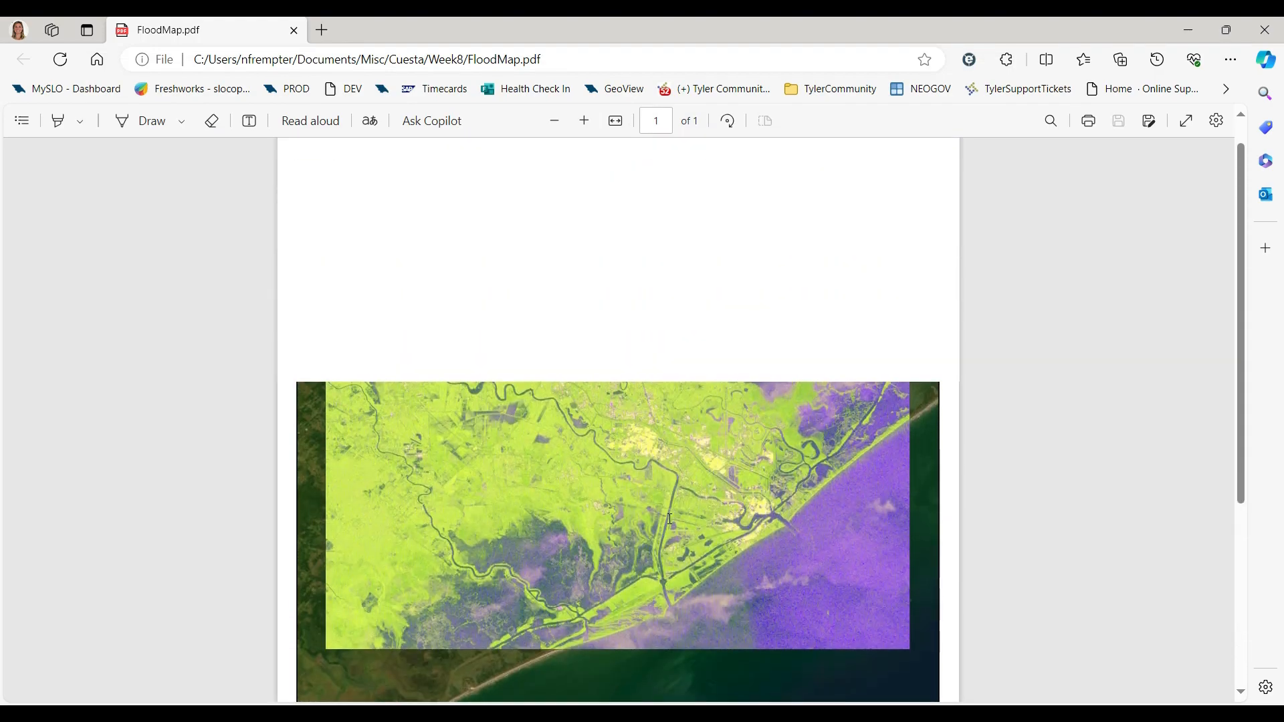
scroll(701, 354, down, 1)
scroll(701, 354, up, 2)
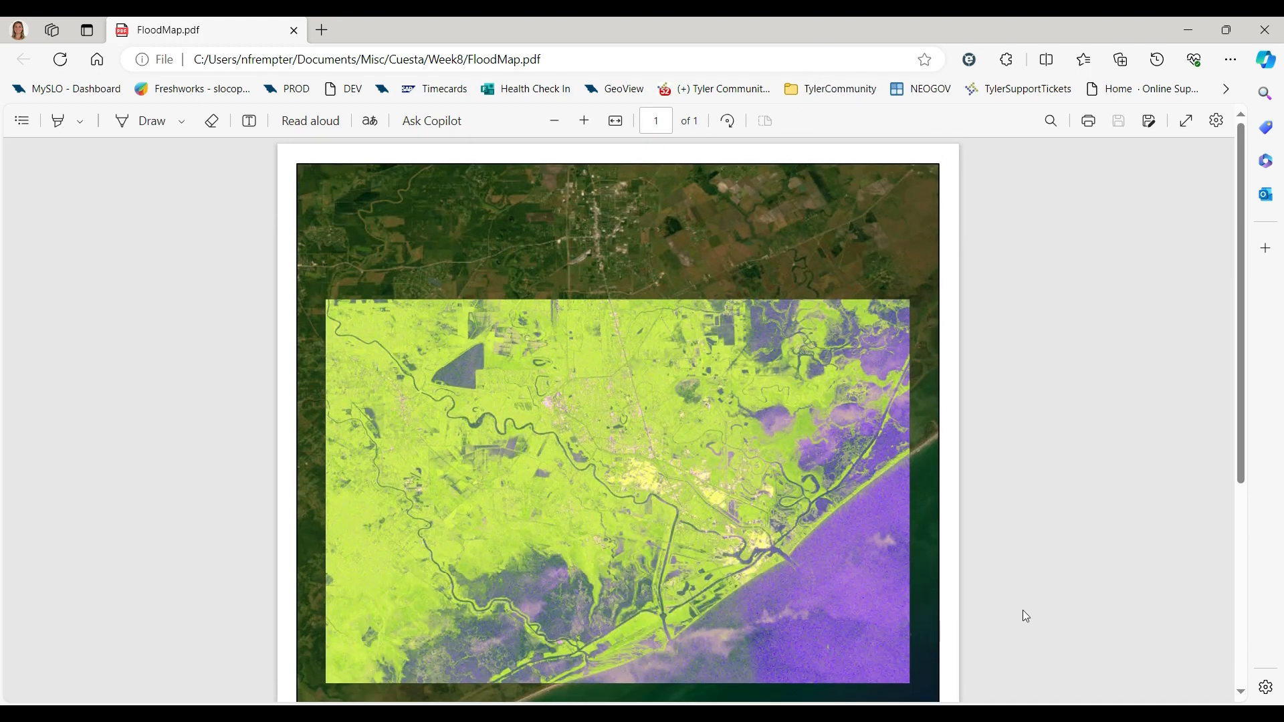